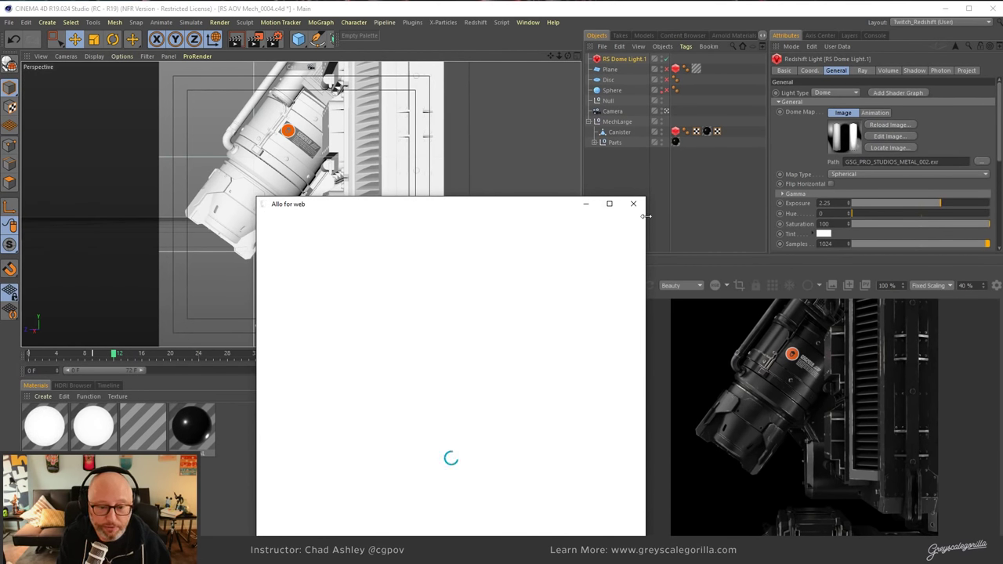
Close the Allo for web window and switch to Fusion Studio.
left_click(633, 204)
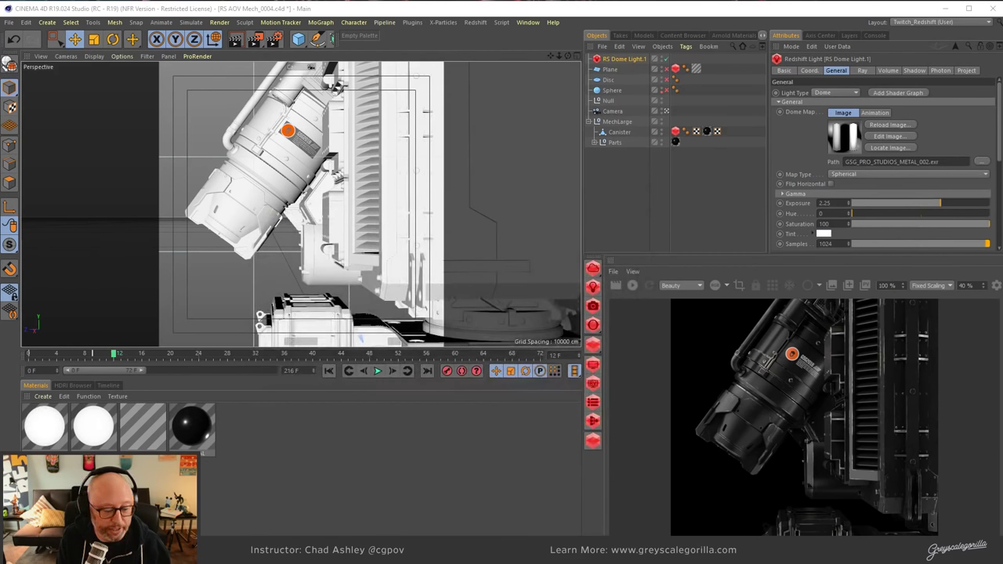
key("alt+Tab")
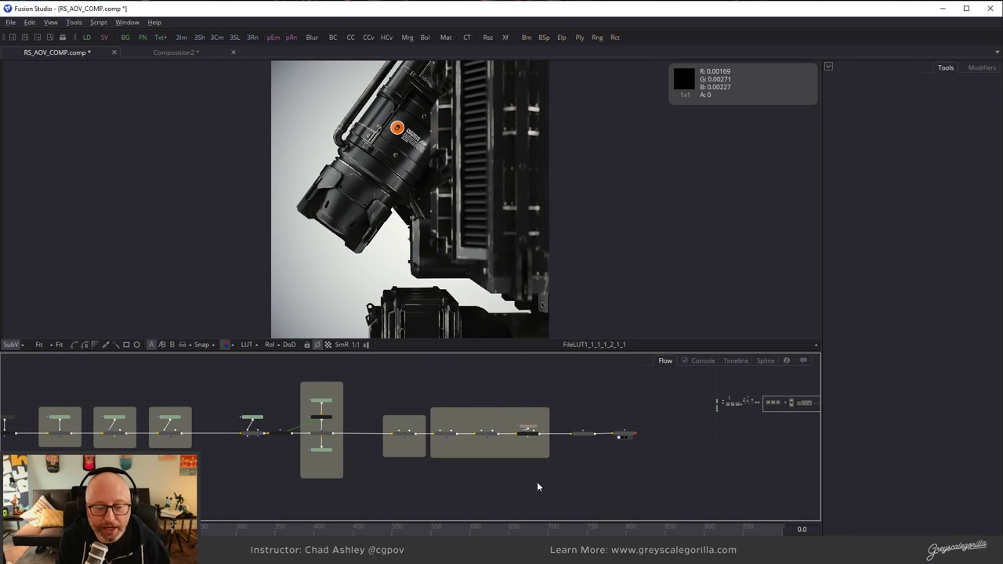
Examine the RS_AOV_COMP node tree, working back from the final output through the grouped nodes.
scroll(533, 487, "up", 5, "ctrl")
scroll(525, 484, "down", 6, "ctrl")
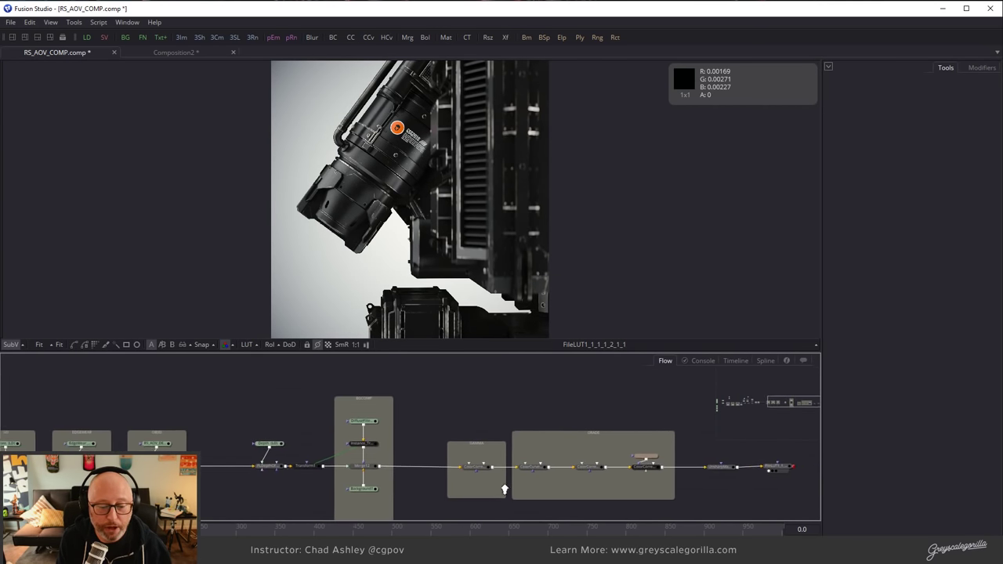
mouse_move(359, 453)
middle_mouse_down()
mouse_move(508, 445)
mouse_move(321, 452)
mouse_move(372, 464)
middle_mouse_up()
scroll(375, 467, "up", 3, "ctrl")
scroll(394, 485, "down", 2, "ctrl")
middle_click_drag(649, 471, 185, 439)
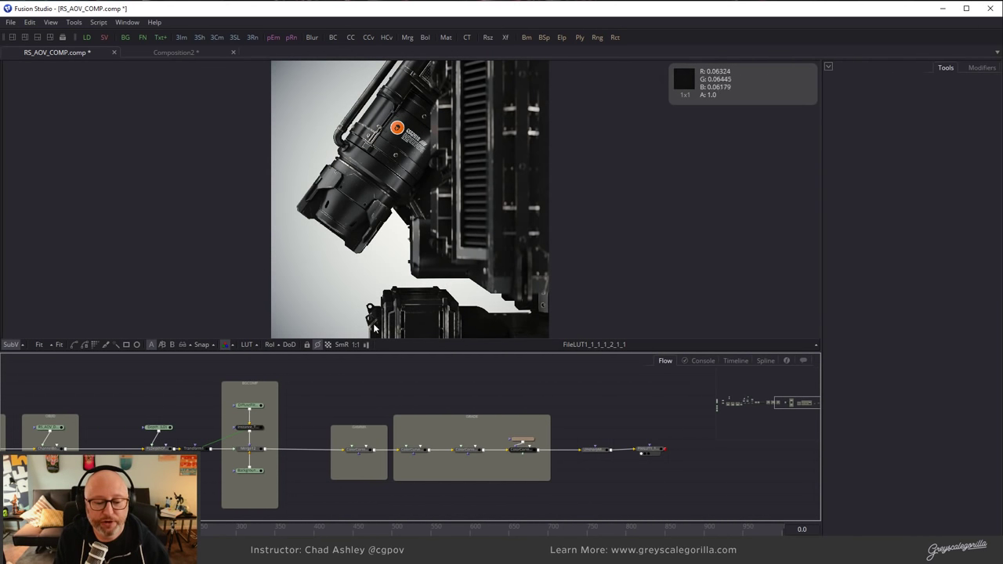
middle_click_drag(492, 384, 423, 389)
middle_click_drag(186, 406, 503, 430)
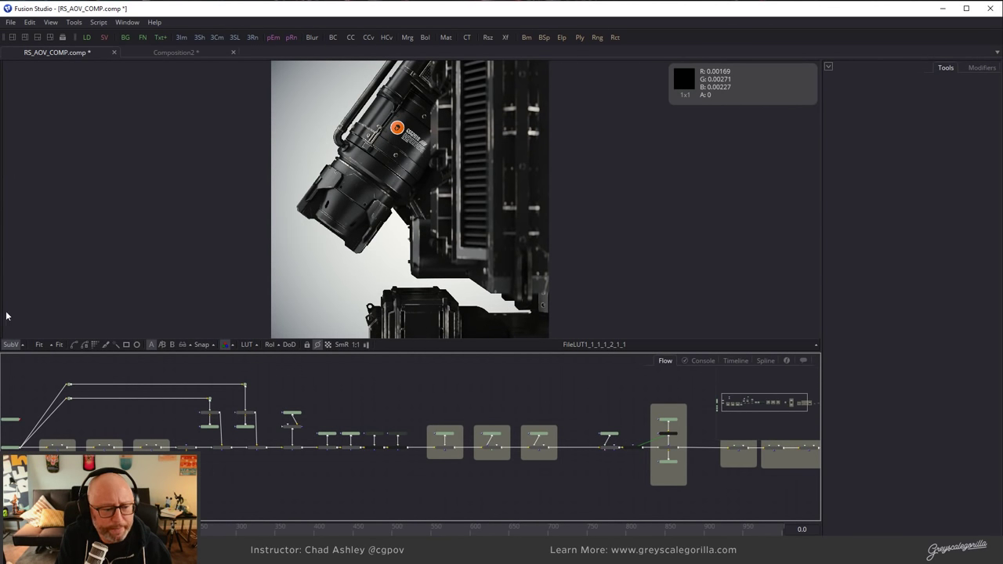
Display the RS_AOV_Mech main render loader in the viewer and turn on the viewer LUT.
middle_click_drag(560, 395, 492, 392)
middle_click_drag(179, 360, 413, 375)
middle_click_drag(312, 421, 304, 401)
left_click(286, 397)
key("1")
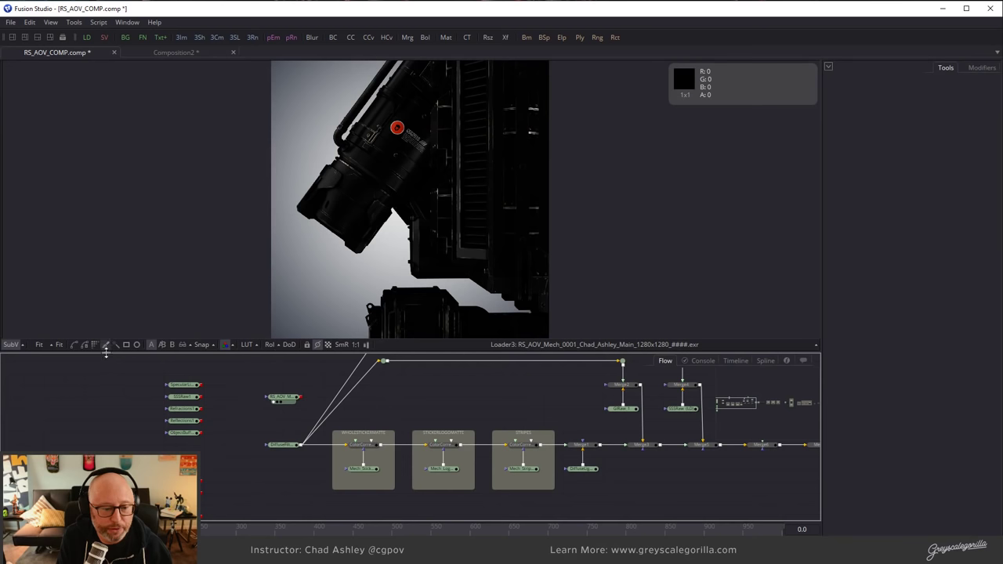
left_click(247, 344)
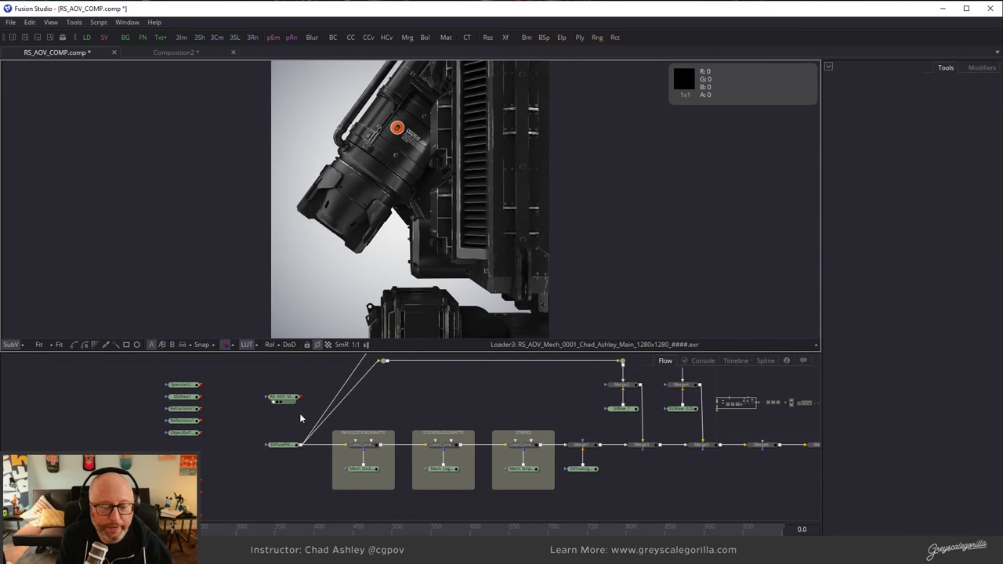
middle_click_drag(451, 399, 453, 430)
scroll(452, 430, "down", 2)
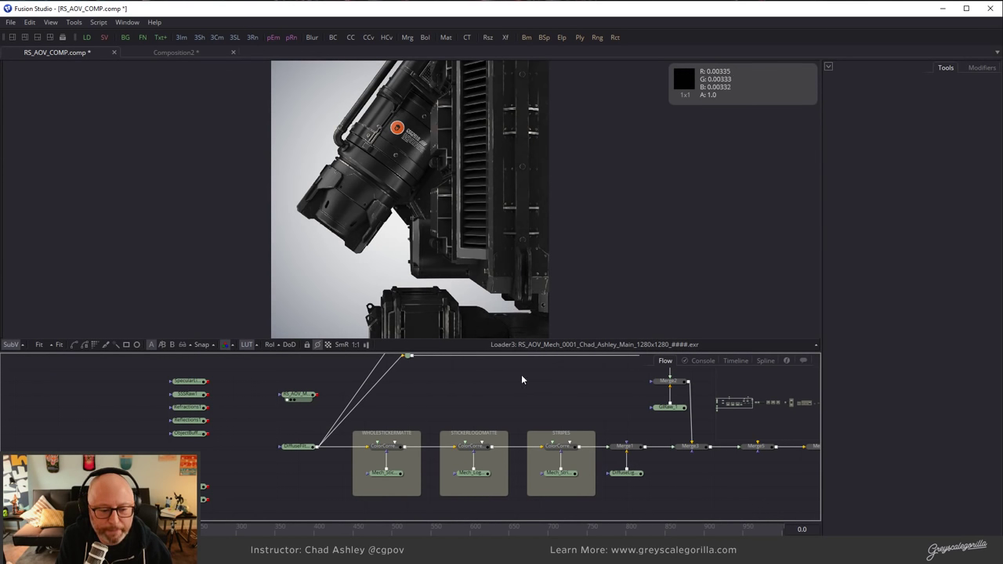
middle_click_drag(547, 405, 480, 404)
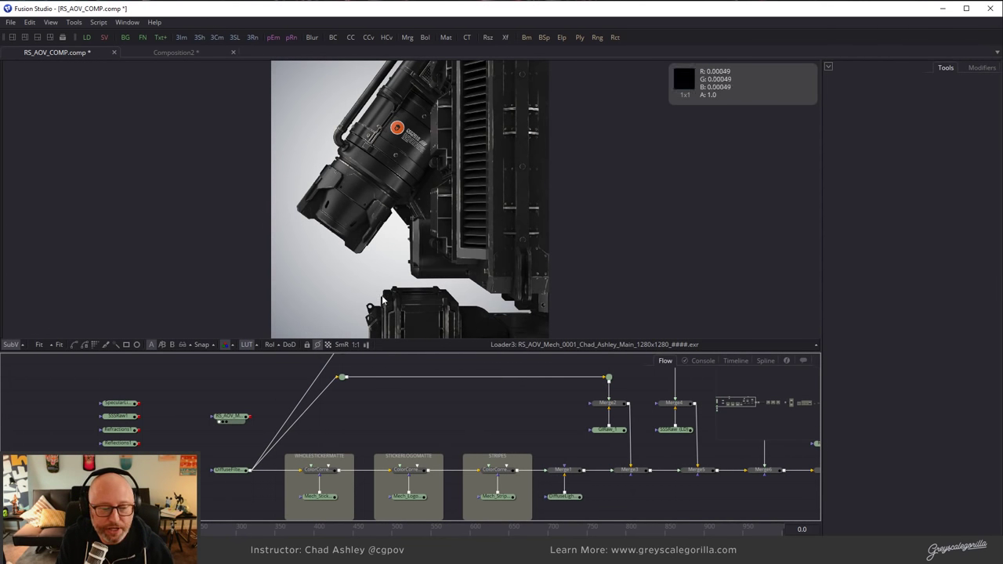
Switch to Composition2 and read through the Beauty equation of render passes, from DiffuseFilter*DiffuseLightingRaw to Caustics.
left_click(193, 50)
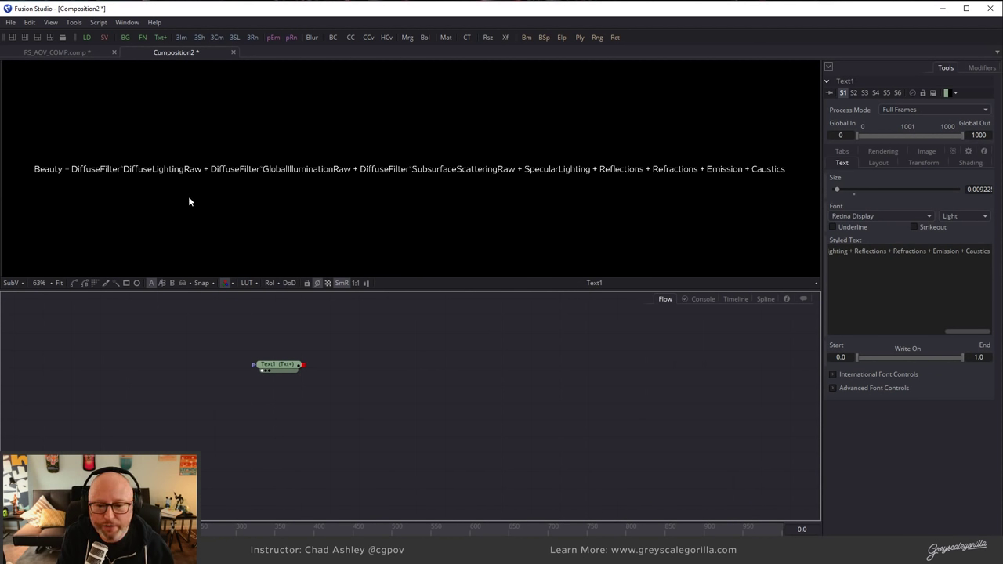
middle_click_drag(99, 206, 476, 230)
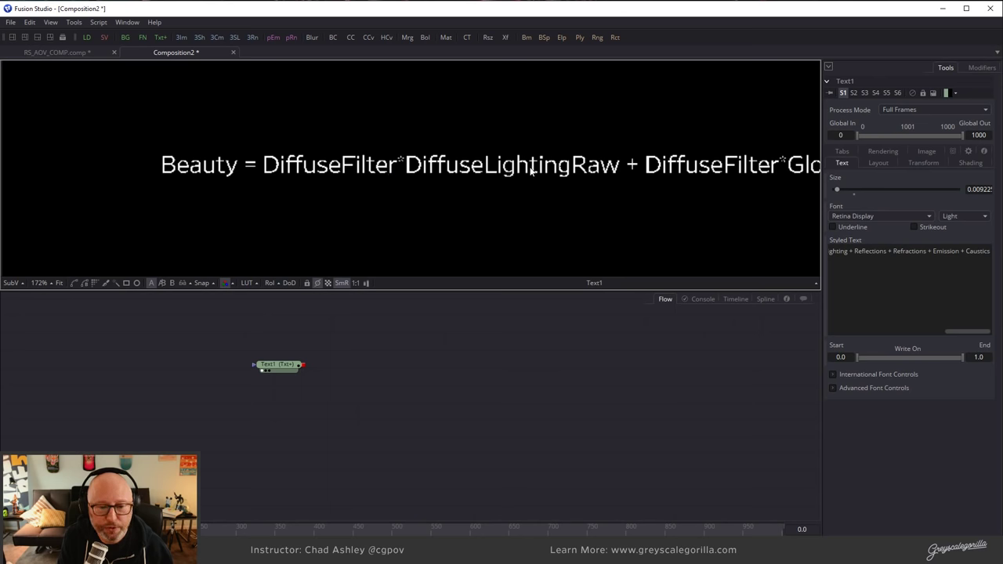
middle_click_drag(599, 191, 282, 262)
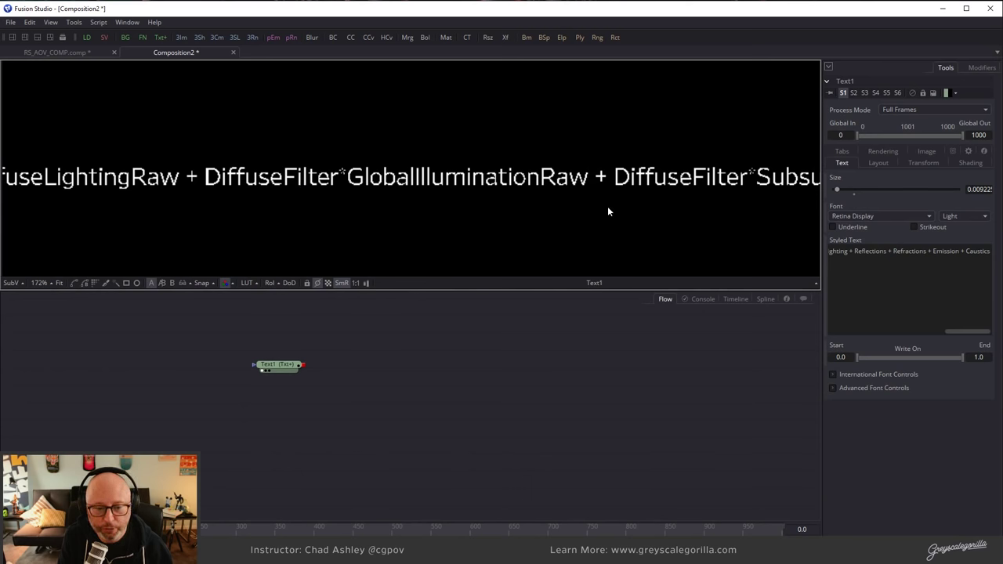
middle_click_drag(686, 237, 263, 184)
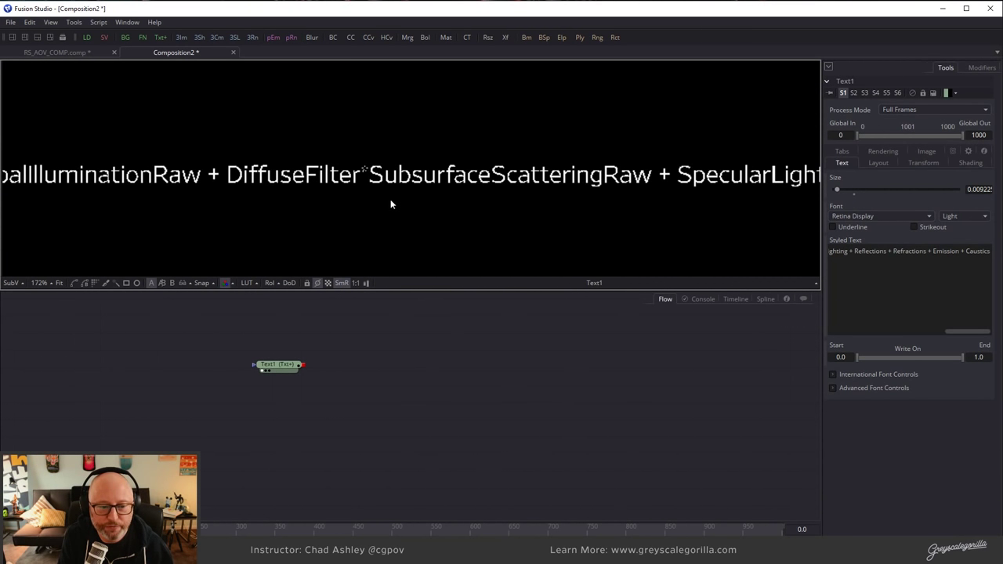
middle_click_drag(658, 210, 304, 235)
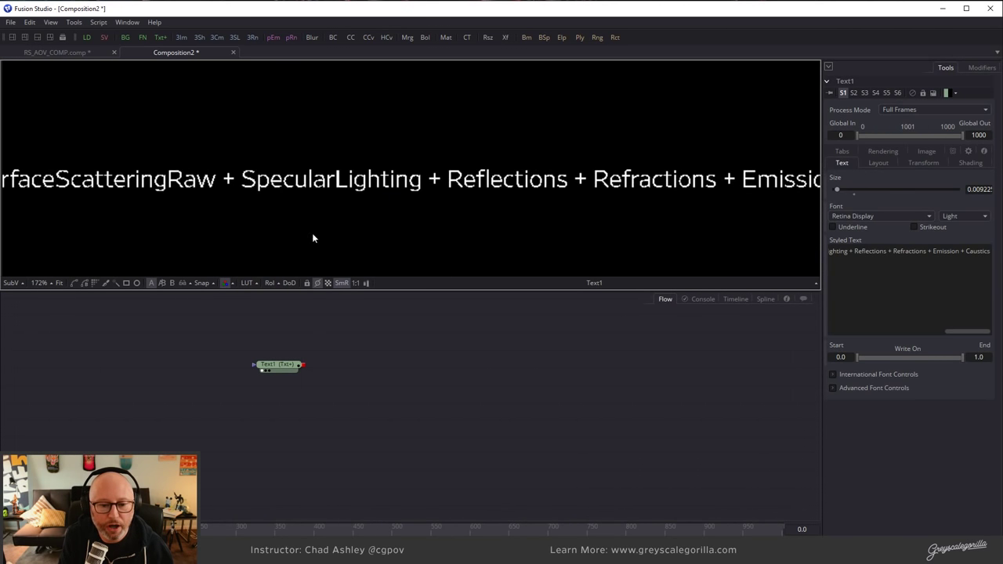
middle_click_drag(665, 239, 385, 210)
middle_click_drag(482, 215, 682, 201)
scroll(528, 240, "down", 5)
scroll(509, 244, "up", 1)
middle_click_drag(527, 246, 555, 223)
scroll(524, 211, "down", 1)
scroll(525, 214, "up", 3)
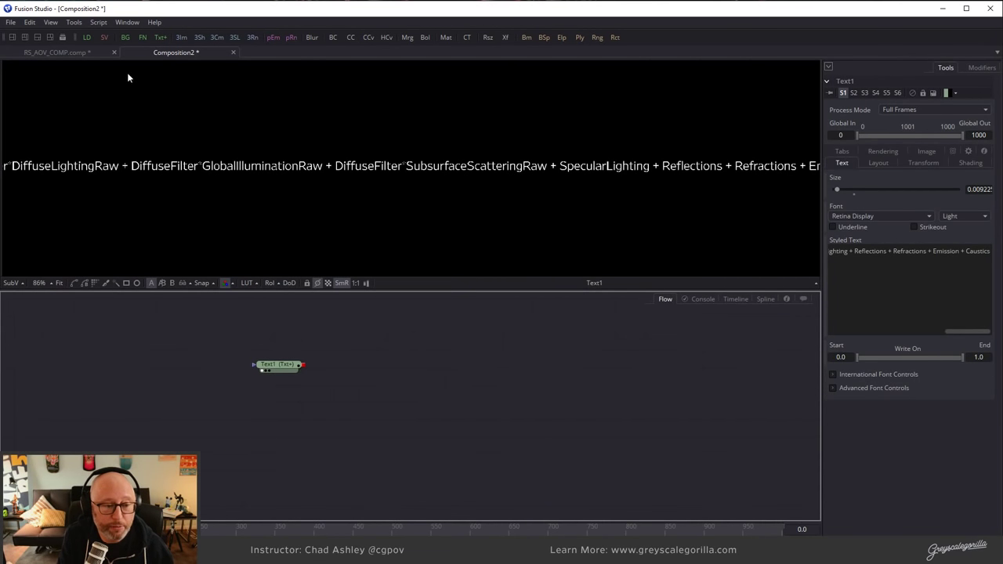
Return to RS_AOV_COMP and open the settings of the RS_AOV_Mech main render loader.
left_click(67, 49)
mouse_move(307, 427)
middle_mouse_down()
mouse_move(378, 421)
mouse_move(300, 437)
middle_mouse_up()
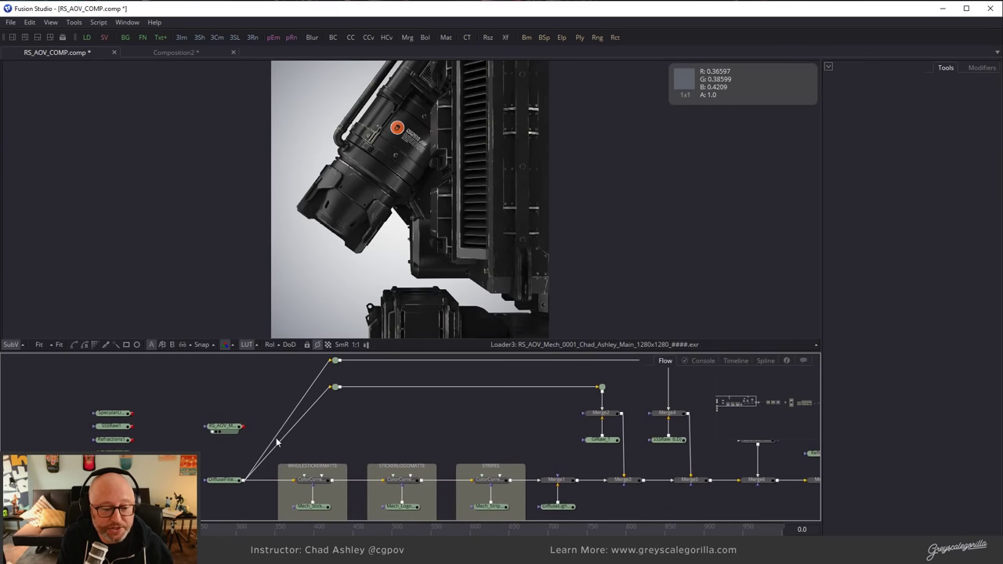
scroll(399, 445, "down", 1)
middle_click_drag(483, 445, 420, 421)
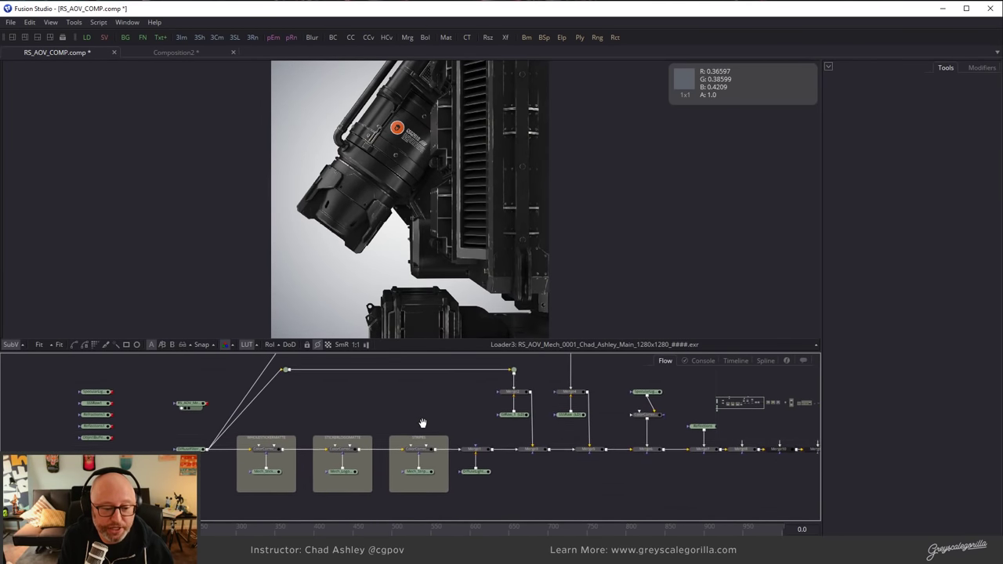
scroll(350, 414, "up", 2, "ctrl")
middle_click_drag(362, 410, 411, 397)
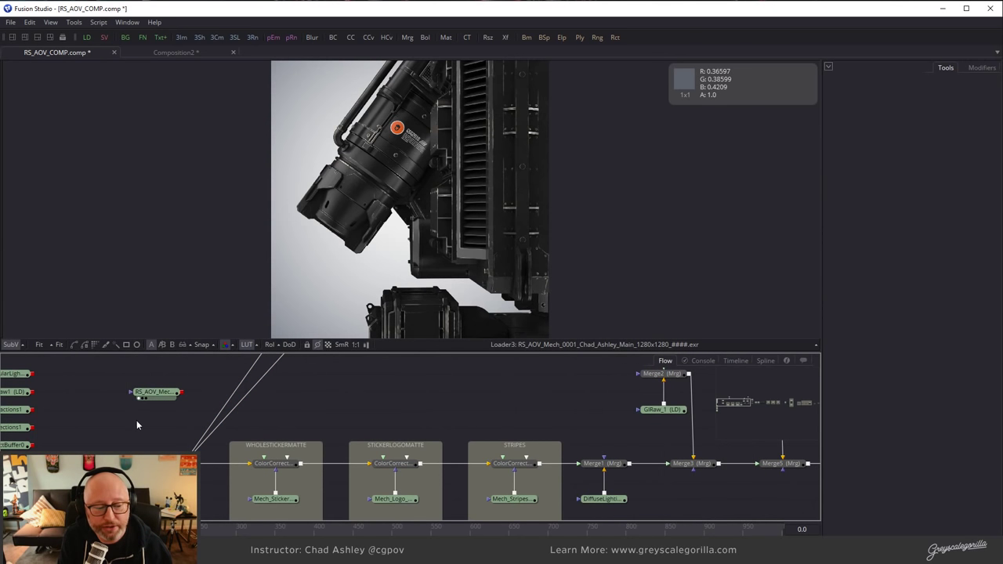
left_click(154, 392)
View the DiffuseFilter_1 pass and examine the orange logo and GSG2018 sticker up close.
middle_click_drag(421, 396, 355, 412)
scroll(454, 416, "down", 2, "ctrl")
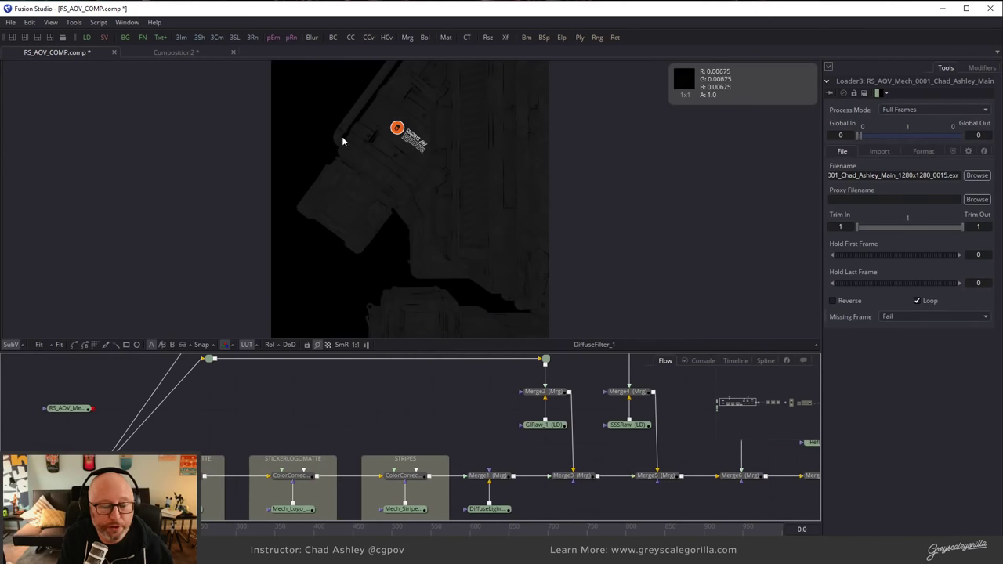
scroll(347, 147, "up", 3, "ctrl")
middle_click_drag(438, 197, 367, 225)
middle_click_drag(550, 217, 493, 275)
scroll(398, 233, "up", 1, "ctrl")
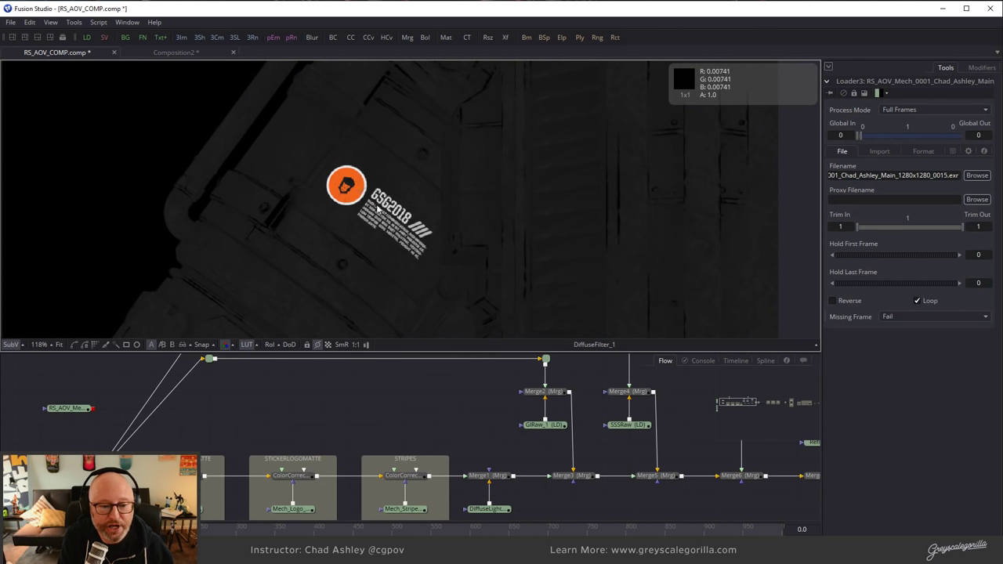
Compare the Merge1 result with the DiffuseLightingRaw_1 pass in the viewer.
left_click_drag(481, 474, 537, 168)
left_click(492, 394)
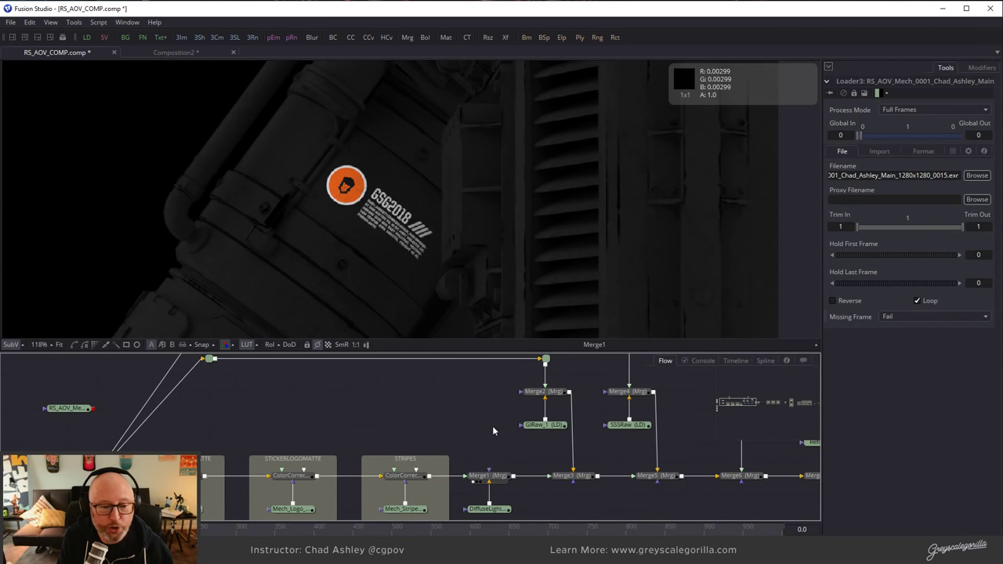
left_click_drag(490, 510, 502, 259)
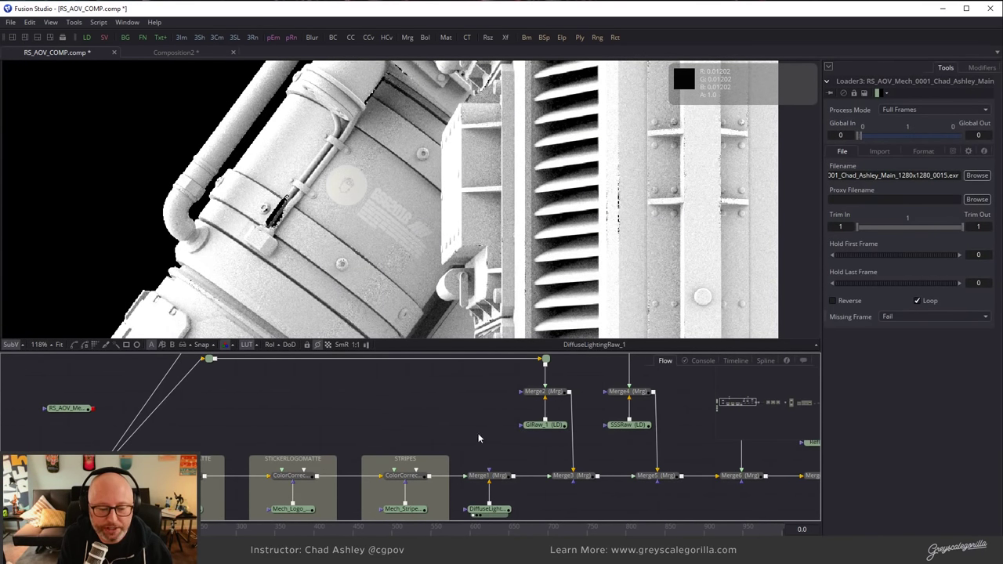
left_click_drag(492, 475, 518, 290)
View the composite at Merge3, where global illumination is added, and at Merge5, where subsurface scattering is added.
left_click_drag(571, 476, 633, 207)
middle_click_drag(601, 416, 506, 428)
scroll(471, 455, "up", 3, "ctrl")
middle_click_drag(470, 459, 426, 425)
left_click_drag(571, 475, 593, 157)
View the composite at Merge6, Merge7 and Merge8 to check the added specular, reflection and refraction passes.
scroll(604, 442, "down", 2, "ctrl")
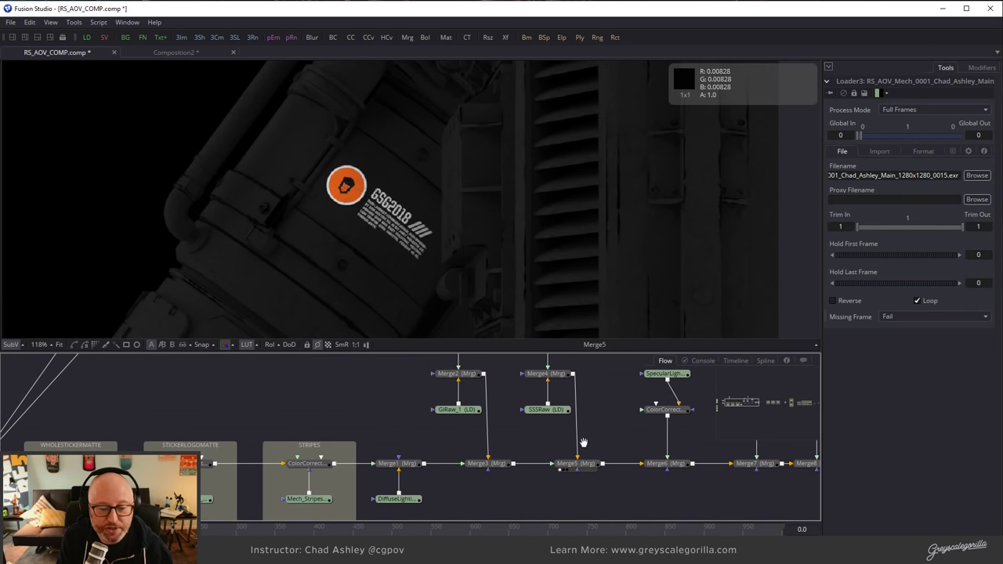
middle_click_drag(589, 443, 329, 433)
middle_click_drag(425, 416, 406, 444)
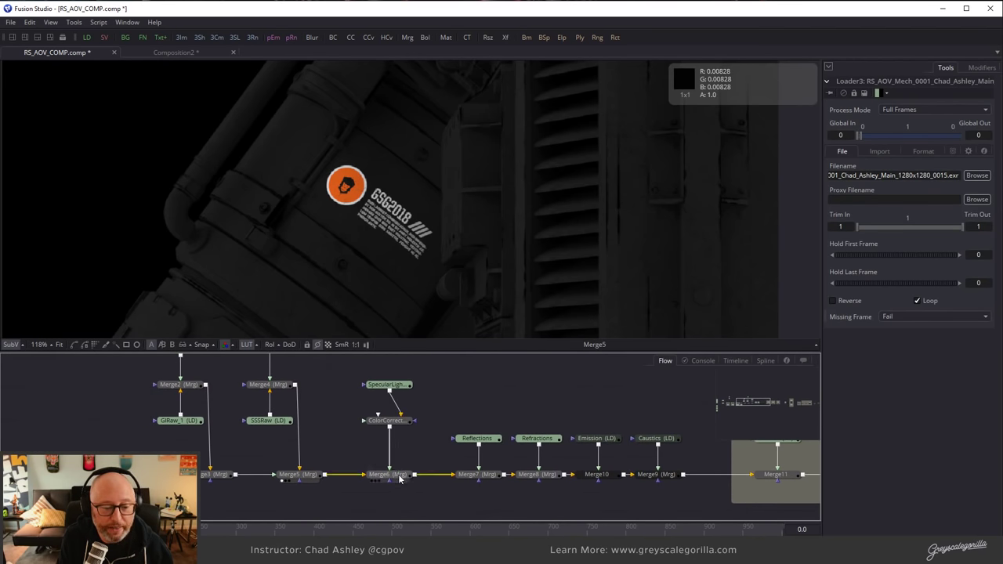
left_click_drag(400, 476, 498, 237)
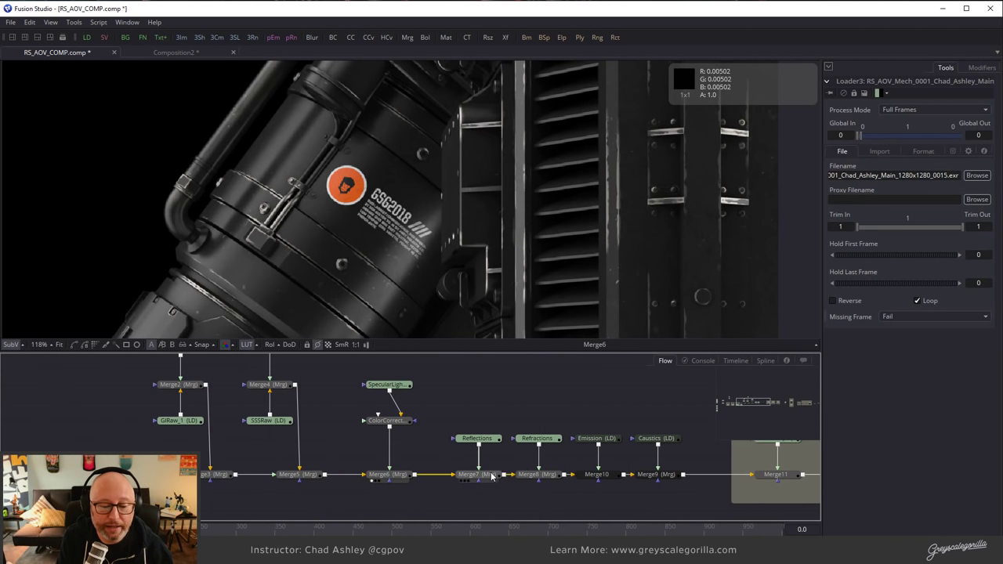
left_click_drag(491, 475, 522, 211)
left_click_drag(555, 473, 583, 275)
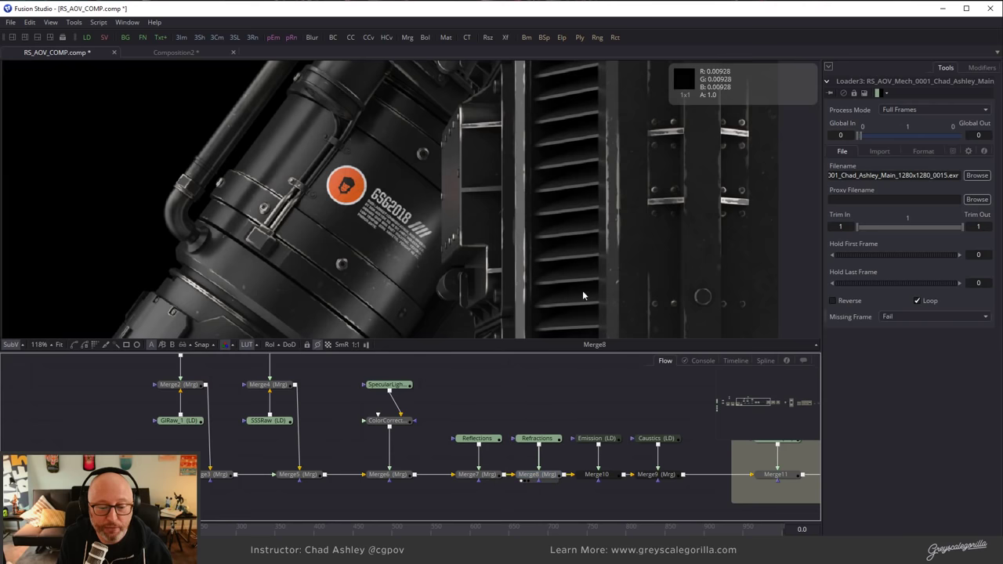
Examine the AO, EDGEWEAR and OBJID groups and the rest of the node tree, from the source loaders through the merge chain.
middle_click_drag(625, 438, 216, 429)
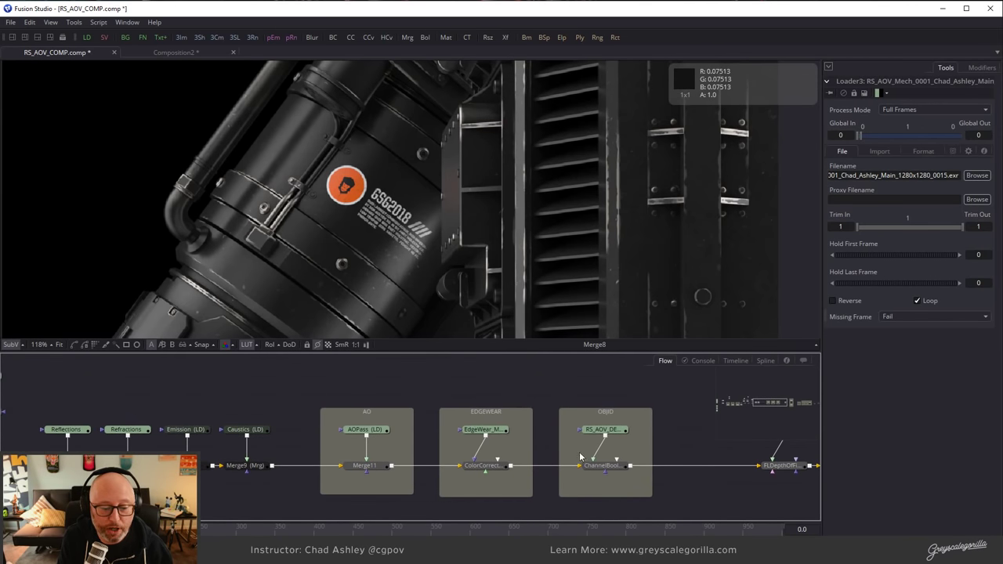
scroll(541, 399, "down", 4, "ctrl")
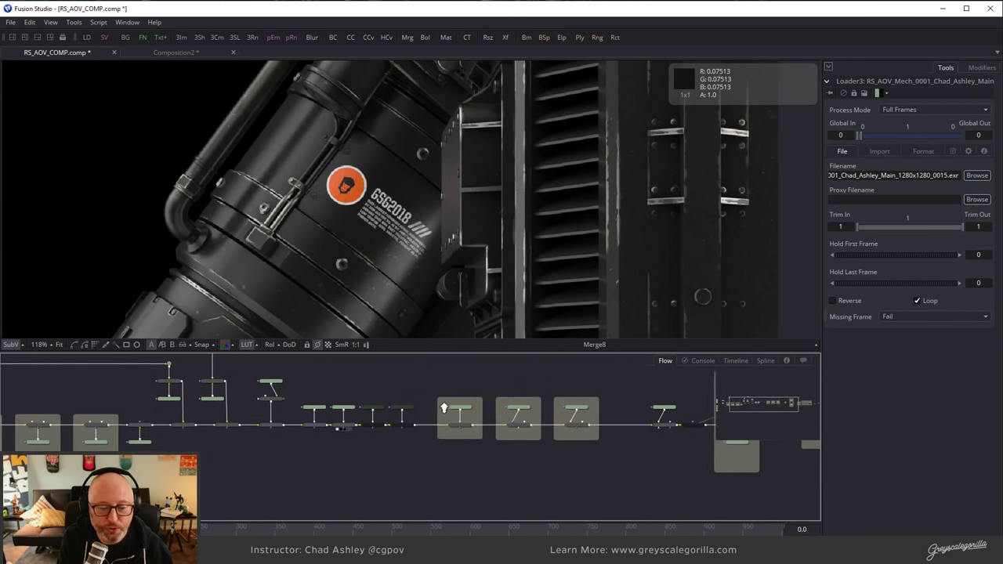
middle_click_drag(251, 412, 480, 411)
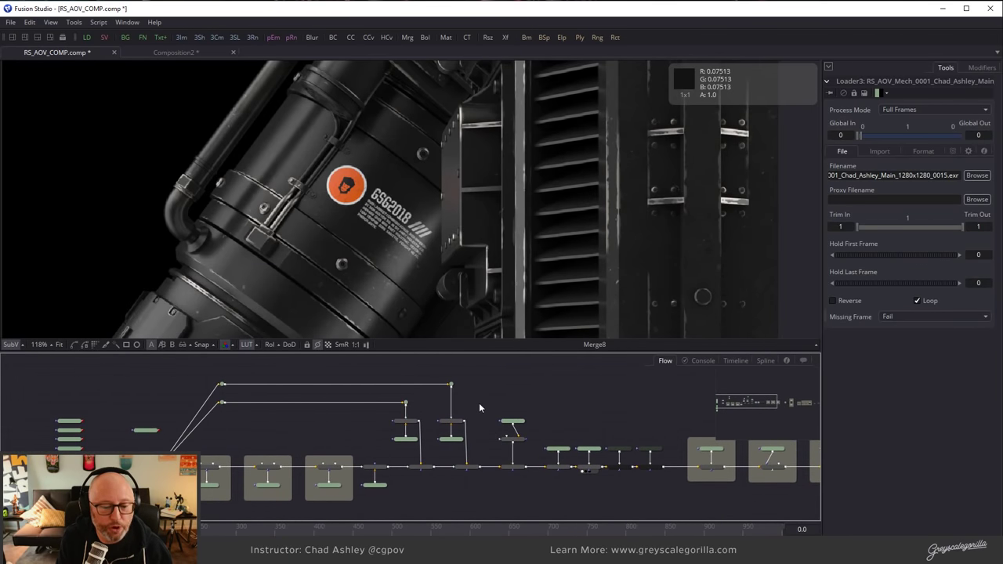
middle_click_drag(557, 398, 561, 409)
scroll(567, 403, "up", 1, "ctrl")
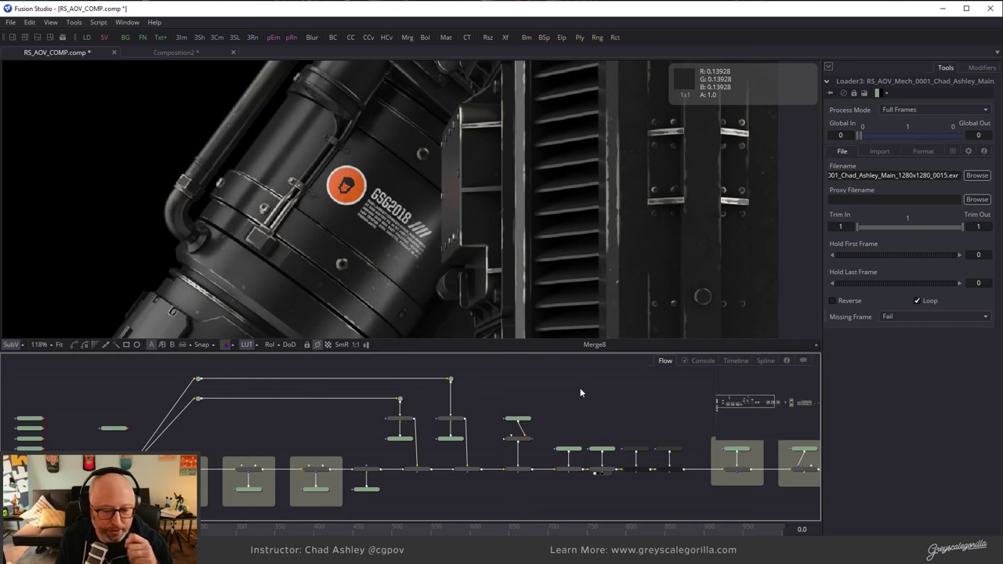
middle_click_drag(279, 417, 322, 423)
middle_click_drag(352, 486, 431, 431)
middle_click_drag(362, 390, 399, 403)
scroll(399, 404, "down", 4, "ctrl")
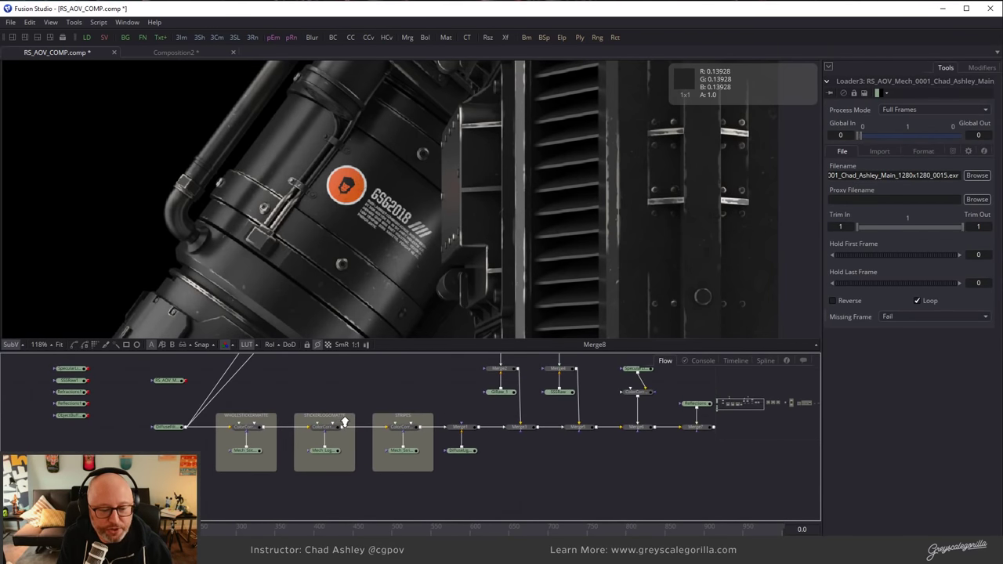
middle_click_drag(574, 468, 398, 493)
scroll(620, 394, "down", 3, "ctrl")
middle_click_drag(575, 412, 369, 436)
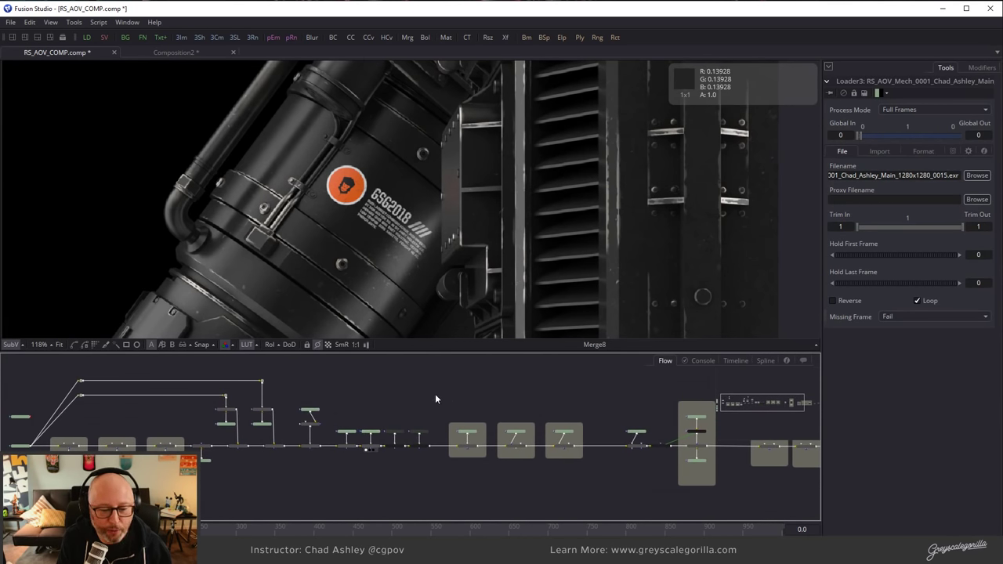
scroll(436, 394, "up", 4, "ctrl")
middle_click_drag(631, 431, 450, 406)
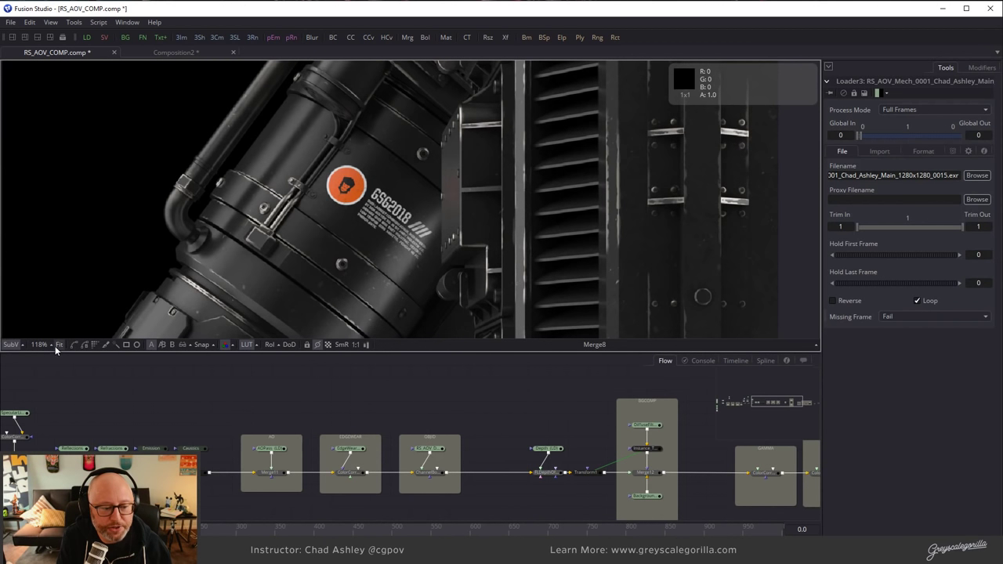
Fit the Merge8 composite to the viewer and inspect the canister's surface detail up close.
left_click(57, 345)
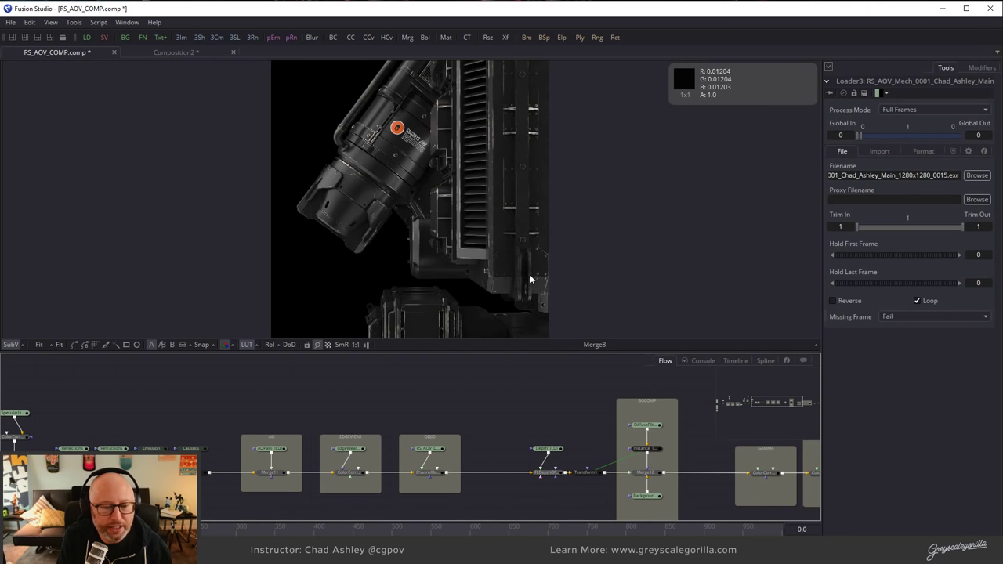
scroll(534, 183, "up", 4, "ctrl")
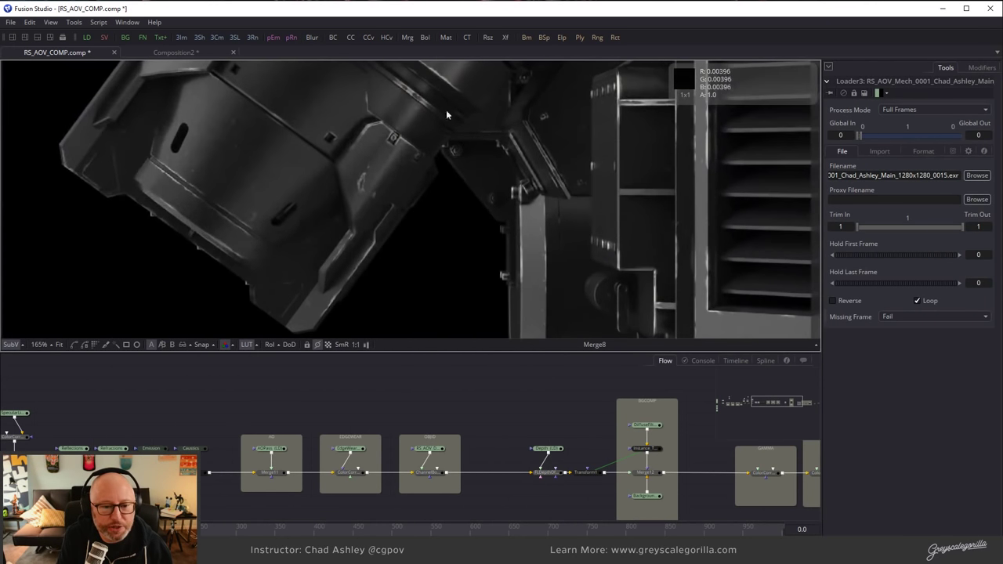
middle_click_drag(446, 98, 370, 190)
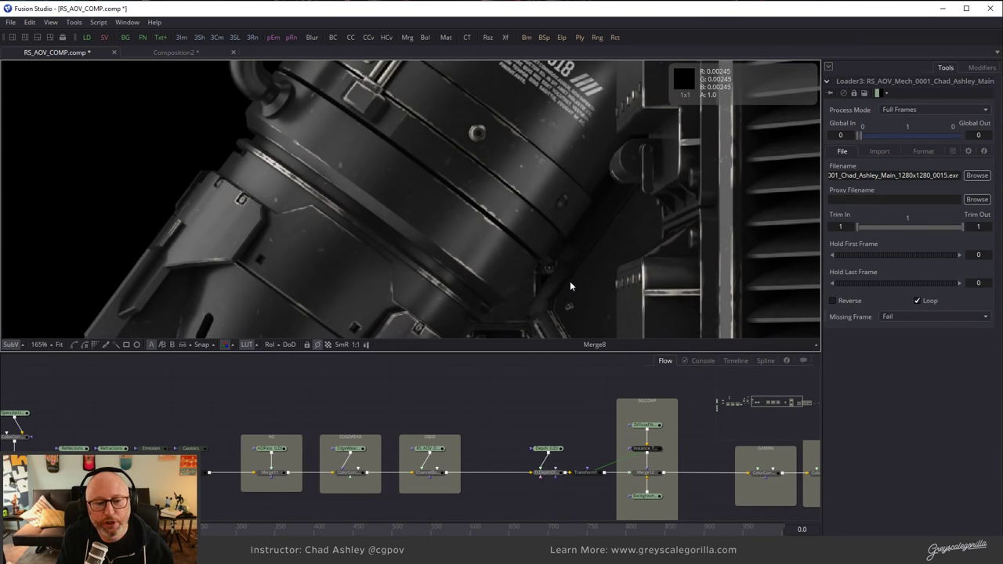
scroll(566, 249, "down", 4, "ctrl")
middle_click_drag(444, 222, 341, 234)
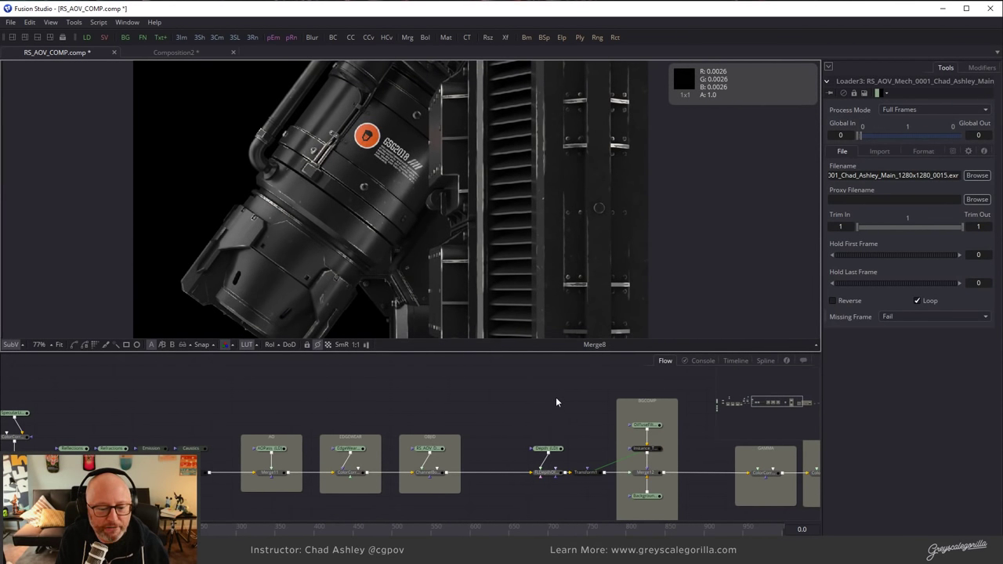
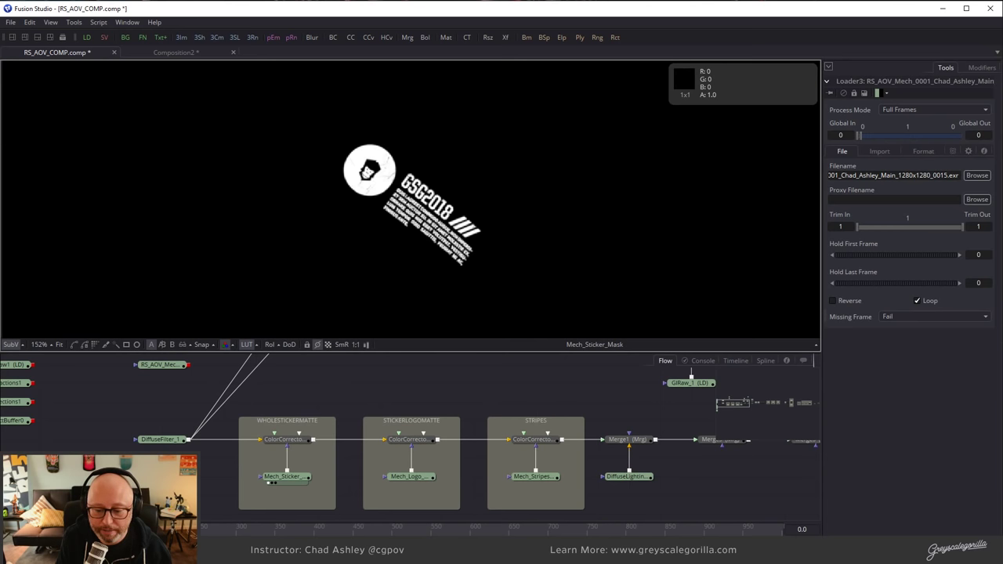
Set the viewer zoom to 100% and view the logo mask, the stripes mask and the DiffuseFilter_1 pass.
left_click(43, 345)
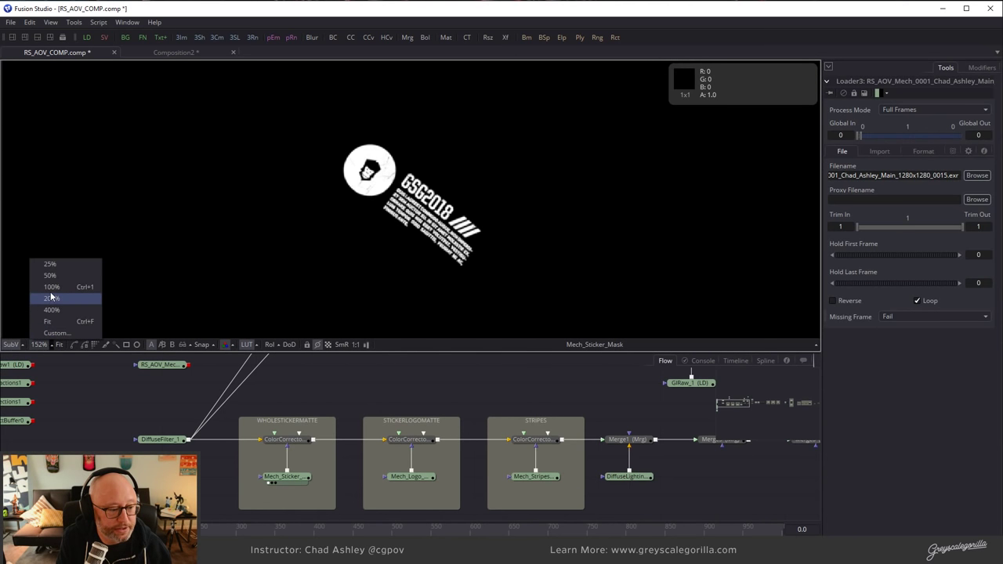
left_click(88, 298)
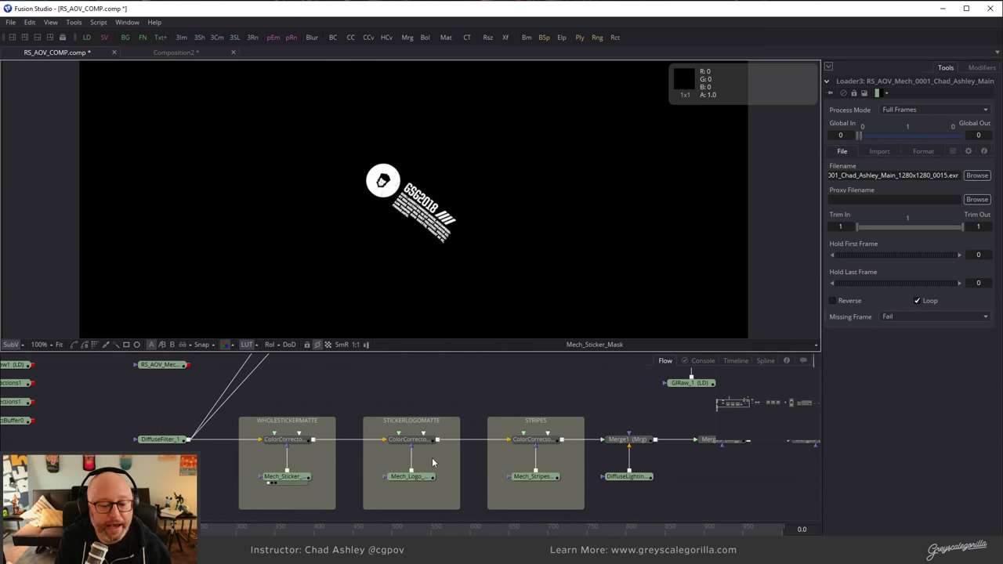
key("1")
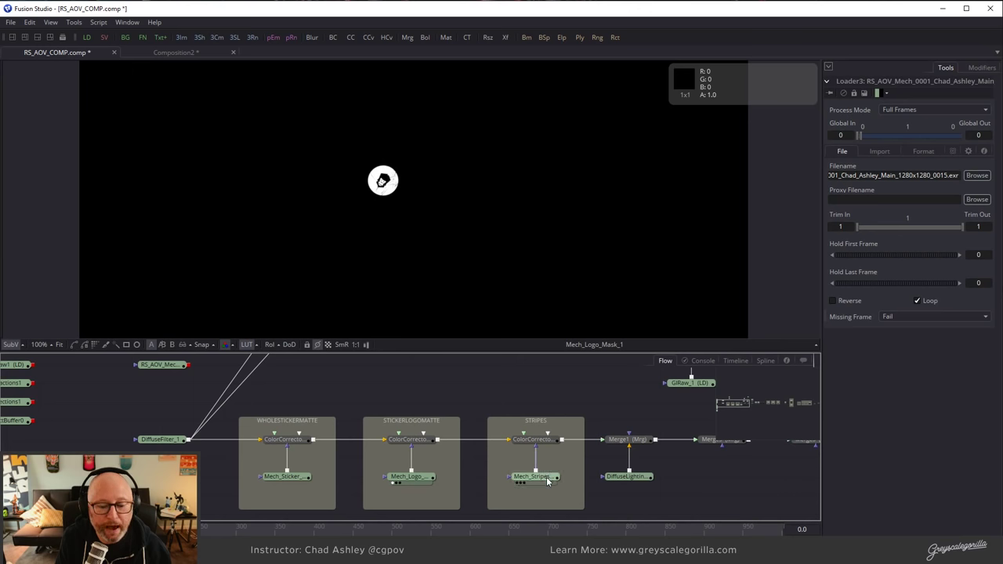
key("1")
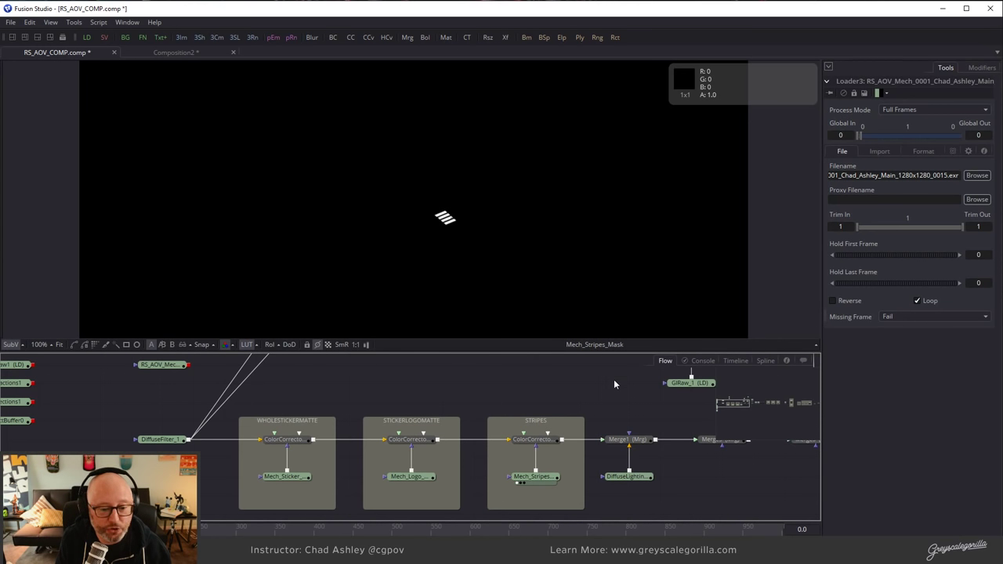
left_click(161, 438)
key("1")
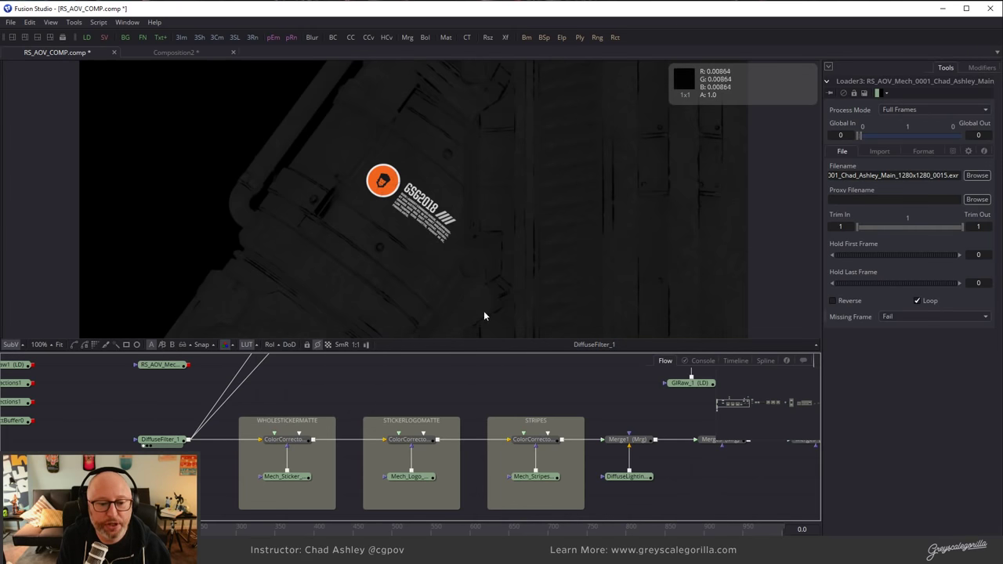
Shift the master hue of the STICKERLOGOMATTE color corrector to about 0.46 to turn the orange logo teal.
middle_click_drag(640, 424, 496, 432)
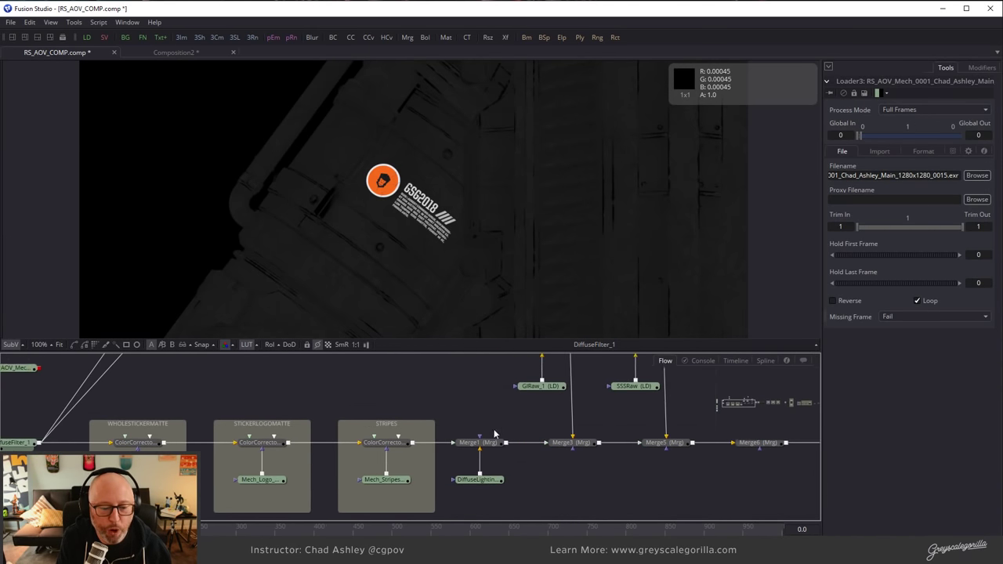
middle_click_drag(694, 480, 768, 481)
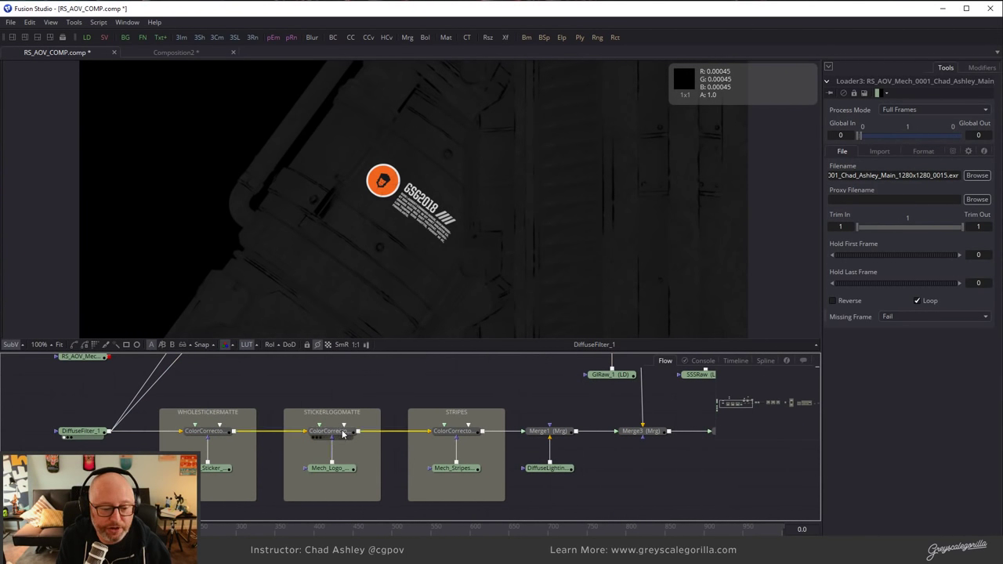
key("1")
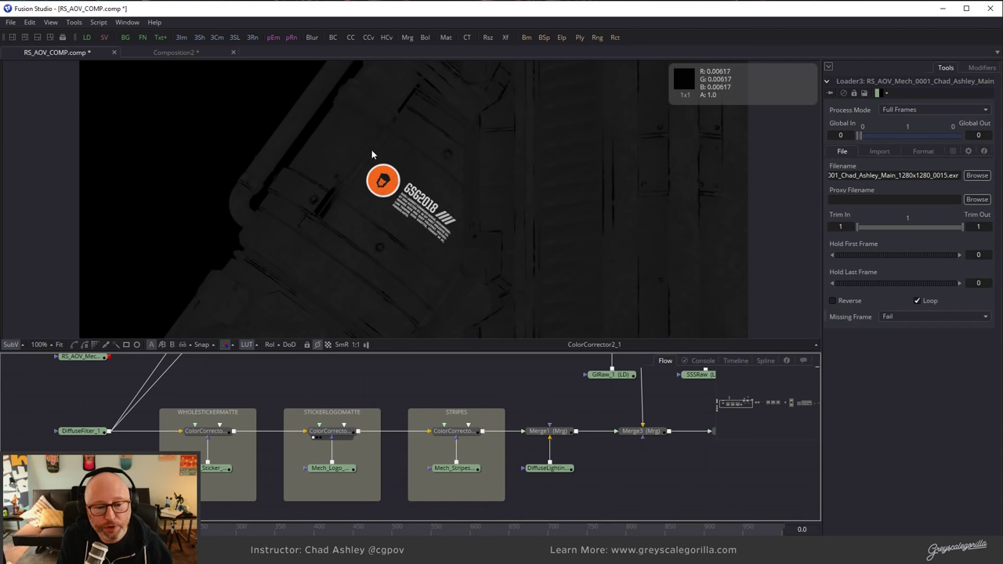
left_click(331, 431)
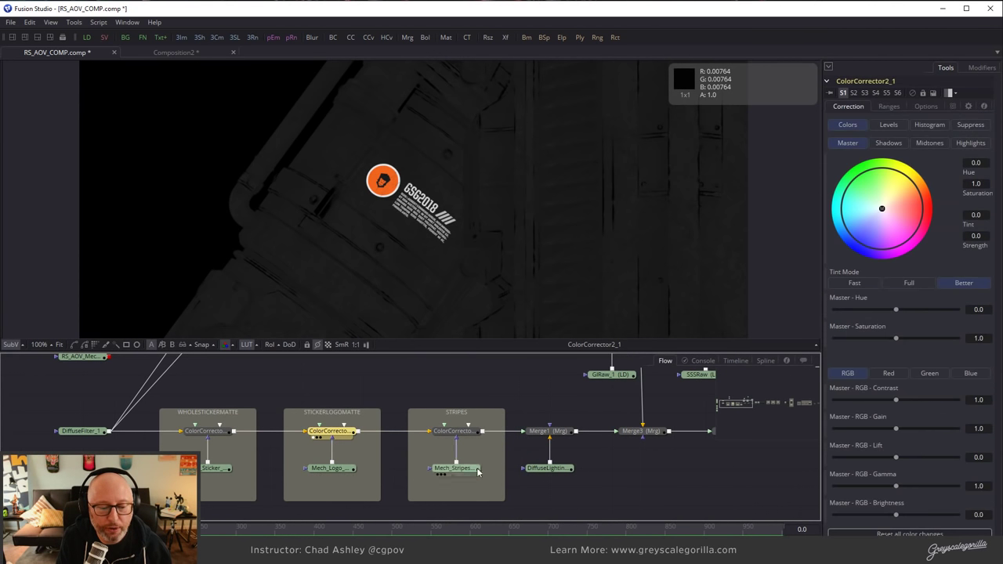
left_click_drag(893, 309, 923, 312)
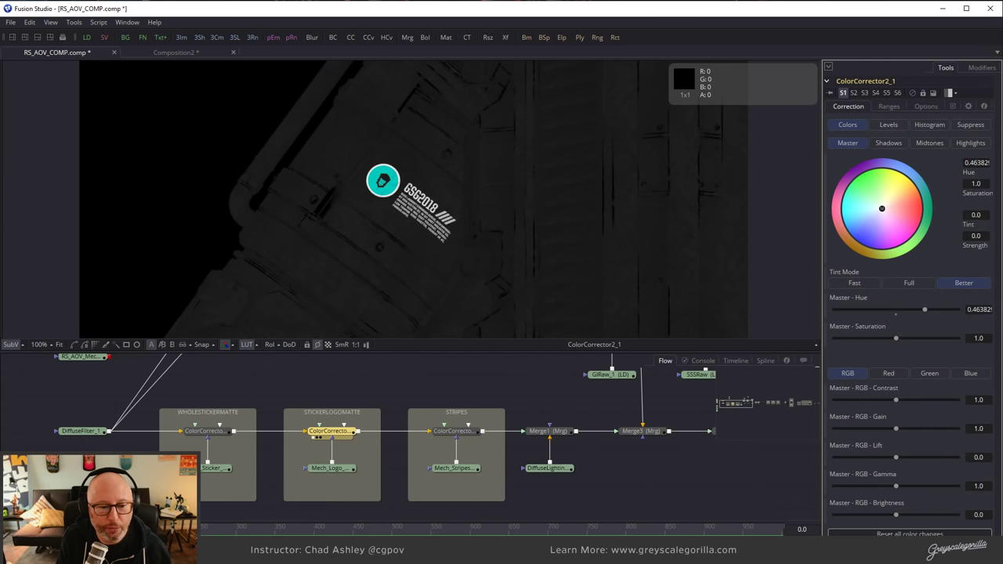
View the final FileLUT output at the end of the node tree with the viewer LUT turned off.
scroll(694, 471, "down", 4, "ctrl")
middle_click_drag(611, 476, 83, 454)
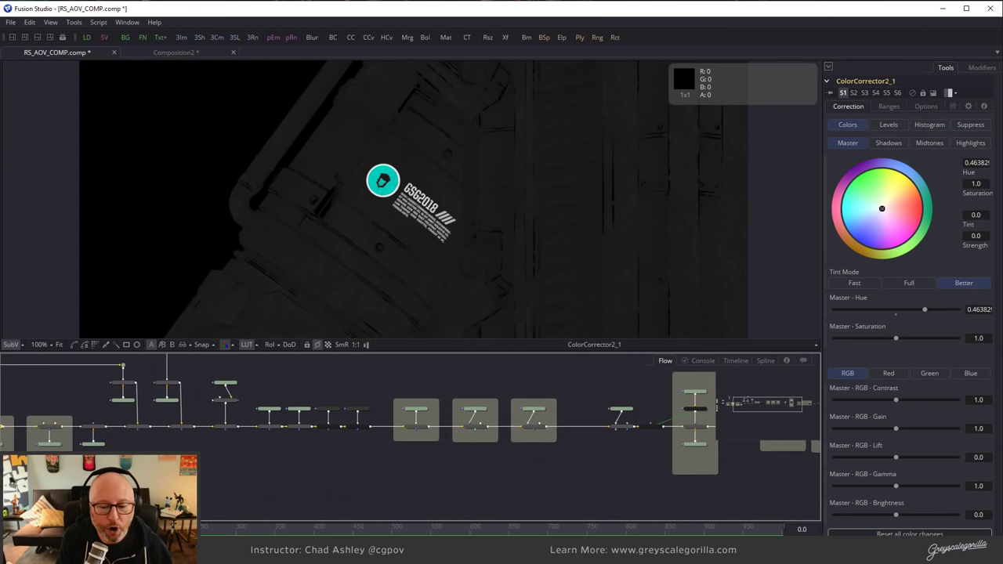
middle_click_drag(511, 475, 62, 486)
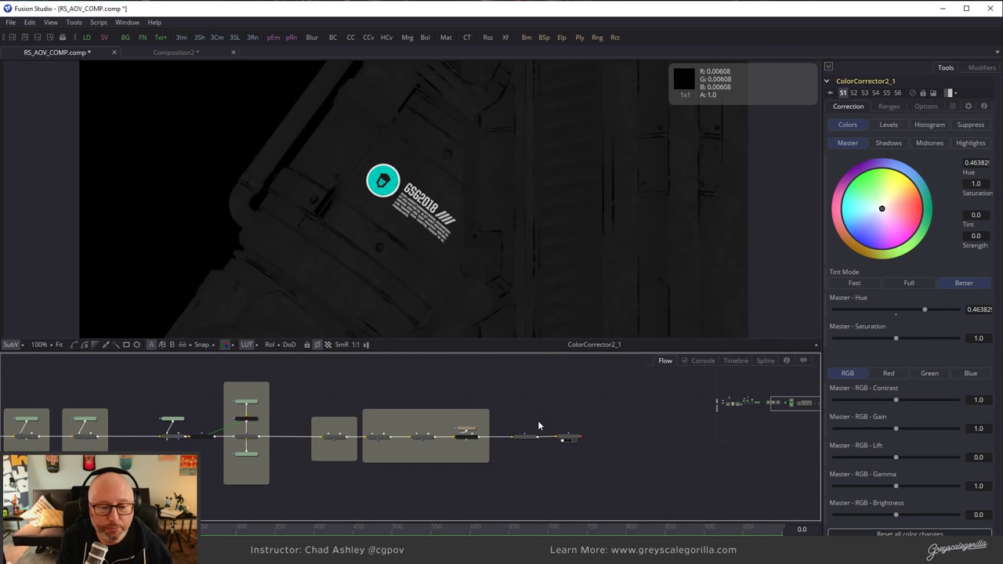
key("1")
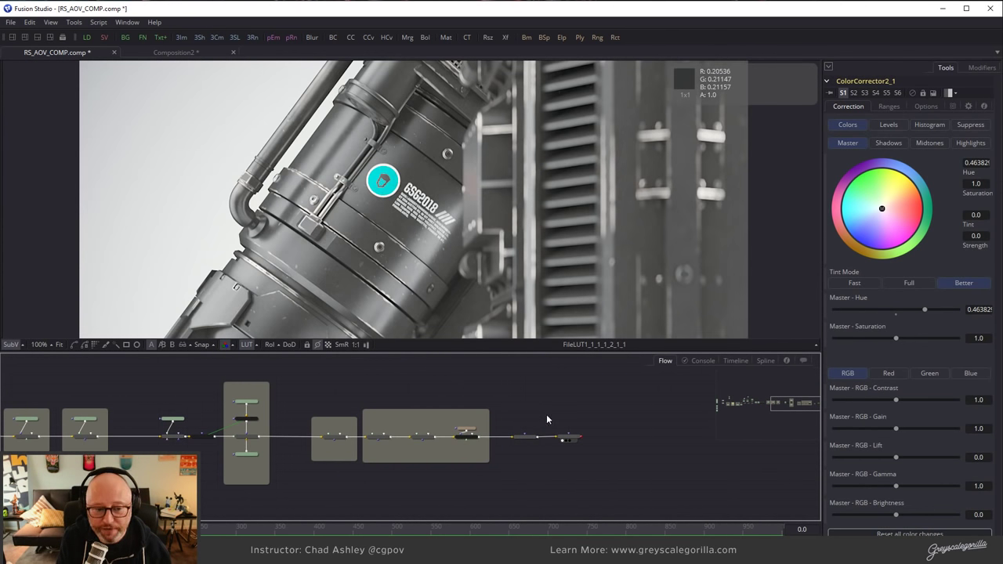
left_click(247, 345)
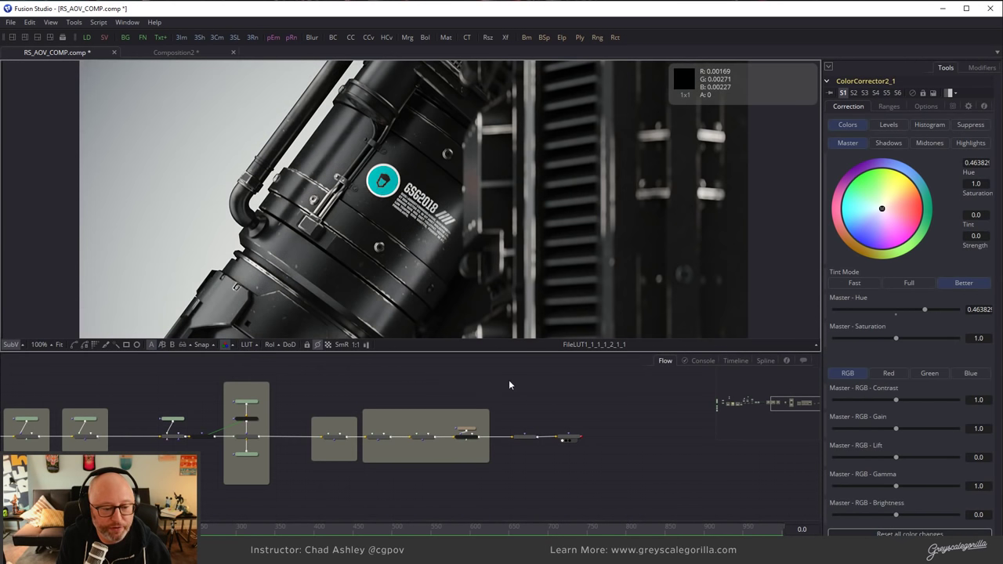
Return to the sticker matte groups at the start of the merge chain and view the Mech_Stripes mask.
left_click(654, 420)
middle_click_drag(305, 421, 598, 437)
middle_click_drag(265, 430, 584, 440)
middle_click_drag(343, 453, 417, 420)
scroll(426, 414, "up", 3, "ctrl")
scroll(423, 416, "down", 1, "ctrl")
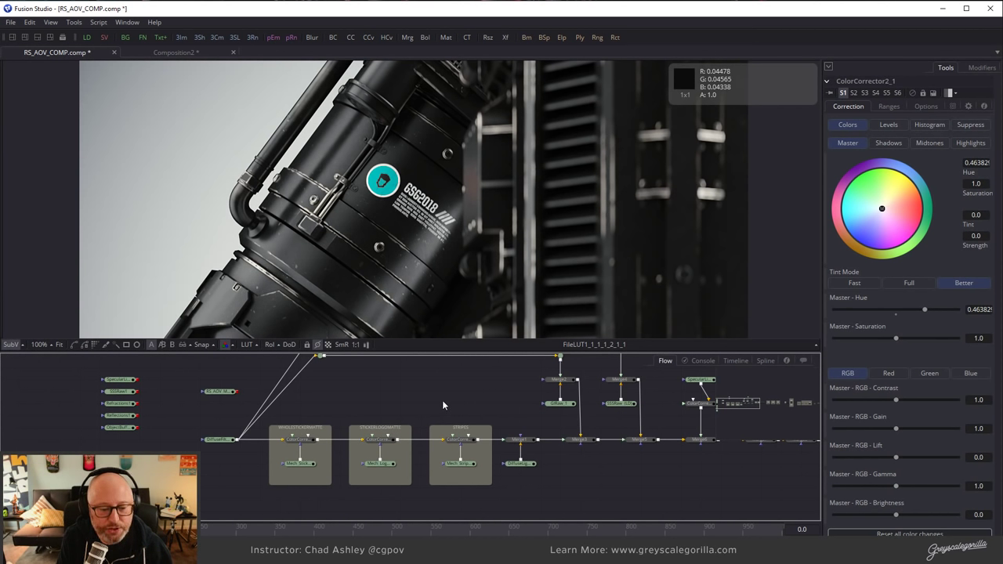
scroll(427, 401, "up", 3, "ctrl")
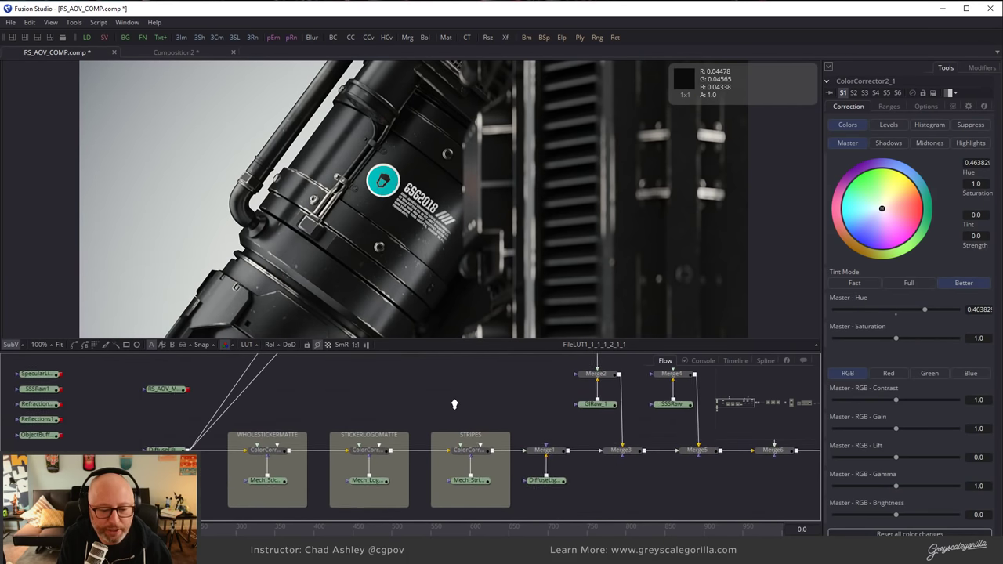
scroll(459, 407, "up", 1, "ctrl")
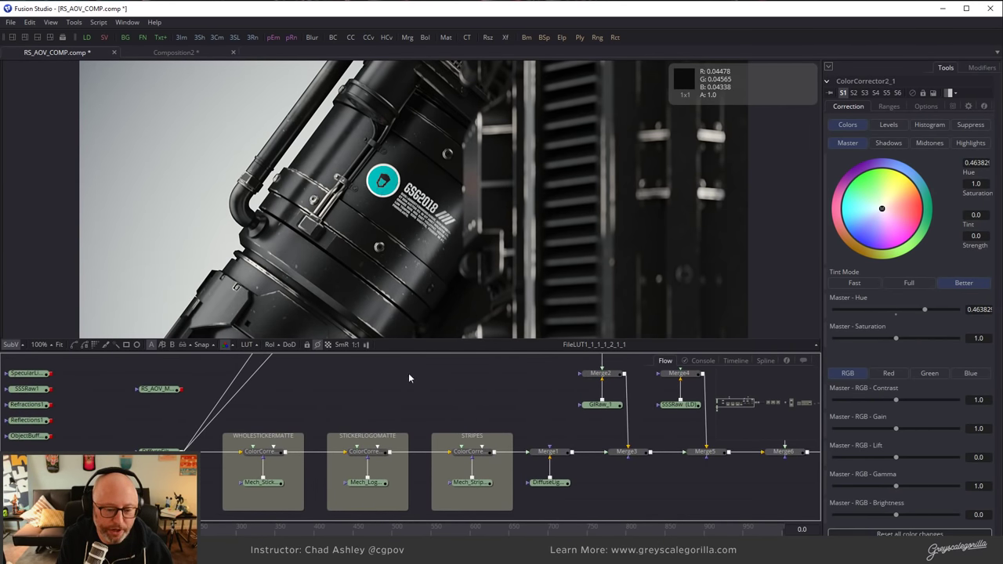
middle_click_drag(480, 391, 429, 390)
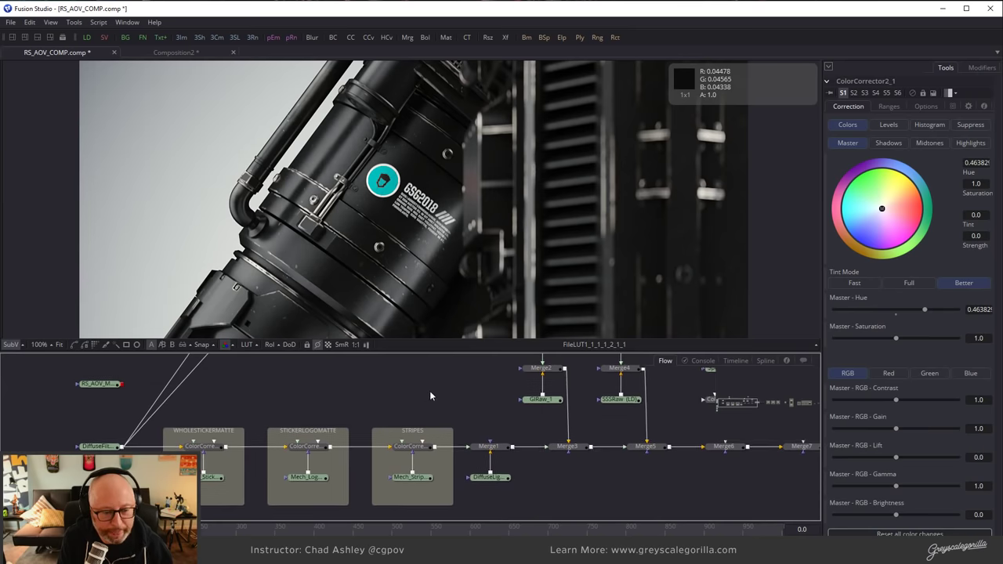
left_click(421, 478)
key("1")
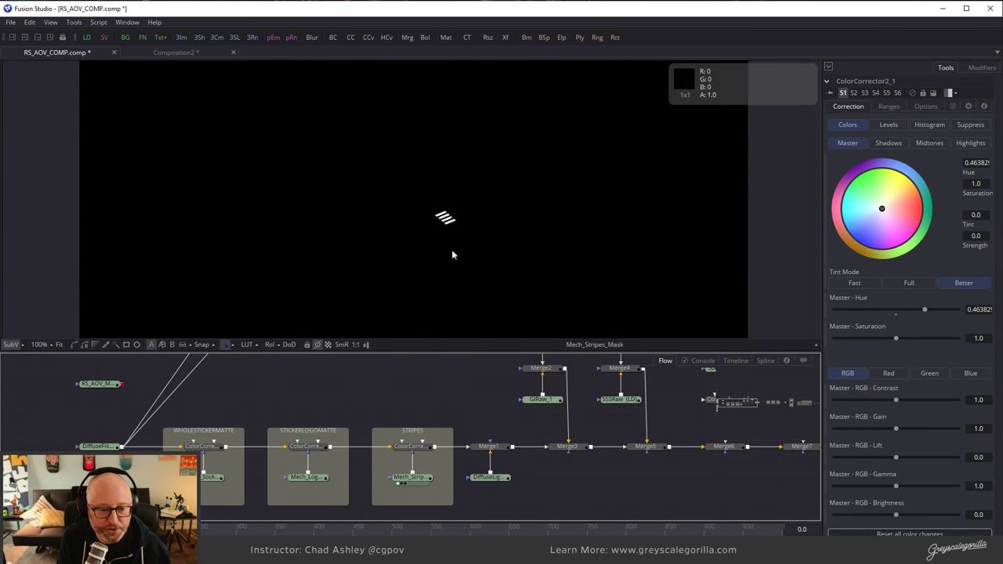
View the STRIPES group's ColorCorrector3 and raise its master RGB gain to about 2.55.
left_click(422, 448)
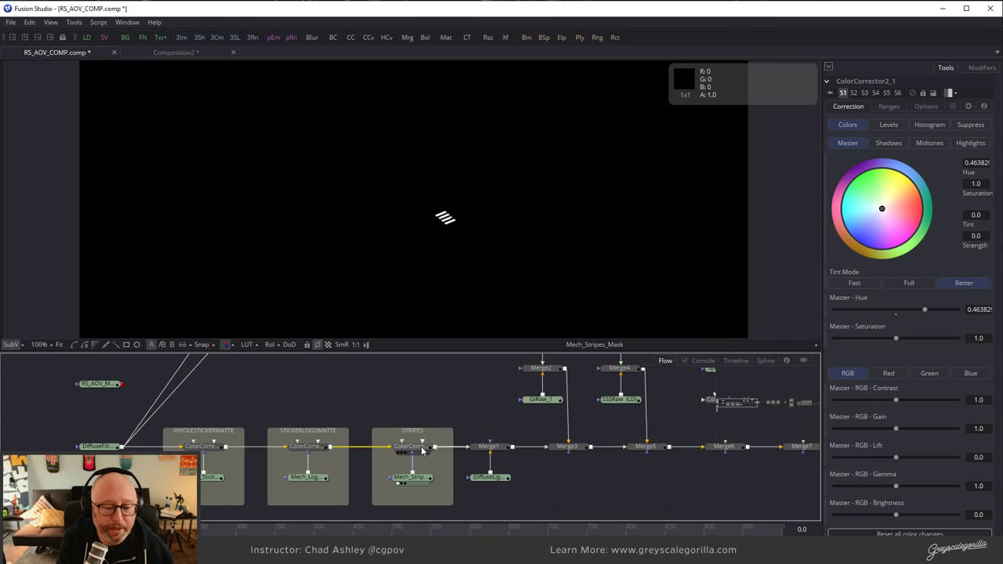
left_click_drag(421, 448, 471, 245)
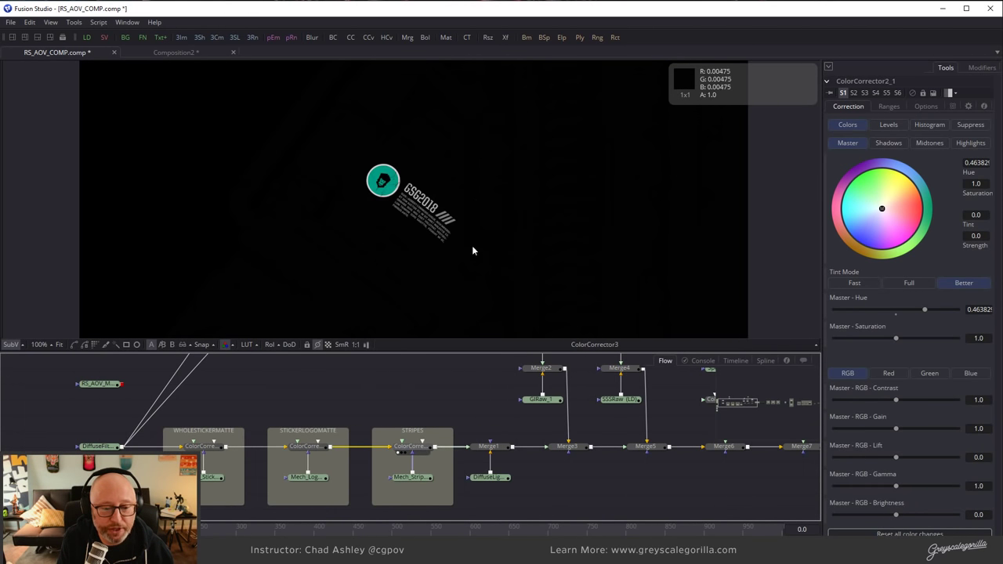
left_click(424, 446)
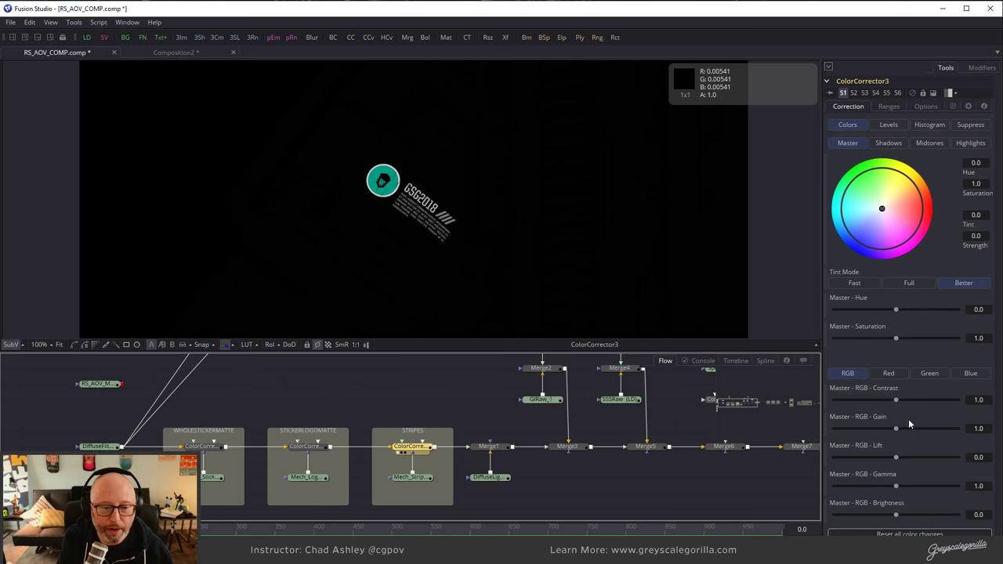
left_click_drag(897, 428, 921, 427)
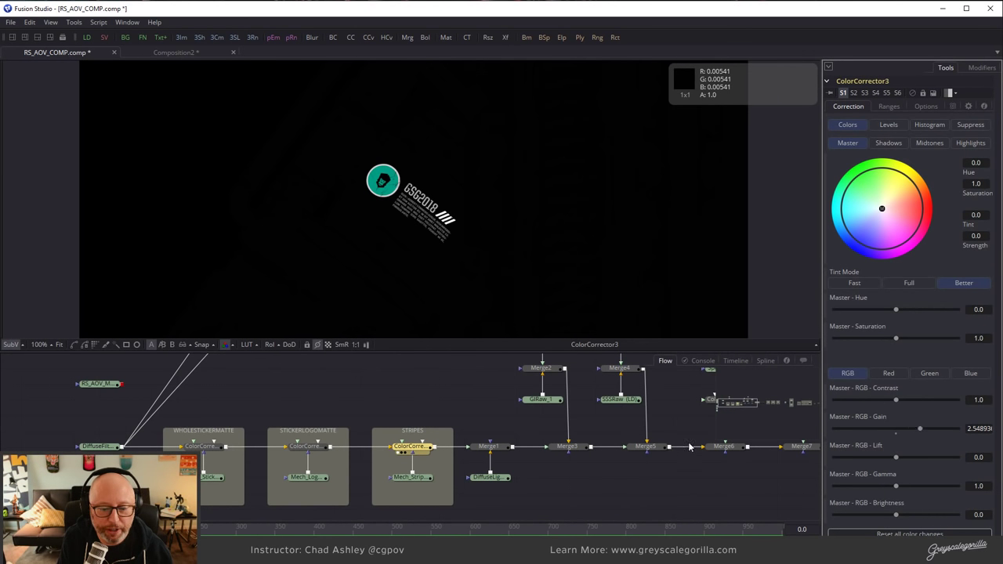
View the final FileLUT output and lower the STRIPES color corrector's master RGB gain to about 0.54.
left_click_drag(733, 402, 806, 403)
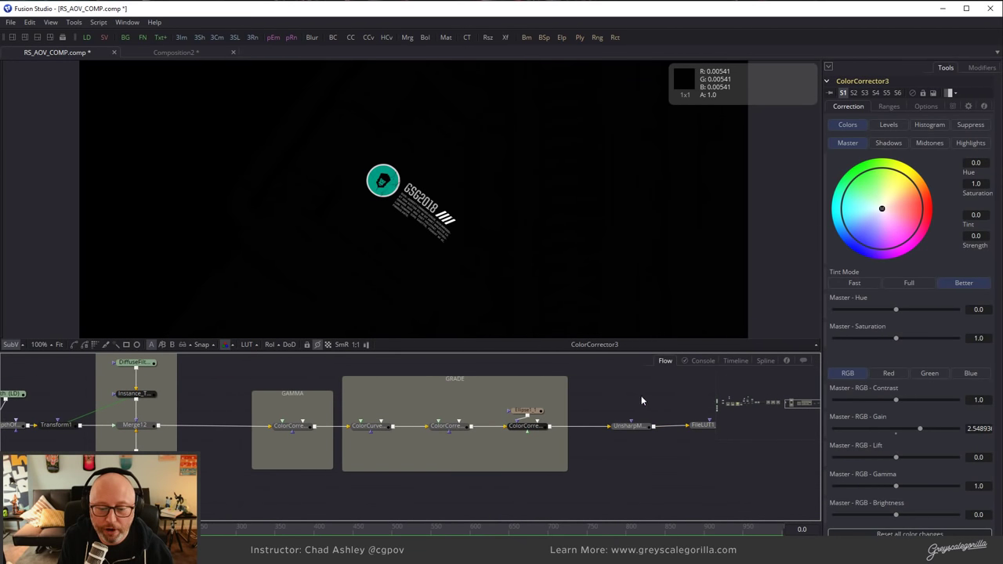
middle_click_drag(714, 426, 607, 433)
left_click_drag(617, 414, 623, 283)
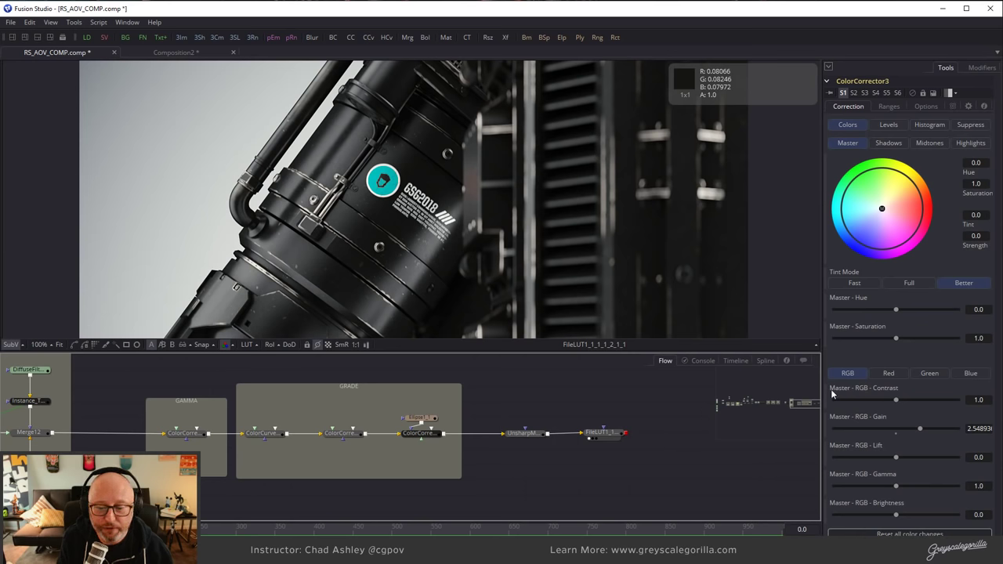
left_click_drag(804, 403, 743, 402)
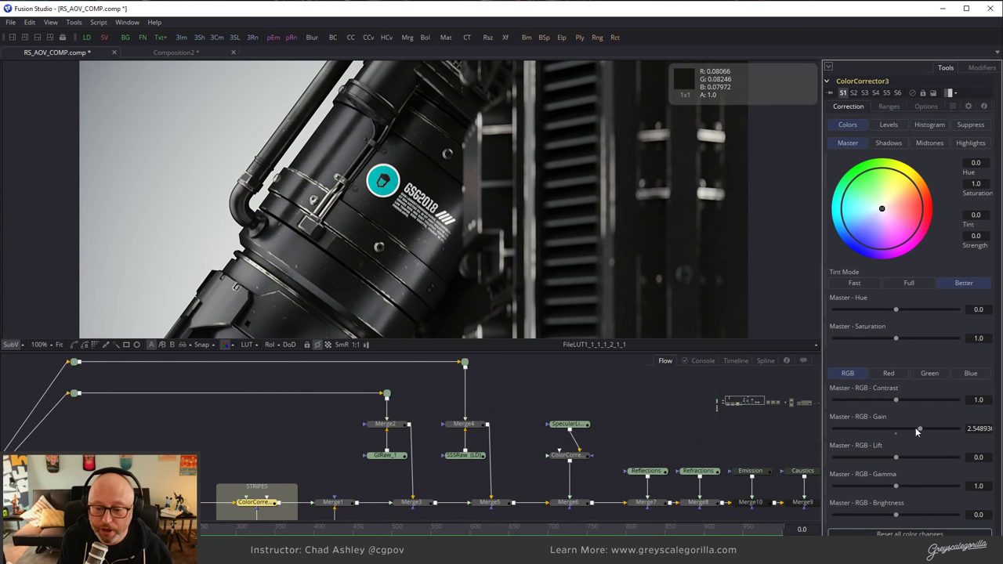
left_click_drag(870, 433, 867, 434)
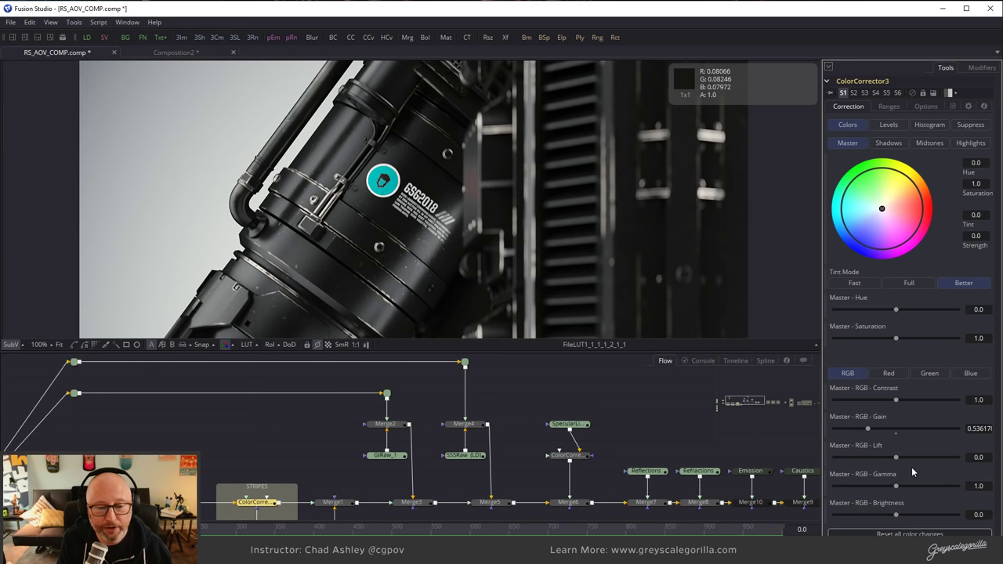
View the AOPass in the AO group with the viewer LUT on, zoomed out to about 49%.
scroll(687, 426, "down", 1, "ctrl")
middle_click_drag(666, 437, 482, 427)
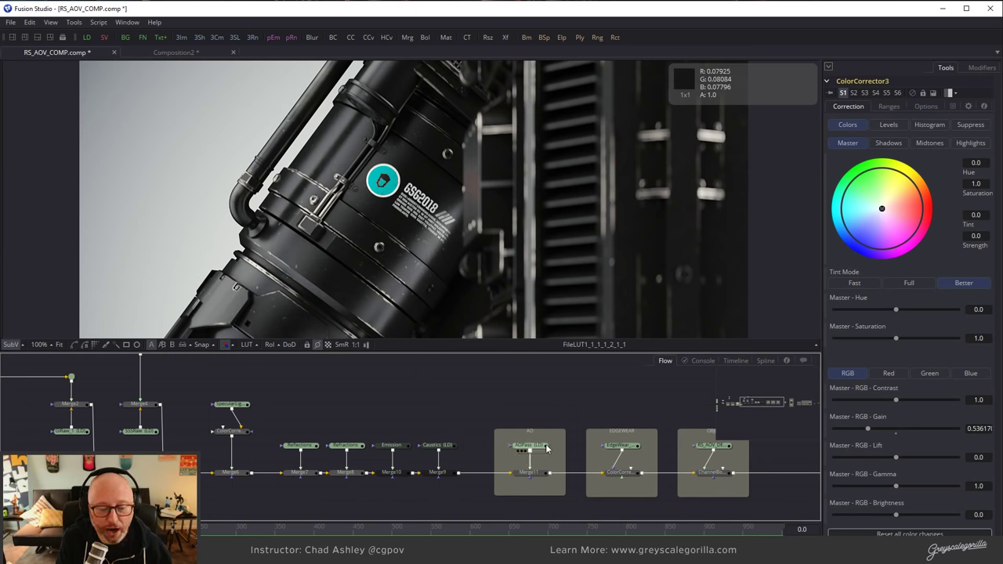
left_click_drag(537, 447, 579, 161)
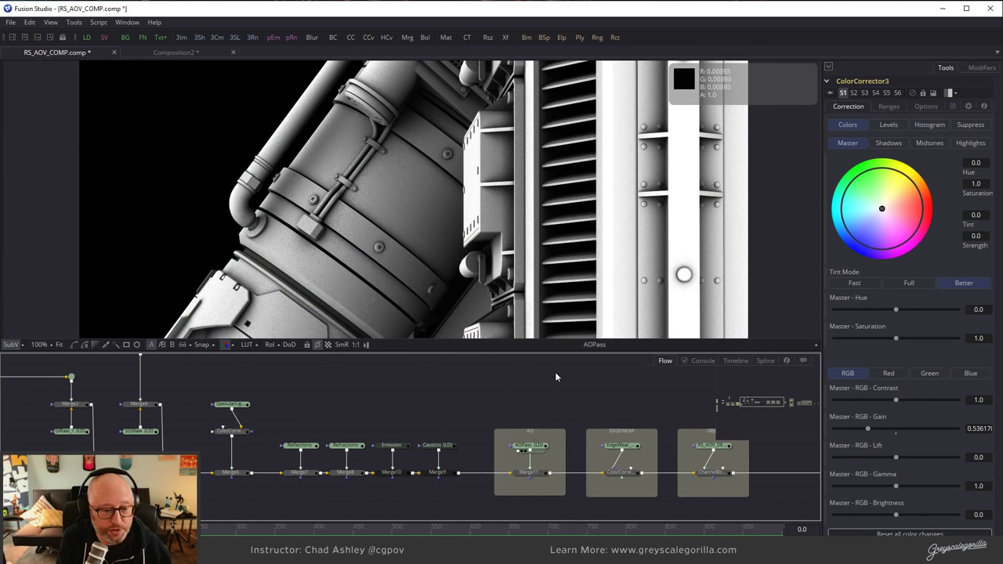
left_click(247, 345)
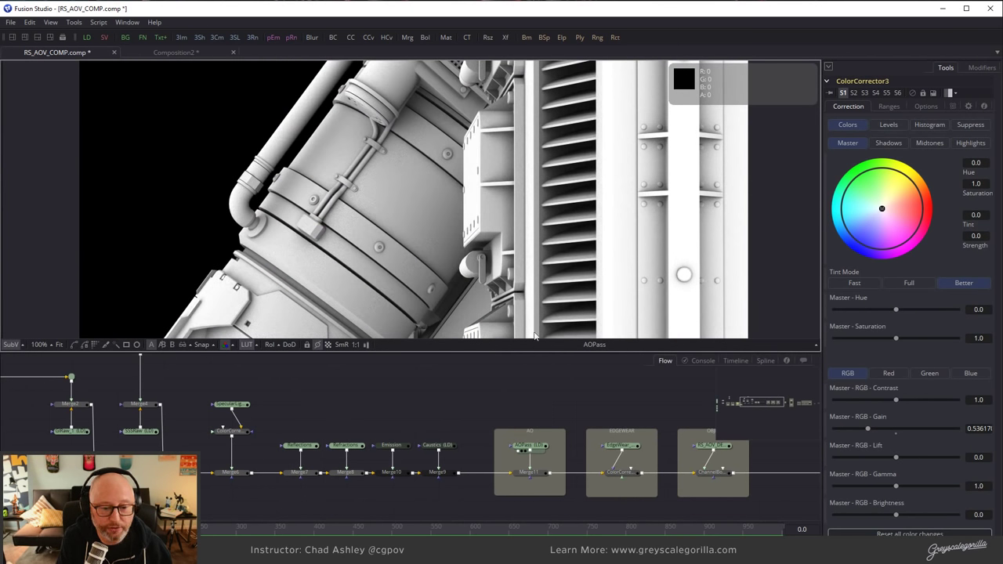
scroll(524, 268, "down", 6, "ctrl")
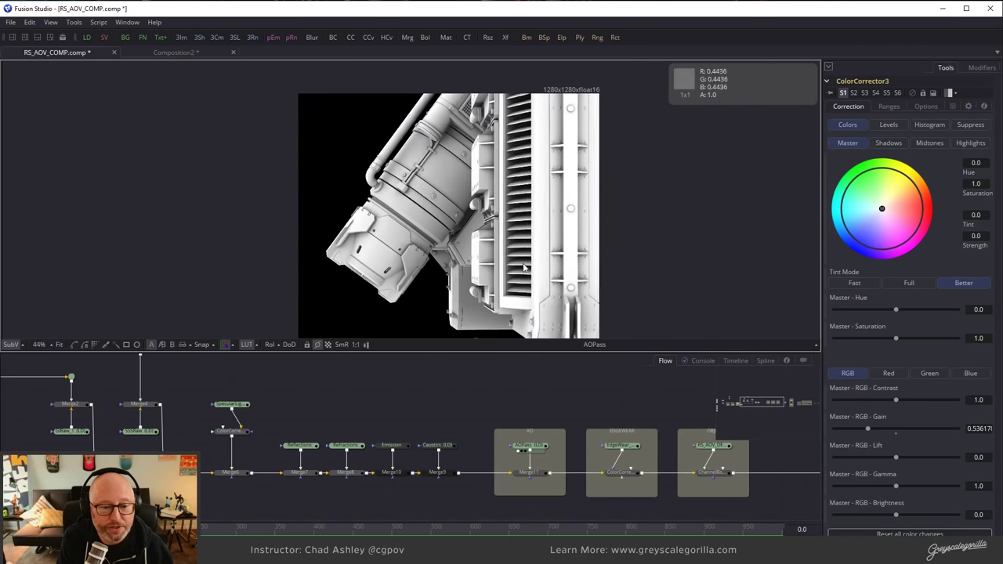
scroll(523, 268, "up", 1, "ctrl")
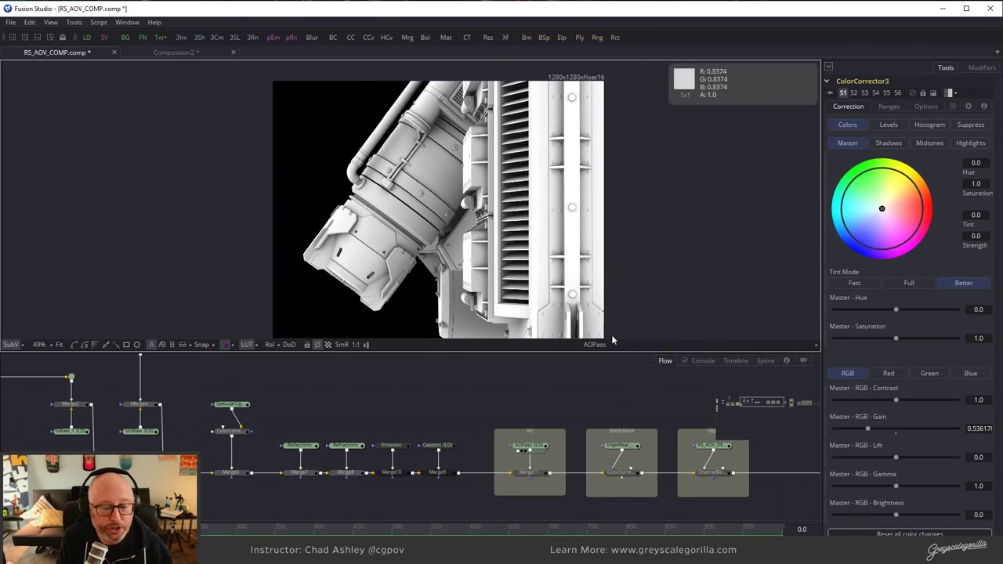
View the EdgeWear mask in the EDGEWEAR group and inspect its edge detail up close.
left_click(633, 448)
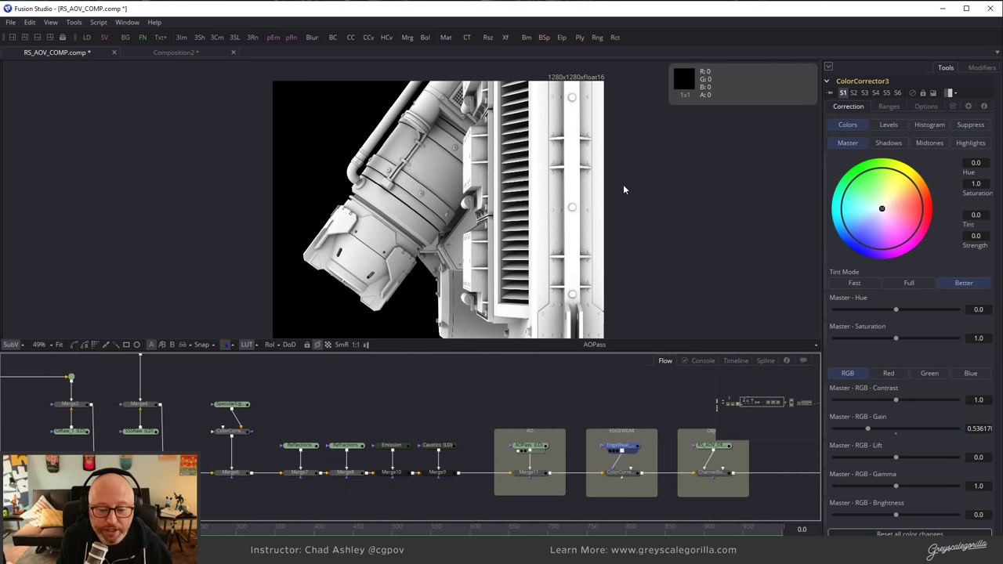
key("1")
scroll(485, 204, "up", 6, "ctrl")
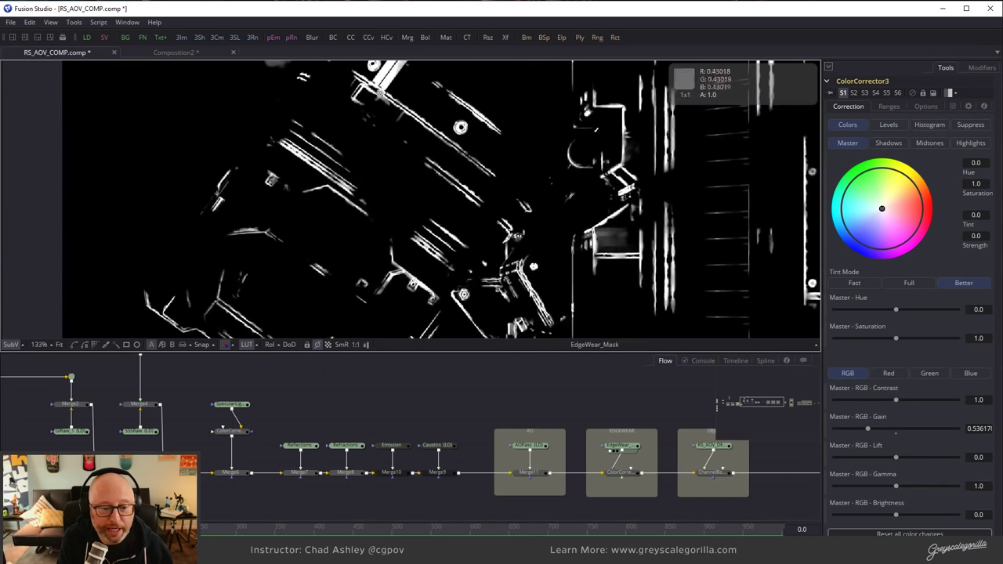
middle_click_drag(472, 340, 478, 250)
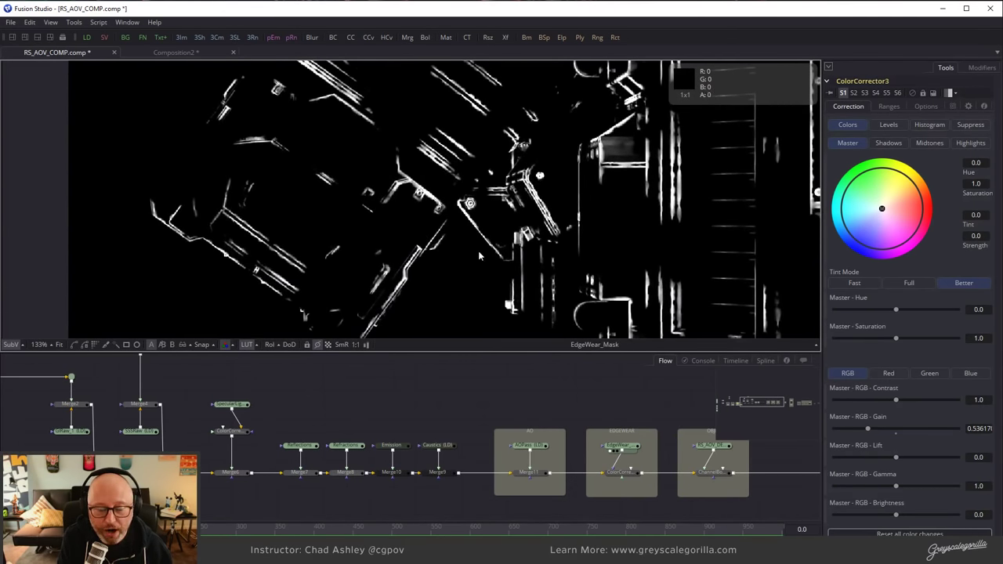
View ColorCorrector1 in the EDGEWEAR group, set ColorCorrector3's master RGB gain to about 1.83 and bypass ColorCorrector3.
left_click(621, 473)
key("1")
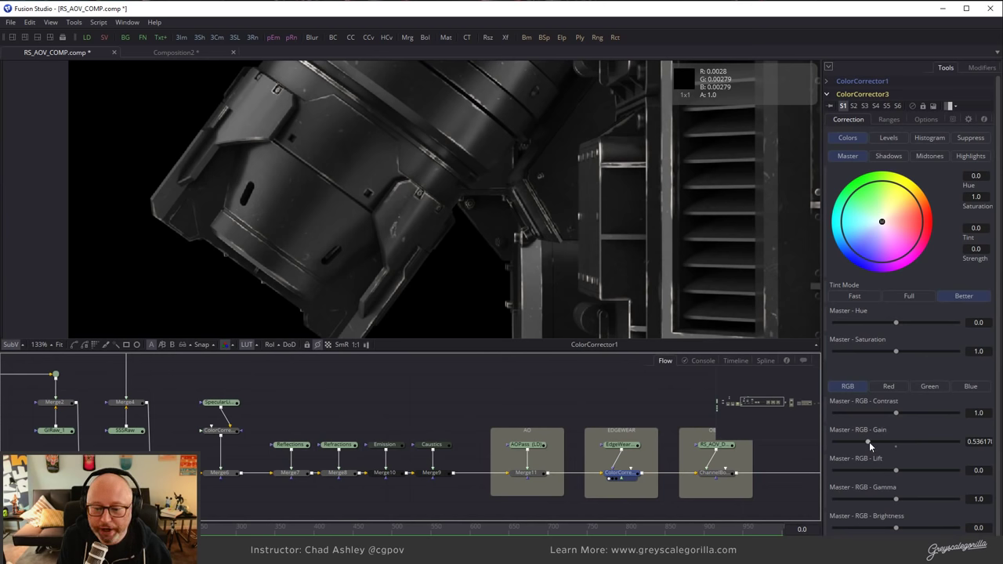
left_click_drag(869, 442, 909, 449)
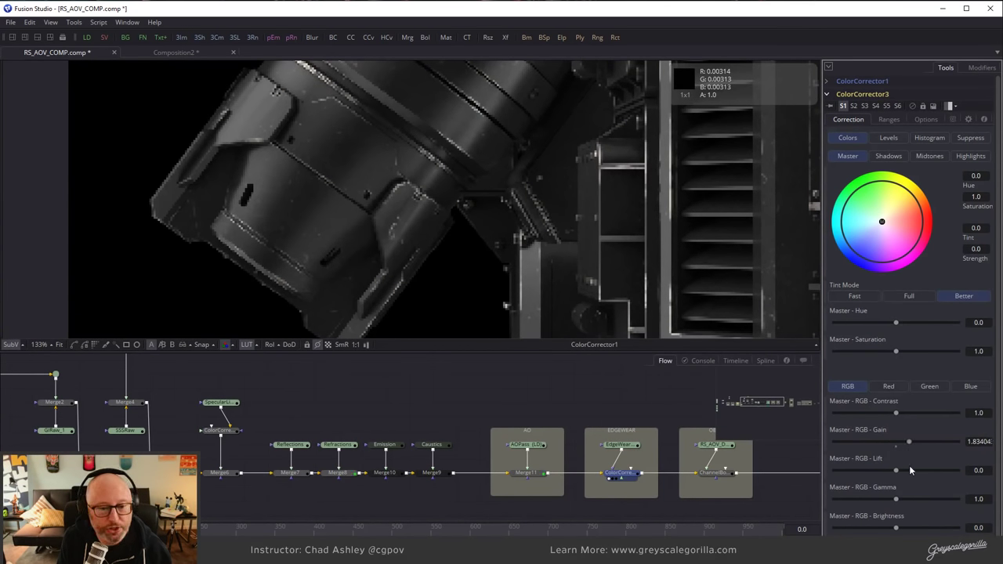
key("ctrl+p")
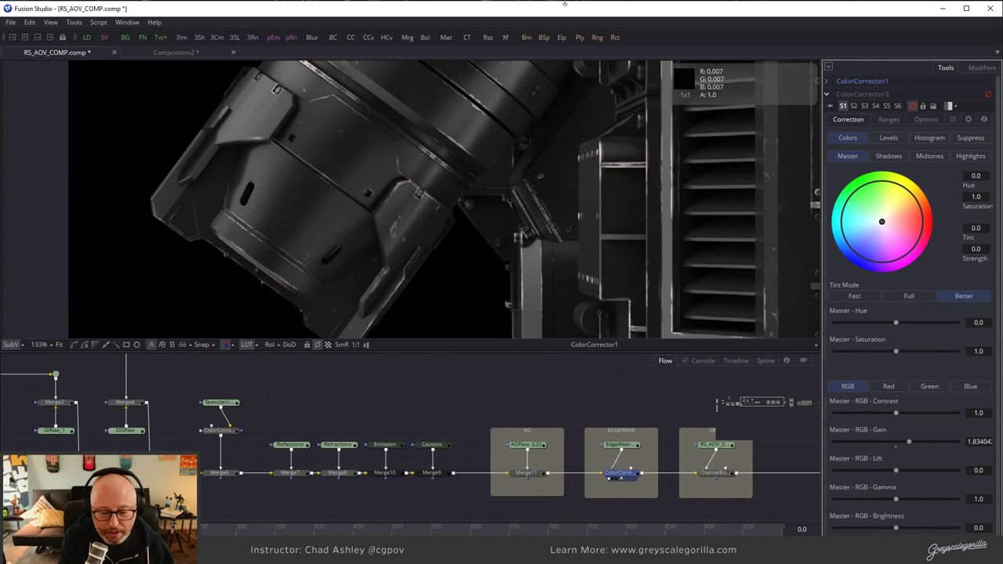
left_click(642, 381)
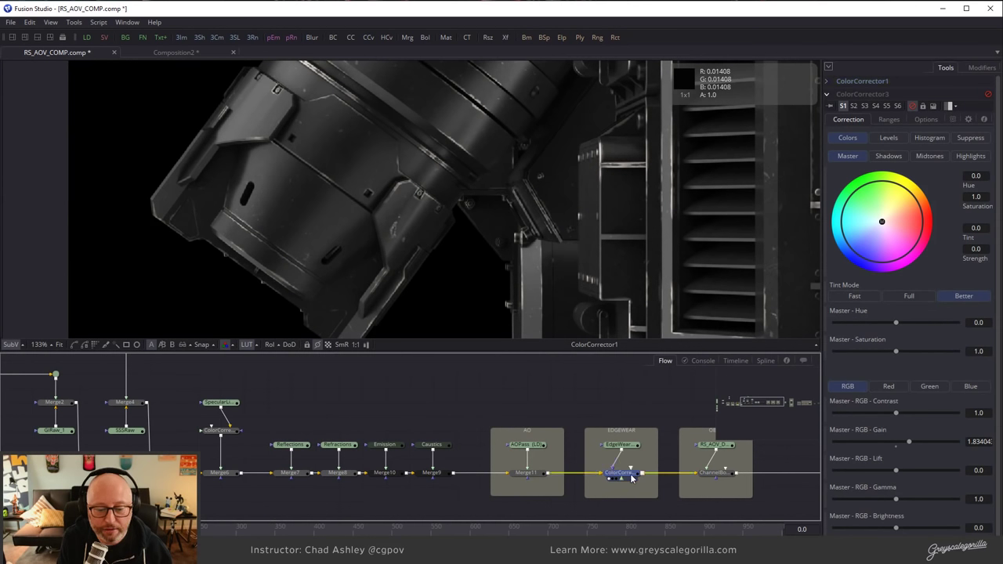
Raise the master RGB gain of the EDGEWEAR group's ColorCorrector1 to about 1.77 and inspect the brightened edges across the mech.
left_click(632, 478)
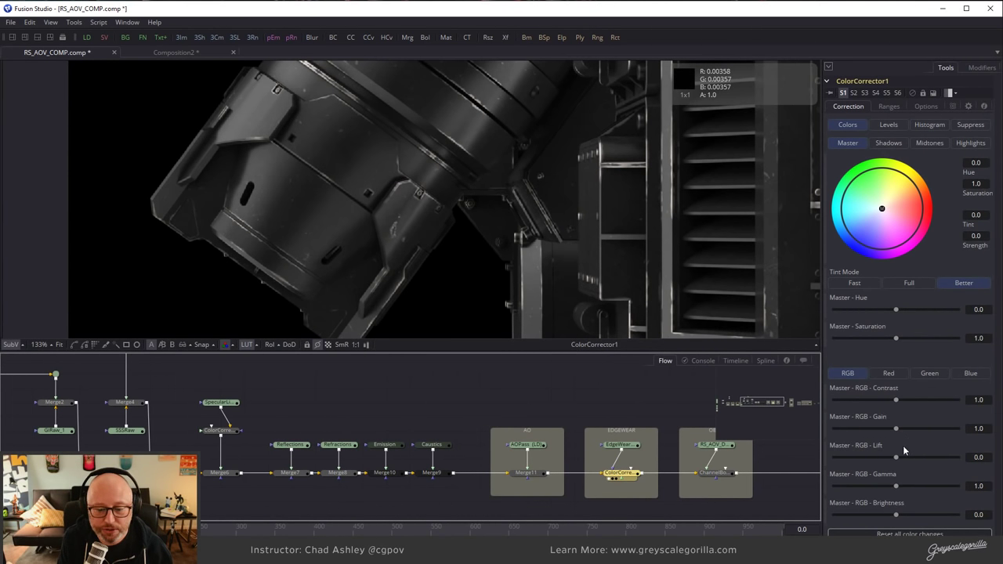
left_click_drag(896, 429, 909, 451)
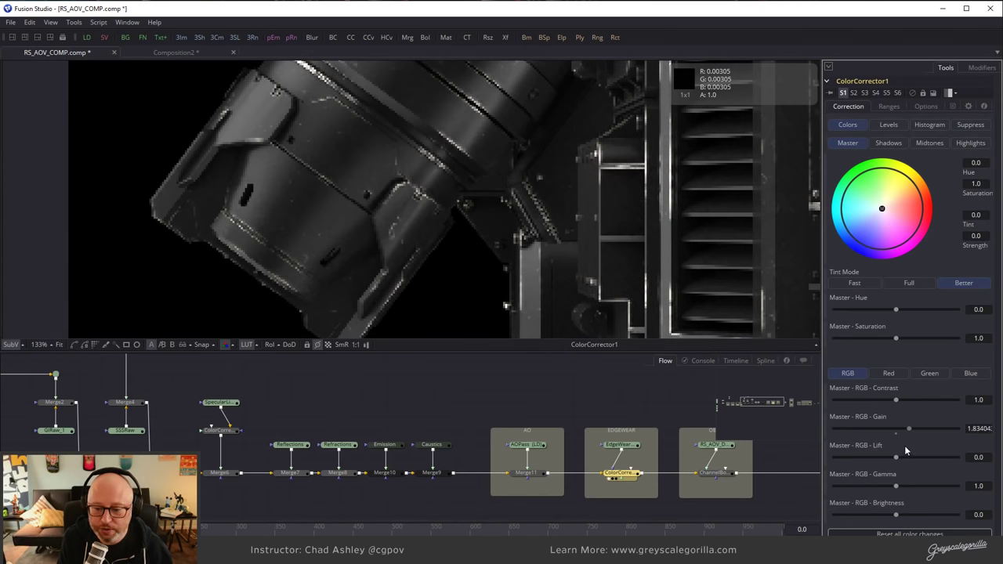
middle_click_drag(608, 212, 394, 231)
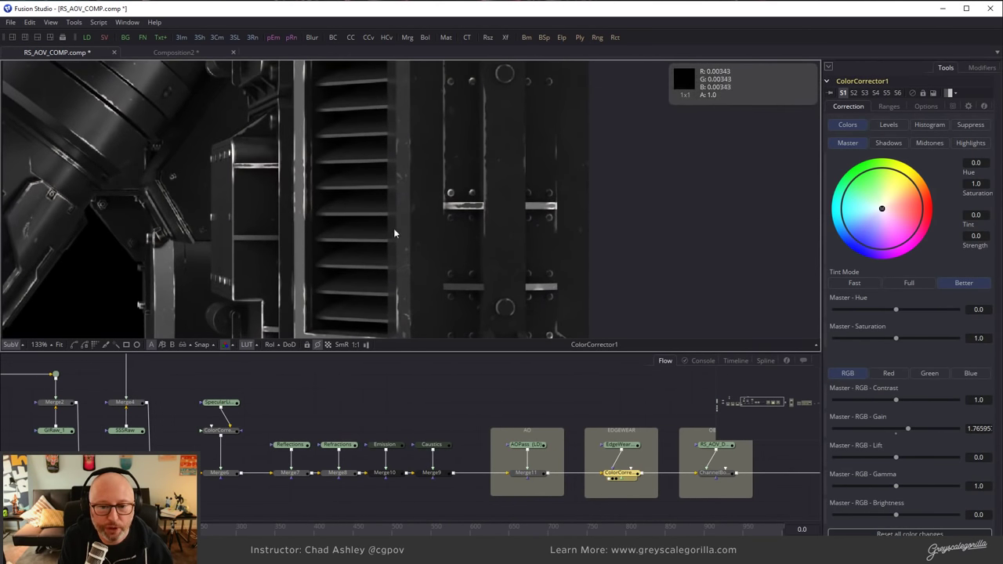
Move the Depth and FLDepthOfField1 nodes slightly closer to the OBJID group and view the FLDepthOfField1 result.
middle_click_drag(666, 426, 439, 431)
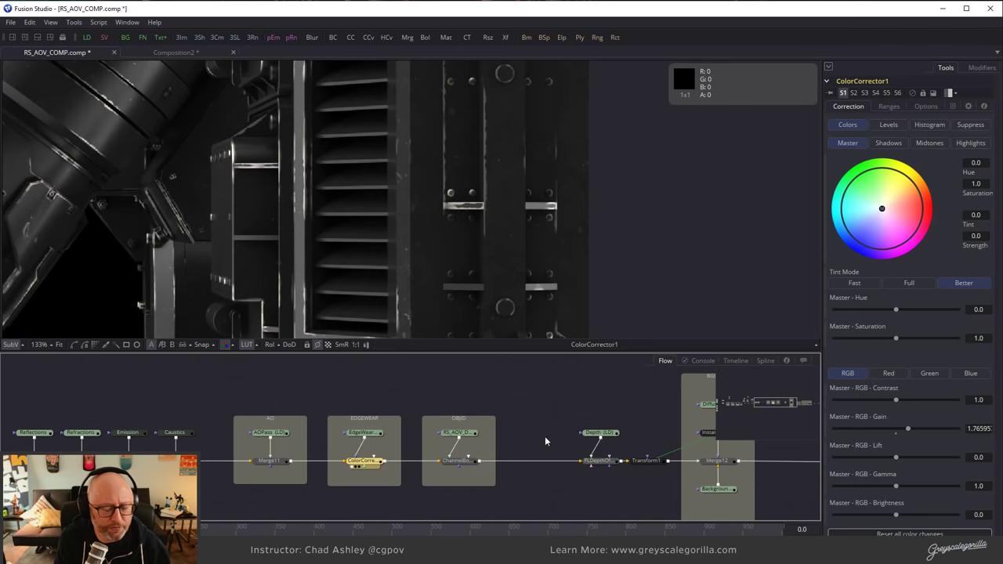
left_click(566, 415)
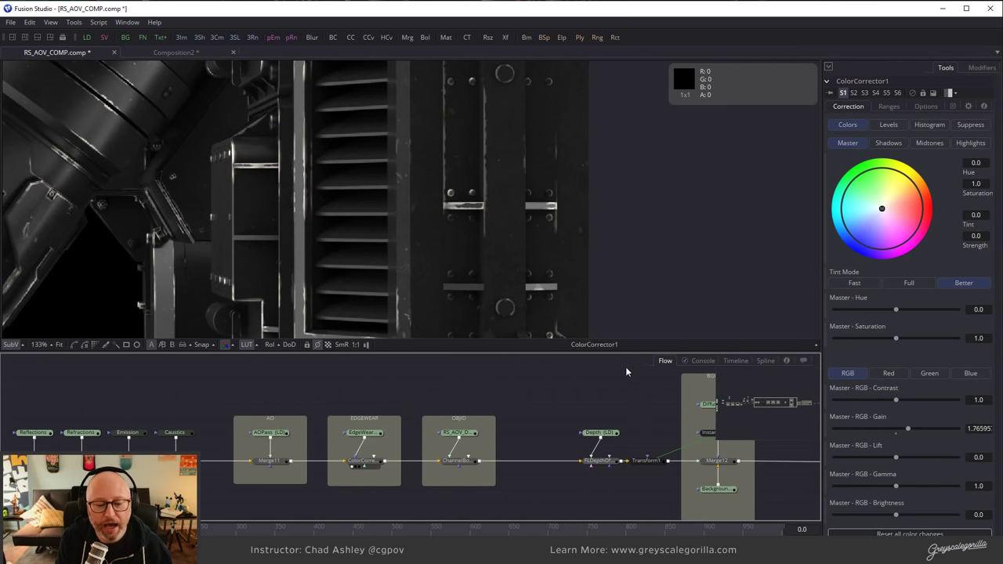
left_click_drag(616, 461, 587, 437)
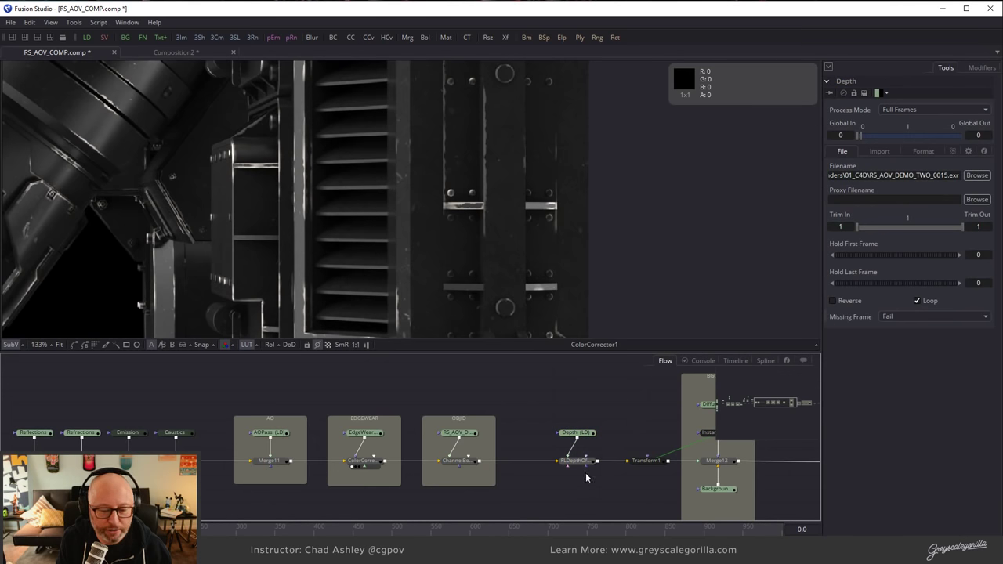
left_click_drag(579, 467, 594, 326)
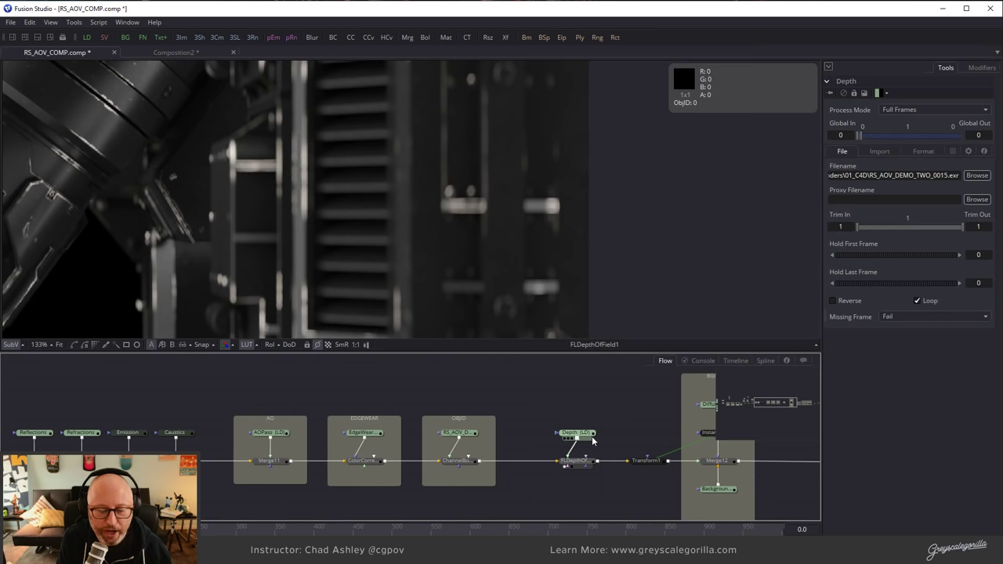
middle_click_drag(498, 240, 679, 249)
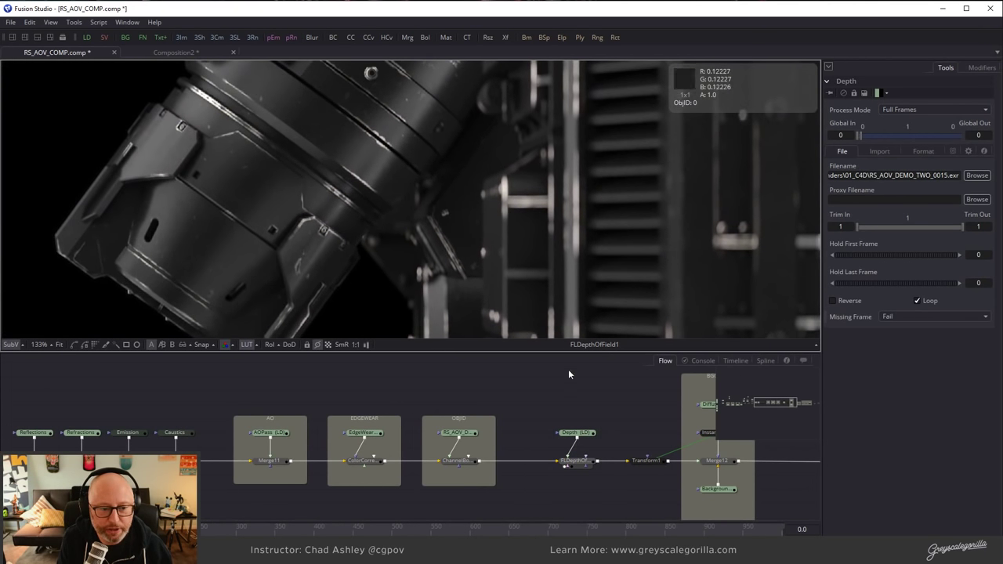
View the Depth pass and briefly normalize the viewer's display range to inspect its depth gradation.
left_click_drag(572, 432, 633, 180)
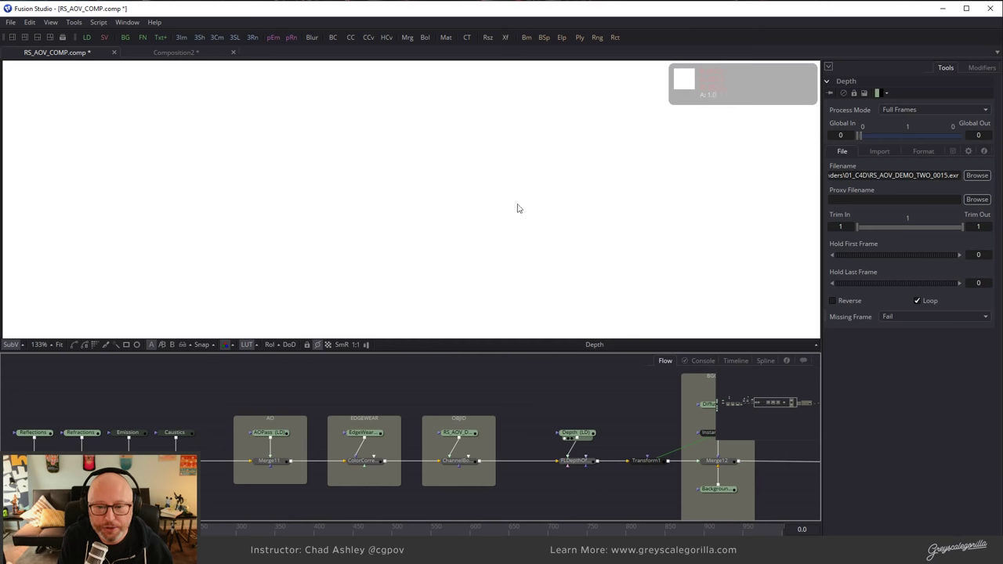
left_click(365, 345)
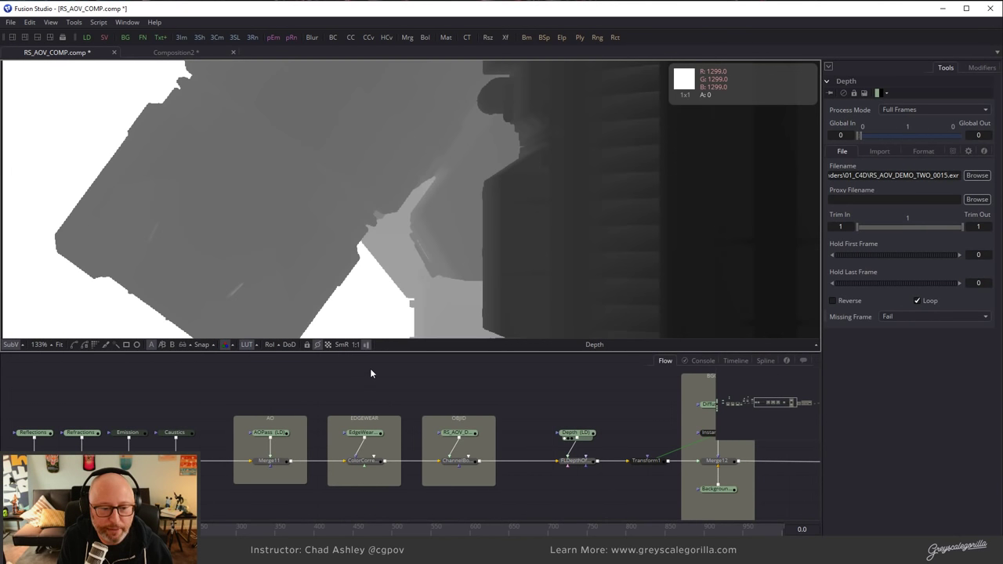
left_click(367, 344)
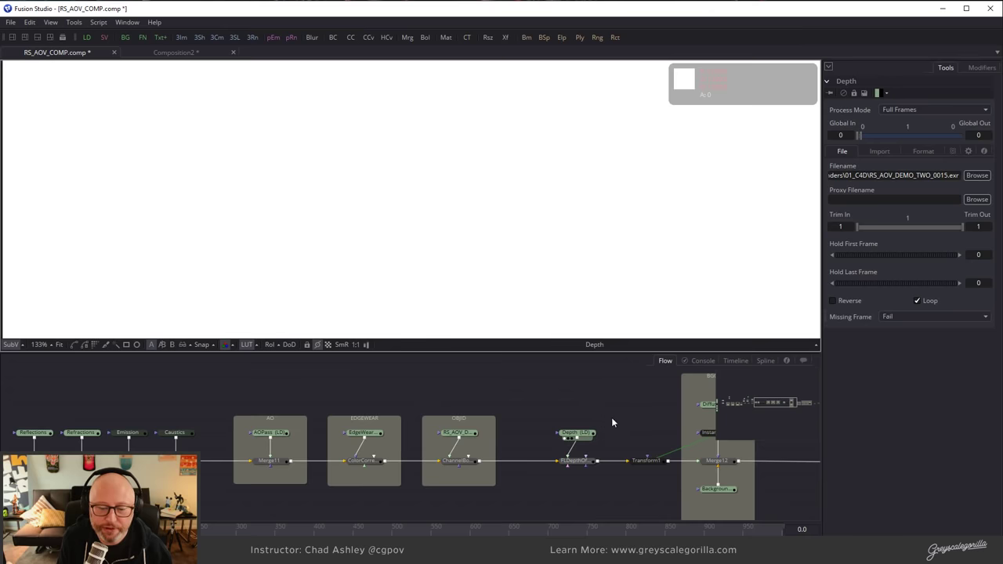
View Background1 in the BGCOMP group and the GAMMA group's color corrector with the viewer LUT off.
middle_click_drag(613, 422, 418, 424)
middle_click_drag(587, 416, 519, 427)
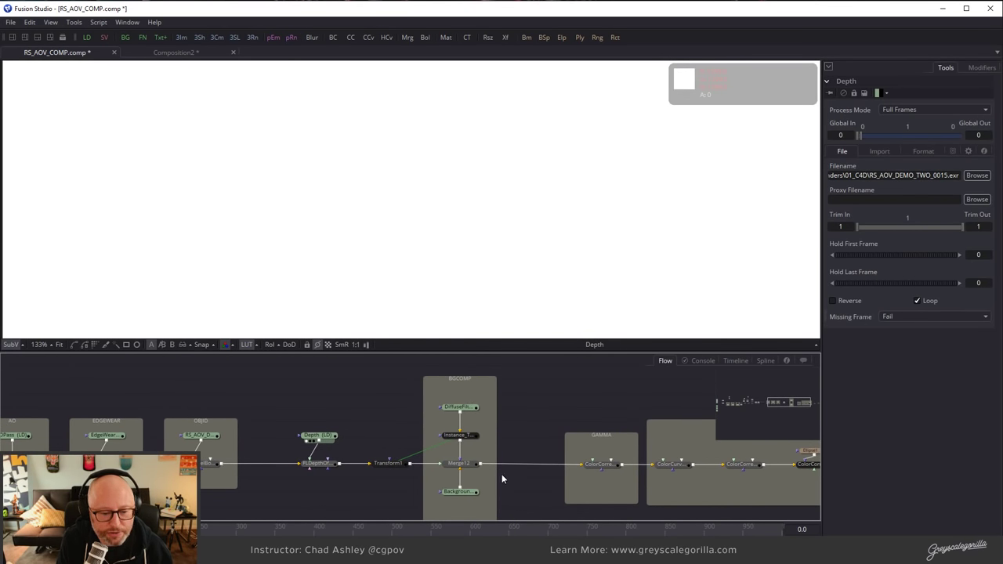
left_click_drag(460, 491, 567, 223)
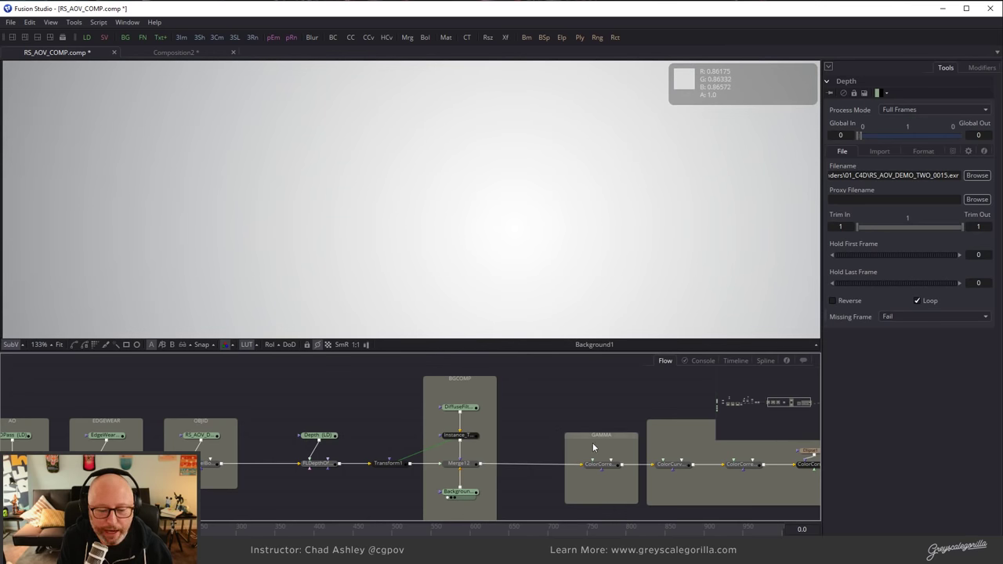
left_click_drag(599, 464, 653, 203)
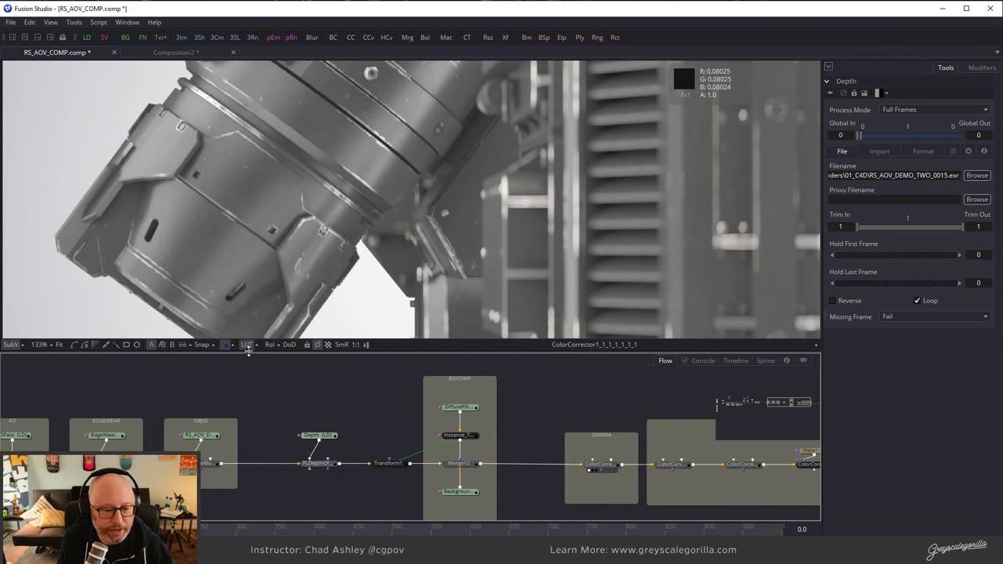
left_click(248, 345)
View the final FileLUT output after the GRADE group and display the mech's upper canister at 100% zoom.
middle_click_drag(616, 414, 329, 418)
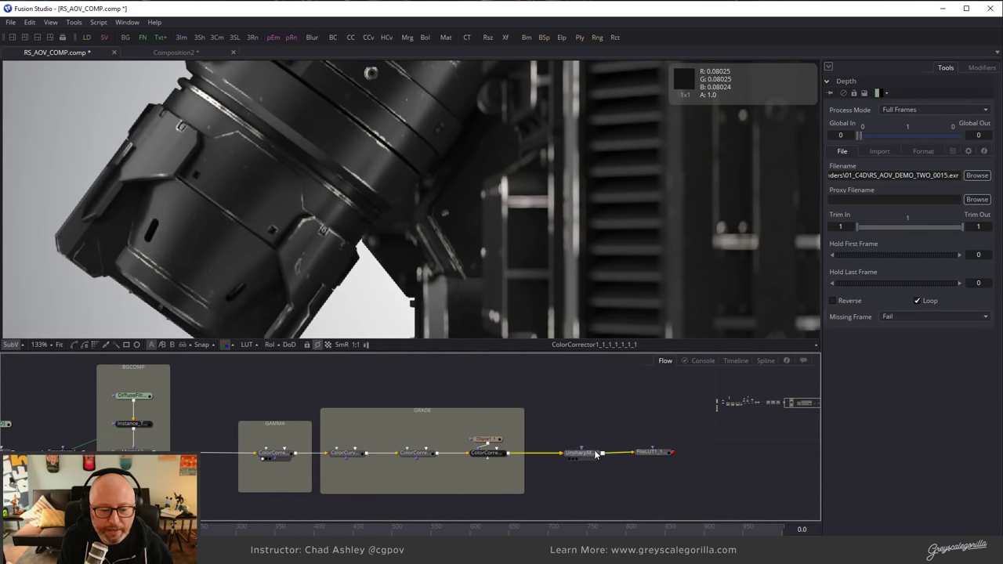
left_click_drag(625, 119, 626, 118)
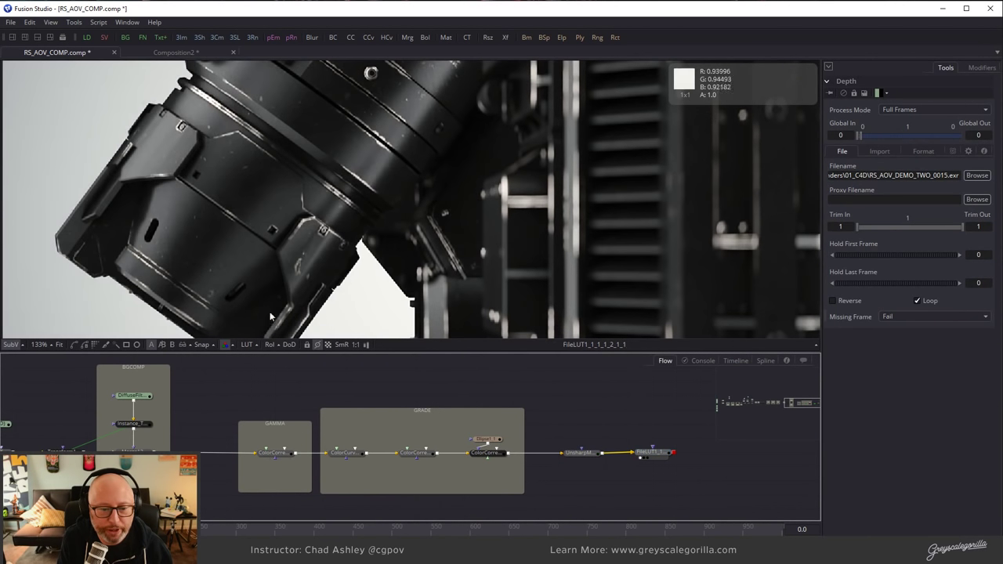
middle_click_drag(62, 222, 48, 338)
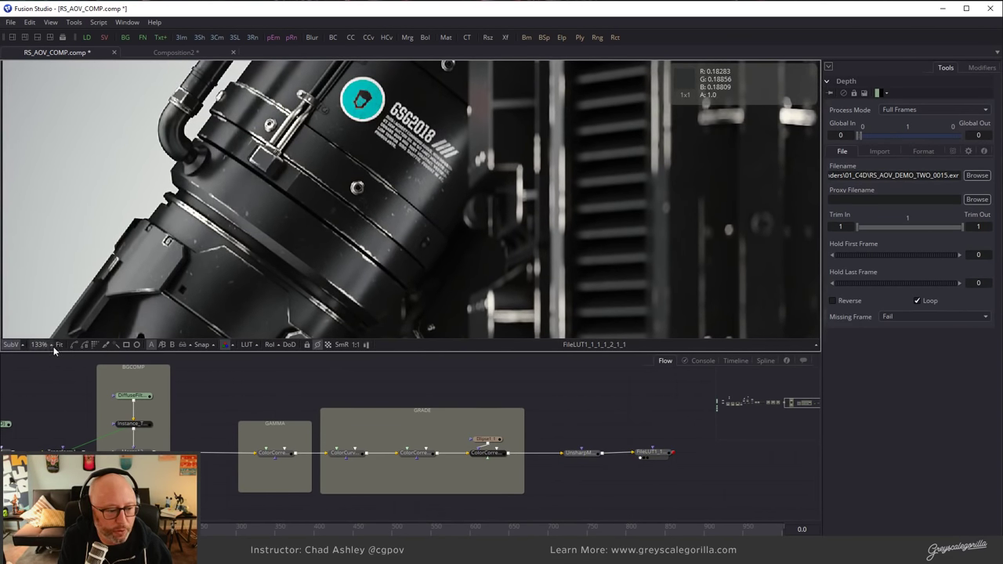
left_click(52, 345)
left_click(63, 292)
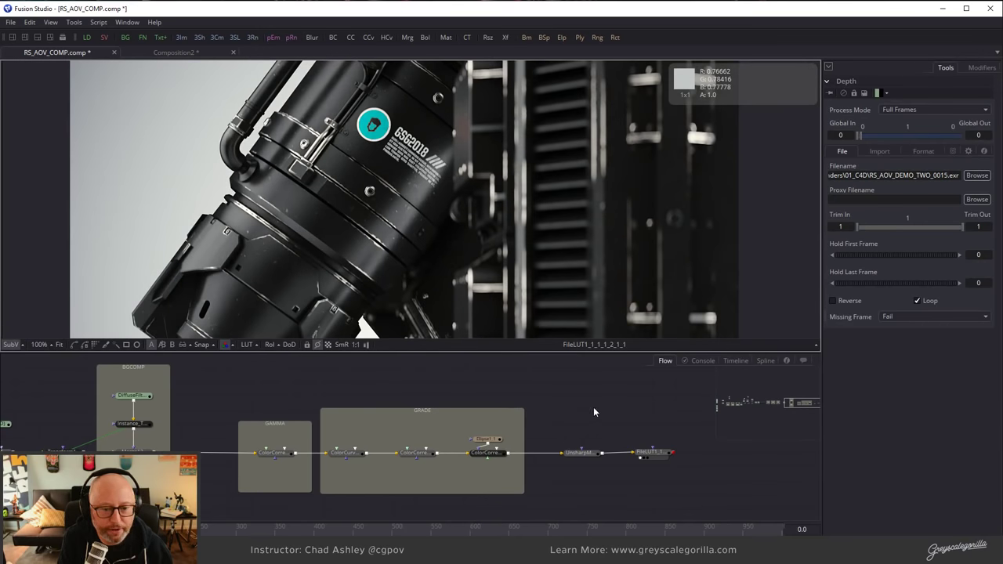
Review the node tree from the final output back to its start and select the DiffuseFilter_1 loader.
scroll(587, 418, "down", 3, "ctrl")
middle_click_drag(298, 430, 674, 452)
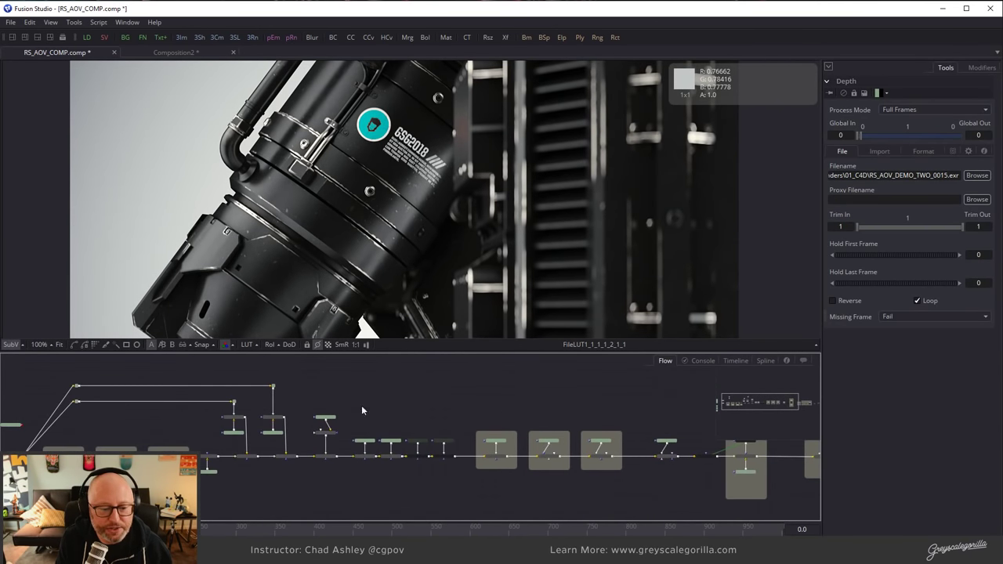
mouse_move(321, 403)
middle_mouse_down()
mouse_move(551, 412)
mouse_move(475, 395)
mouse_move(480, 408)
middle_mouse_up()
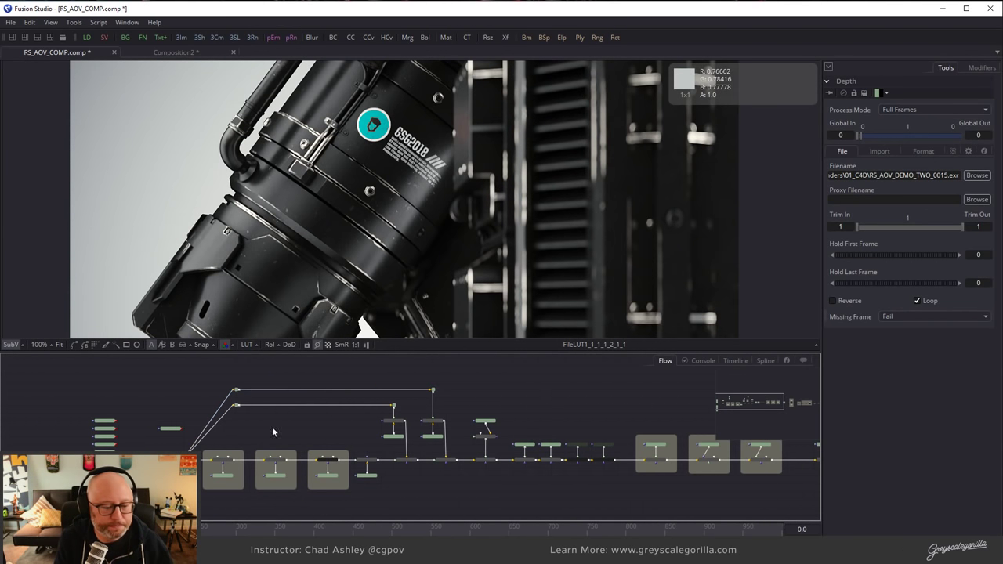
middle_click_drag(226, 456, 253, 478)
scroll(194, 446, "up", 4, "ctrl")
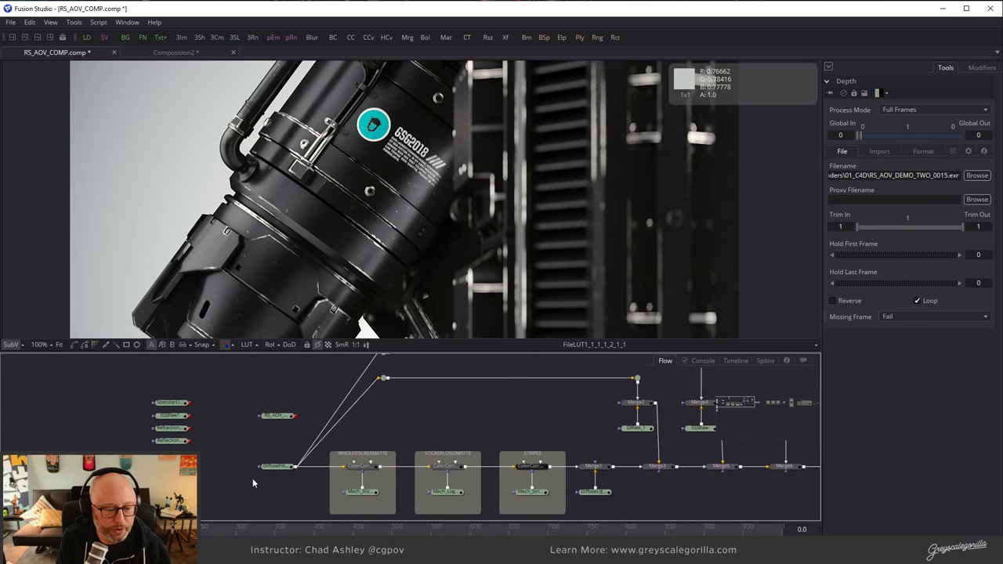
left_click(275, 466)
left_click_drag(488, 400, 540, 405)
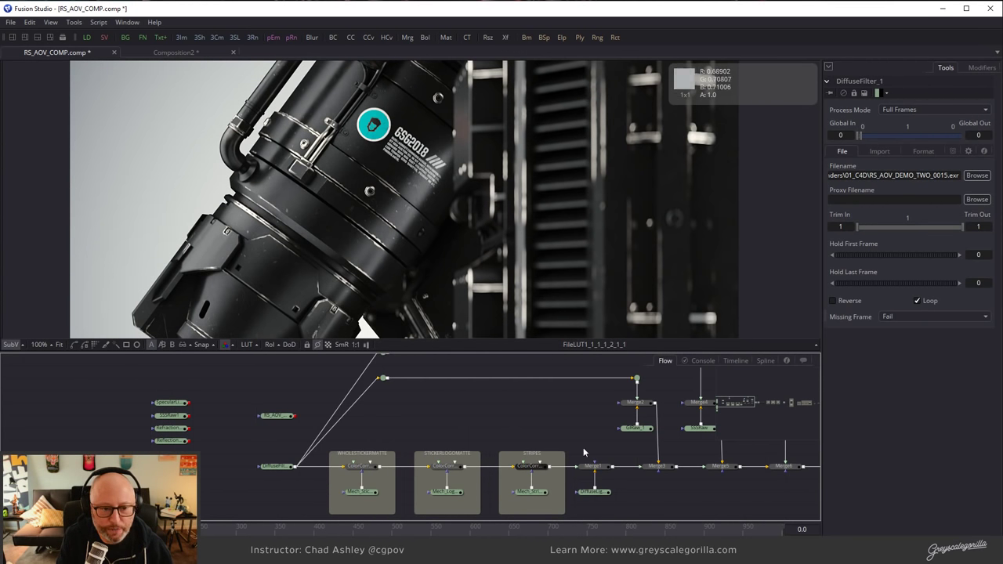
scroll(569, 419, "down", 3, "ctrl")
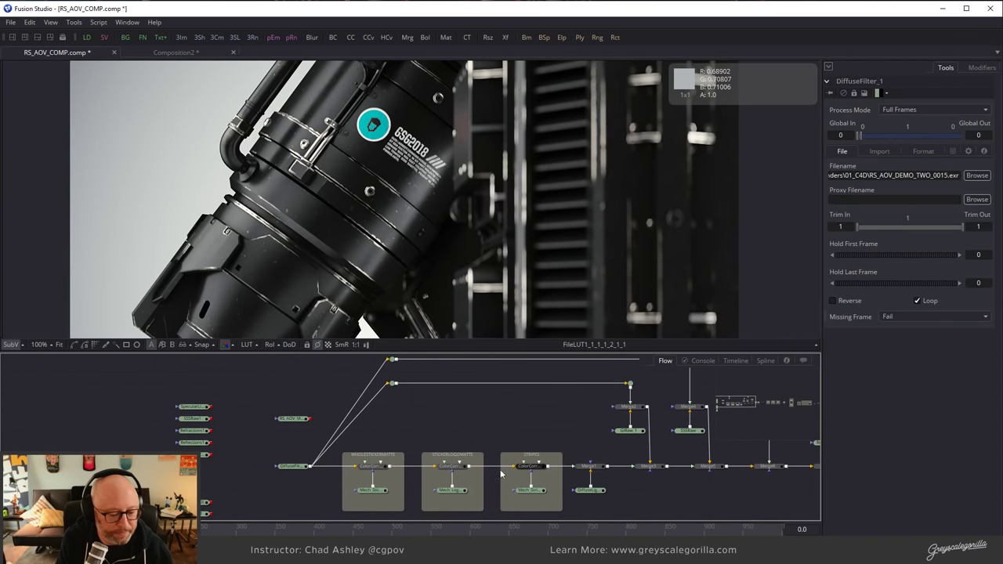
Switch to the mech scene in Cinema 4D and enlarge the Redshift render view.
key("alt+Tab")
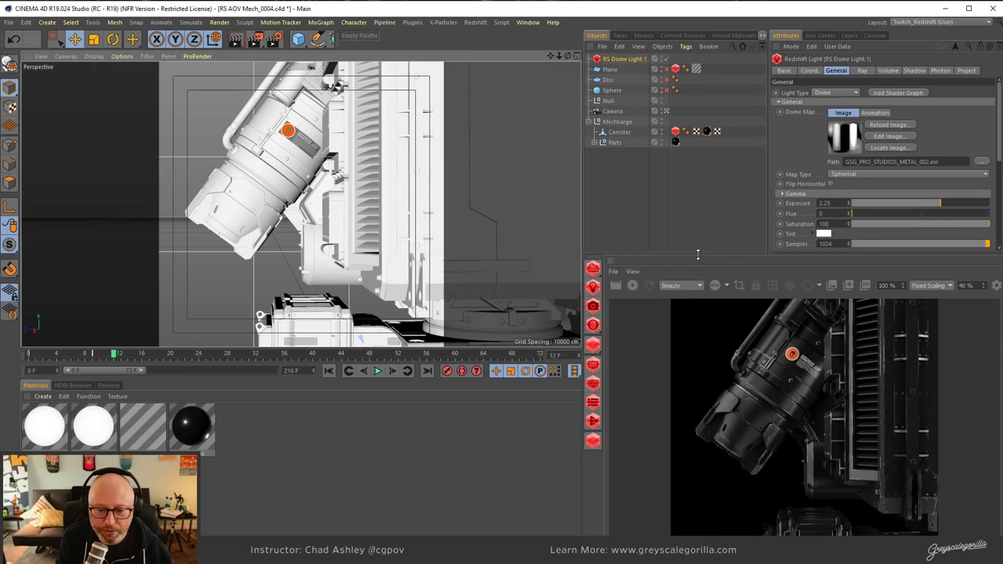
left_click_drag(697, 255, 705, 221)
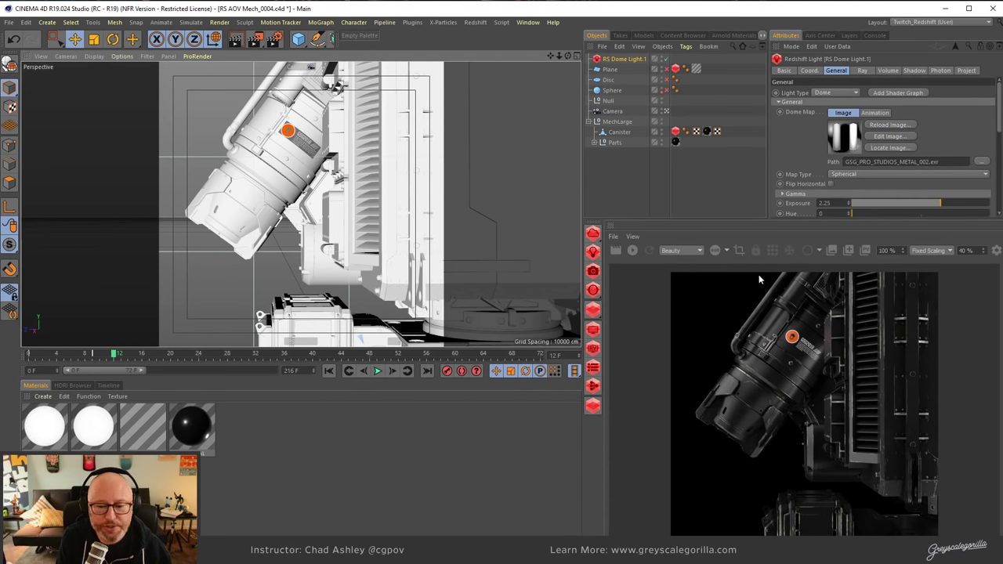
left_click(636, 254)
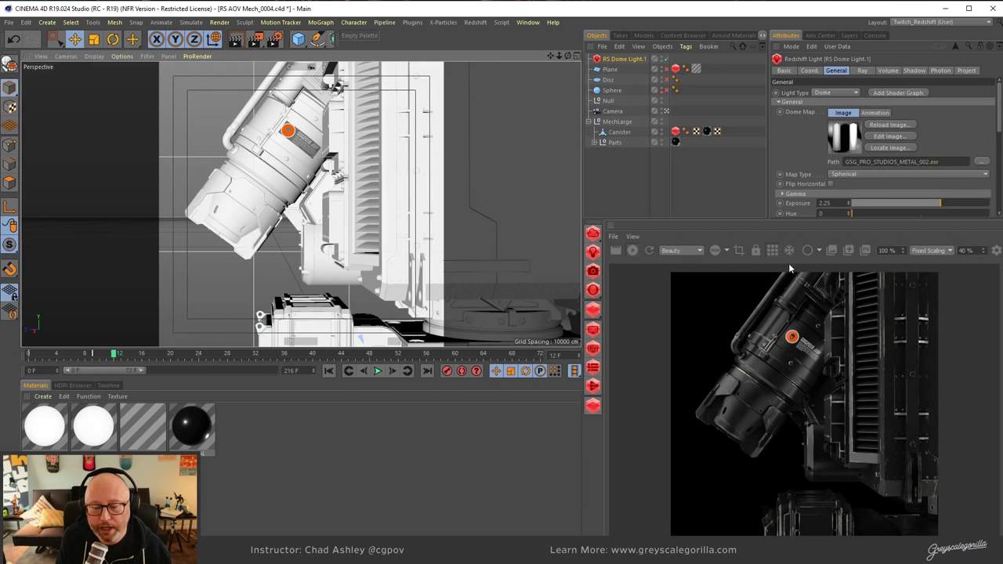
Look through the passes available in the Redshift render view and display the AO Pass.
left_click(687, 253)
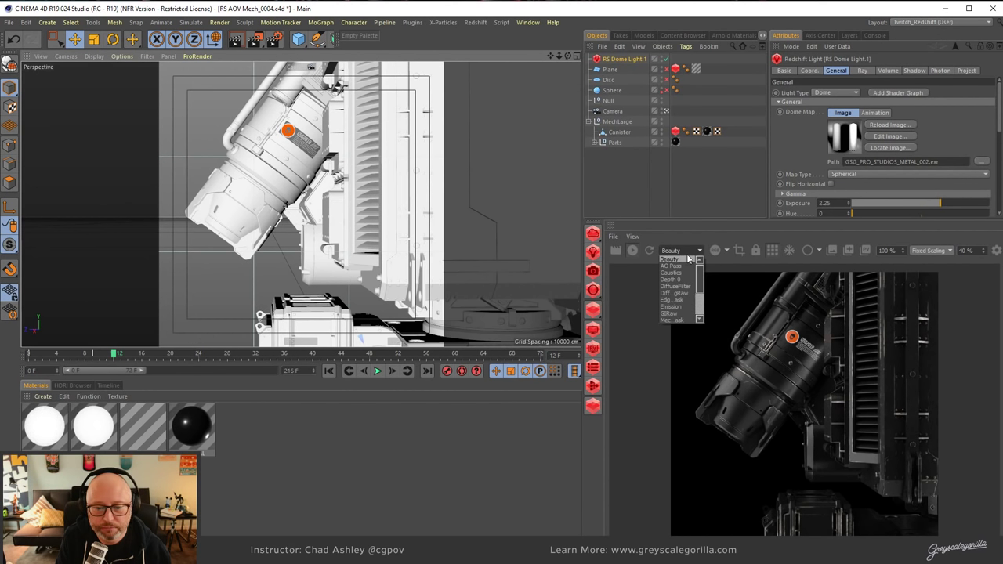
left_click(689, 259)
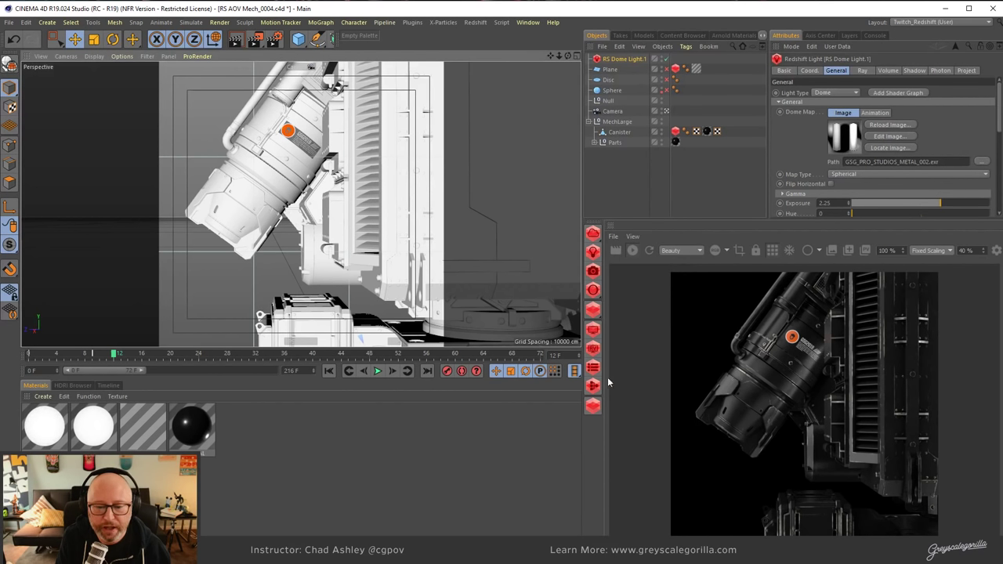
left_click(695, 252)
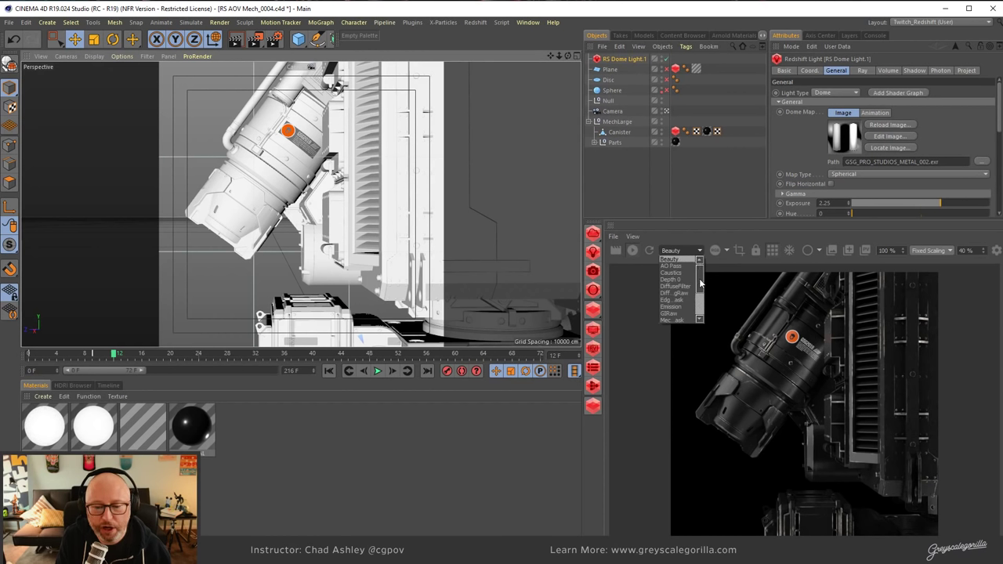
scroll(703, 280, "down", 1)
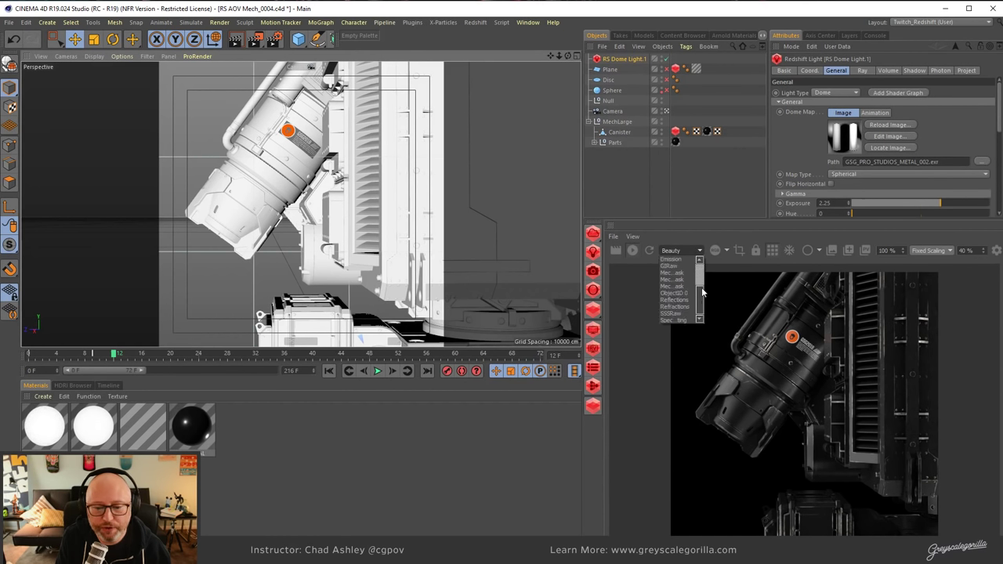
scroll(704, 266, "up", 1)
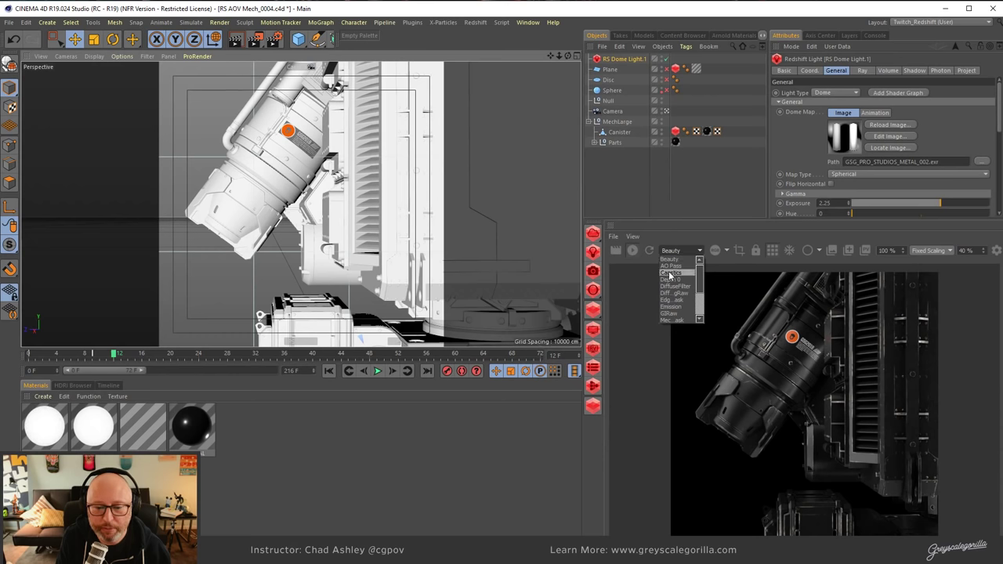
left_click(669, 268)
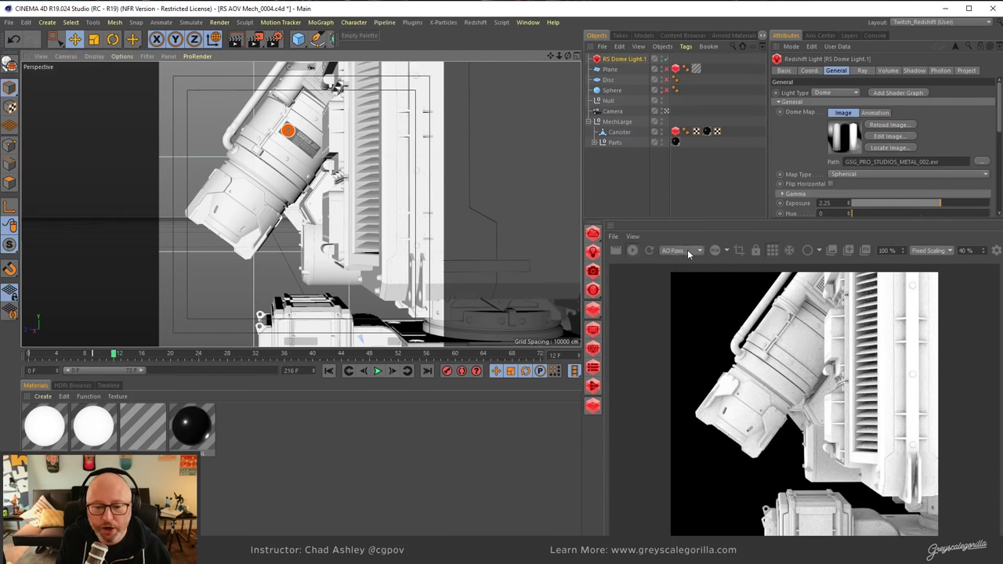
left_click(688, 252)
left_click(689, 253)
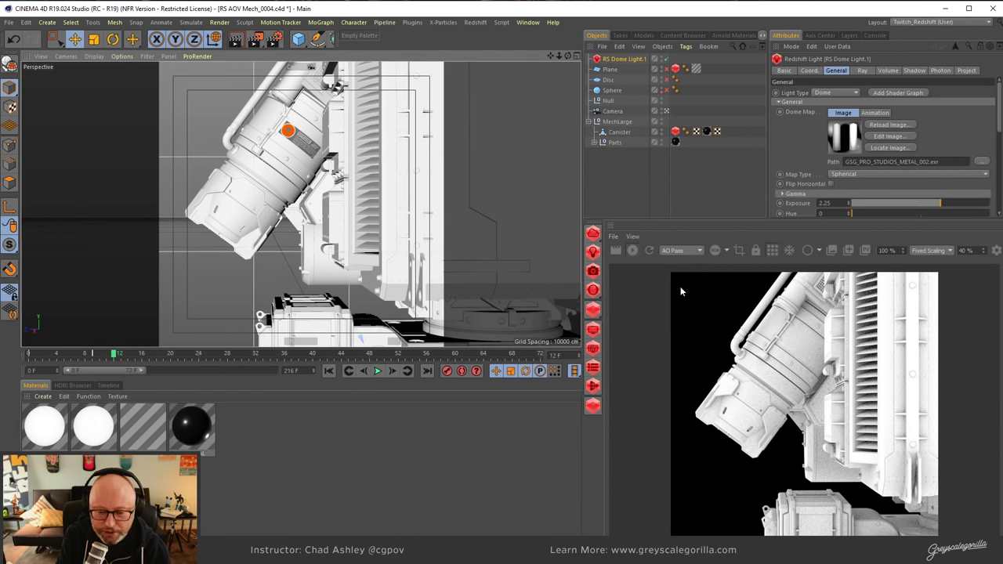
Display the Caustics, Depth 0 and DiffuseLighting passes one after another in the Redshift render view.
left_click(683, 251)
left_click(682, 275)
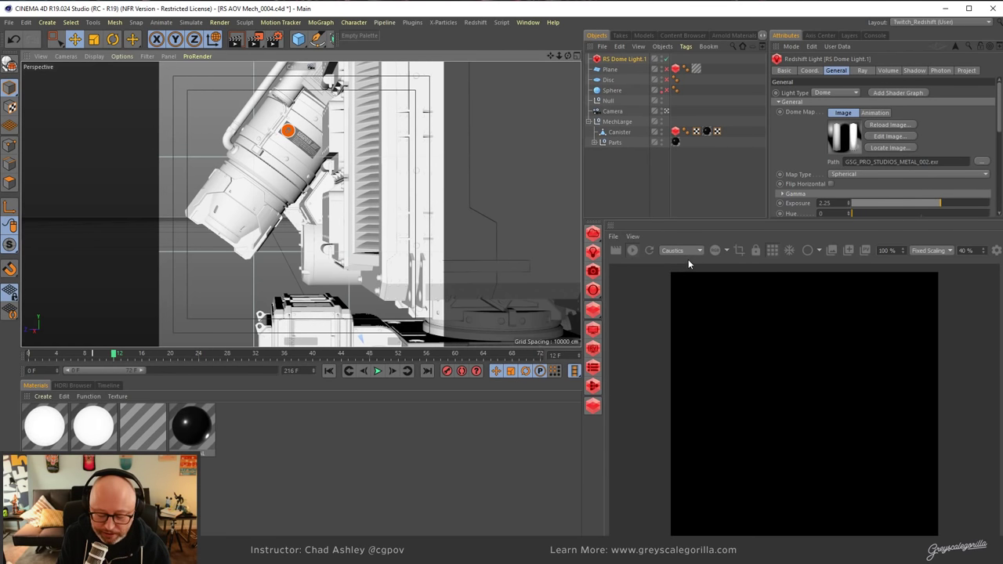
key("Down")
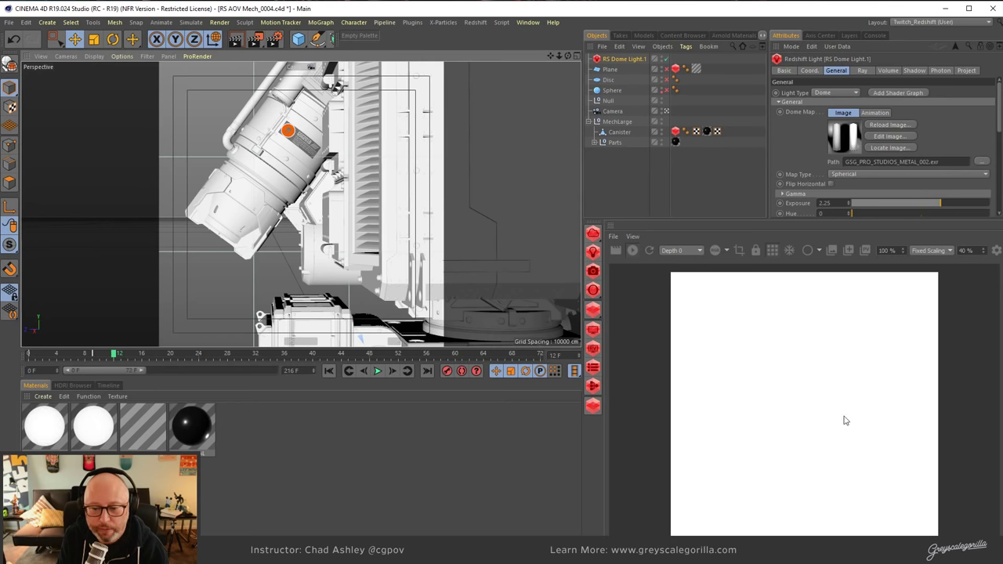
left_click(680, 251)
left_click(703, 296)
key("Down")
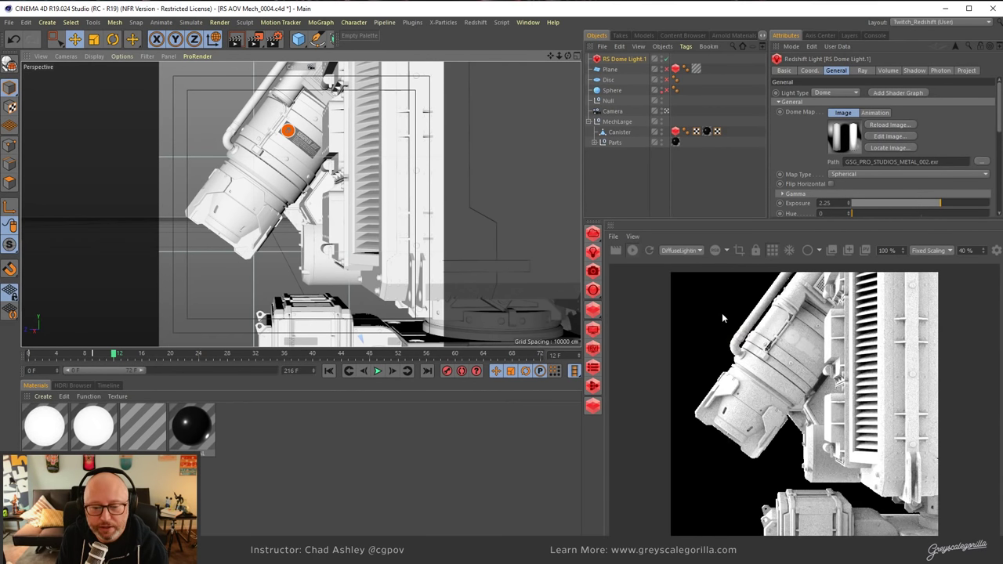
Display the EdgeWear_Mask, Emission and GIRaw passes one after another in the render view.
key("Down")
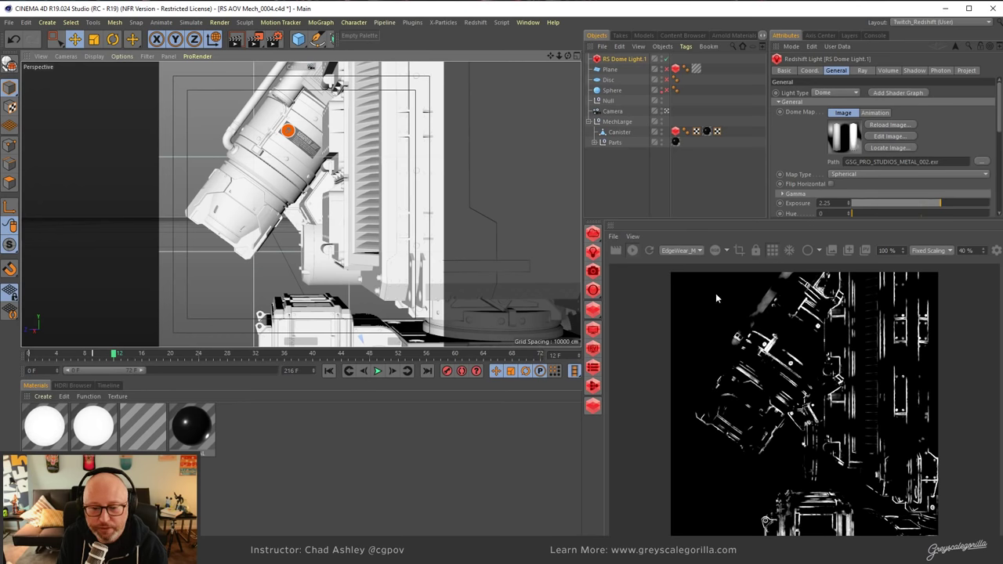
key("Down")
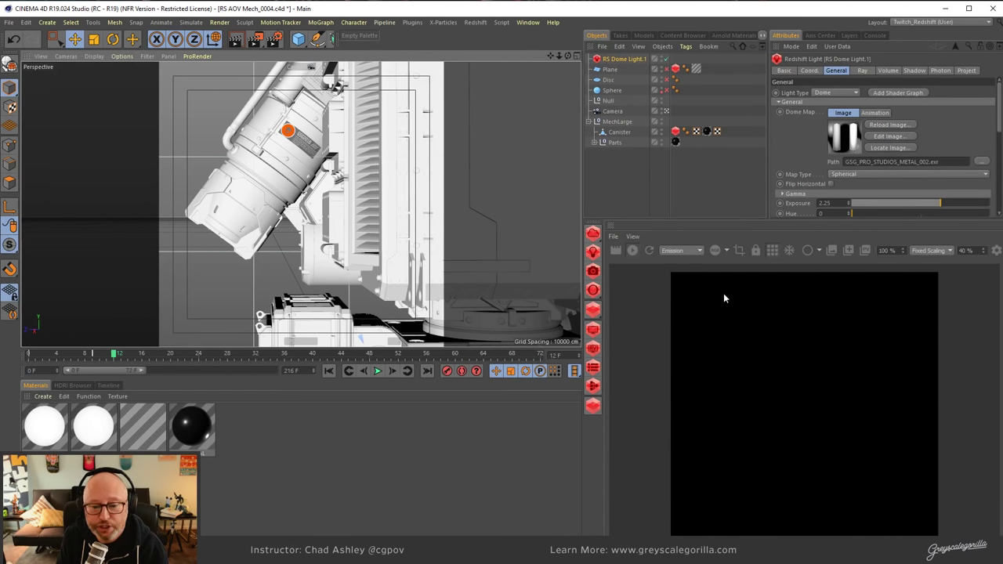
key("Down")
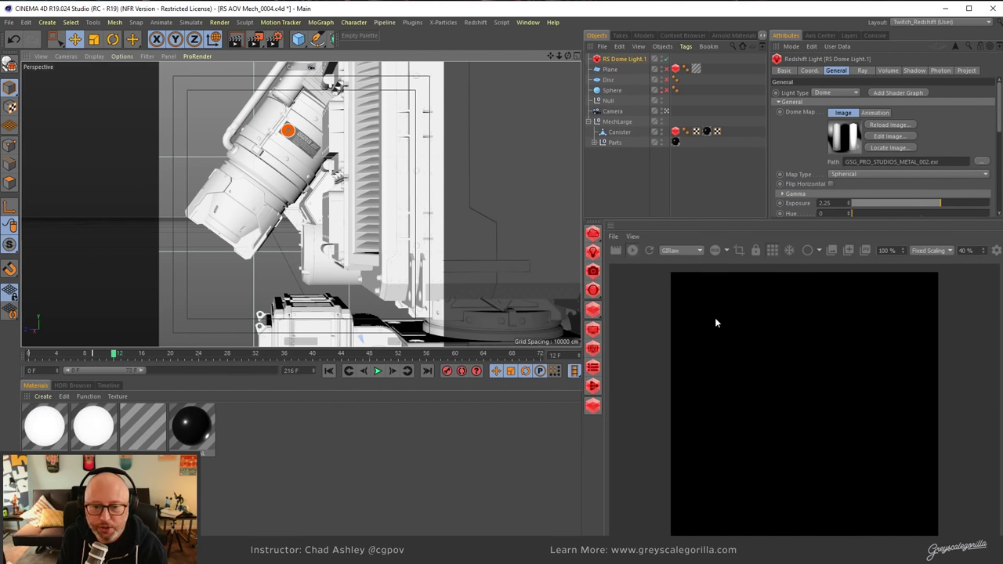
Display the Mech_Logo, Mech_Sticker and Mech_Stripes masks and the ObjectID 0 pass in turn.
key("Down")
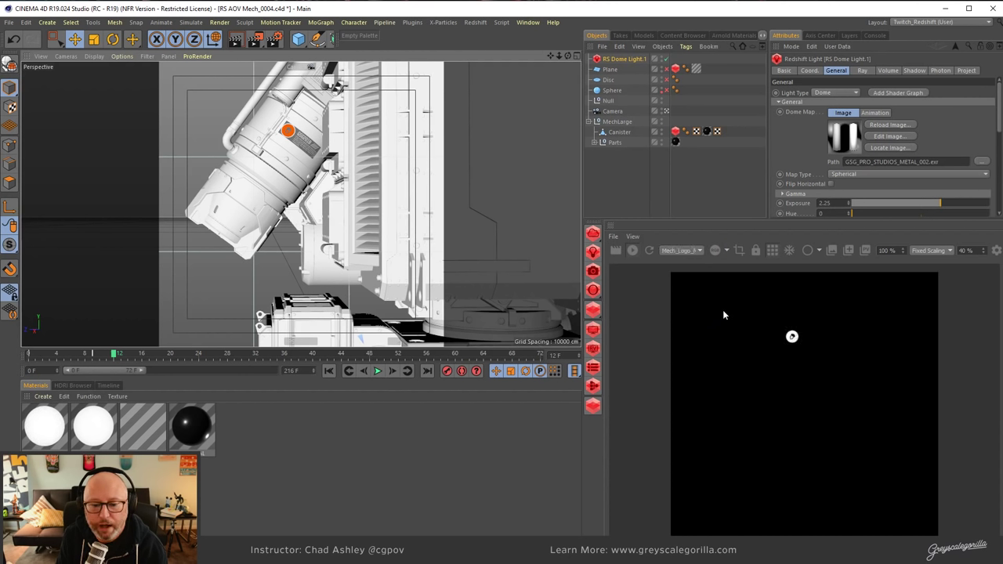
key("Down")
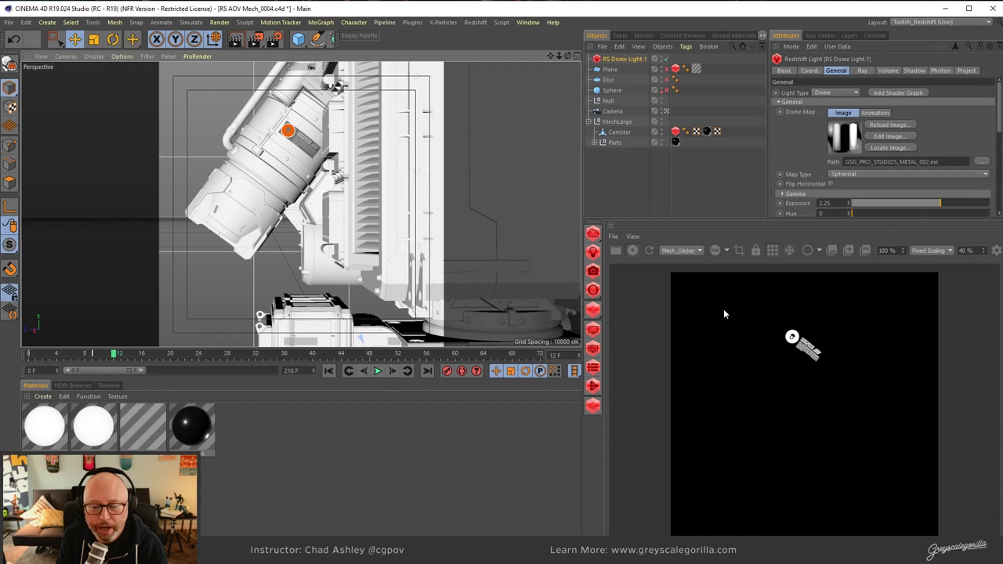
key("Down")
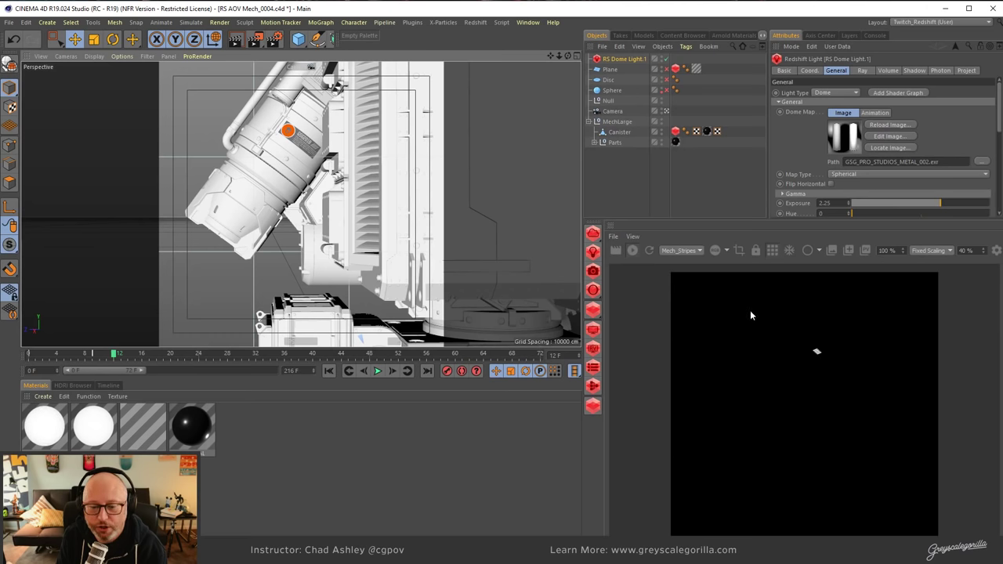
key("Down")
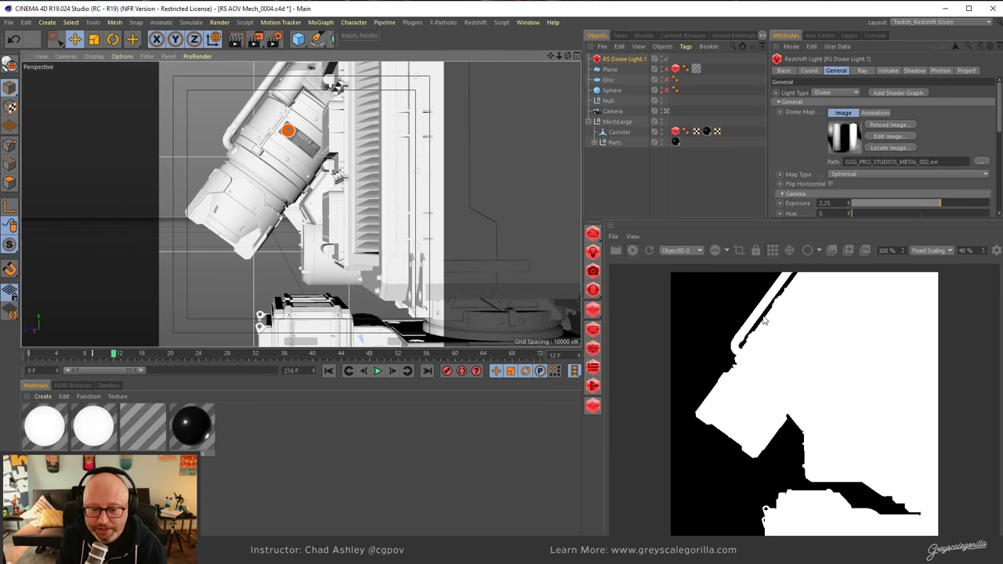
Display the Reflections, SSSRaw and SpecularLighting passes in turn, ending on SpecularLighting.
key("Right")
key("Right")
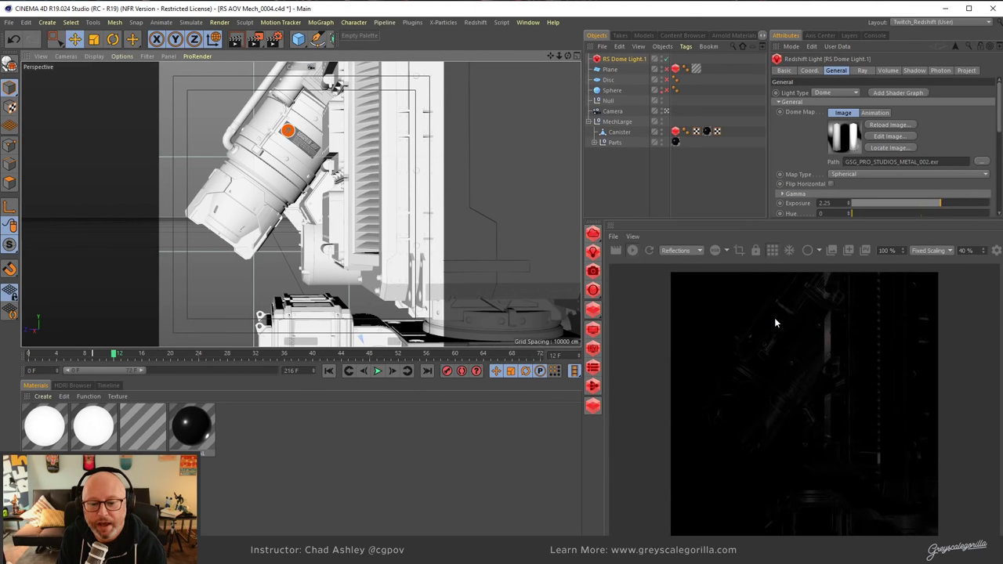
key("Down")
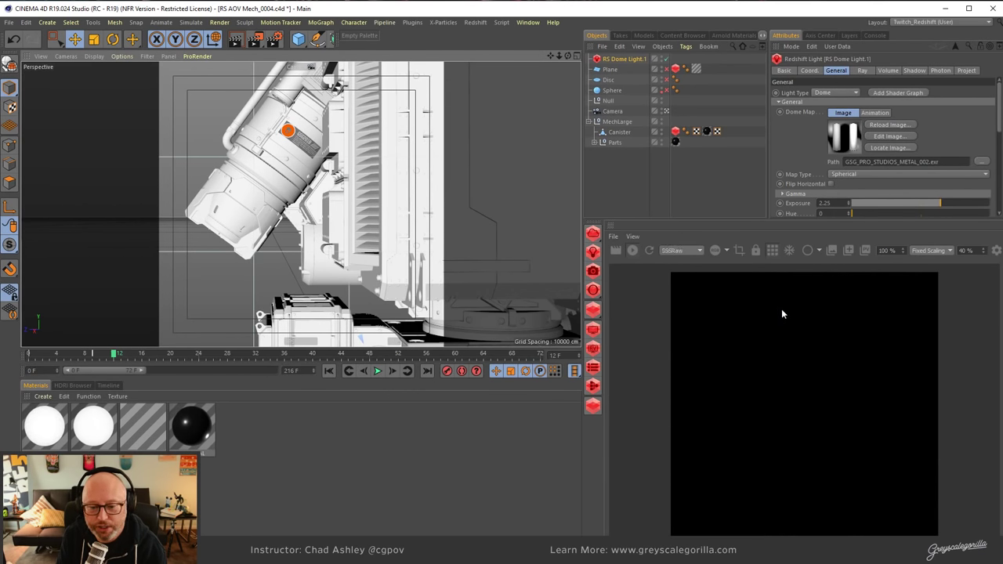
key("Down")
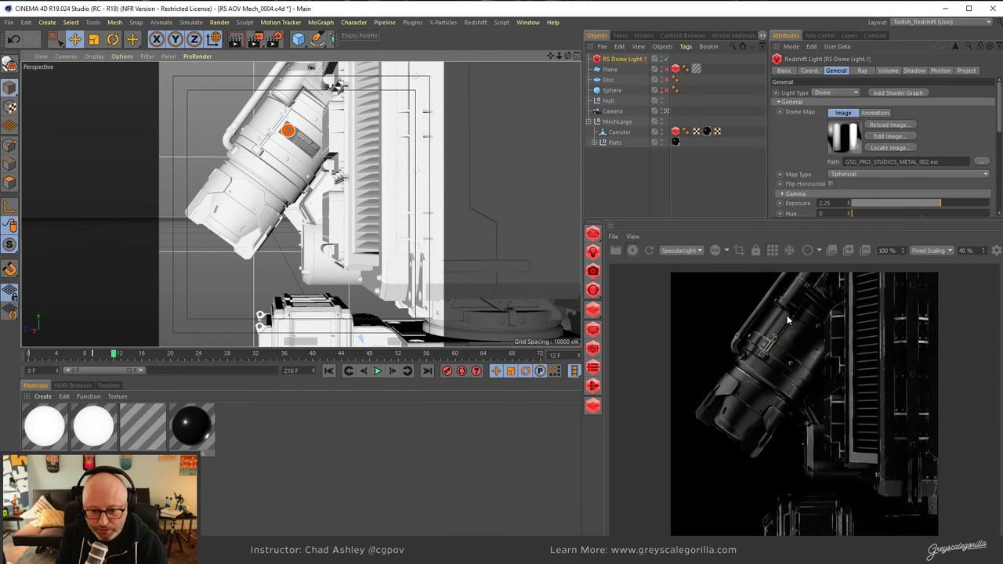
left_click(696, 251)
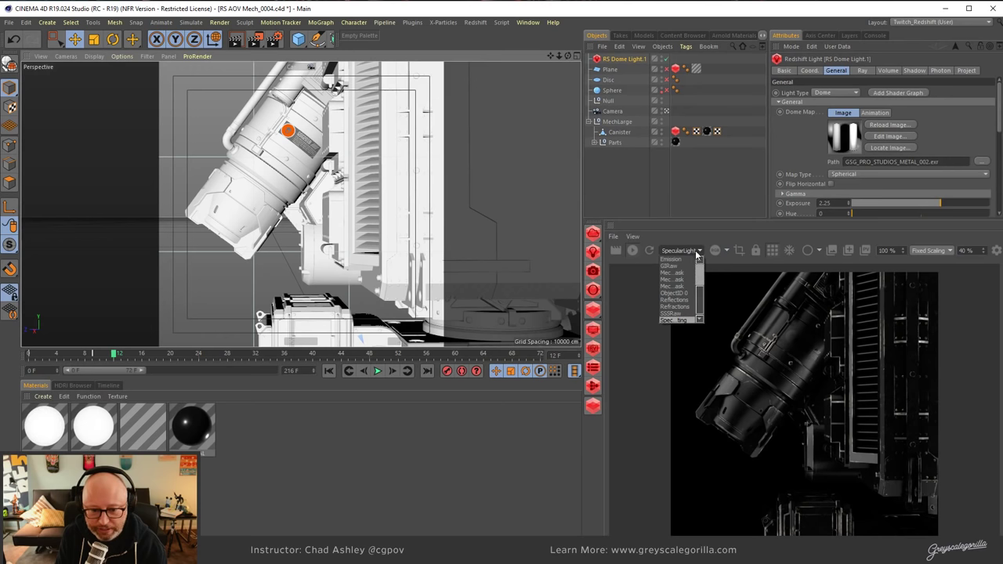
left_click(635, 333)
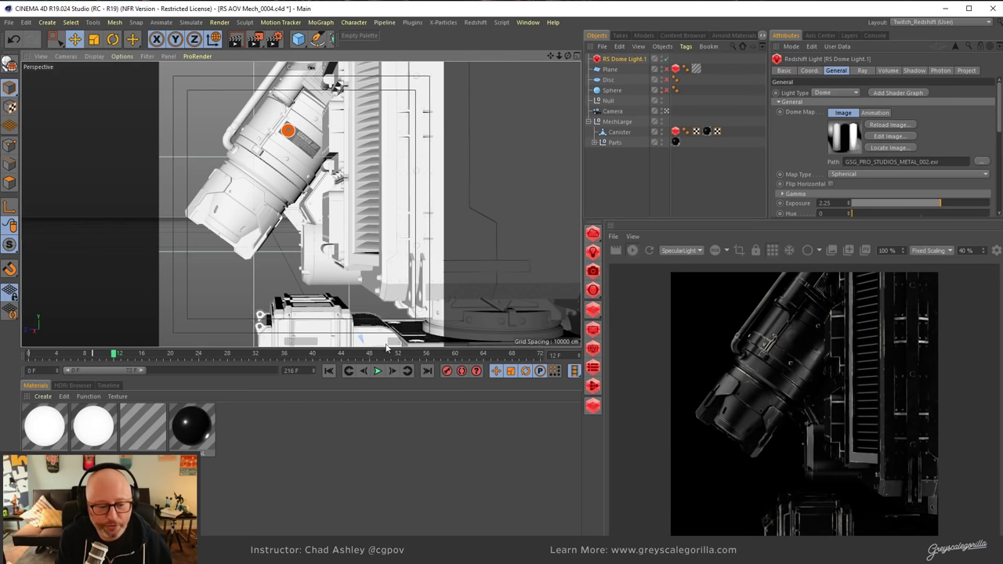
Open the render settings at Redshift's AOV section and enlarge the window to show all 16 AOVs.
left_click(274, 38)
left_click_drag(457, 126, 402, 95)
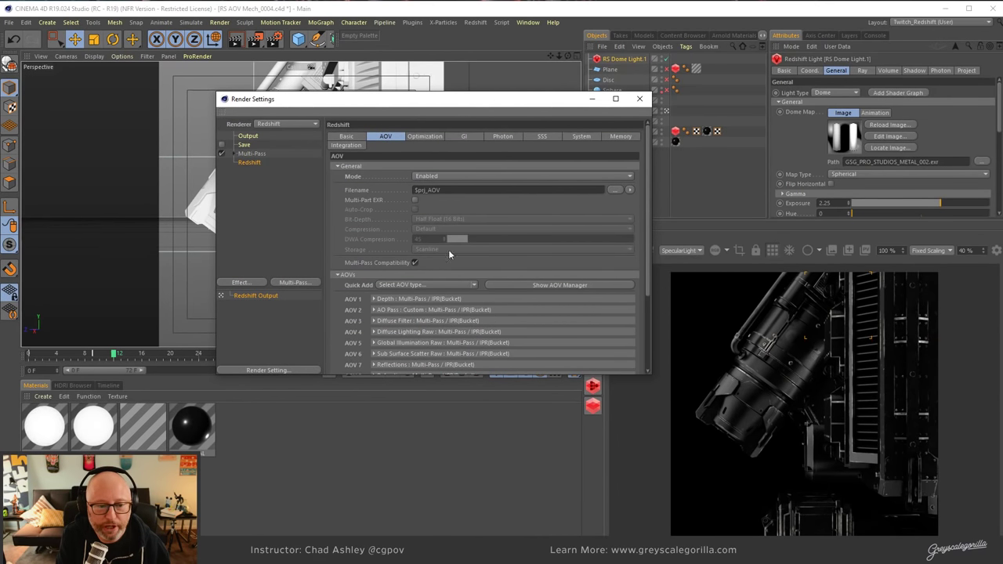
left_click_drag(626, 377, 622, 514)
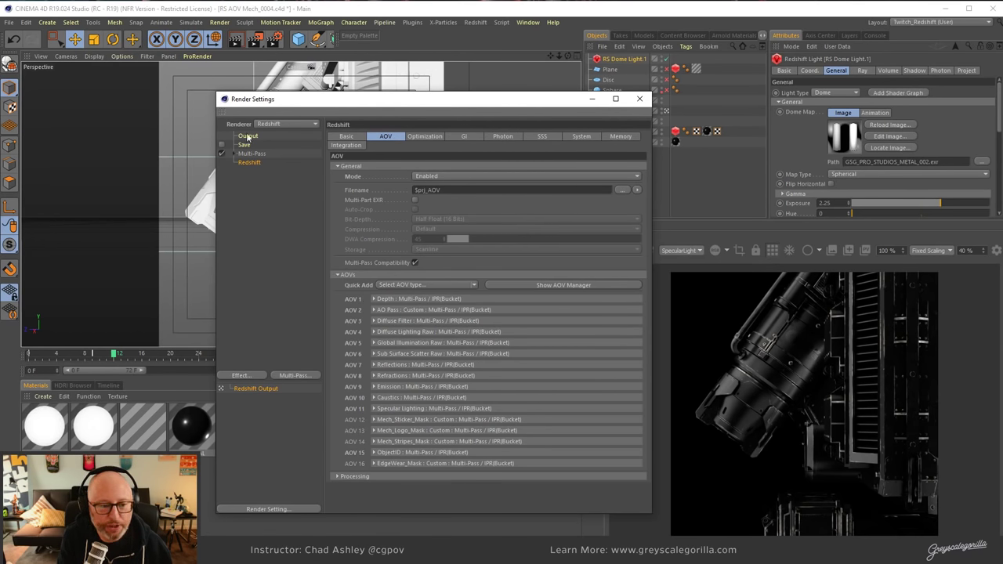
Enable saving in the render settings and expand the OpenEXR format options of the multi-pass image.
left_click(244, 145)
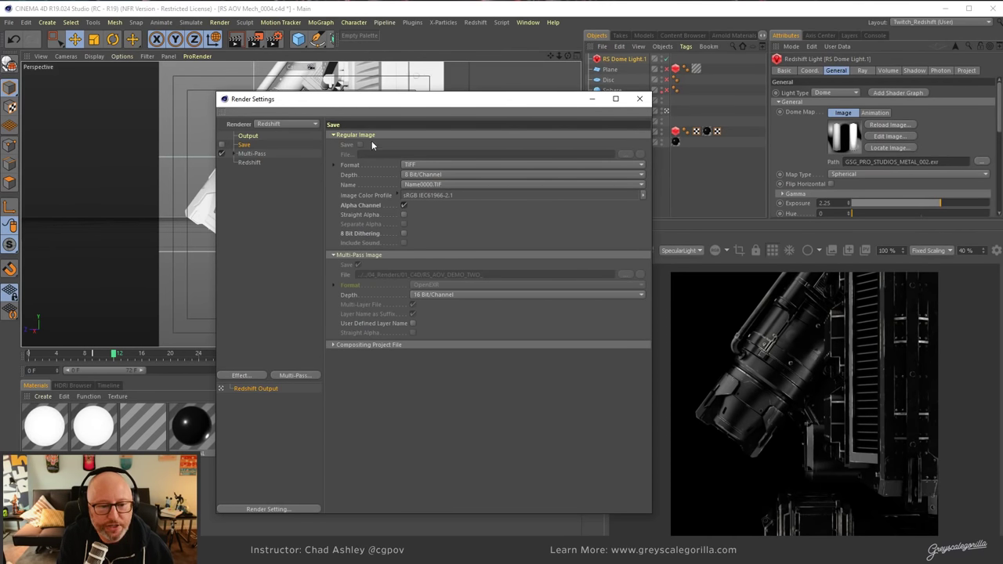
left_click(222, 144)
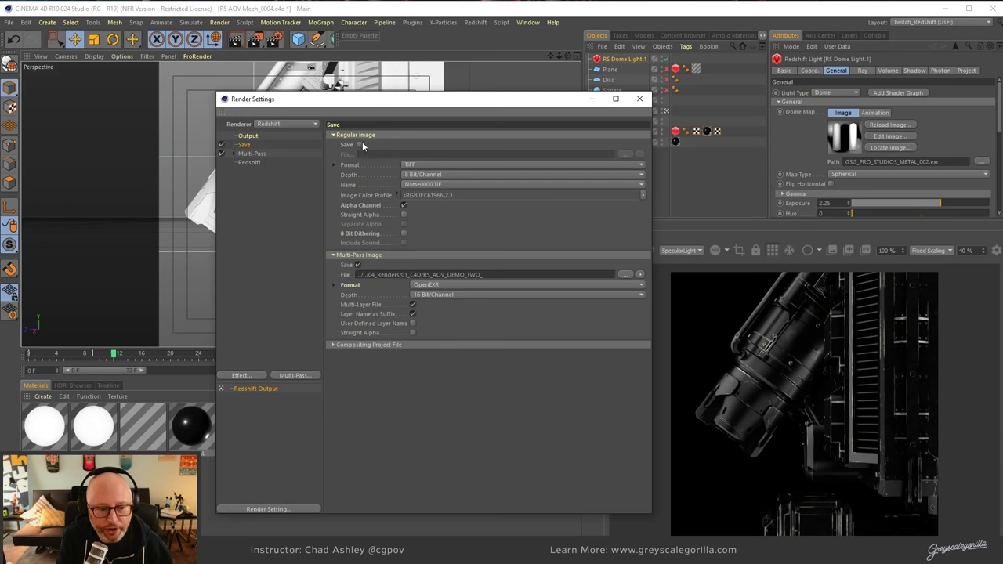
left_click(358, 266)
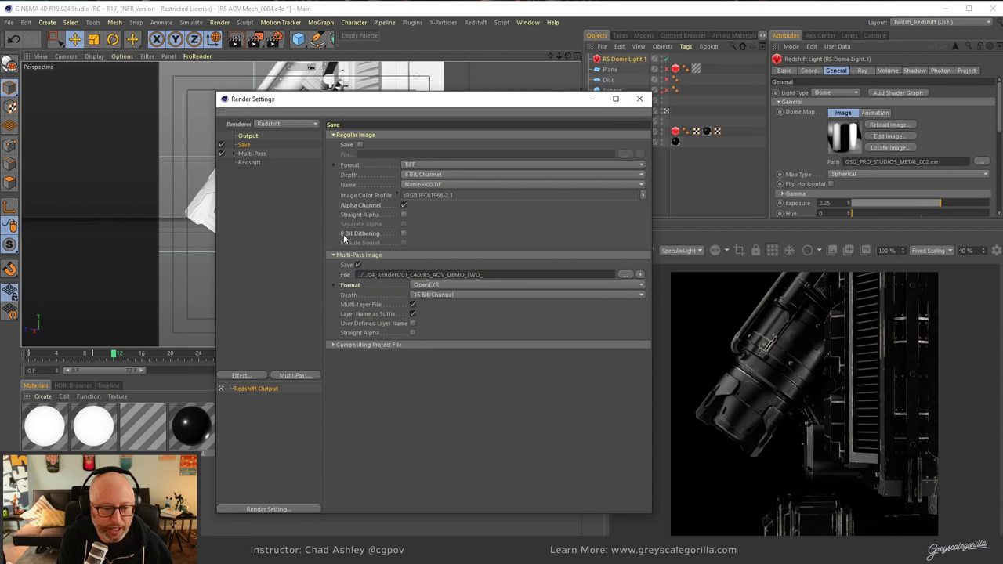
left_click(333, 285)
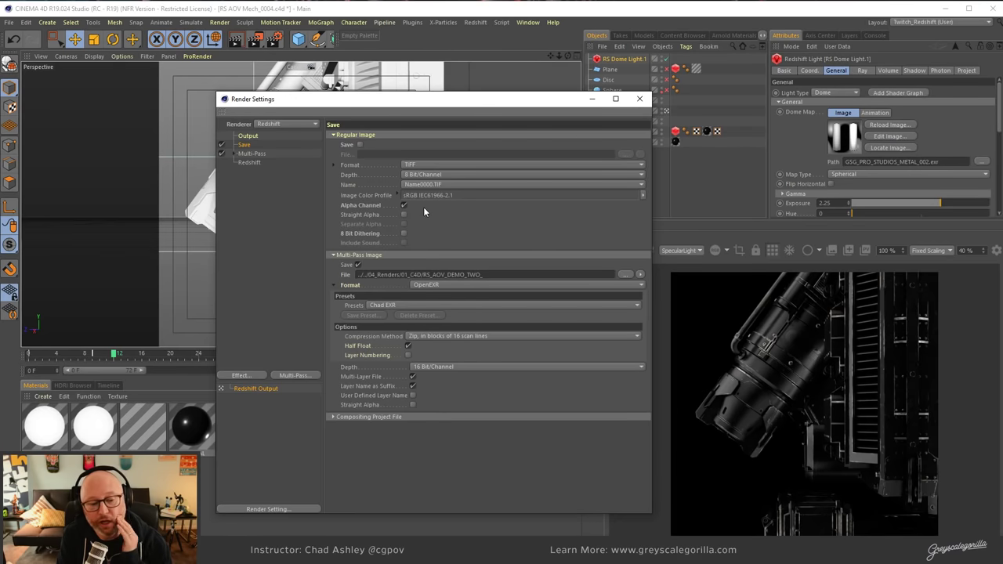
Examine the Depth AOV's options in the Redshift AOV list, including its filter type choices, and collapse the entry.
left_click(249, 163)
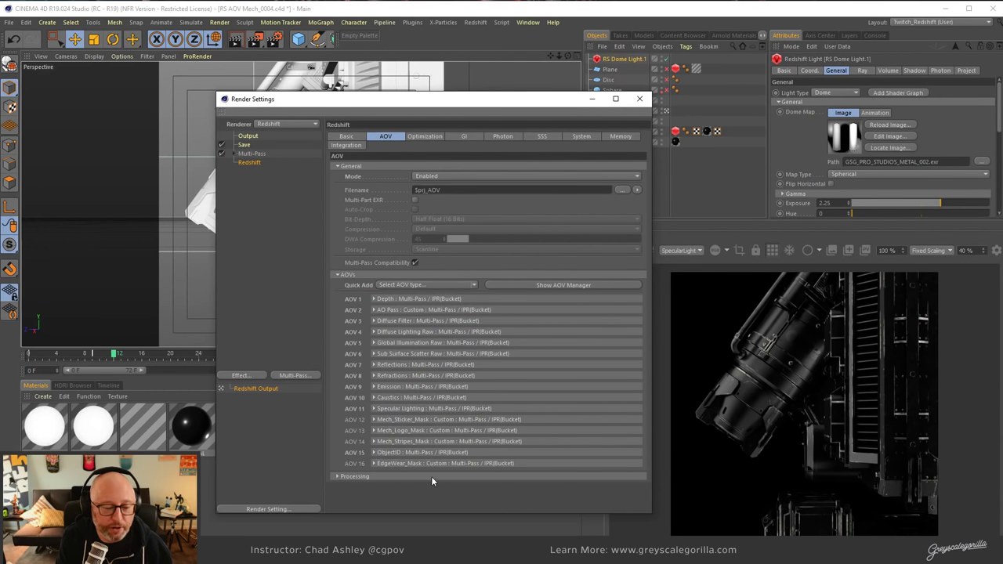
left_click(374, 300)
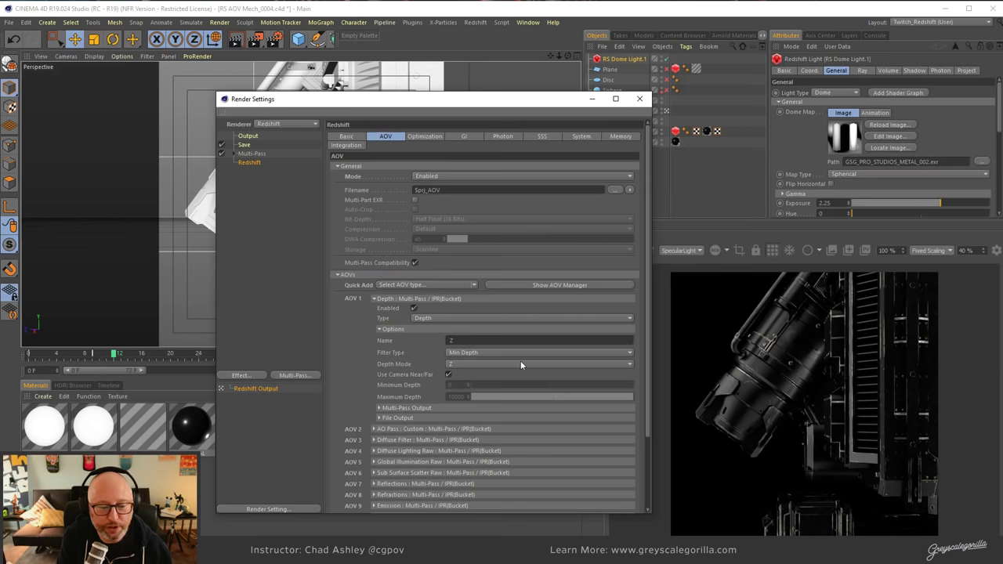
left_click(485, 354)
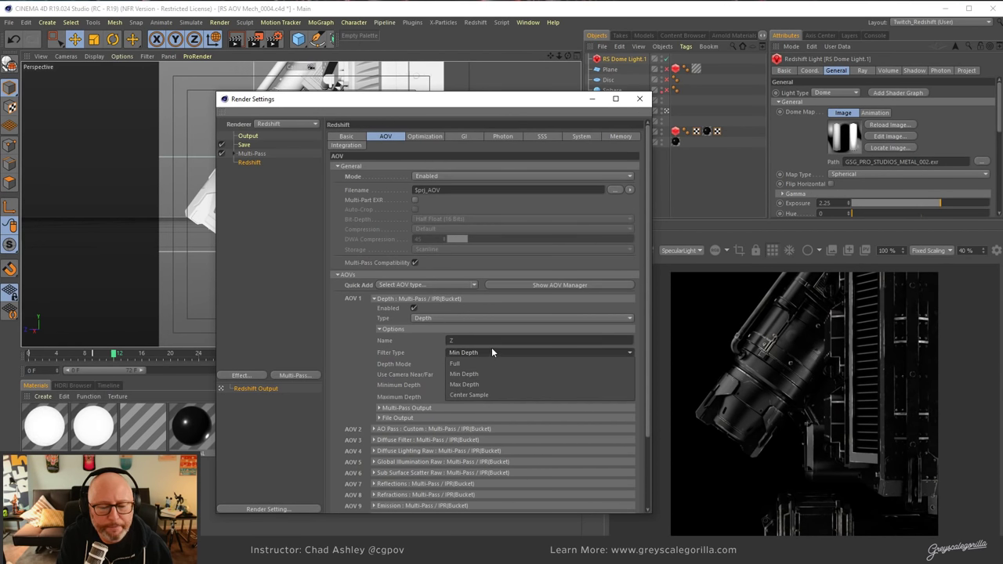
left_click(340, 334)
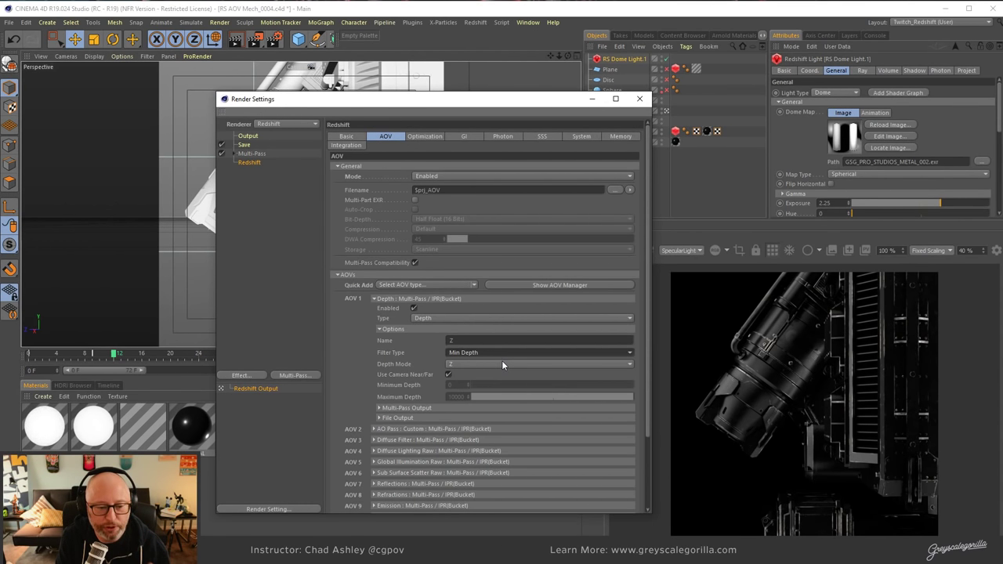
left_click(408, 299)
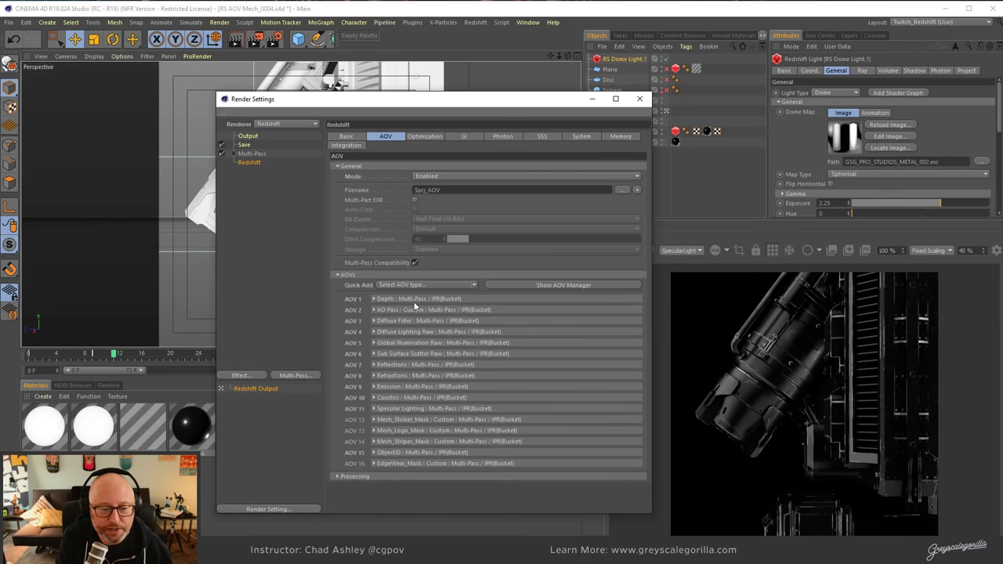
Examine the AO Pass AOV's options, multi-pass output and file output settings in the AOV list, and collapse the entry.
left_click(374, 310)
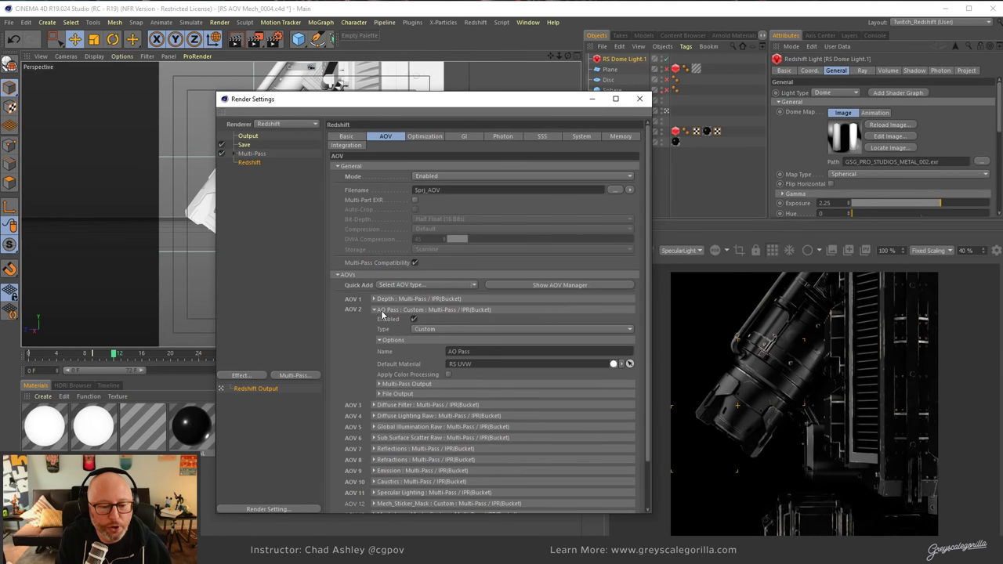
left_click(395, 393)
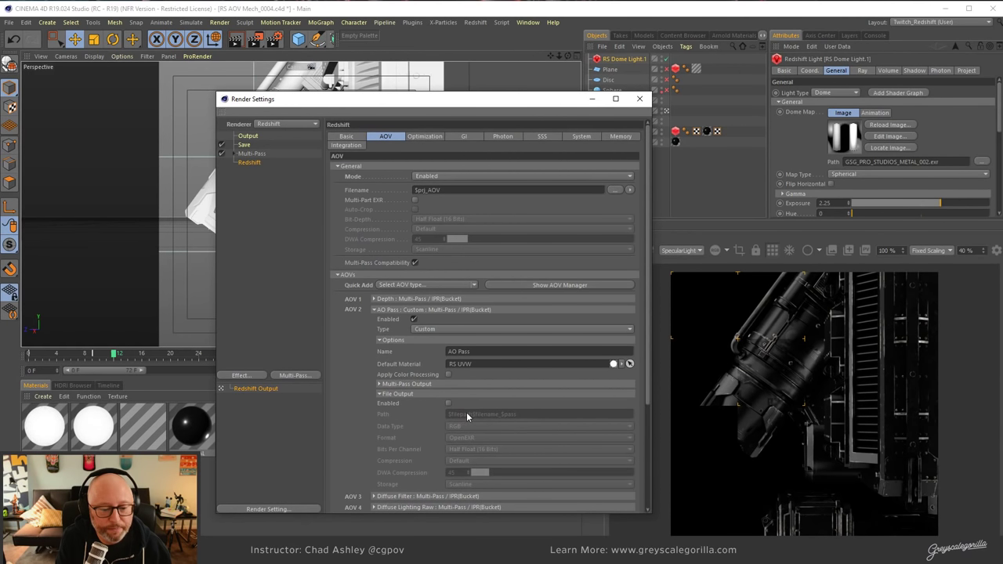
left_click(406, 384)
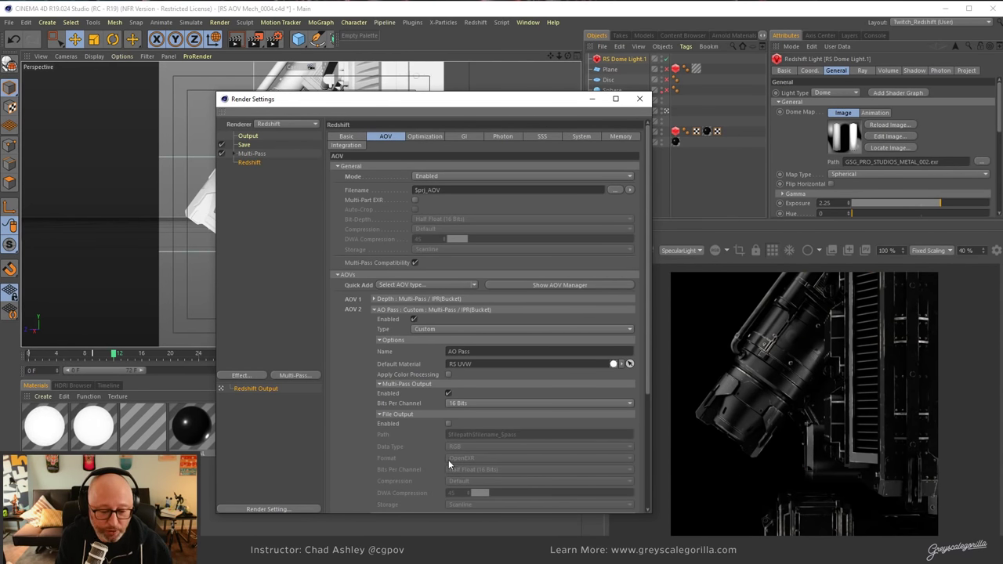
left_click(406, 414)
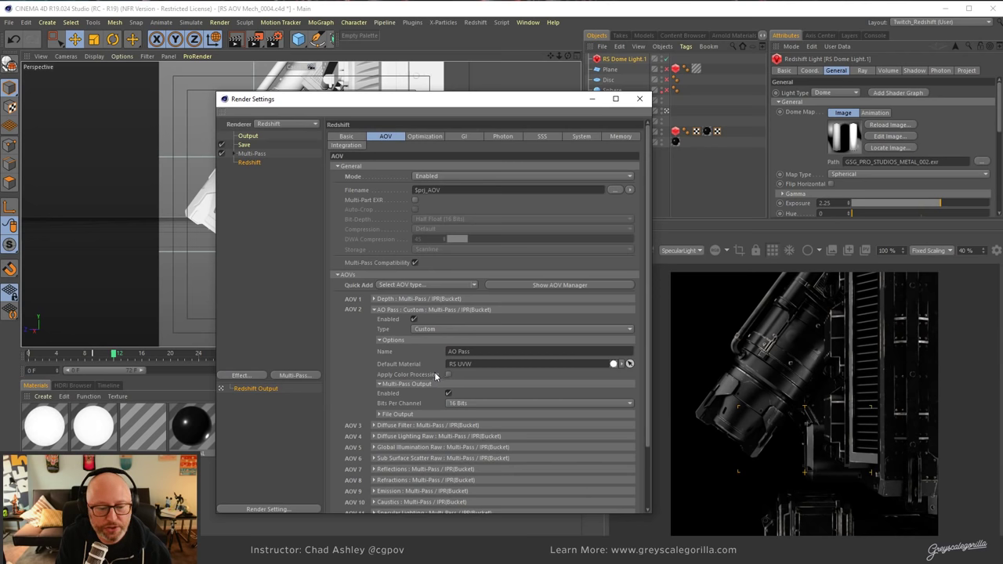
left_click(391, 310)
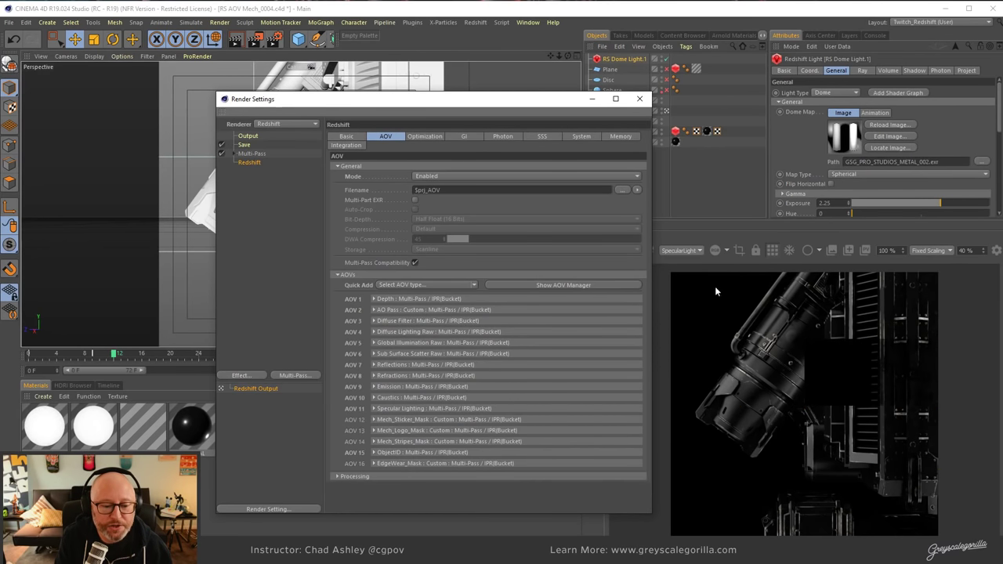
Open the Redshift AOV Manager, display EdgeWear_Mask's settings, and widen the window and the settings area.
left_click(546, 285)
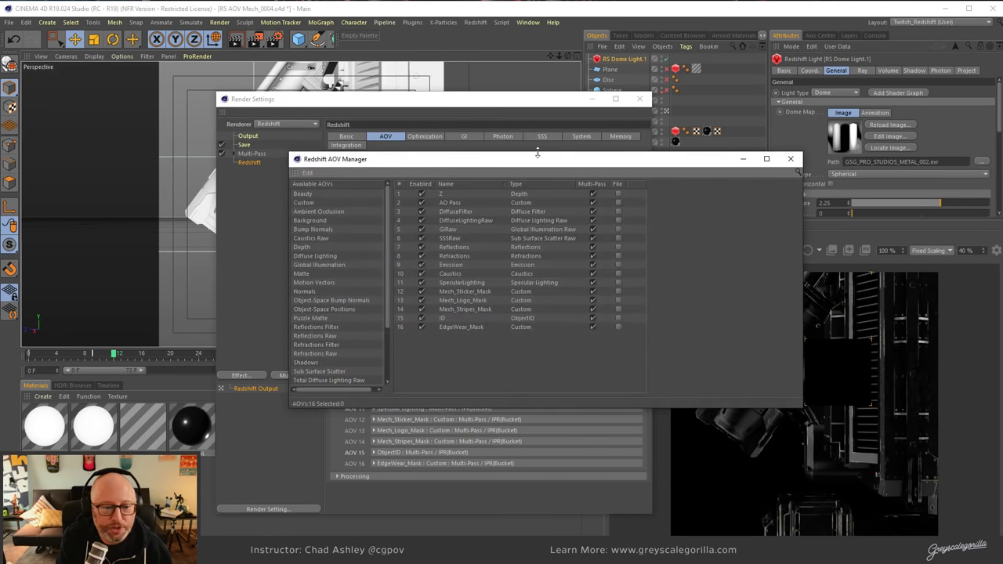
left_click_drag(541, 161, 361, 240)
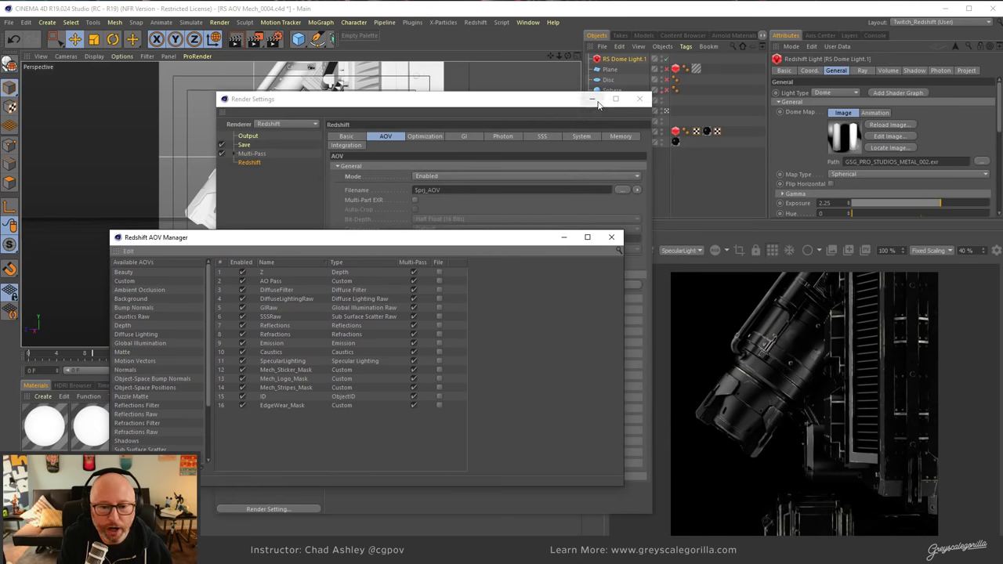
left_click_drag(477, 241, 525, 200)
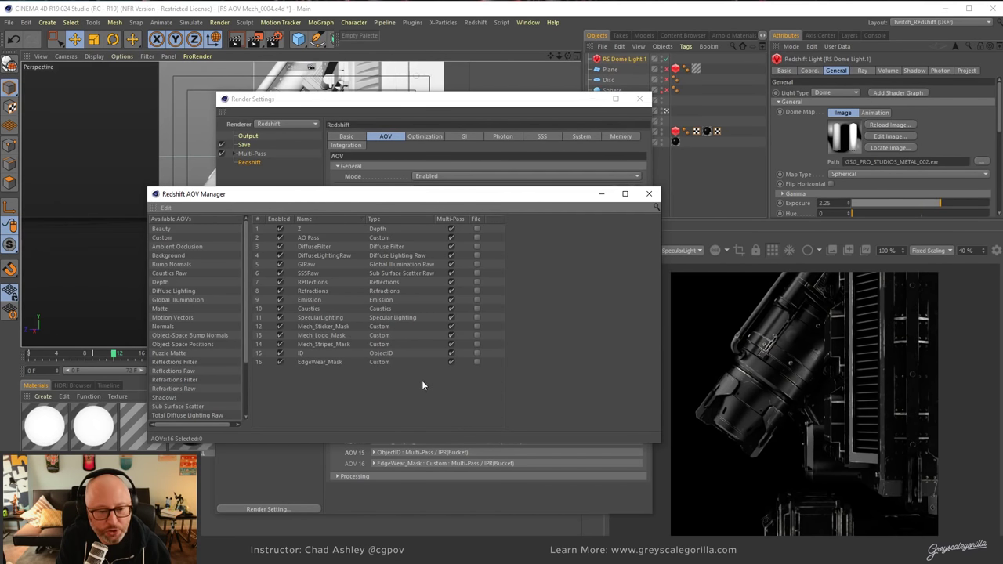
left_click(327, 362)
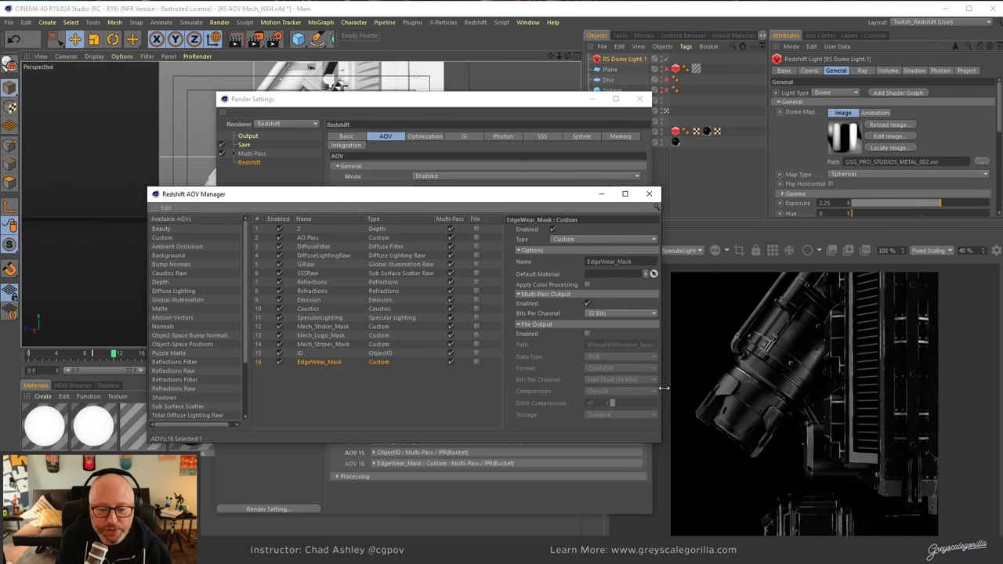
left_click_drag(663, 387, 728, 387)
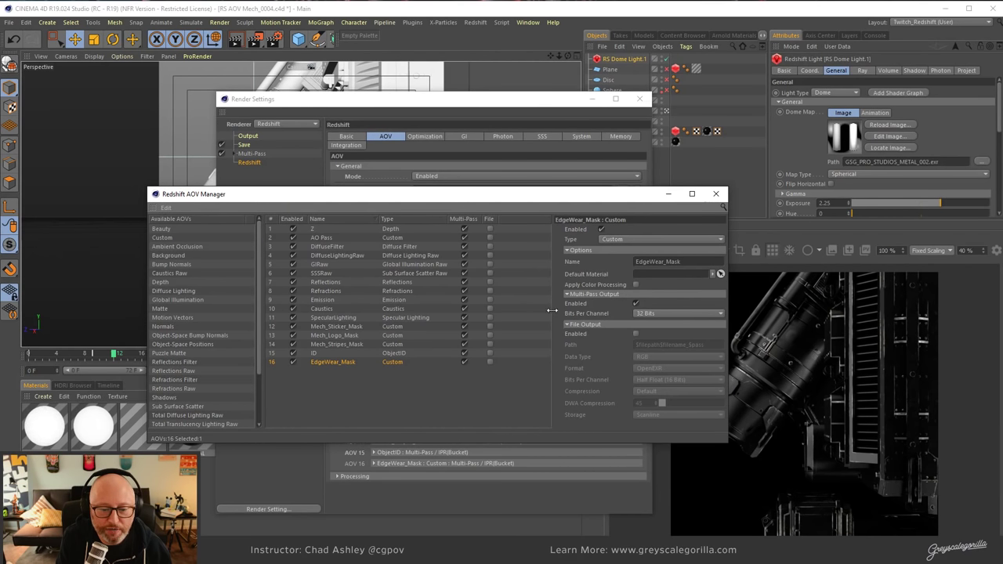
left_click_drag(558, 311, 520, 321)
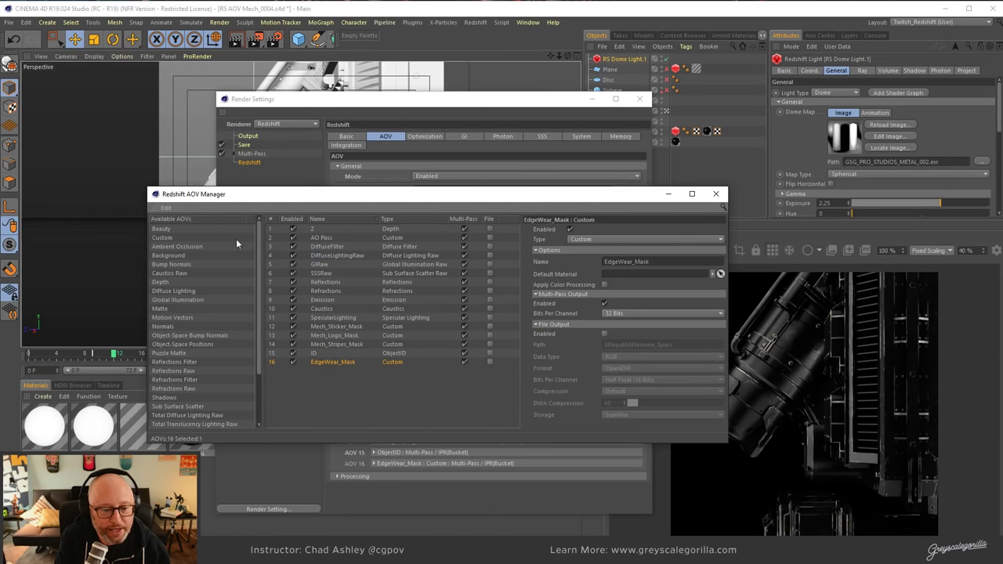
Delete the AO Pass AOV from the Redshift AOV Manager's list of active AOVs.
left_click(329, 238)
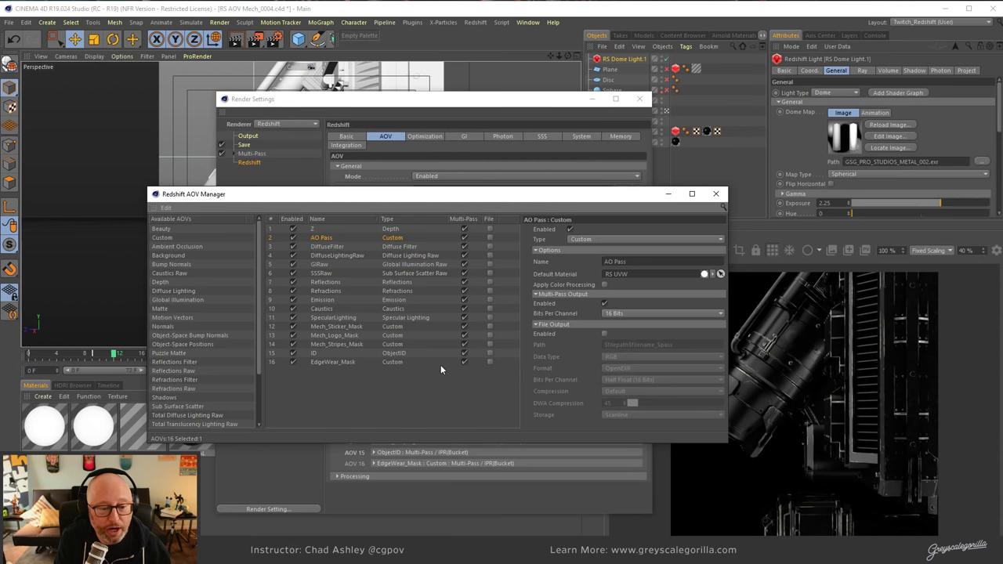
right_click(323, 238)
left_click(351, 254)
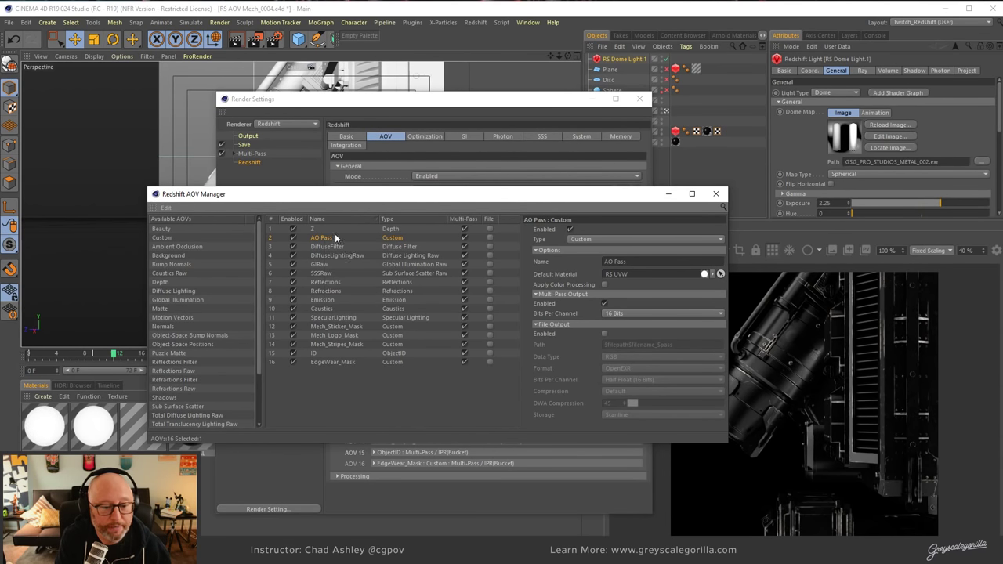
right_click(337, 238)
left_click(358, 253)
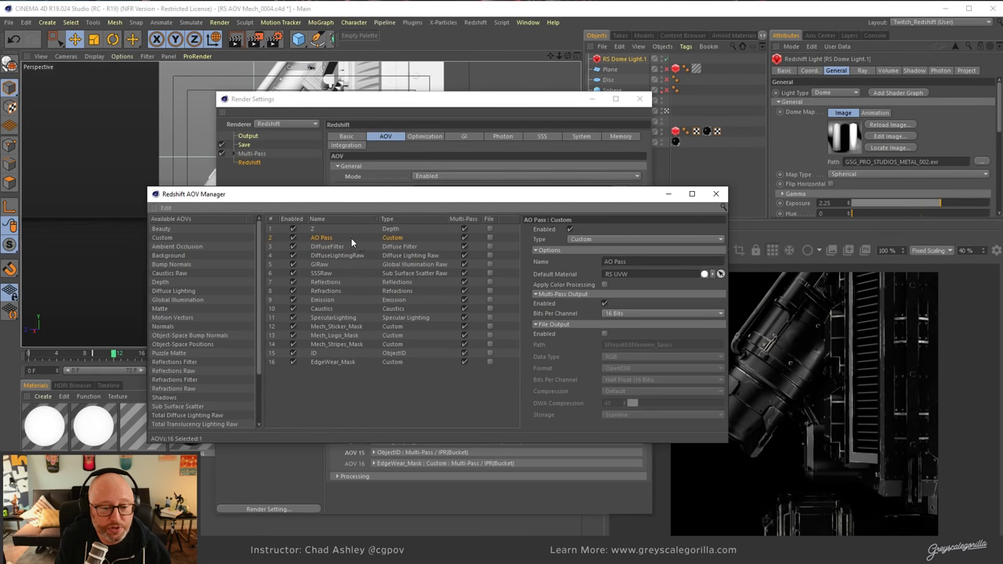
right_click(351, 239)
left_click(369, 244)
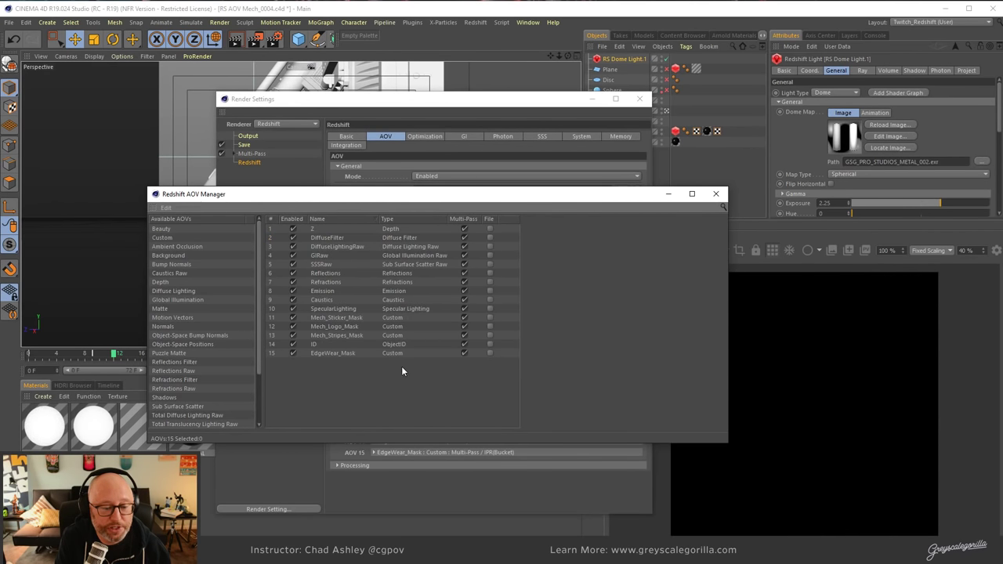
Delete the second white material from the scene and close the AOV Manager and the render settings.
left_click(93, 420)
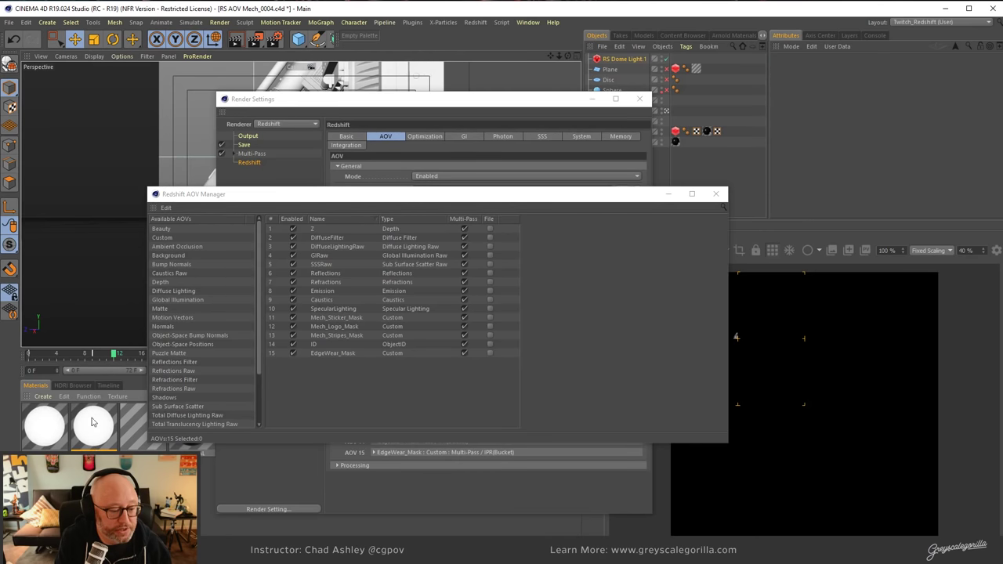
key("Delete")
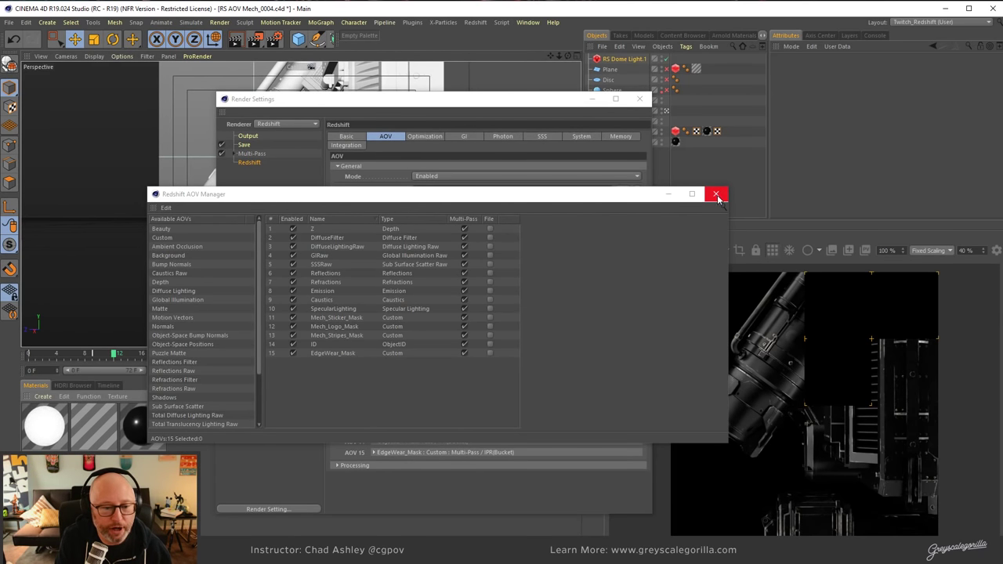
left_click(718, 196)
left_click(638, 101)
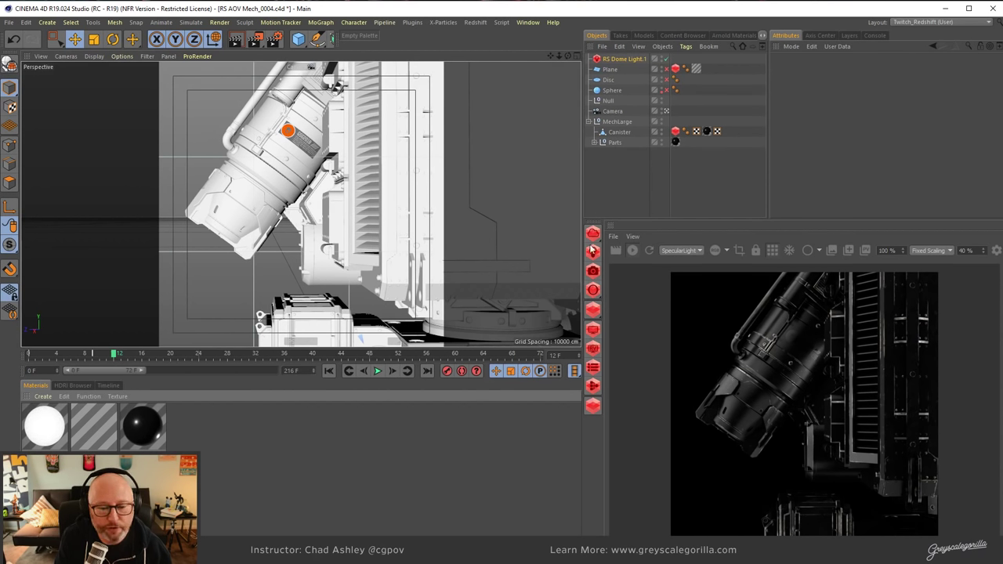
Create a Redshift AO utility material.
left_click(593, 290)
mouse_move(618, 317)
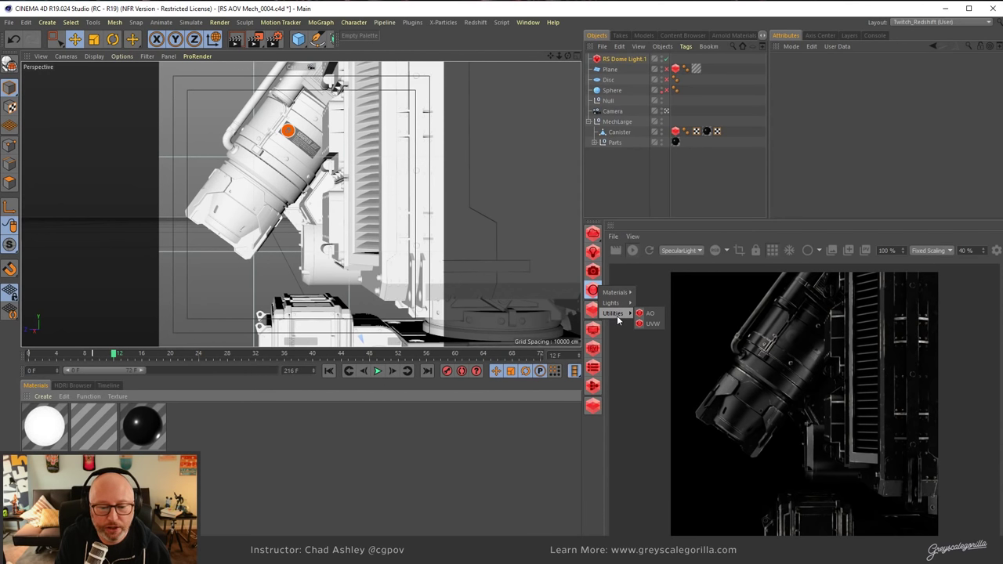
left_click(647, 313)
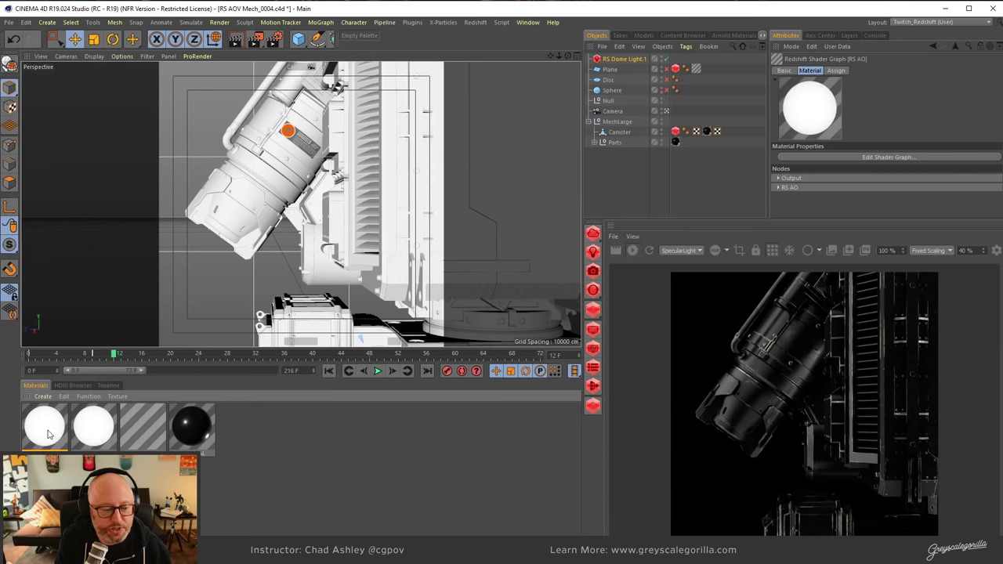
Examine the RS AO node's settings in the new material's shader graph, and close the graph.
double_click(47, 437)
left_click_drag(447, 16, 501, 107)
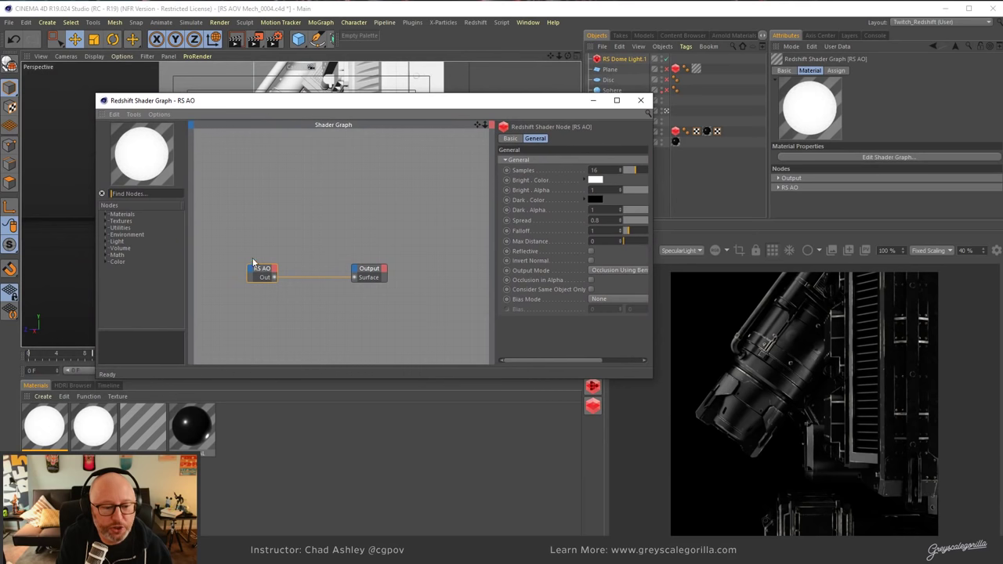
left_click_drag(263, 271, 266, 282)
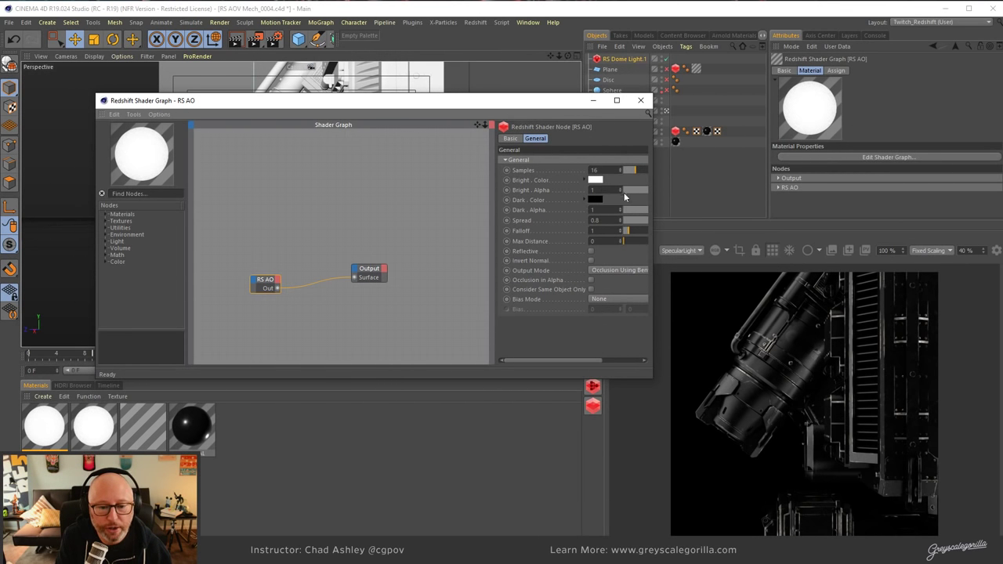
left_click(640, 101)
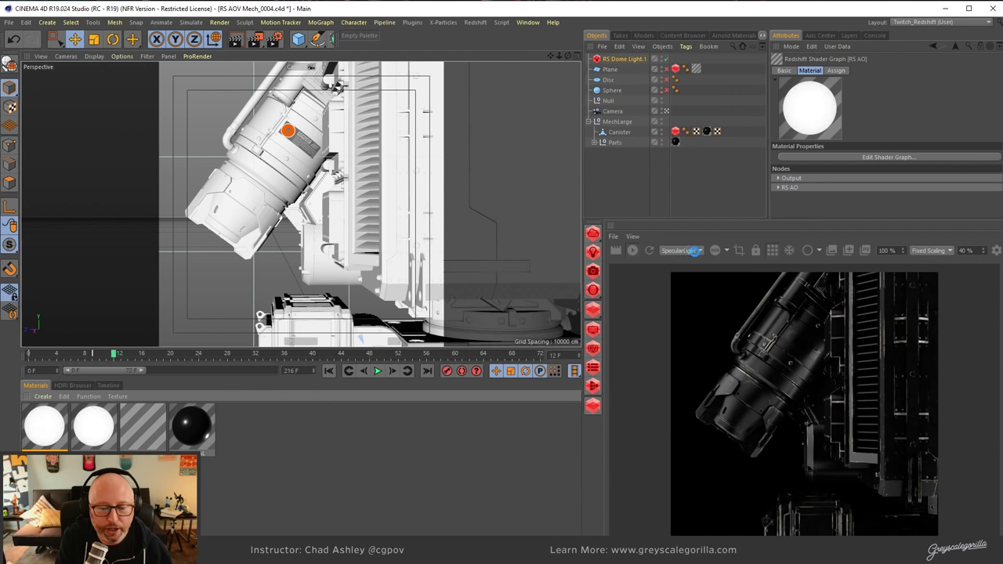
left_click(689, 251)
scroll(698, 297, "down", 2)
mouse_move(698, 295)
left_mouse_down()
mouse_move(702, 263)
mouse_move(701, 302)
left_mouse_up()
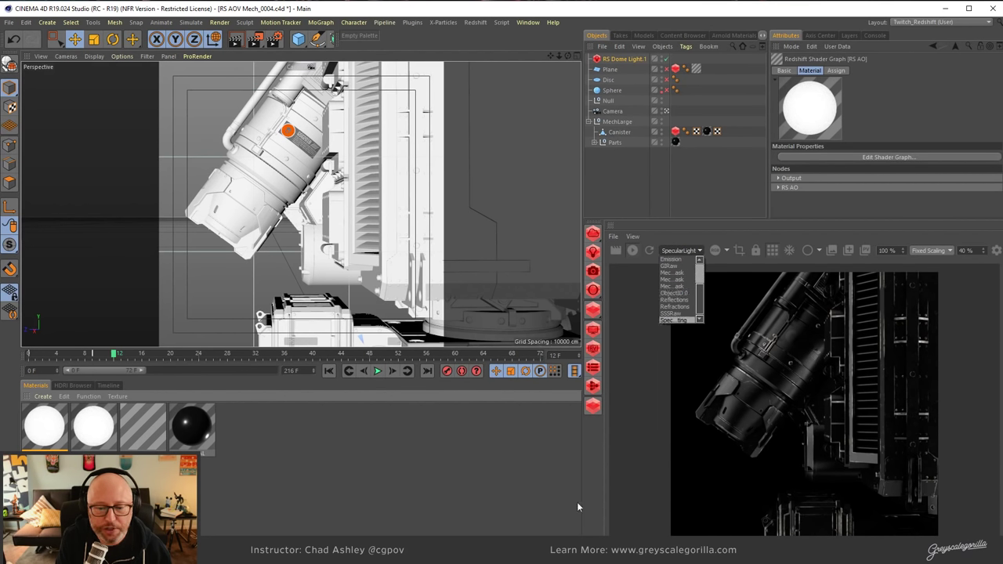
Reopen the Redshift AOV Manager from the render settings and add a Custom AOV to the active list.
left_click(276, 37)
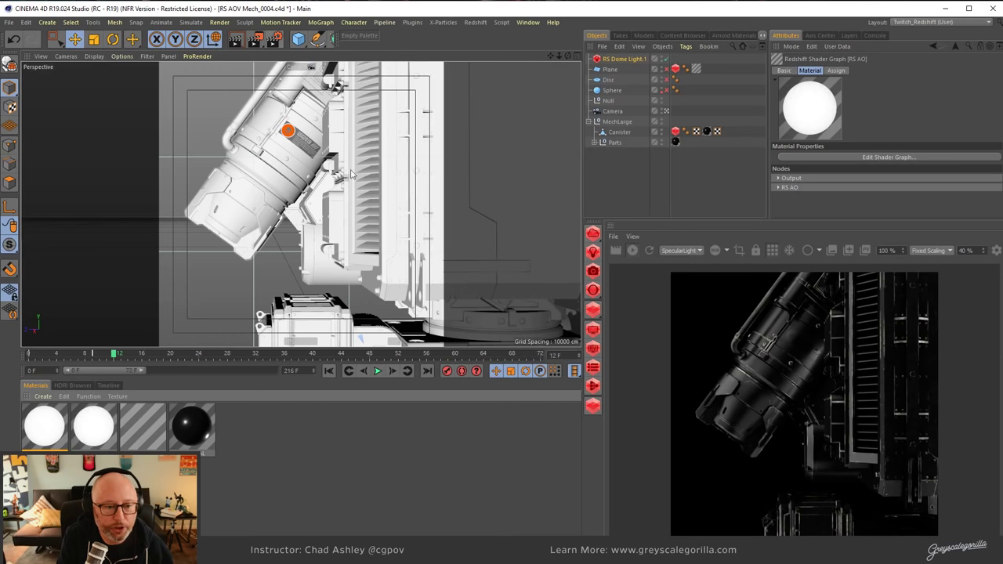
left_click(275, 38)
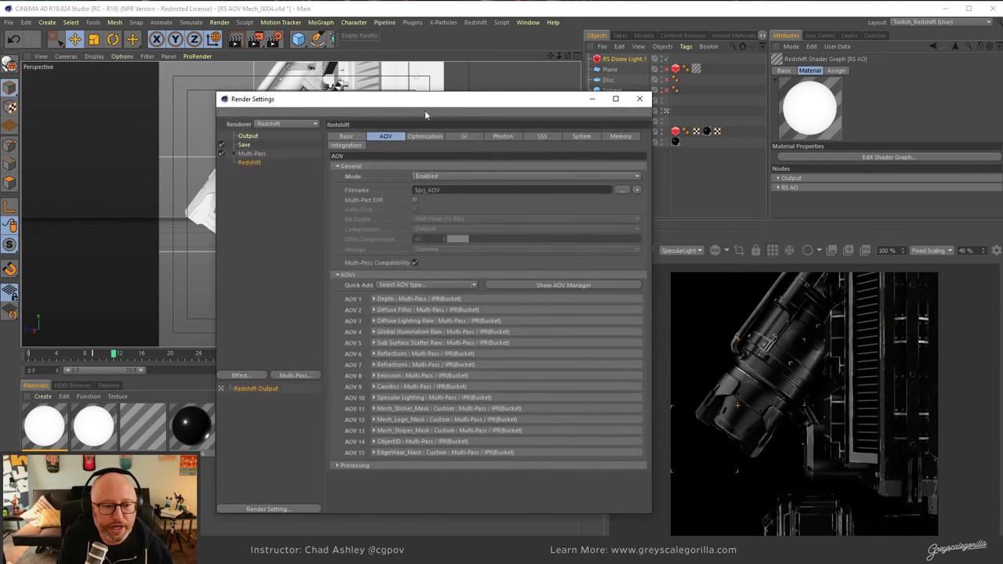
left_click(599, 285)
left_click_drag(518, 200, 542, 186)
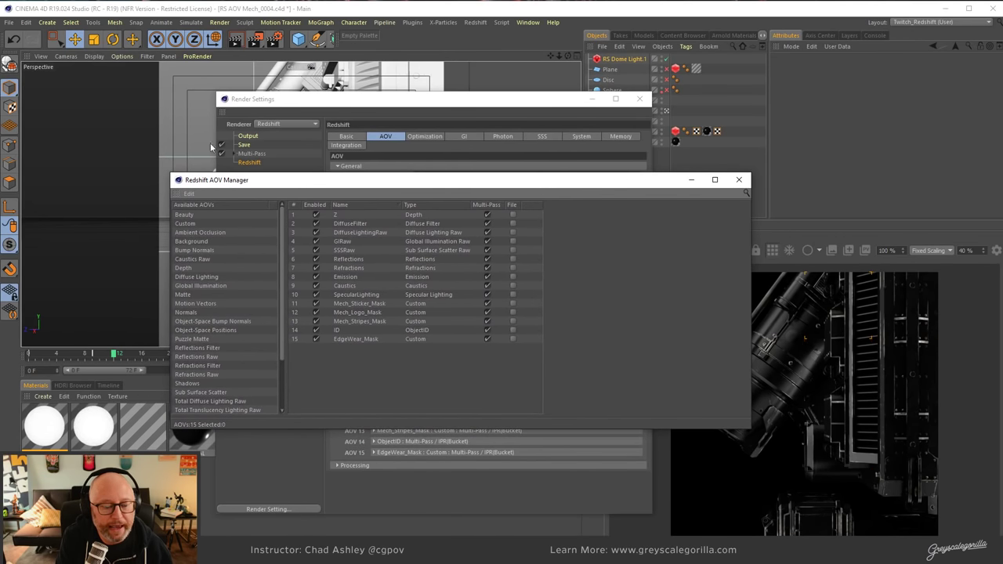
double_click(189, 225)
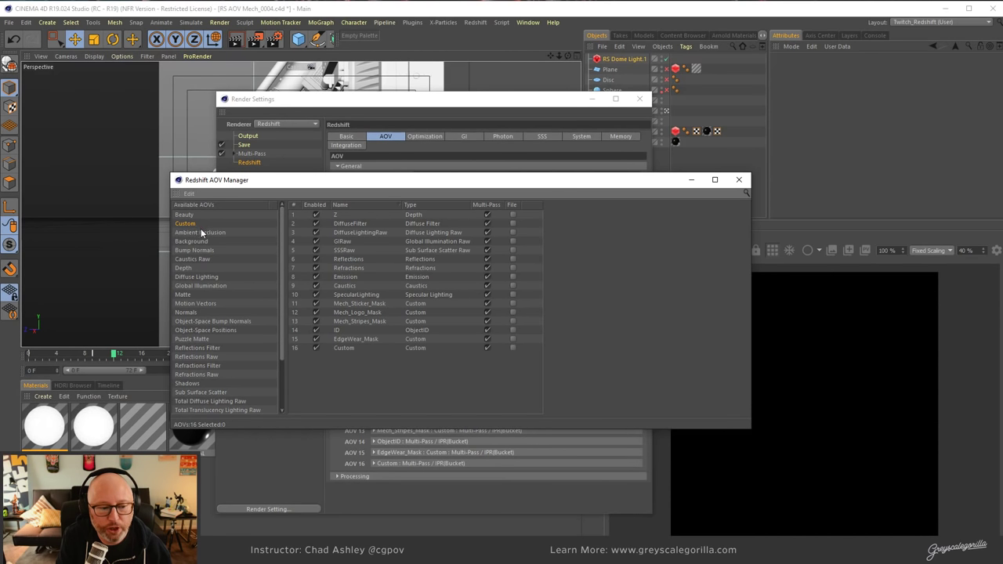
Name the new Custom AOV AO_Mine and assign the RS AO material as its default material.
left_click(345, 348)
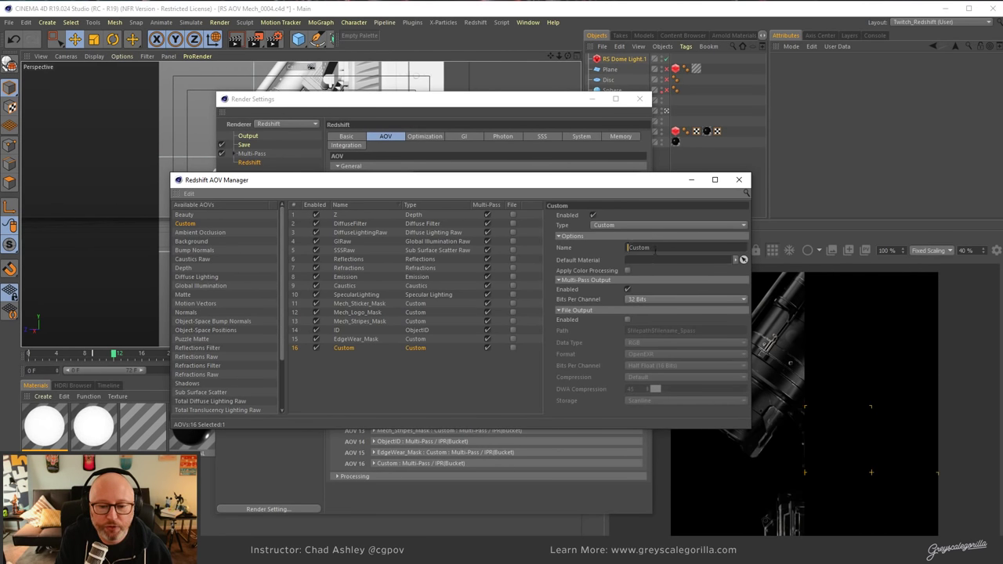
type("A")
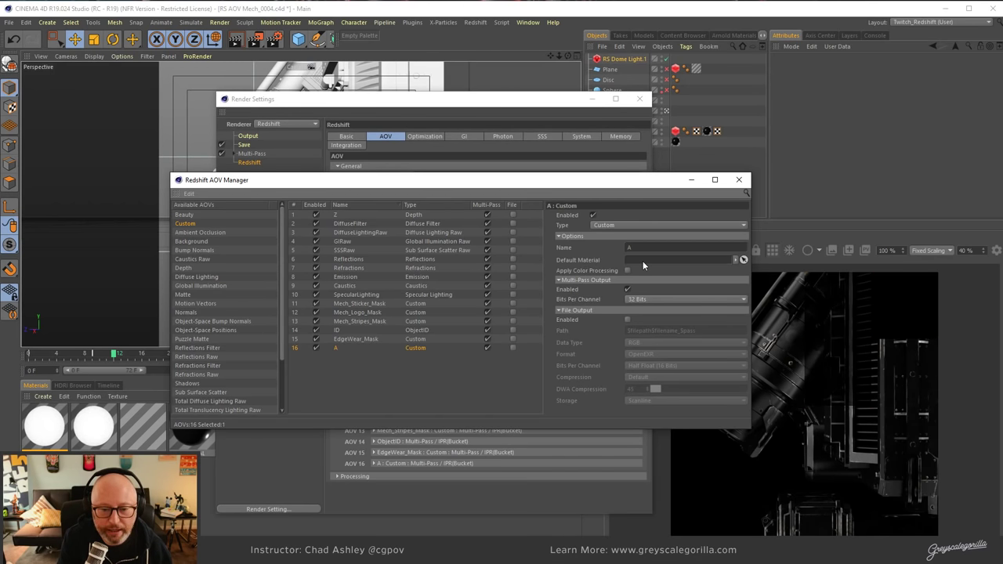
type("O")
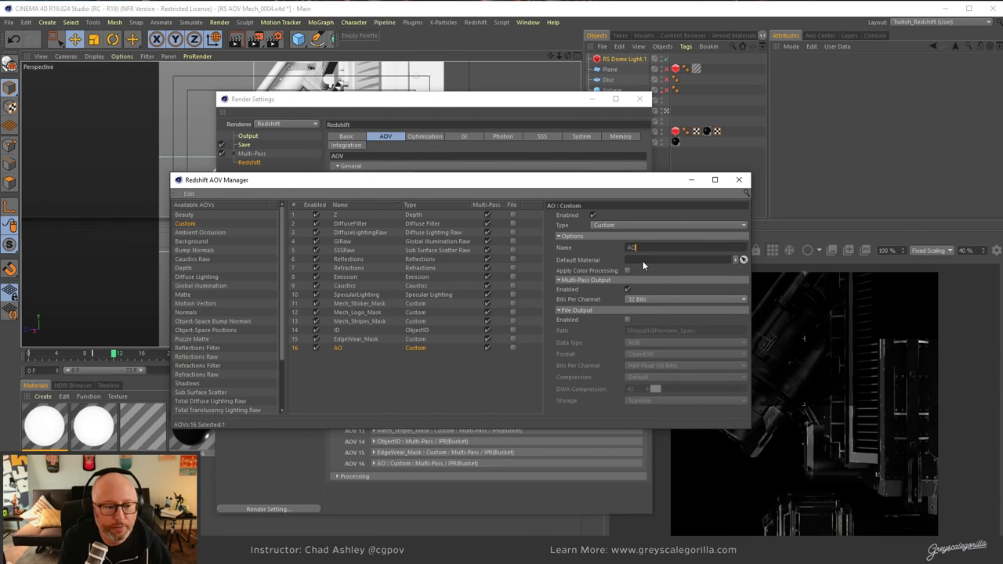
type("_")
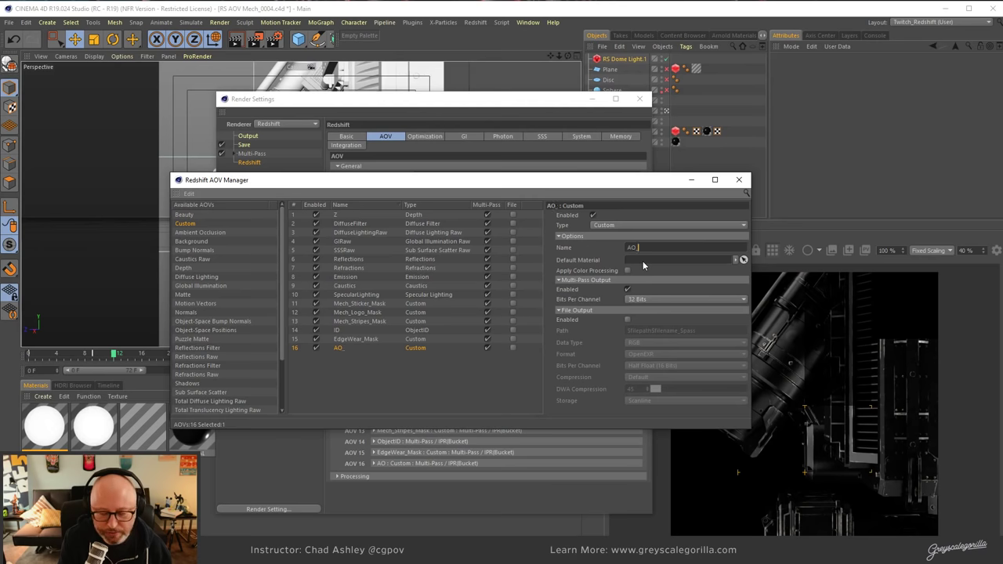
type("Mine")
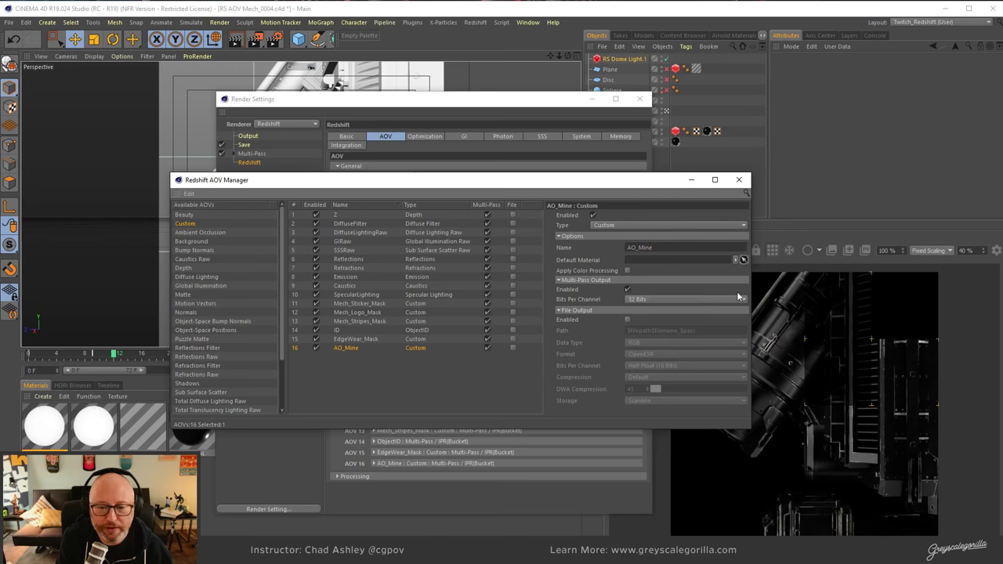
left_click(54, 432)
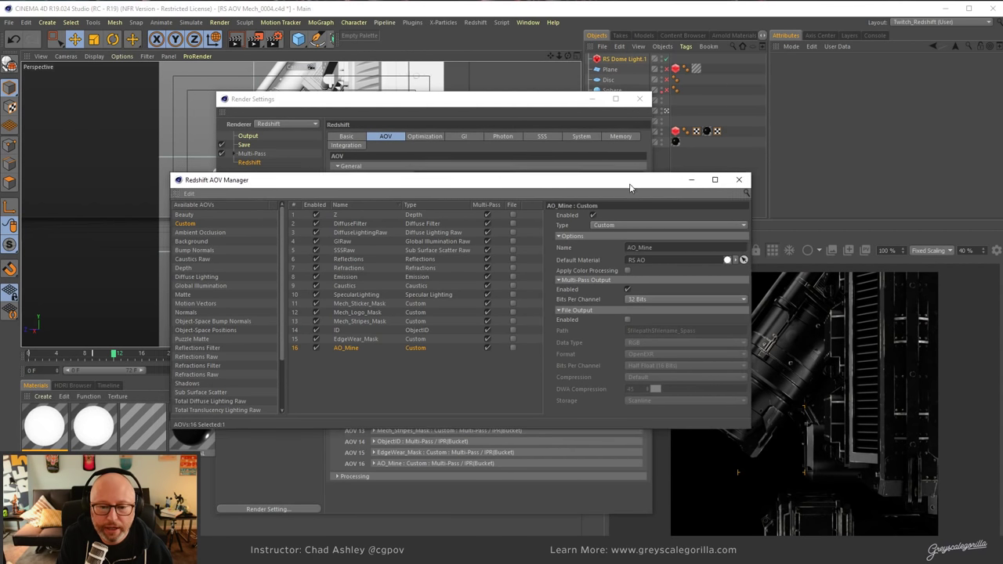
Move the AOV Manager clear of the render view and display the AO_Mine pass.
left_click_drag(631, 183, 519, 173)
left_click(681, 251)
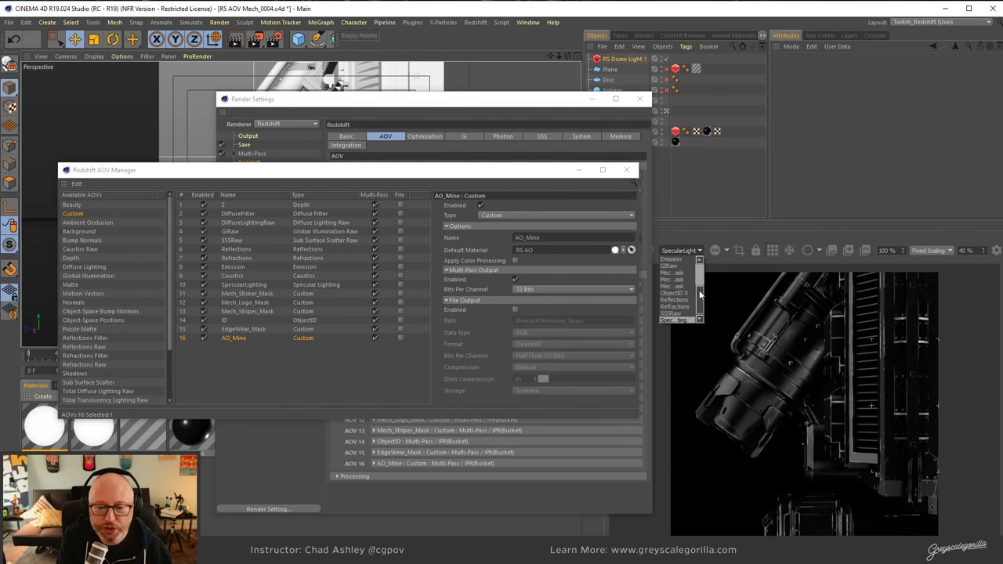
left_click_drag(700, 312, 702, 277)
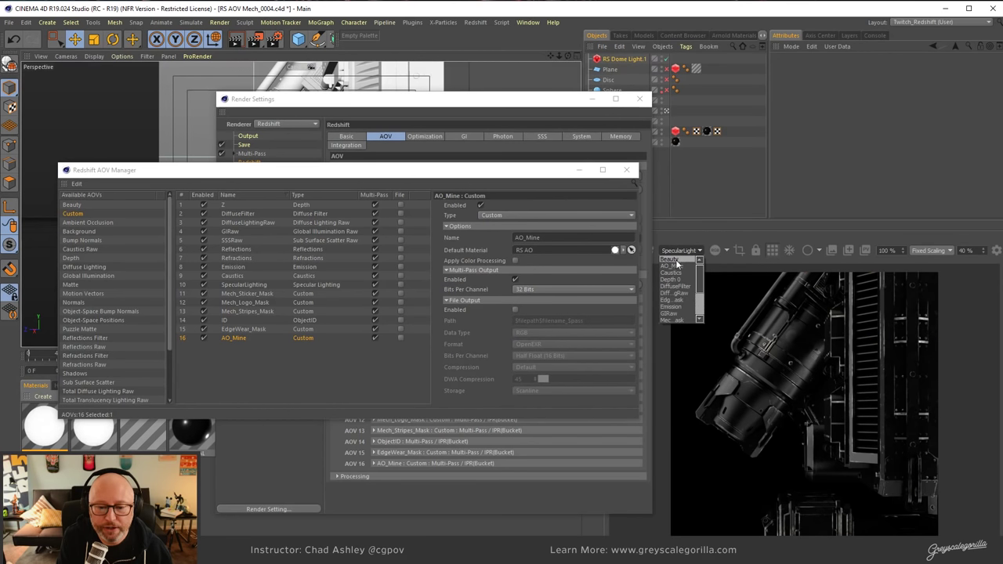
left_click(672, 266)
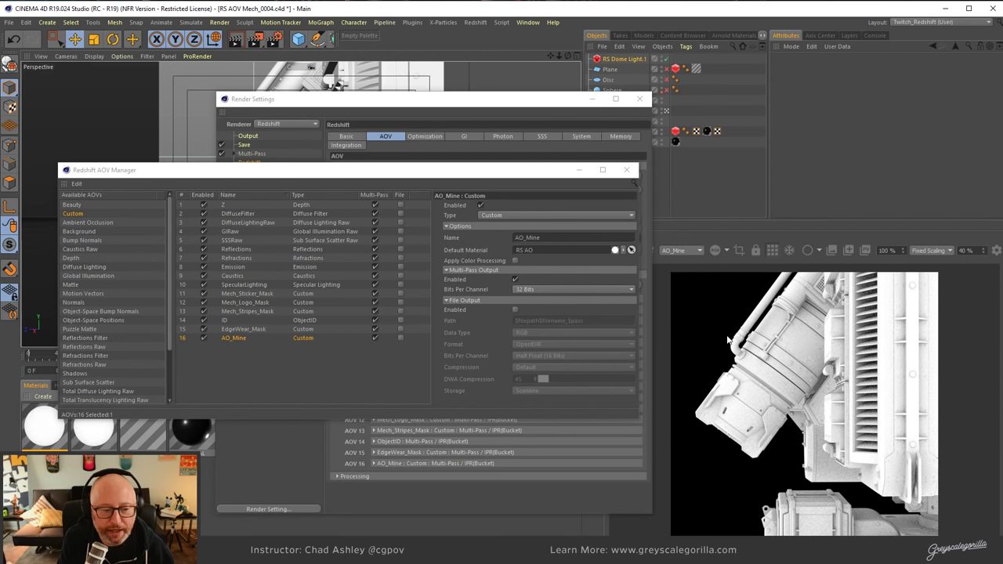
Switch the render view to the Mech_Sticker_Mask pass.
left_click(687, 252)
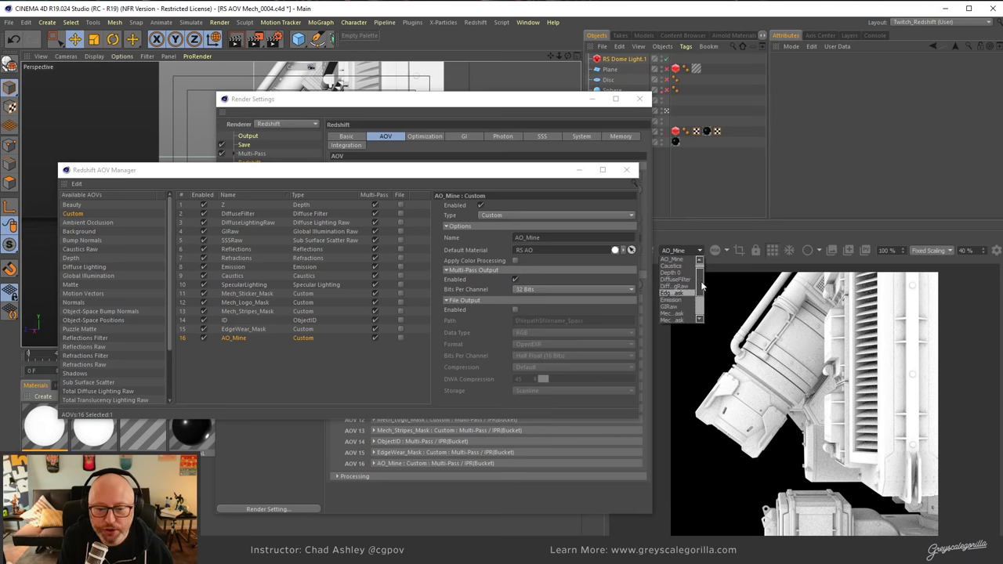
scroll(682, 283, "down", 3)
left_click(689, 287)
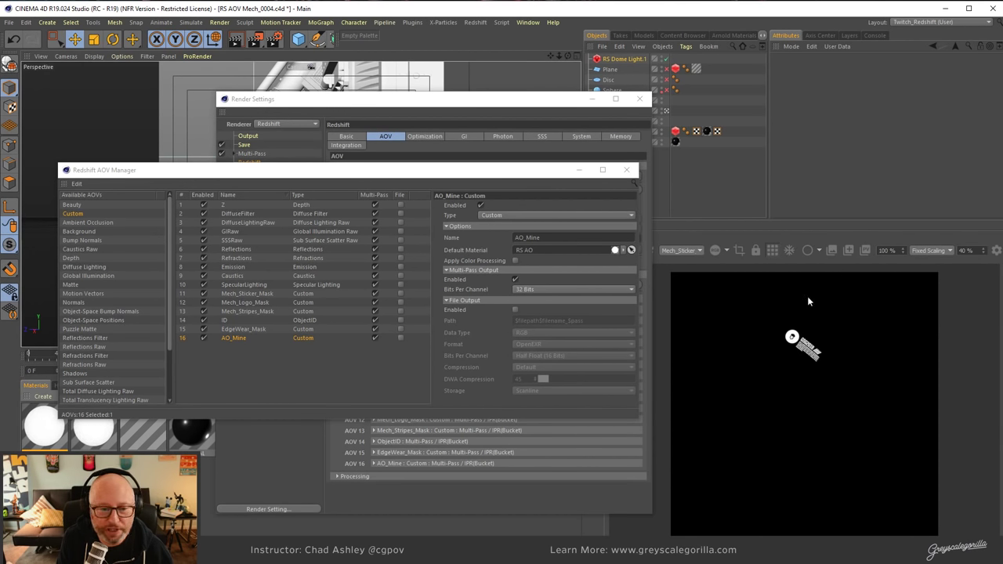
Close the AOV Manager and render settings, and open the MECH METAL material's shader graph in an enlarged window.
left_click(626, 169)
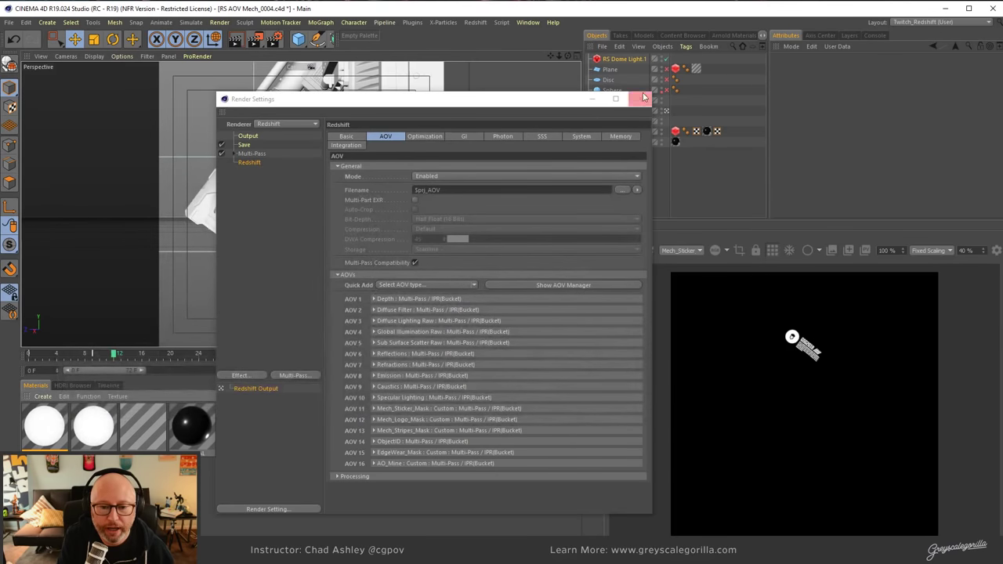
left_click(639, 99)
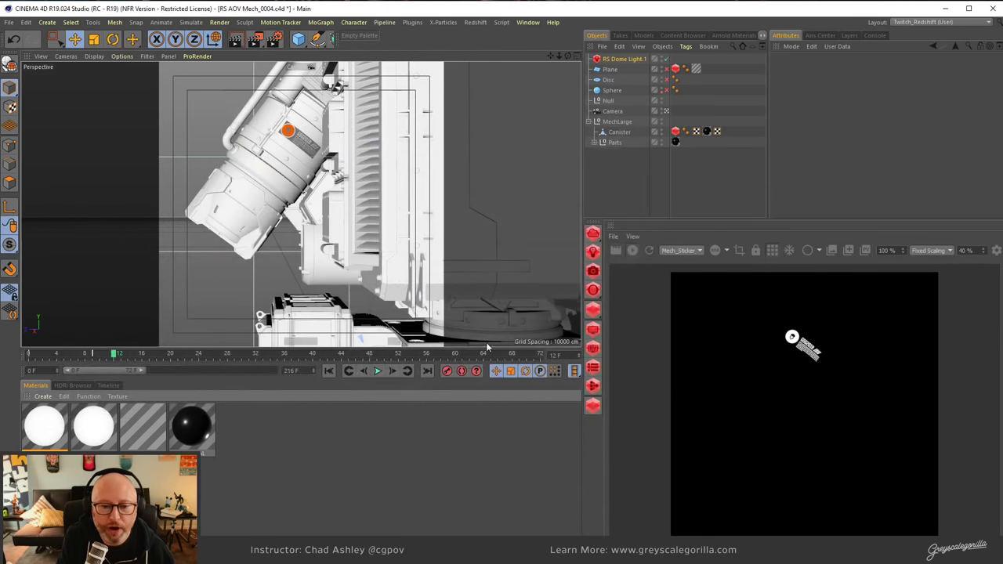
double_click(196, 438)
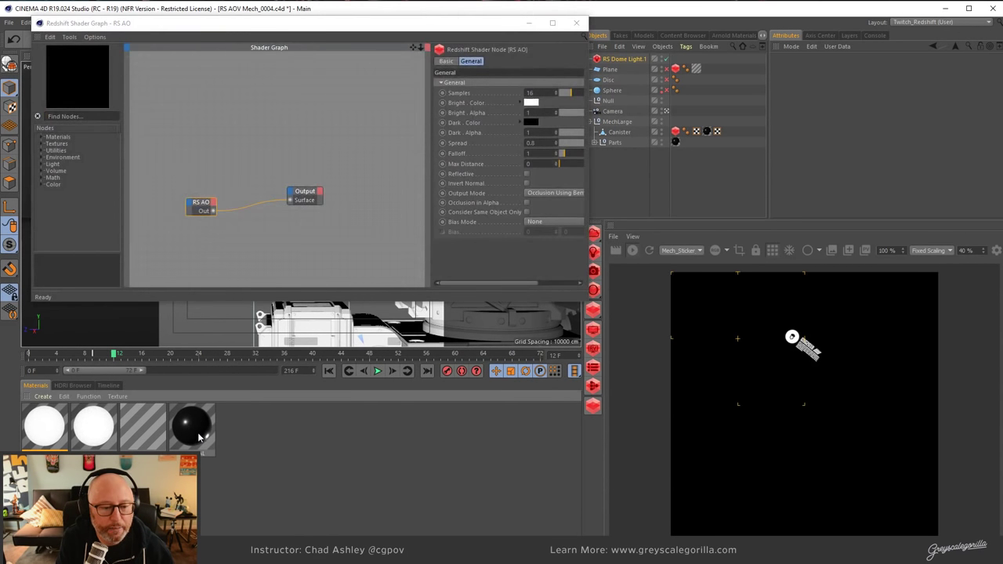
left_click(191, 431)
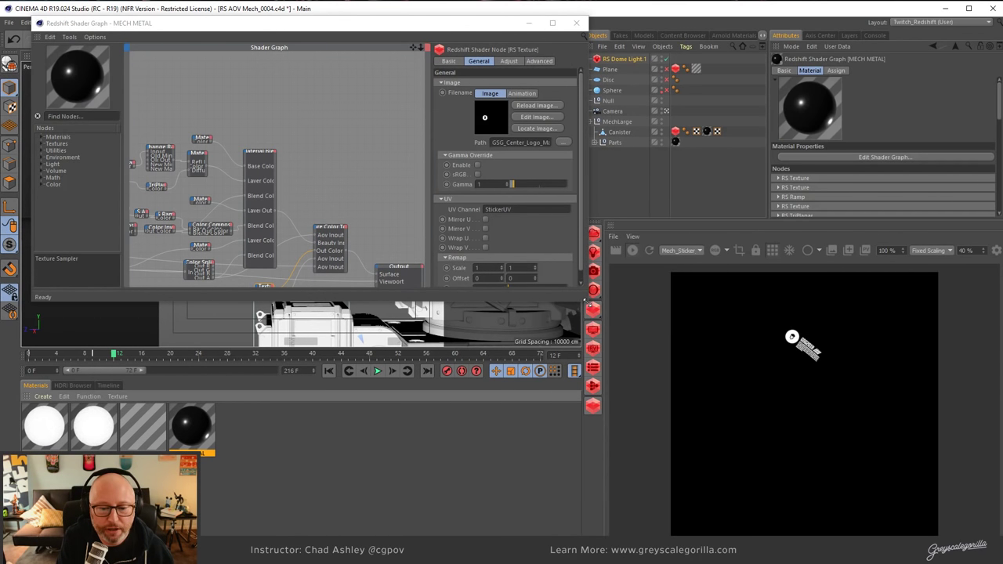
left_click(588, 302)
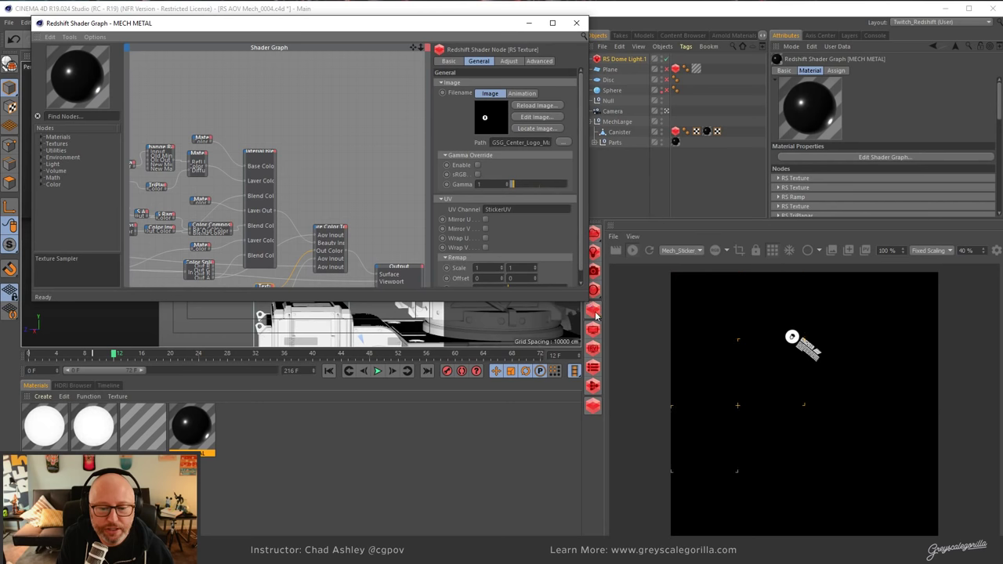
left_click_drag(586, 302, 634, 302)
left_click_drag(549, 302, 549, 515)
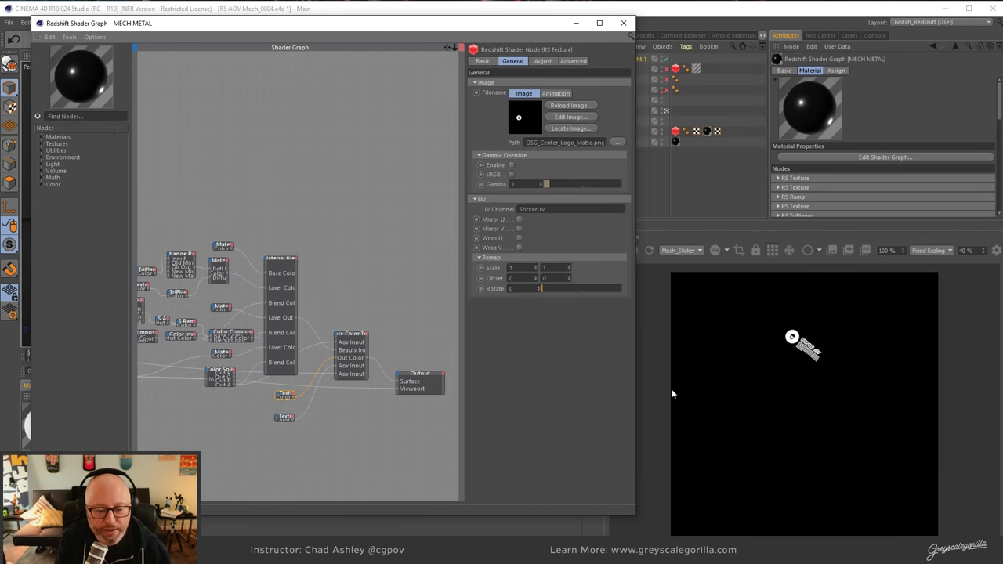
mouse_move(636, 345)
left_mouse_down()
mouse_move(657, 346)
mouse_move(616, 352)
mouse_move(639, 355)
left_mouse_up()
Select the RS Texture node that feeds the RS Color Splitter with GSG_MECH_GRAPHIC.png in the shader graph.
middle_click_drag(329, 322, 467, 289)
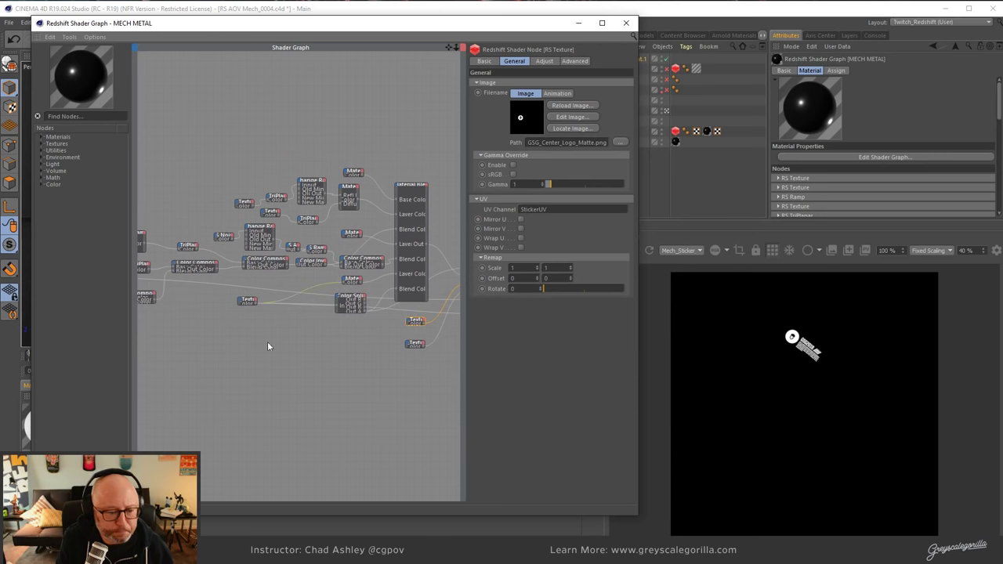
left_click(294, 356)
scroll(349, 341, "up", 5)
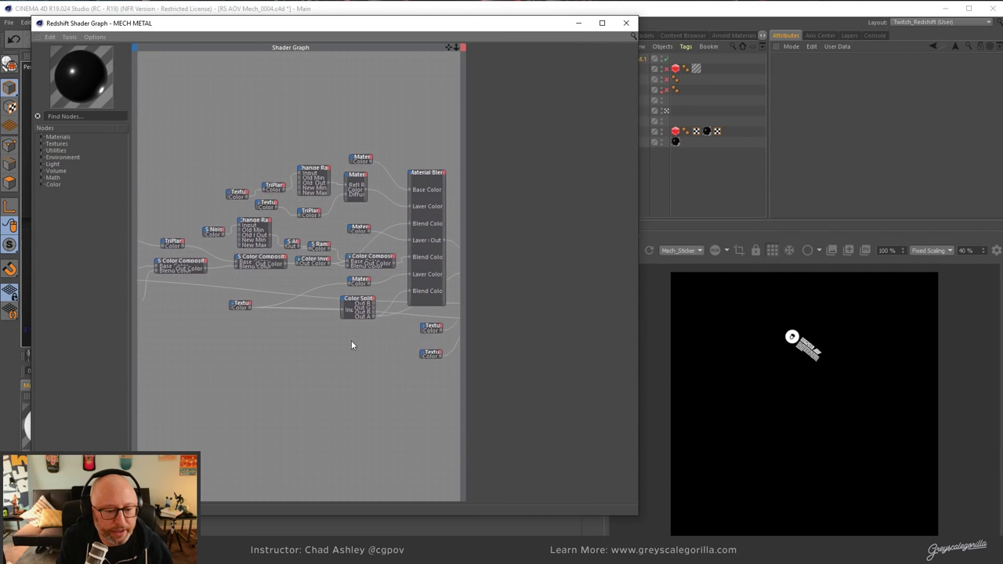
middle_click_drag(348, 346, 658, 312)
middle_click_drag(317, 261, 301, 277)
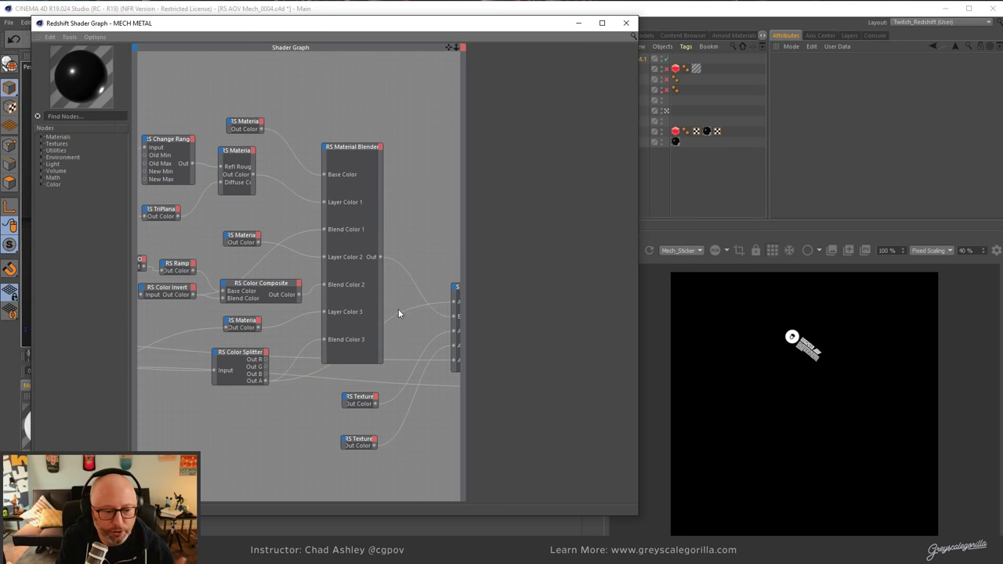
middle_click_drag(249, 403, 404, 362)
left_click(212, 316)
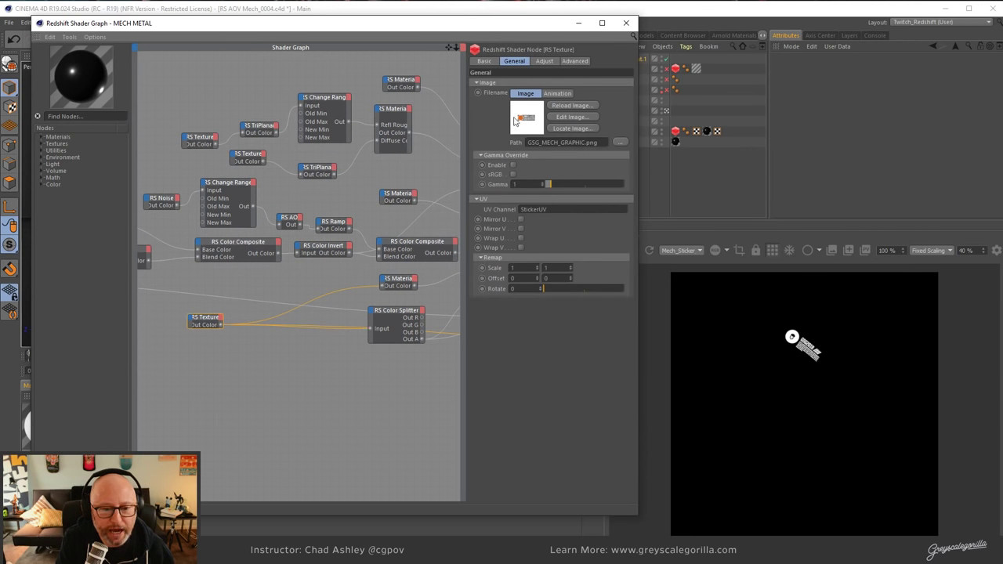
Locate GSG_MECH_GRAPHIC.png on disk, examine its transparency in XnView MP, and minimize the viewer.
left_click(574, 128)
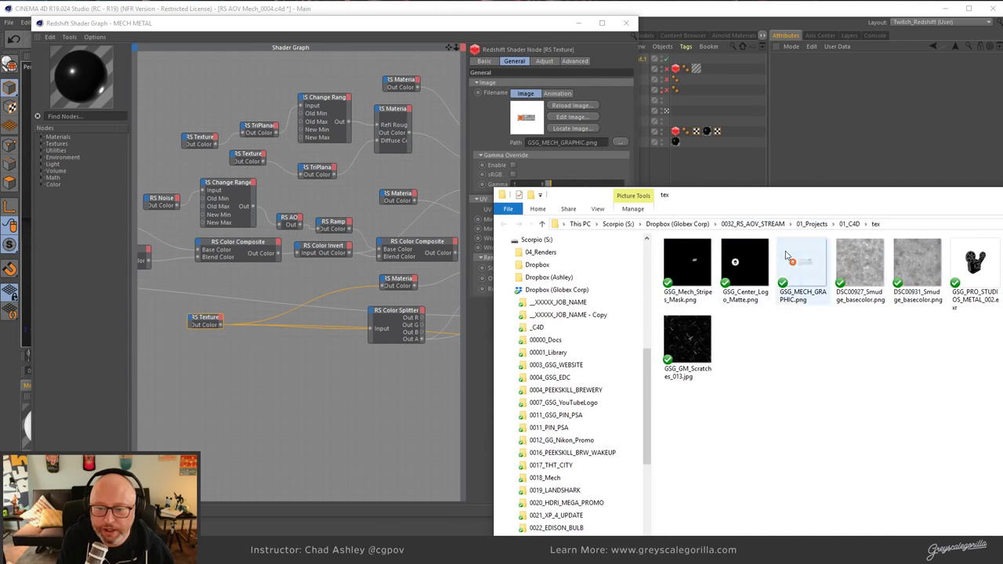
double_click(807, 263)
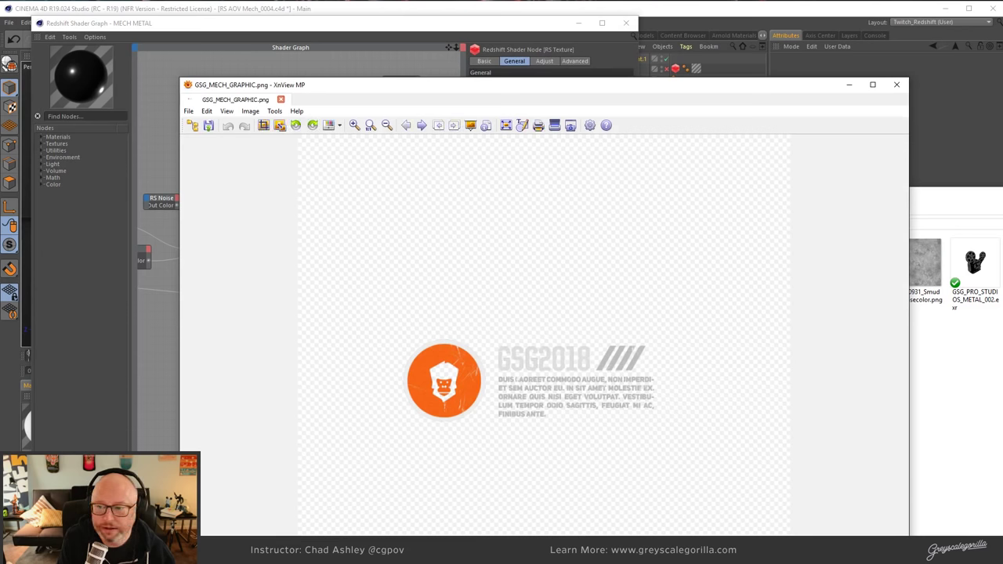
left_click(517, 554)
left_click(517, 555)
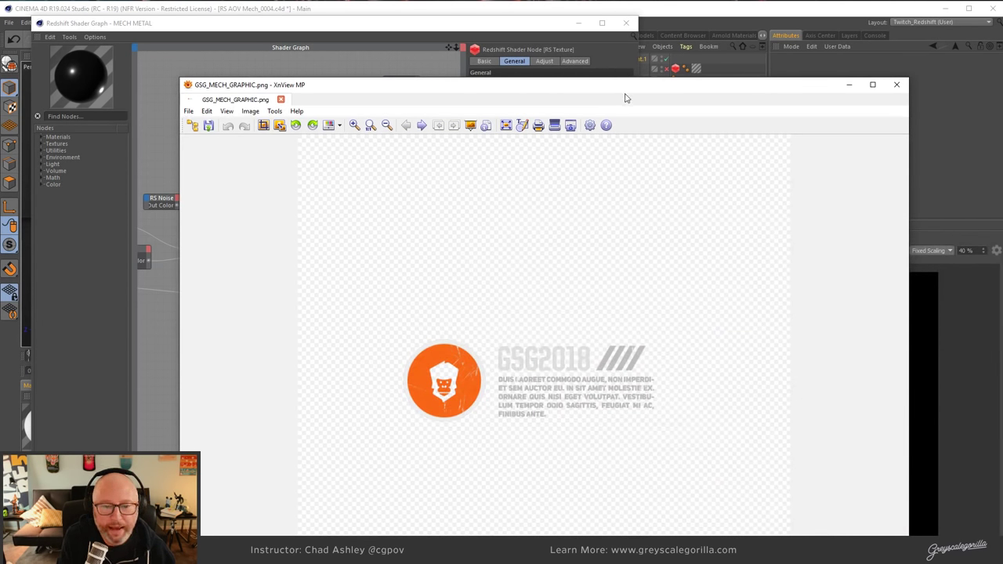
left_click_drag(621, 86, 651, 42)
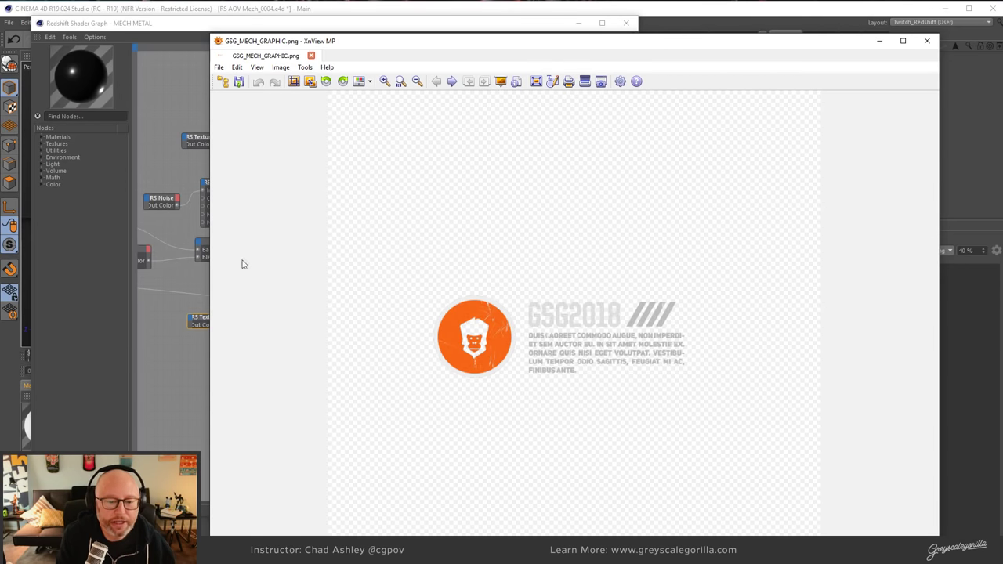
left_click(879, 40)
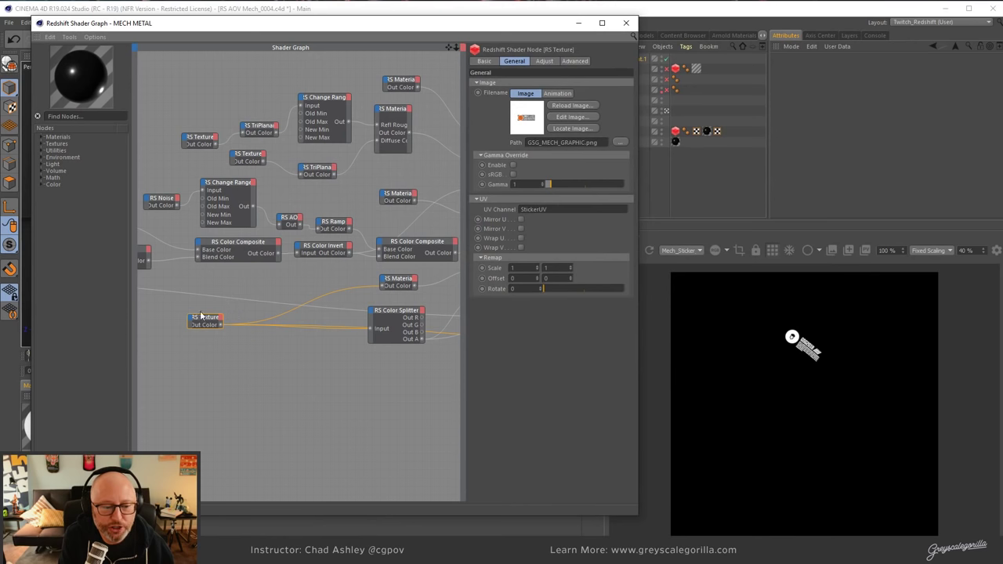
Inspect the RS Color Splitter and the RS Material node that the sticker graphic texture feeds.
left_click_drag(196, 326, 234, 343)
left_click(400, 312)
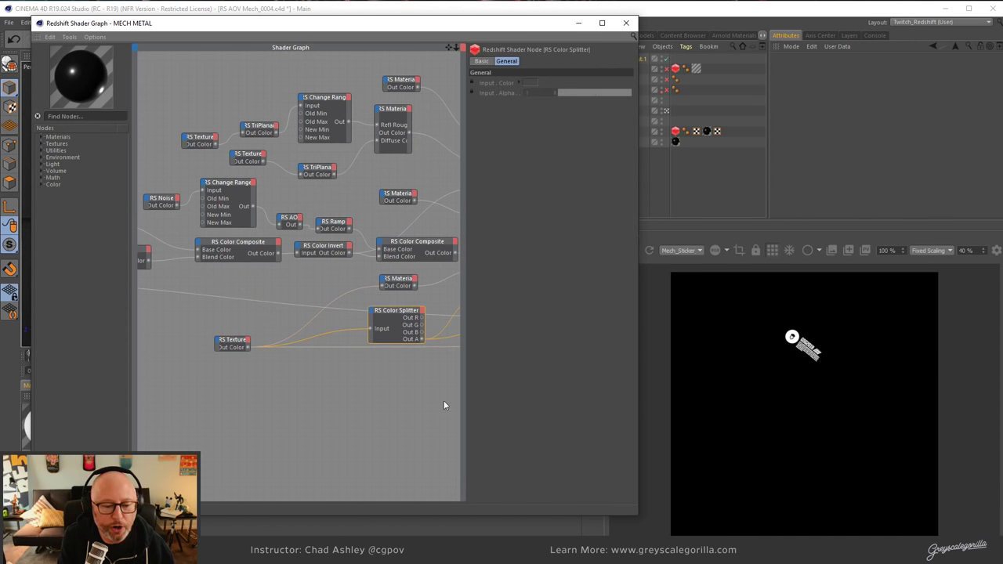
mouse_move(410, 322)
left_mouse_down()
mouse_move(373, 321)
mouse_move(407, 323)
left_mouse_up()
middle_click_drag(386, 293, 335, 297, "alt")
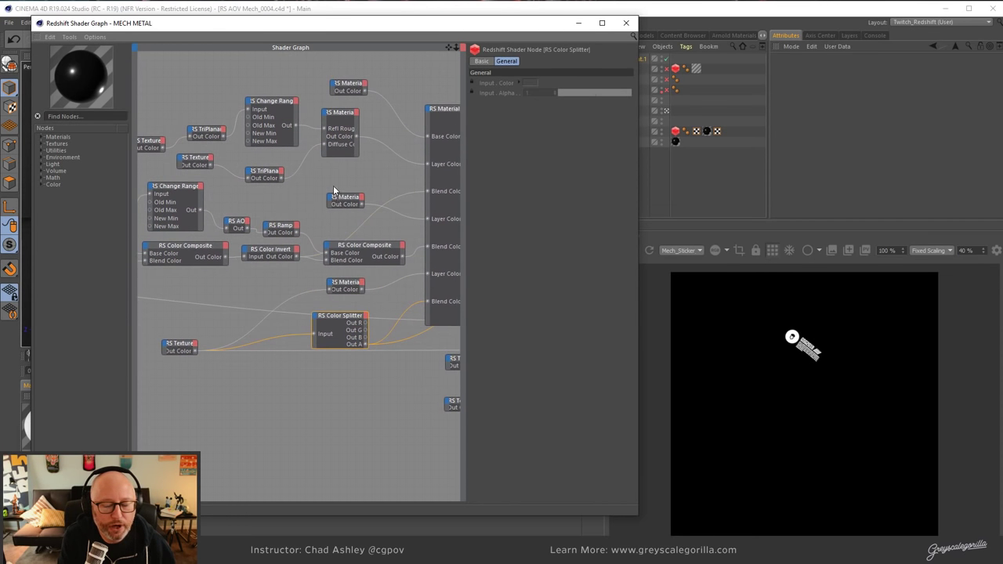
left_click(348, 288)
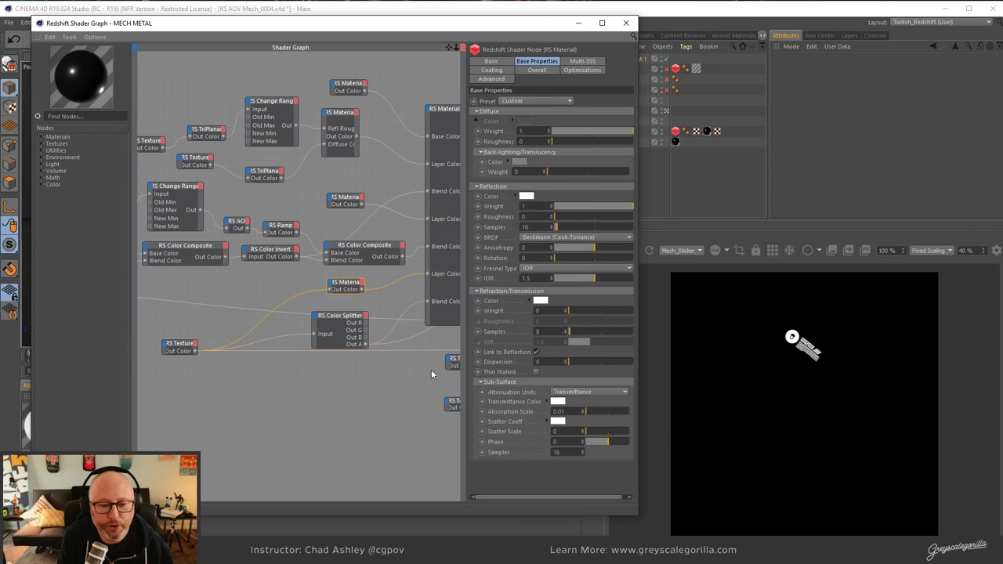
Switch the render view back to the Beauty pass.
left_click(680, 256)
left_click(680, 260)
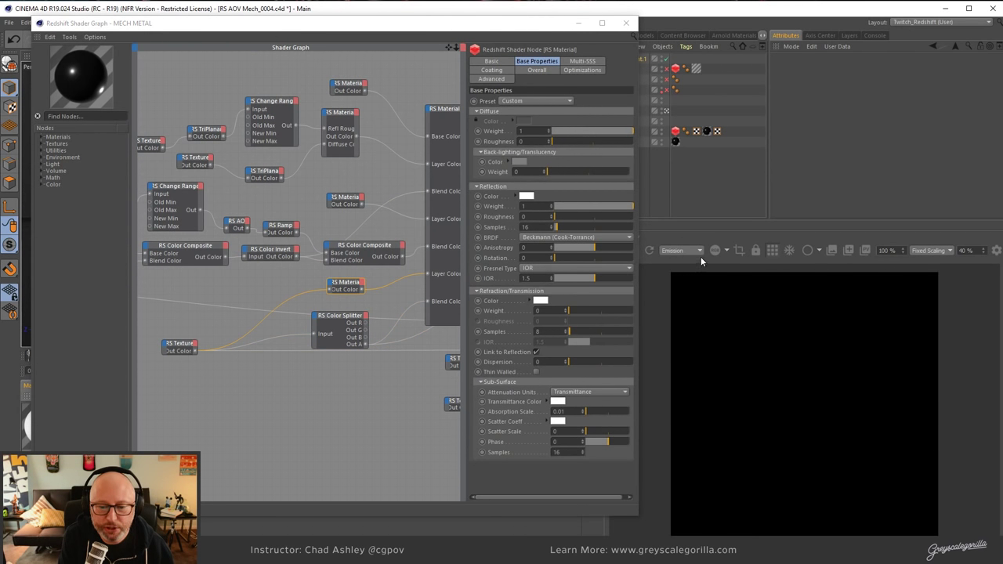
left_click(699, 253)
left_click(701, 271)
left_click(687, 259)
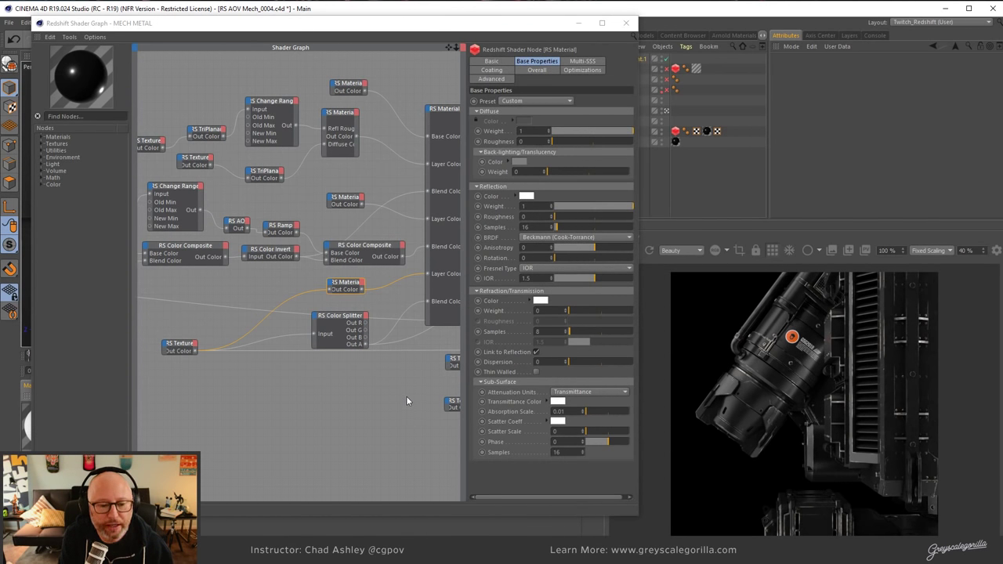
Search the node list for "ao" and examine the AOV names assigned in the RS Store Color To AOV node.
middle_click_drag(377, 380, 189, 363)
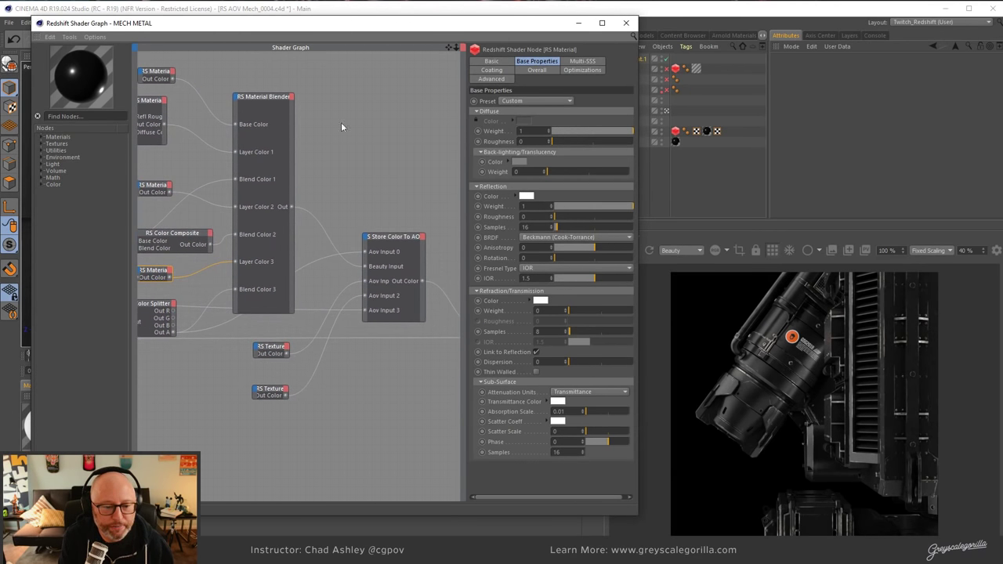
left_click(81, 116)
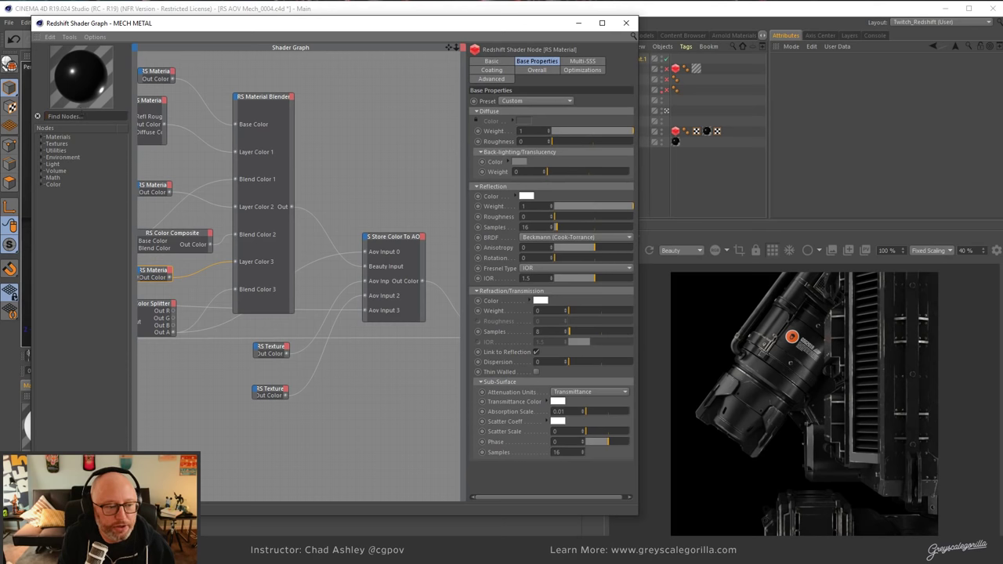
type("ao")
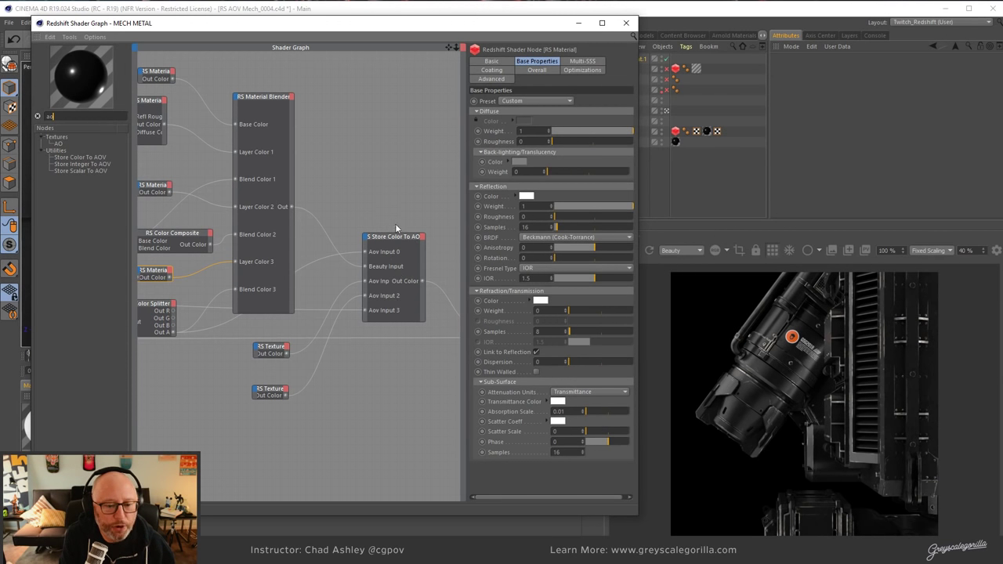
left_click_drag(396, 237, 403, 242)
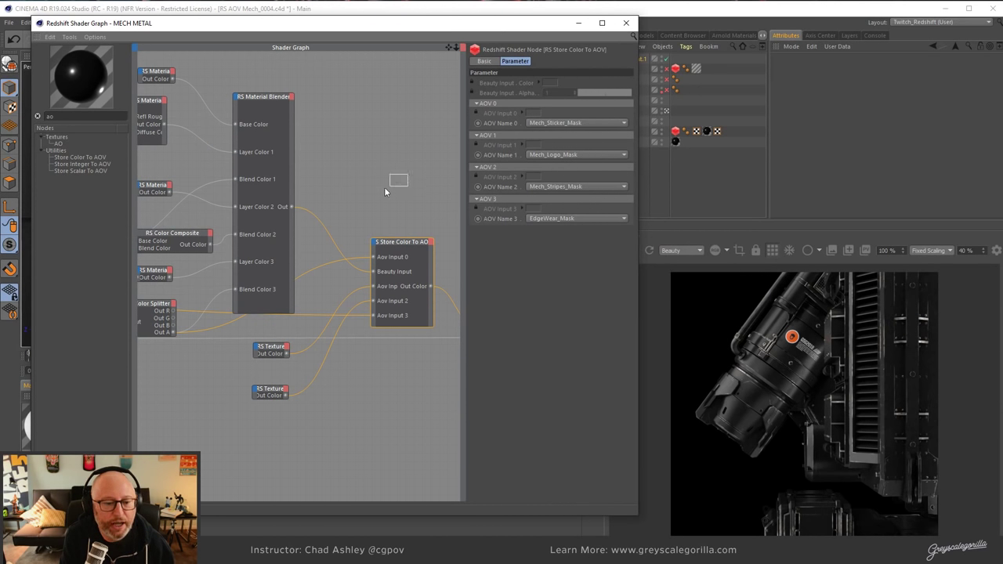
left_click_drag(385, 188, 381, 190)
right_click_drag(431, 171, 353, 199, "alt")
middle_click_drag(404, 186, 358, 204, "alt")
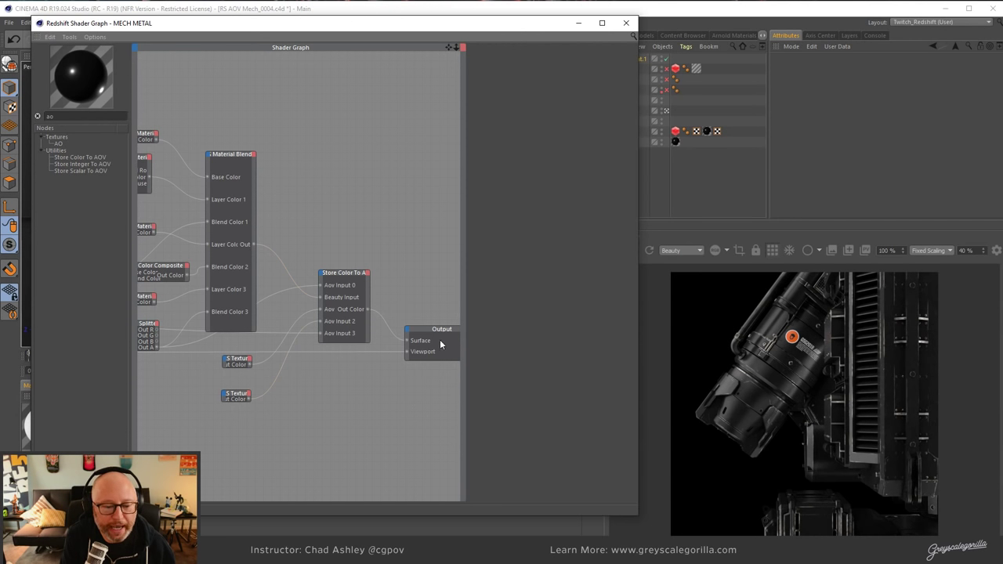
Inspect the Output node and list the available input ports of the RS Store Color To AOV node.
left_click_drag(444, 330, 440, 332)
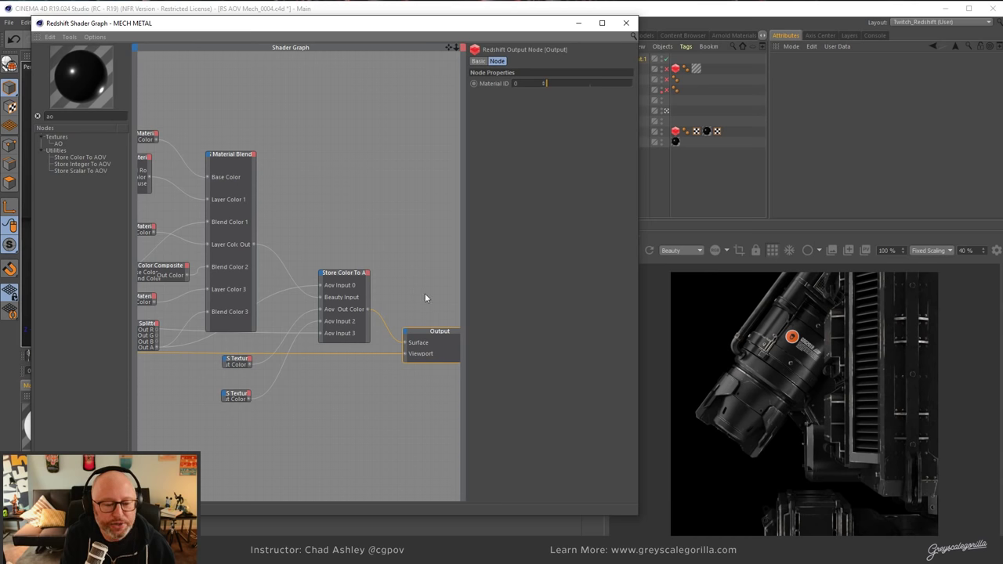
left_click(343, 275)
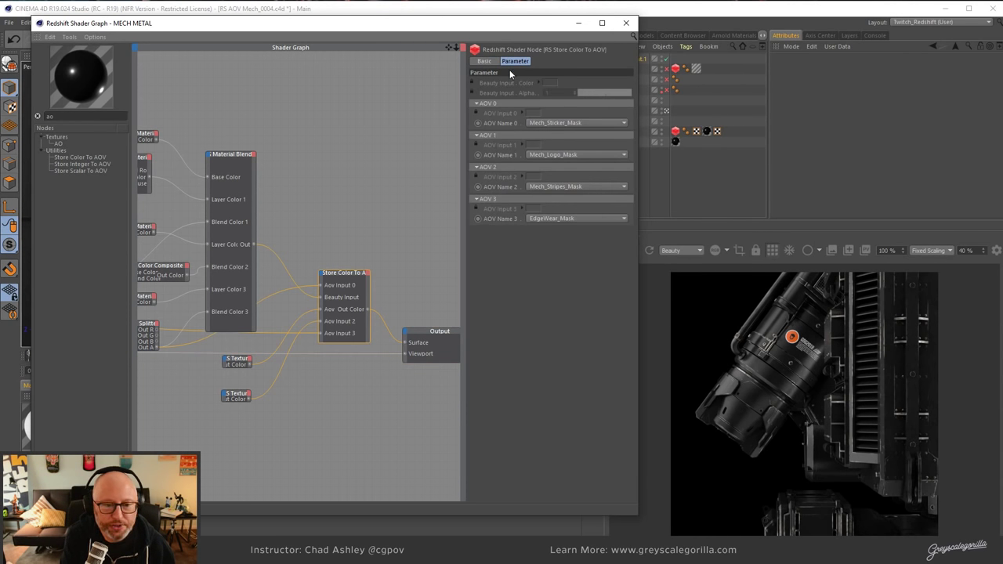
left_click(322, 274)
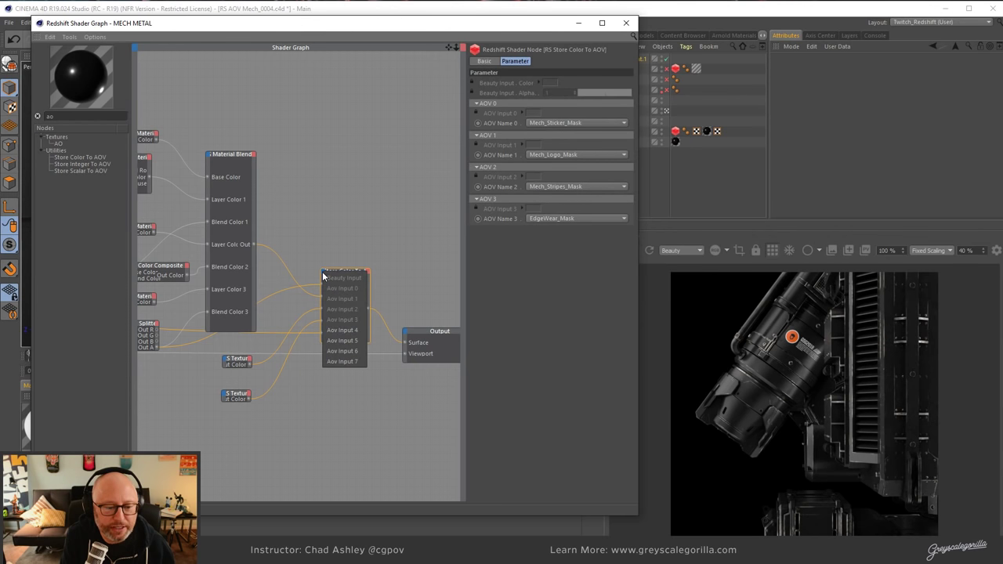
left_click(416, 215)
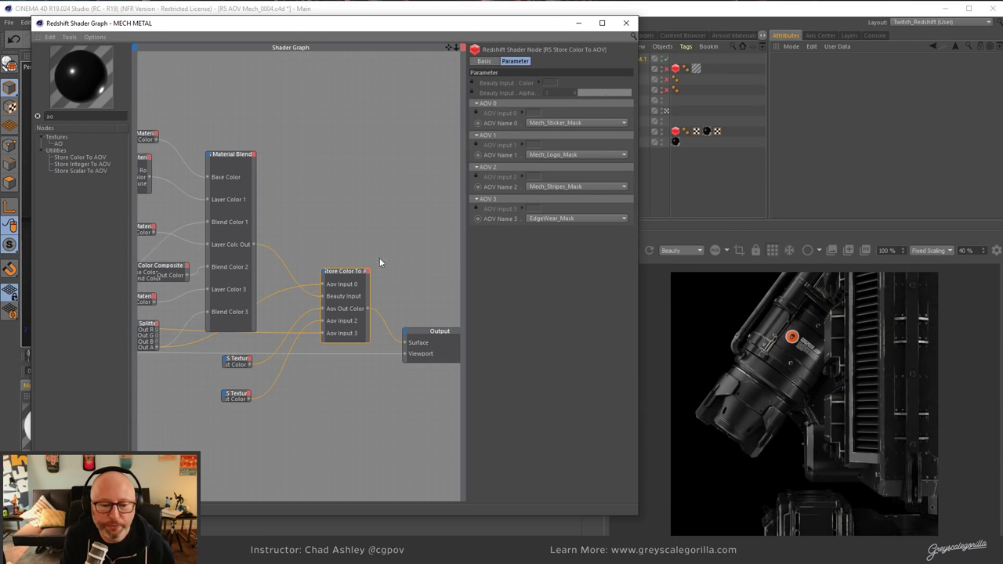
Preview the red channel of the sticker graphic's RS Color Splitter by wiring Out R to the Output's Surface, moving the splitter lower in the graph.
middle_click_drag(318, 242, 380, 197)
right_click_drag(242, 363, 237, 335, "alt")
middle_click_drag(237, 335, 329, 355, "alt")
left_click(284, 327)
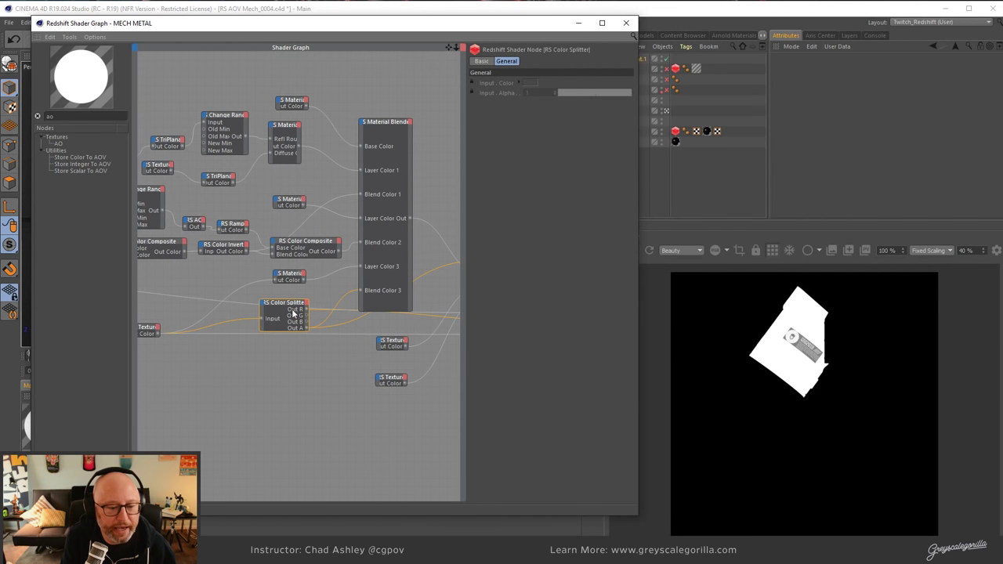
left_click_drag(286, 307, 274, 343)
middle_click_drag(345, 360, 257, 359)
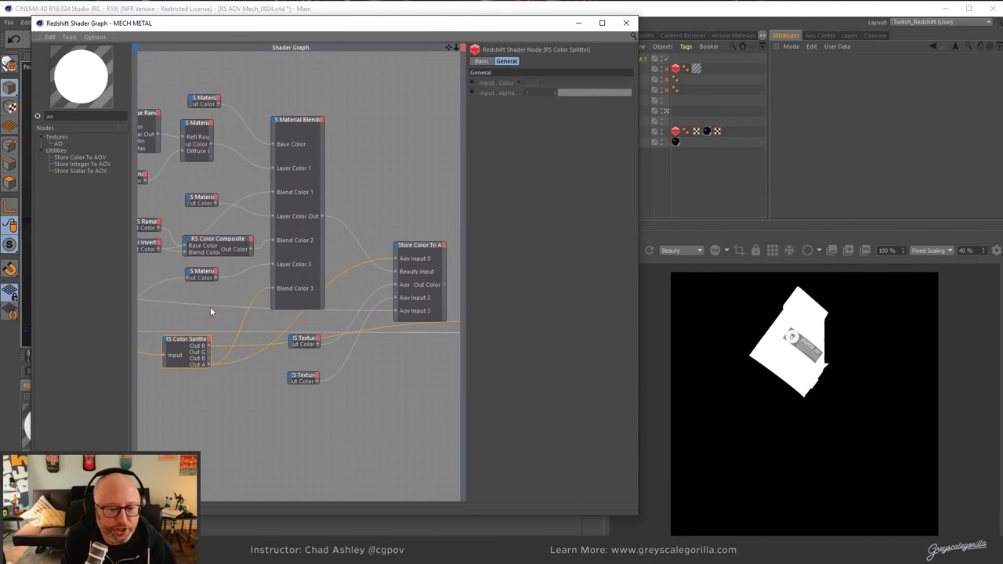
right_click_drag(390, 411, 332, 418, "alt")
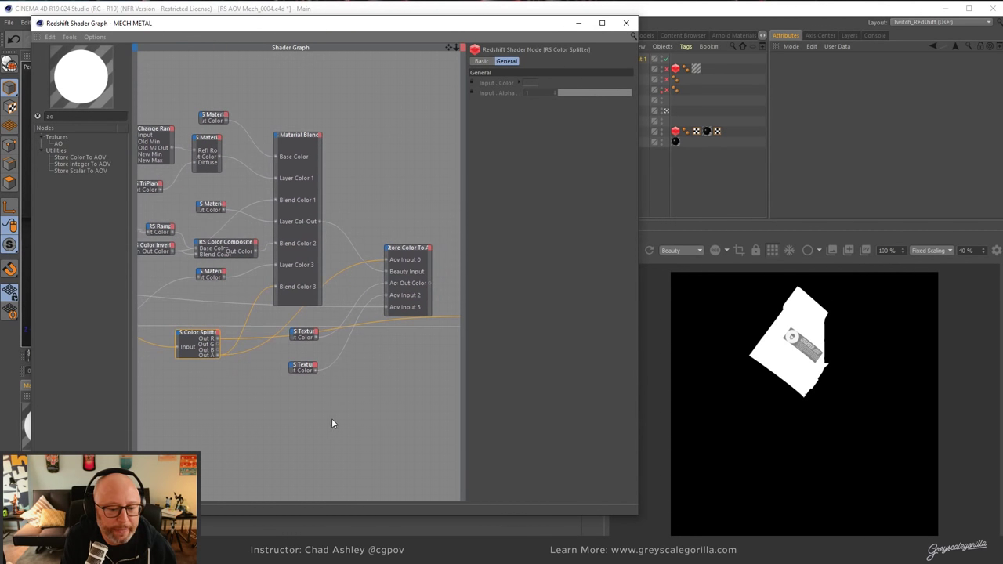
middle_click_drag(372, 402, 340, 384, "alt")
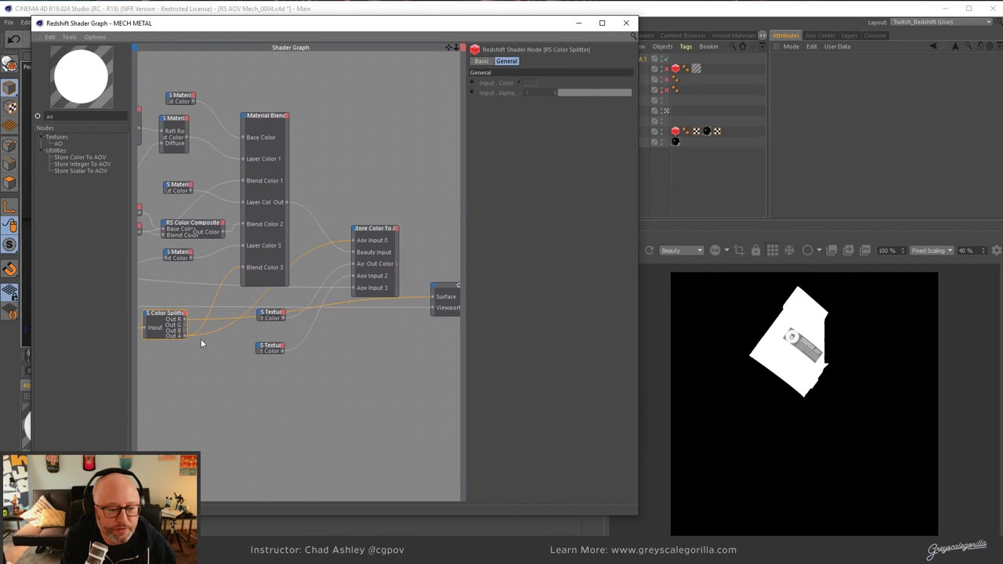
Preview the splitter's Out A through the Output's Surface and restore the RS Store Color To AOV connection to Surface.
left_click_drag(185, 335, 433, 298)
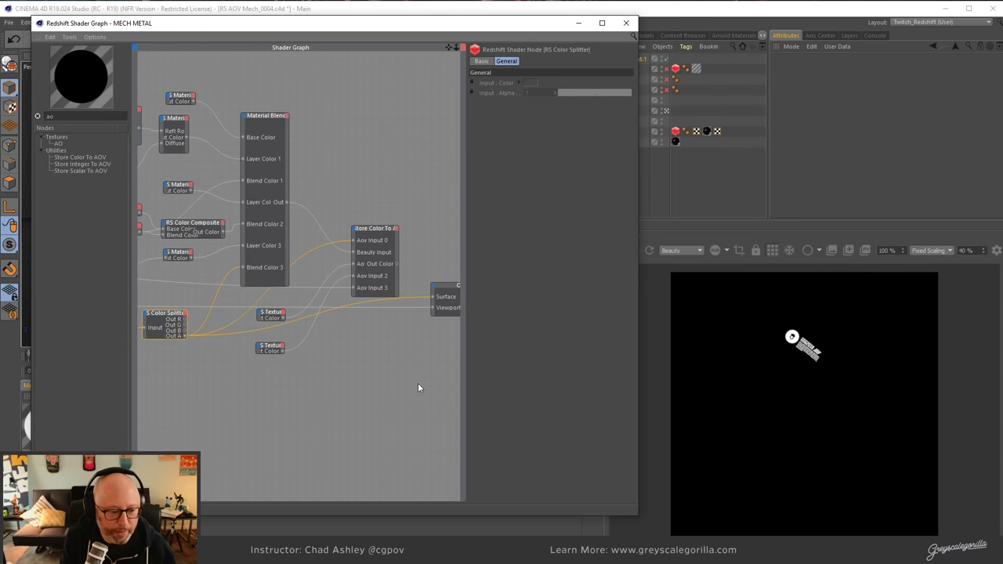
mouse_move(312, 395)
middle_mouse_down()
mouse_move(336, 416)
mouse_move(304, 406)
mouse_move(316, 405)
middle_mouse_up()
left_click_drag(395, 286, 394, 290)
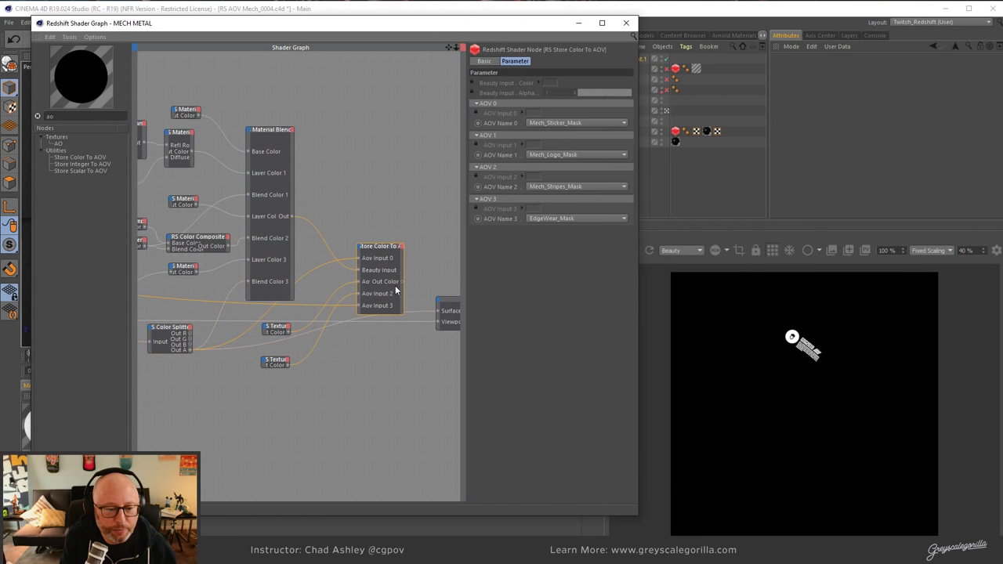
key("o")
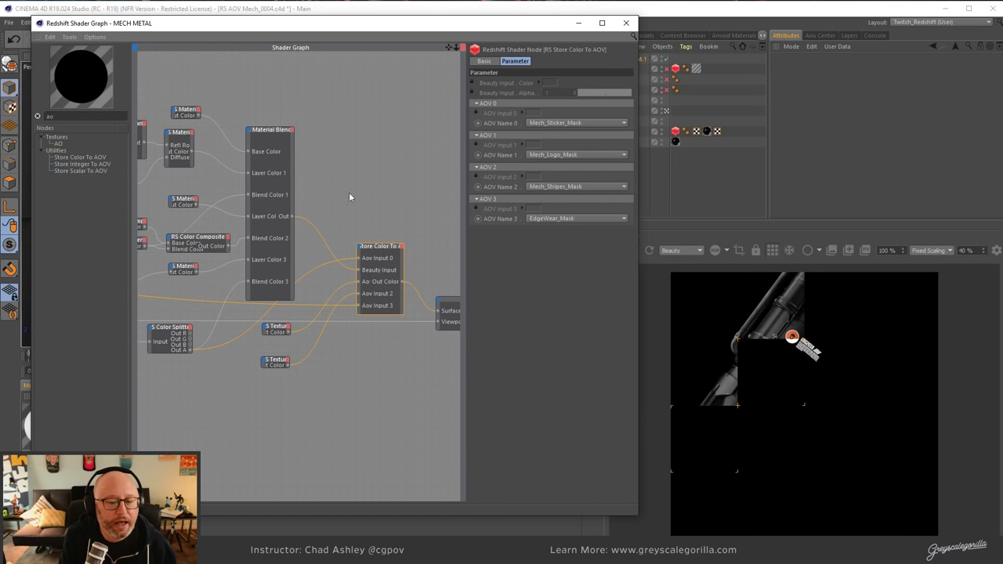
Duplicate the RS Color Splitter below the original and connect the GSG_MECH_GRAPHIC.png texture's Out Color to its Input.
middle_click_drag(237, 386, 336, 382)
left_click_drag(287, 322, 283, 378, "ctrl")
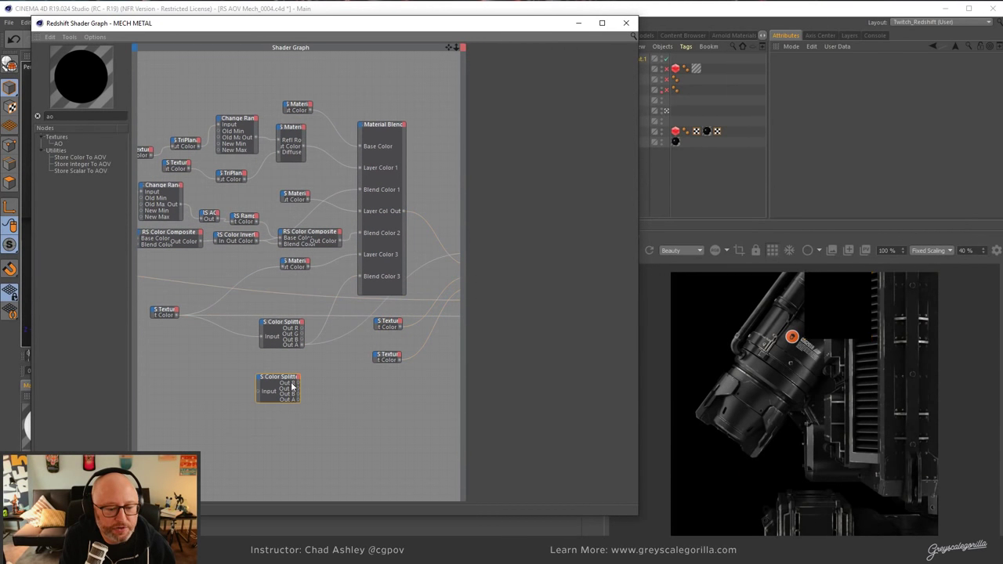
left_click(177, 315)
left_click_drag(179, 315, 258, 394)
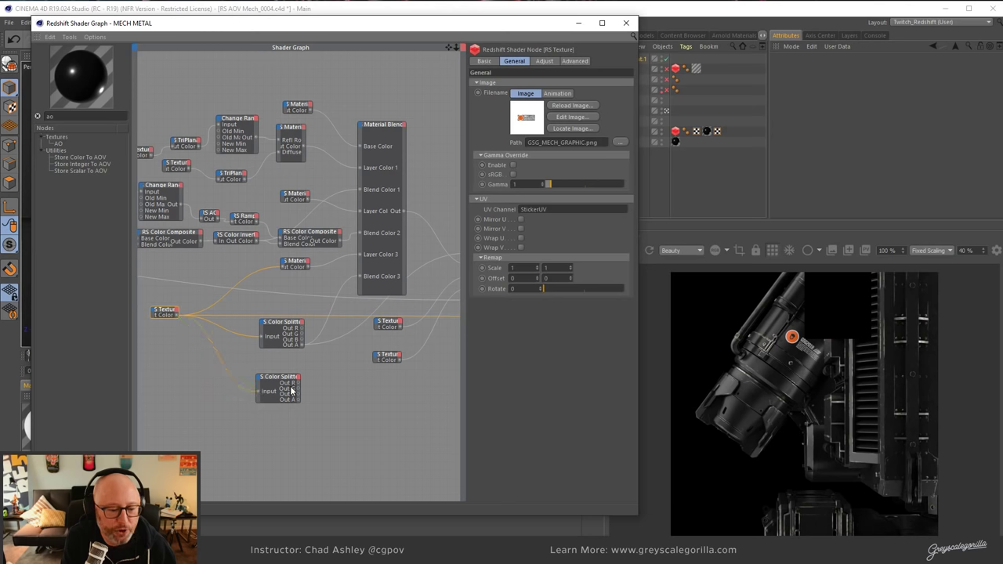
left_click(284, 381)
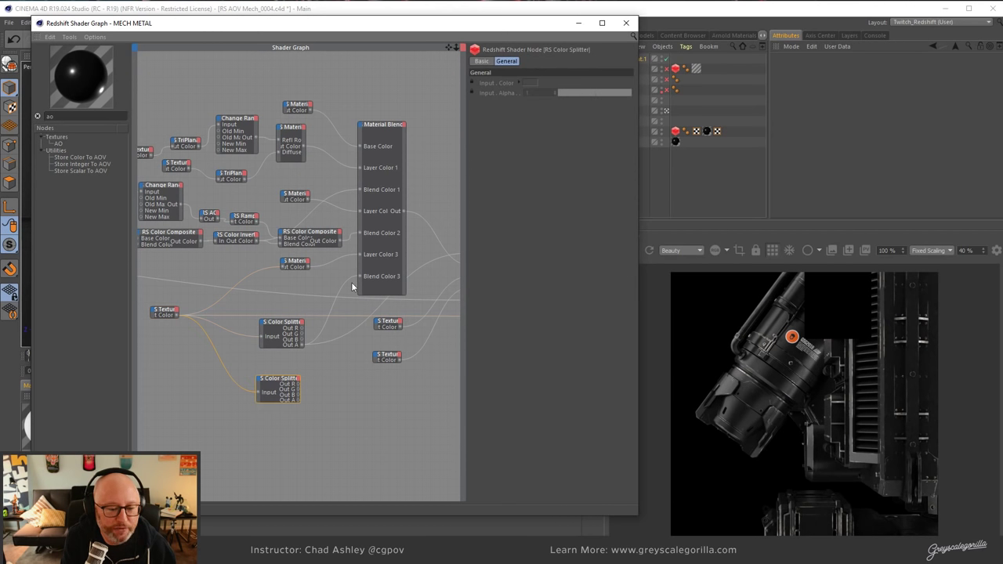
Connect Out A of the duplicate RS Color Splitter to Aov Input 4 of the RS Store Color To AOV node.
middle_click_drag(352, 283, 310, 284, "alt")
left_click(238, 288)
right_click_drag(238, 288, 289, 265, "alt")
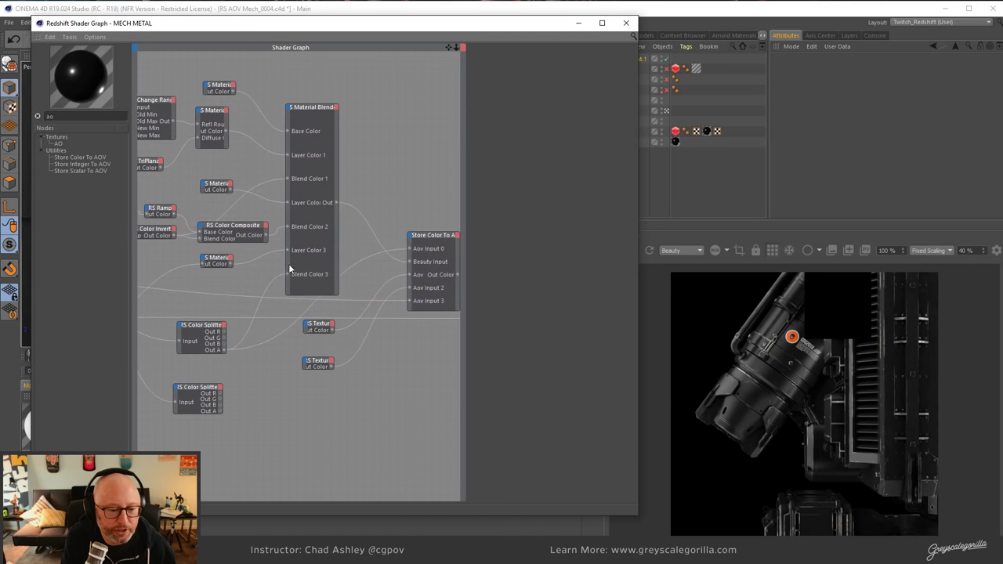
middle_click_drag(359, 294, 333, 293, "alt")
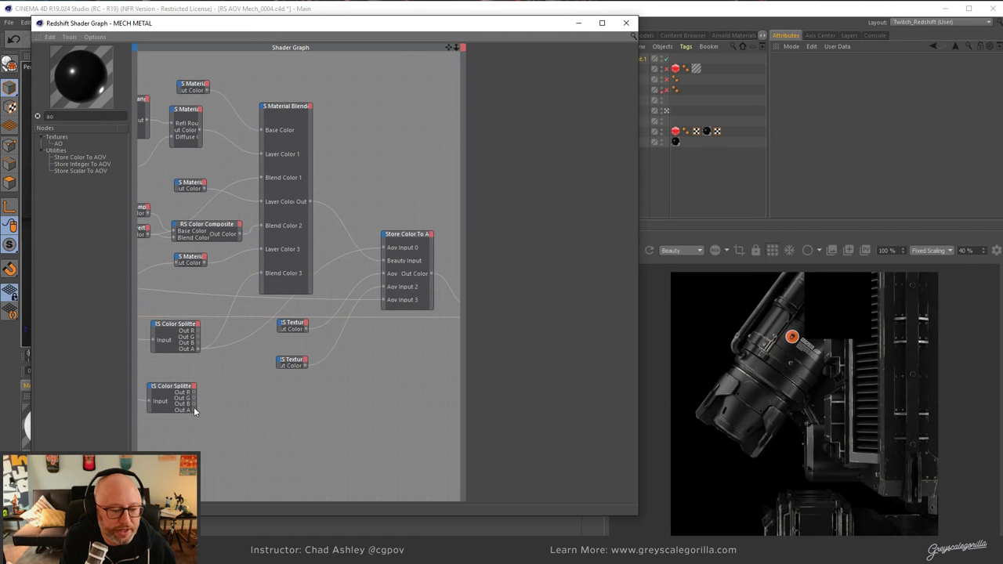
left_click(193, 406)
left_click_drag(195, 407, 202, 411)
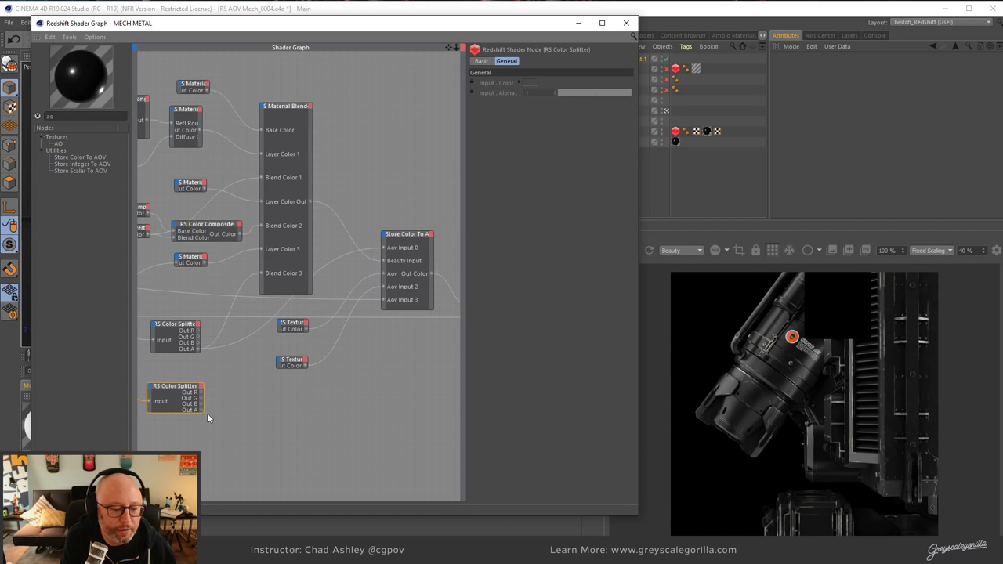
left_click_drag(338, 354, 386, 239)
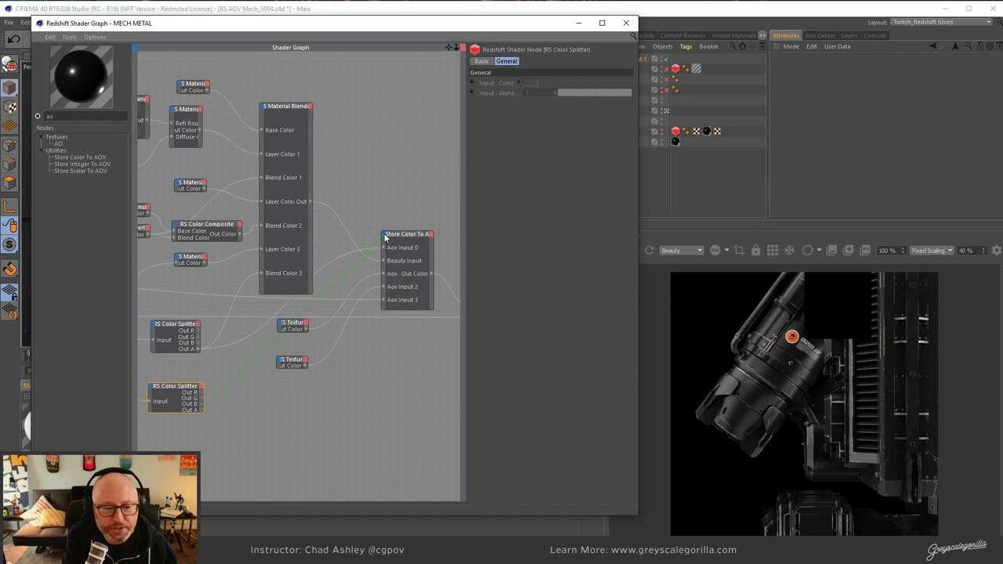
left_click(384, 235)
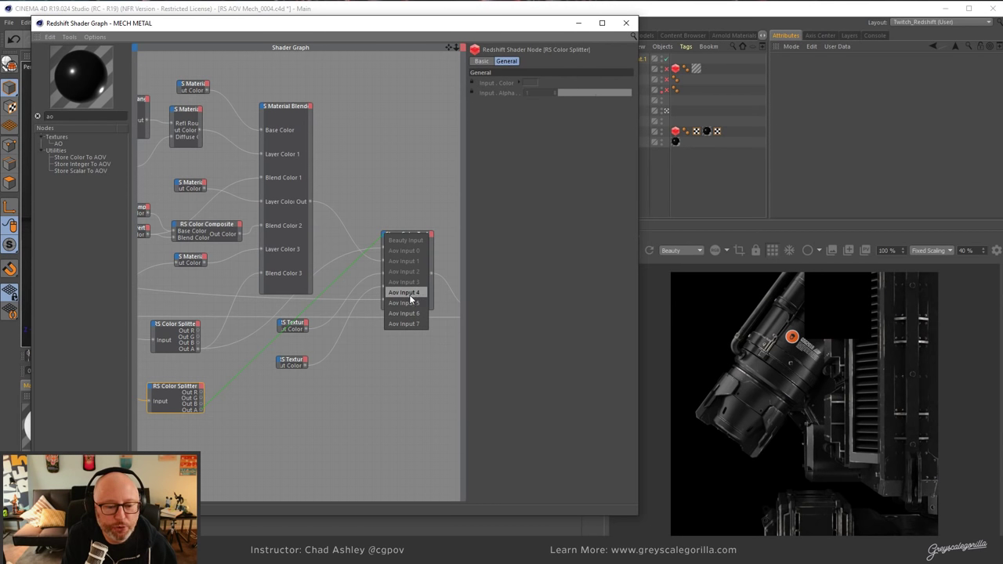
left_click(403, 292)
Create a new custom AOV named AnotherStickerMask and assign it as AOV Name 4 in the RS Store Color To AOV node.
left_click(408, 240)
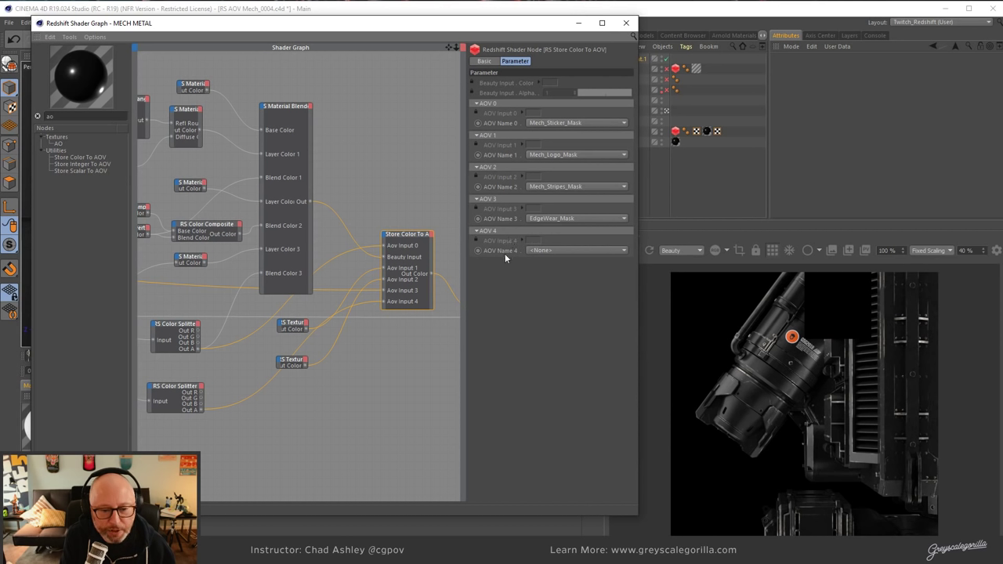
left_click(564, 250)
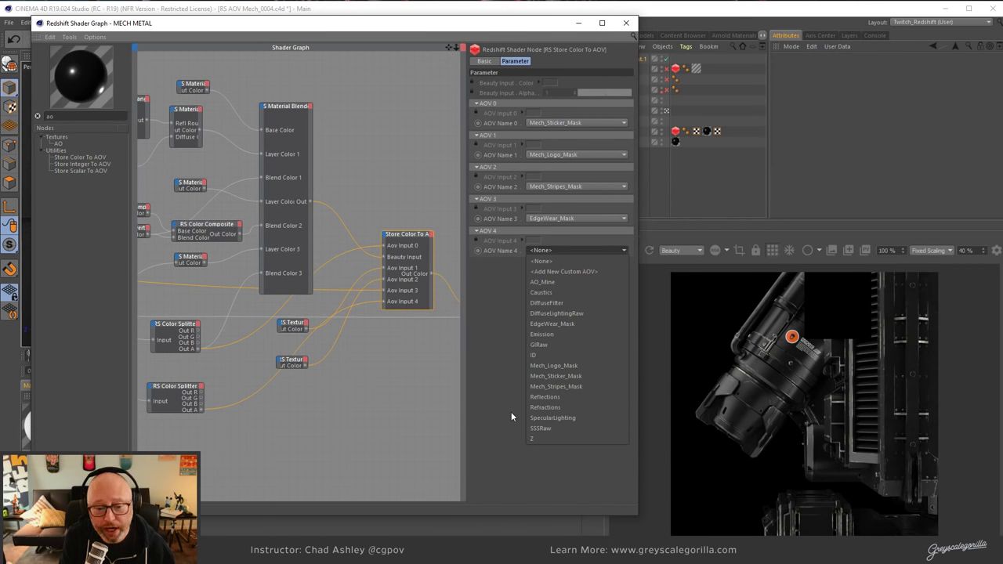
left_click(569, 272)
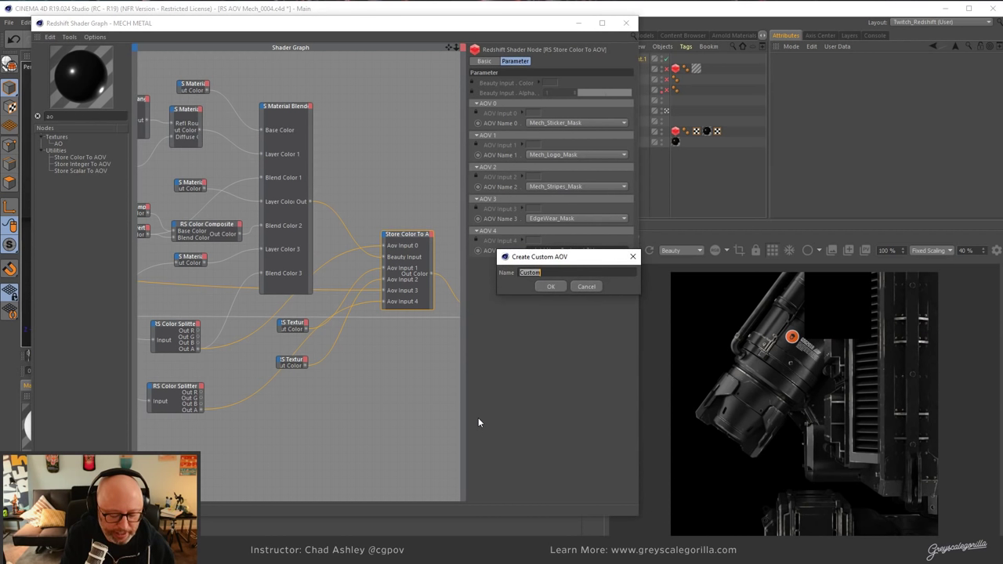
type("Anohter")
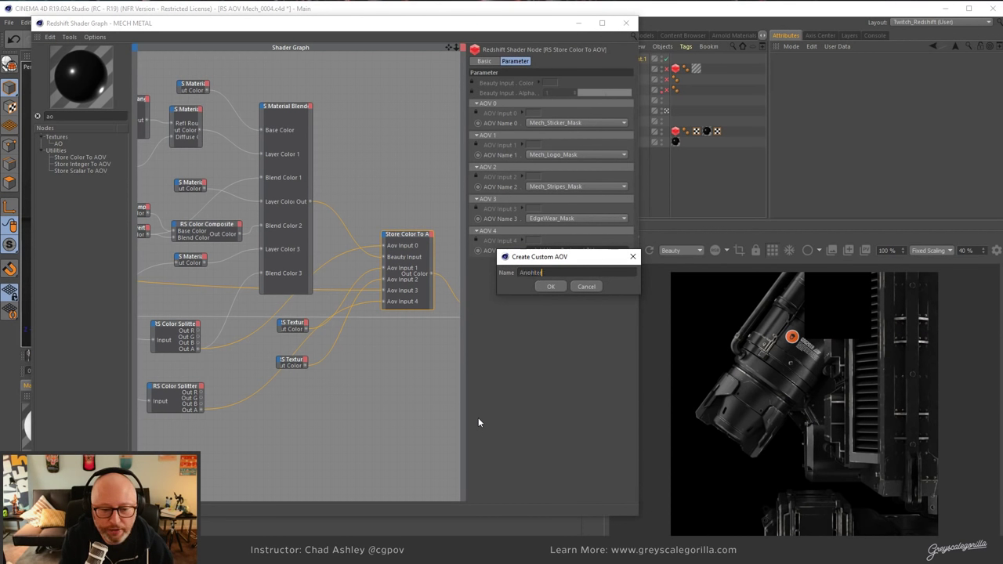
key("BackSpace")
key("BackSpace")
key("BackSpace")
key("BackSpace")
key("BackSpace")
type("otherSi")
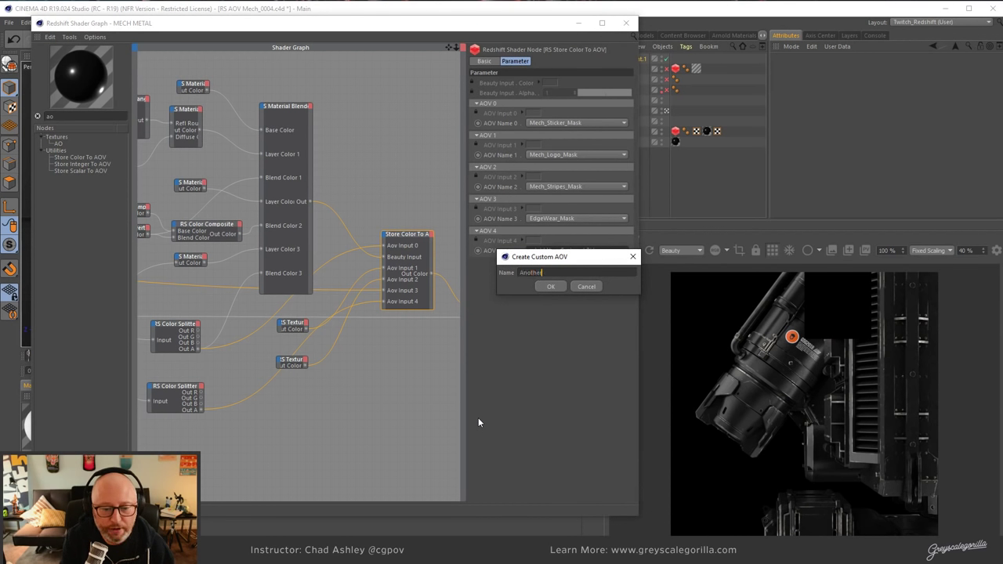
type("ick")
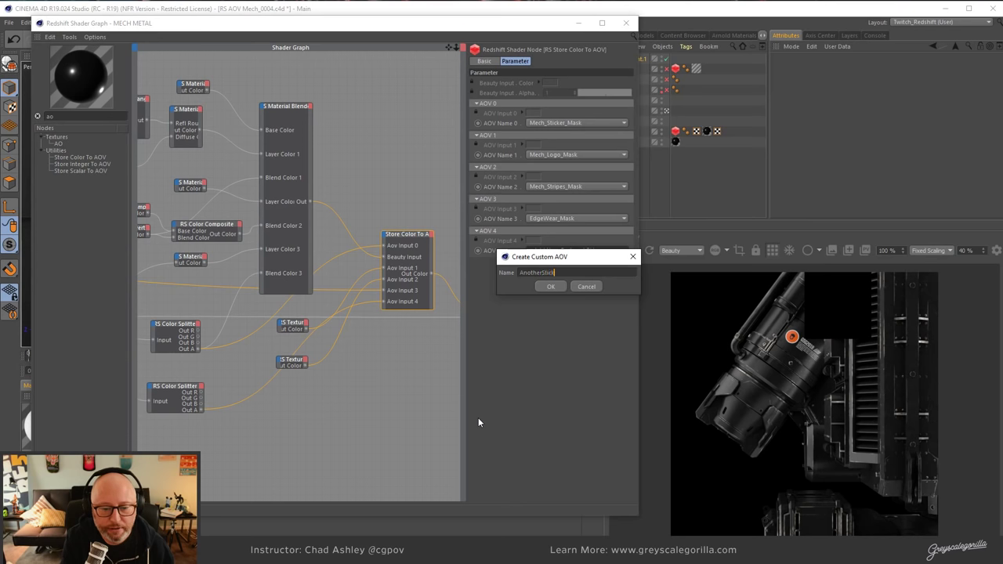
type("erMask")
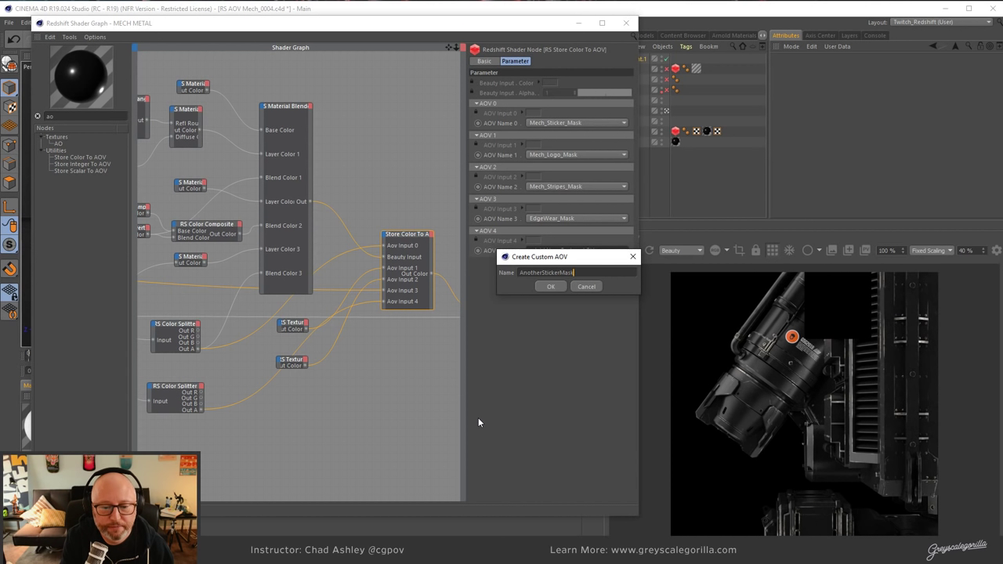
key("Return")
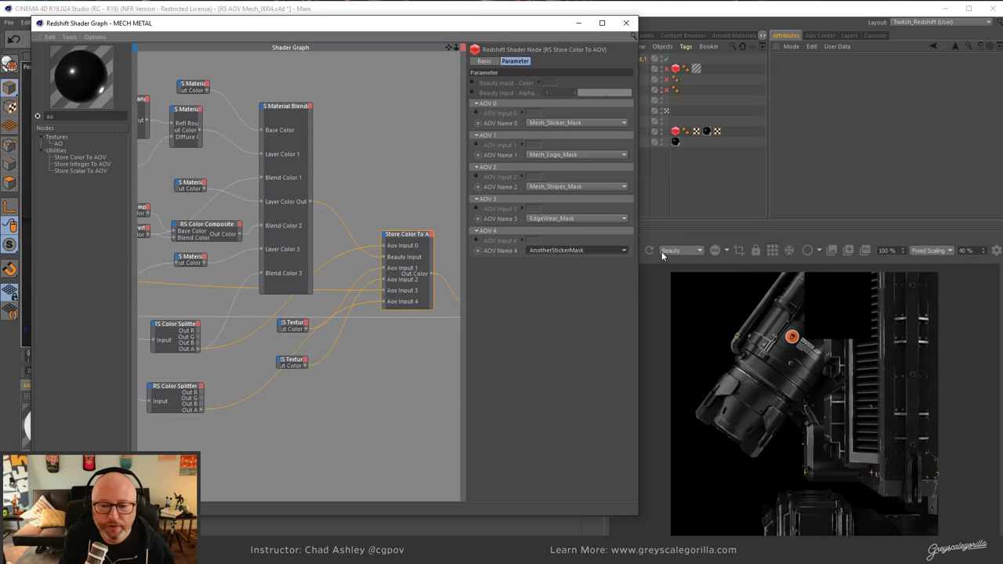
Display the AnotherStickerMask pass in the render view.
left_click(671, 296)
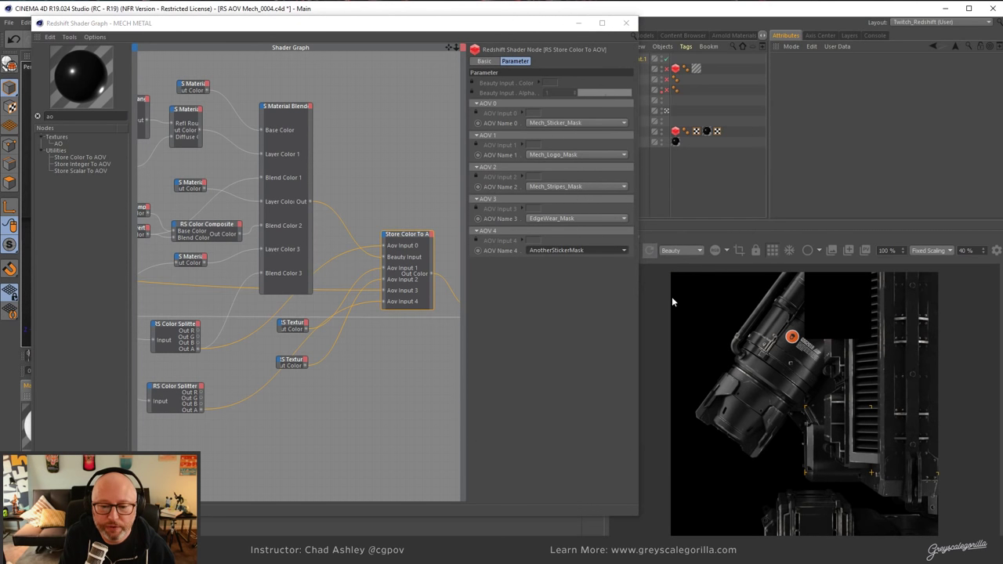
left_click(692, 252)
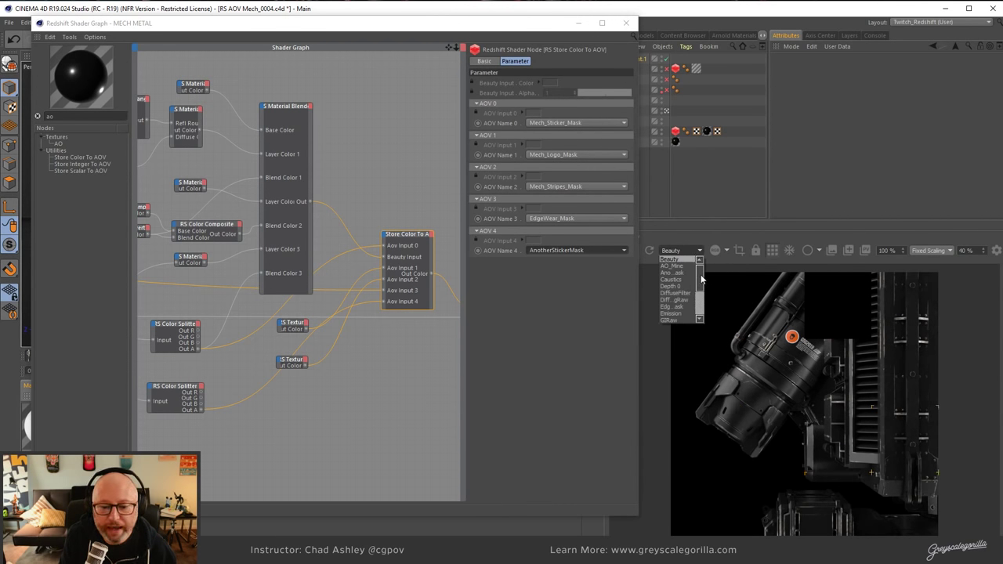
left_click_drag(702, 282, 703, 306)
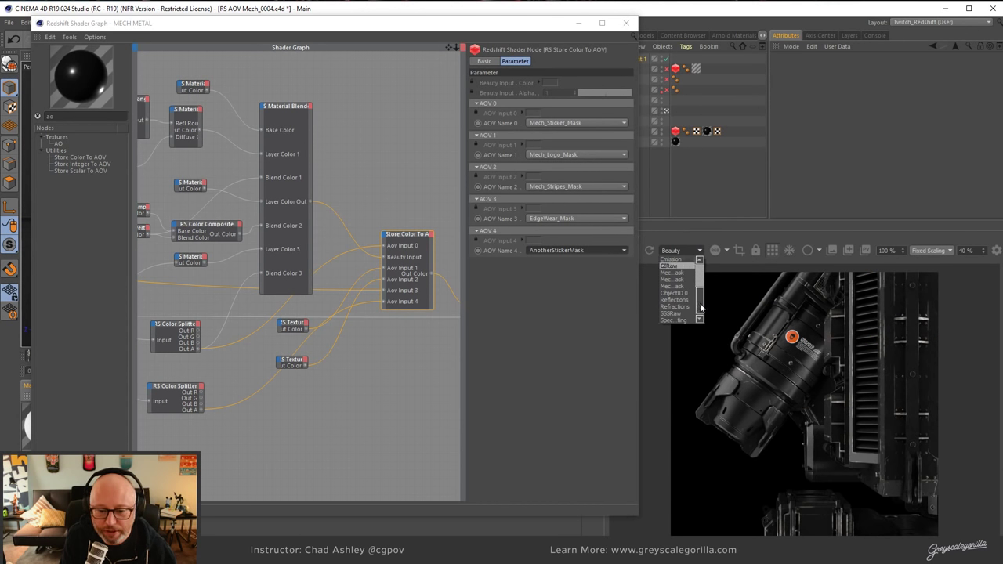
scroll(702, 285, "up", 2)
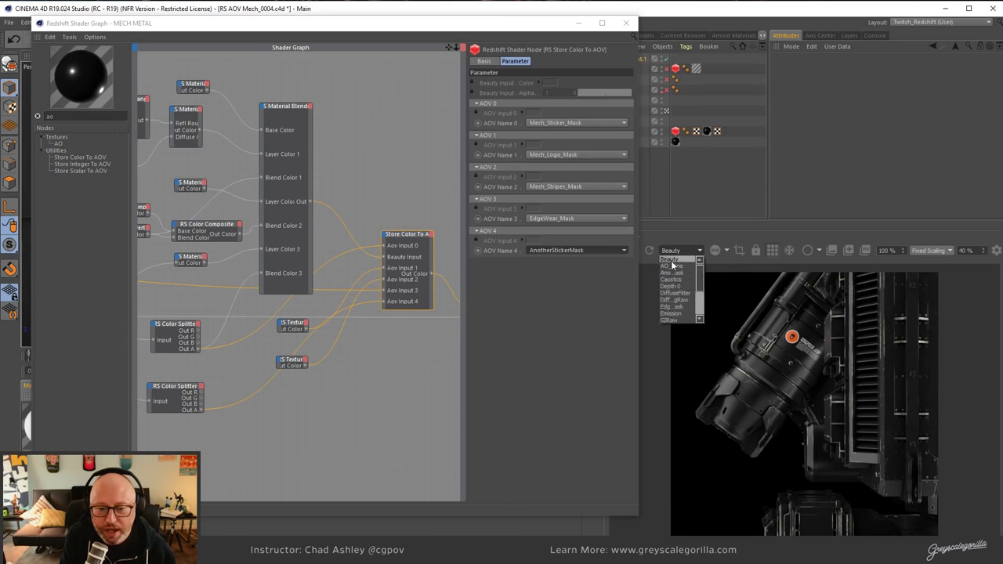
left_click(670, 273)
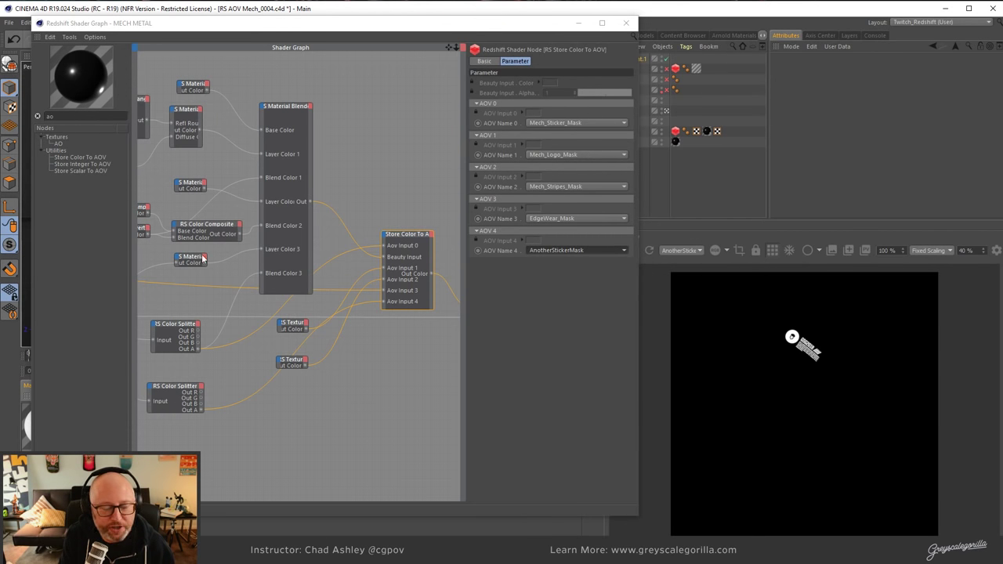
Review the texture and splitter wiring feeding the sticker mask and return the render view to the Beauty pass.
left_click(423, 365)
right_click_drag(423, 365, 239, 368, "alt")
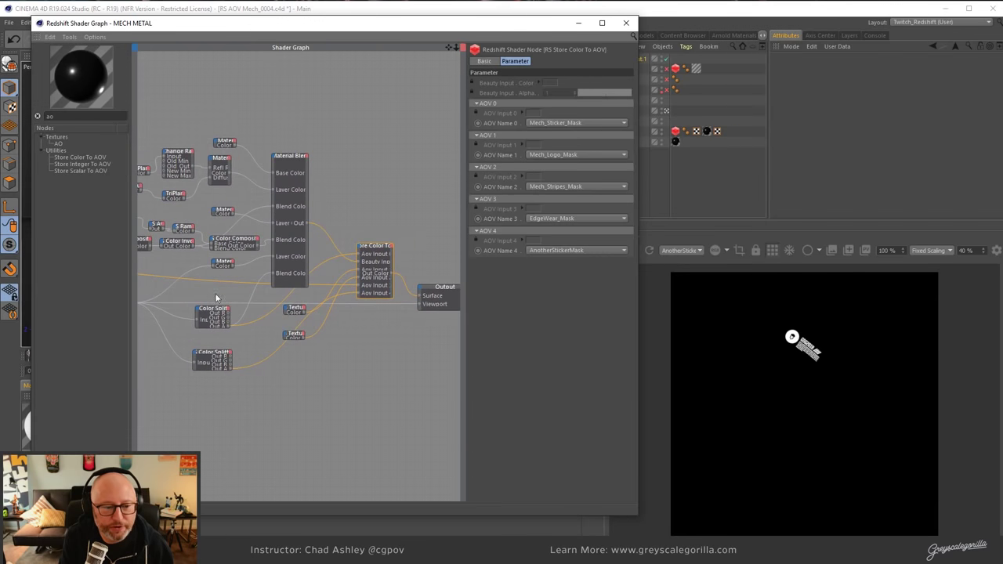
middle_click_drag(218, 295, 280, 318, "alt")
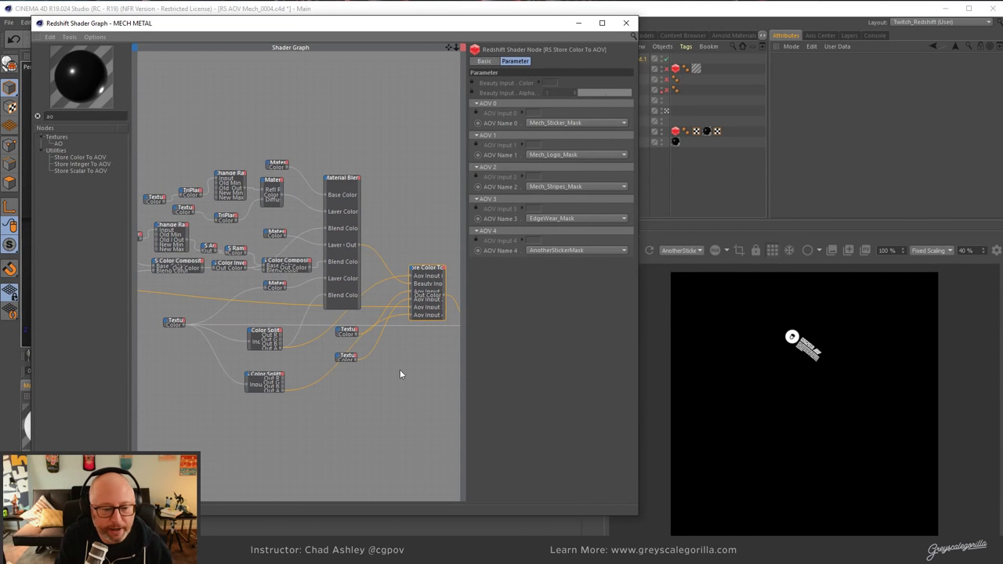
mouse_move(267, 339)
middle_mouse_down("alt")
mouse_move(427, 348)
mouse_move(270, 342)
middle_mouse_up("alt")
left_click(687, 251)
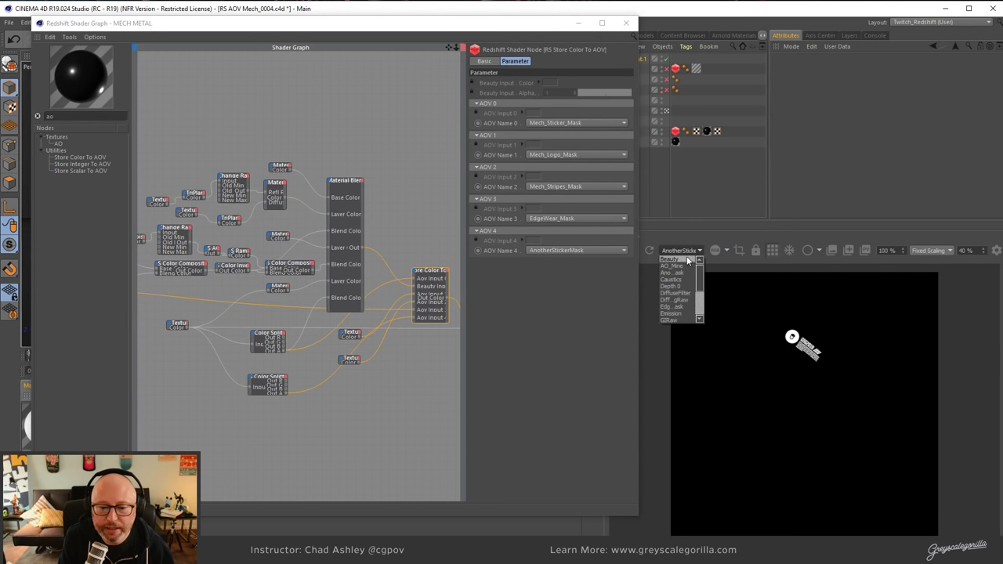
left_click(674, 258)
Display the EdgeWear_Mask pass in the render view and trace its node chain back to the curvature and noise nodes.
left_click(696, 249)
scroll(700, 284, "down", 4)
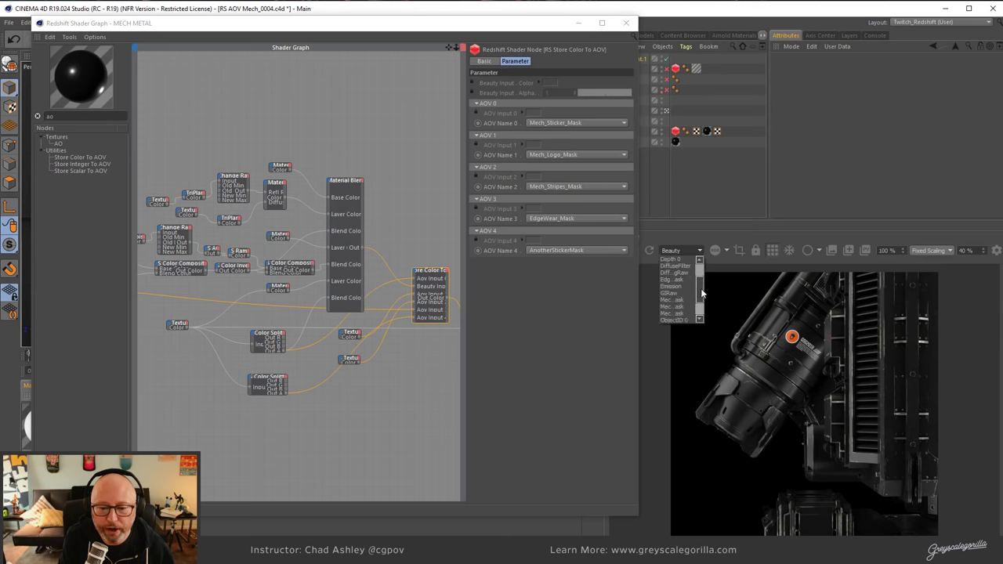
scroll(701, 286, "up", 1)
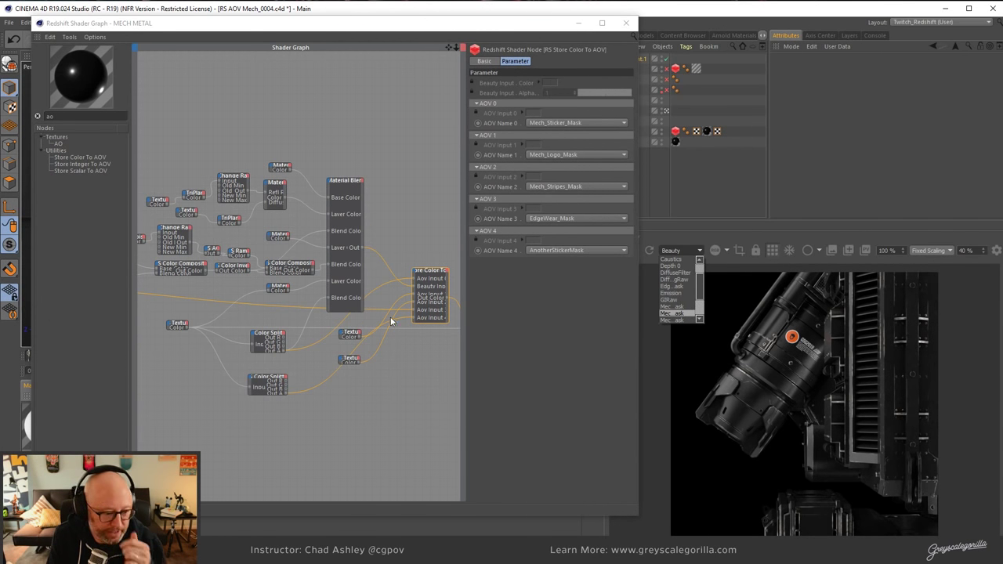
left_click(678, 285)
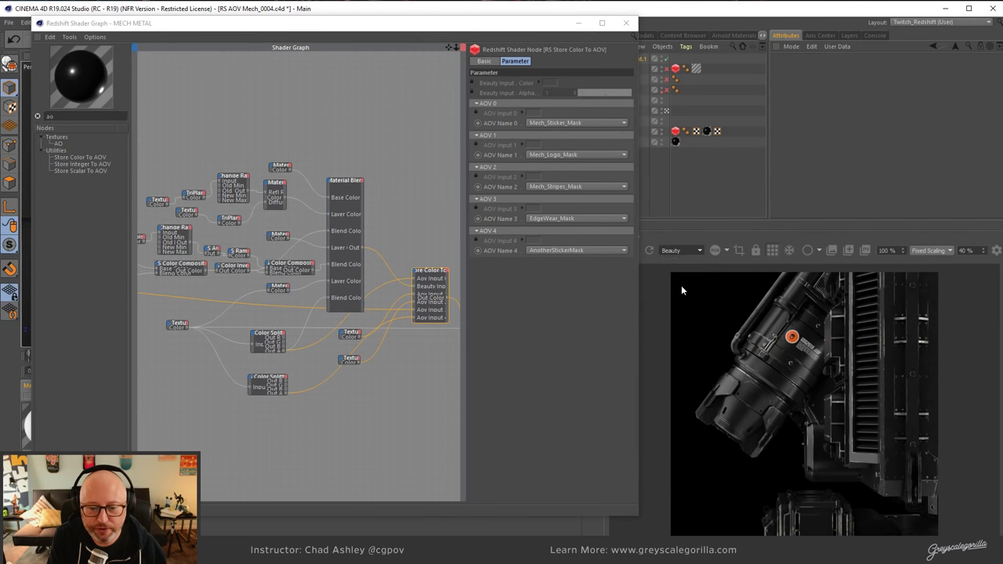
middle_click_drag(232, 310, 440, 337)
middle_click_drag(264, 320, 403, 326)
middle_click_drag(242, 273, 377, 259)
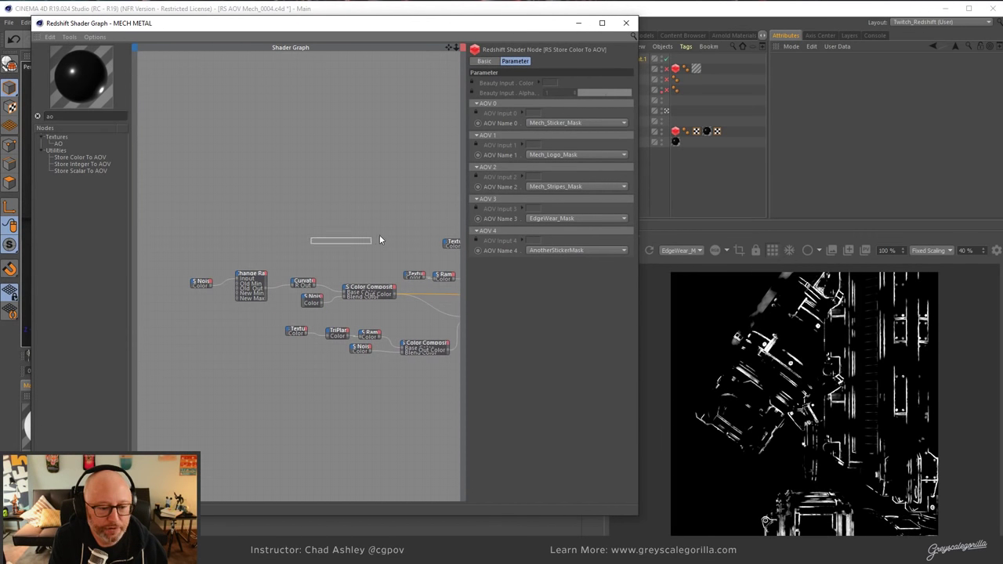
Inspect the Curvature and Color Composite nodes behind the edge wear mask and trace their output through to Store Color To AOV.
left_click_drag(380, 238, 376, 240)
scroll(358, 249, "up", 5)
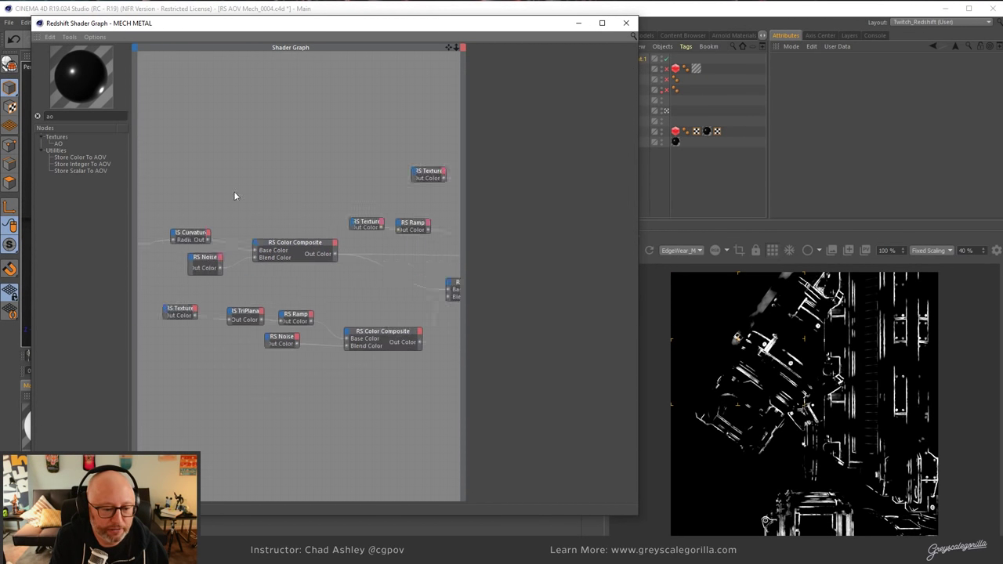
middle_click_drag(233, 191, 251, 192)
left_click(207, 236)
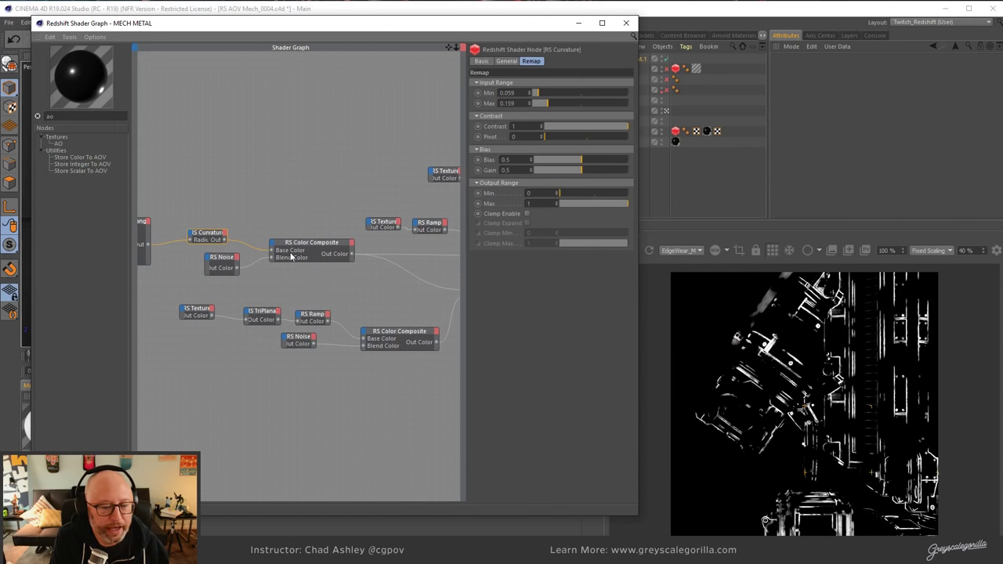
left_click_drag(316, 239, 315, 242)
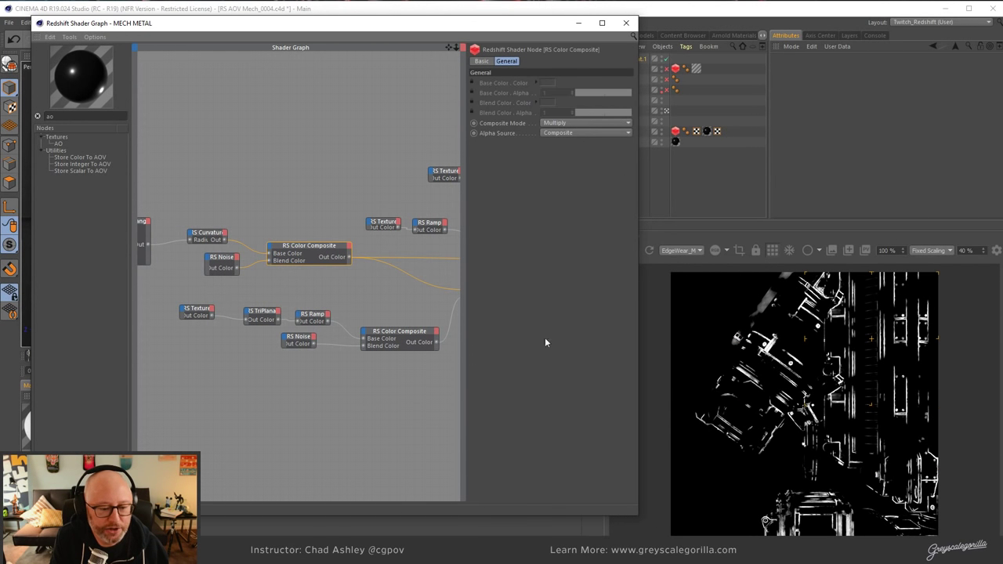
middle_click_drag(369, 302, 272, 325)
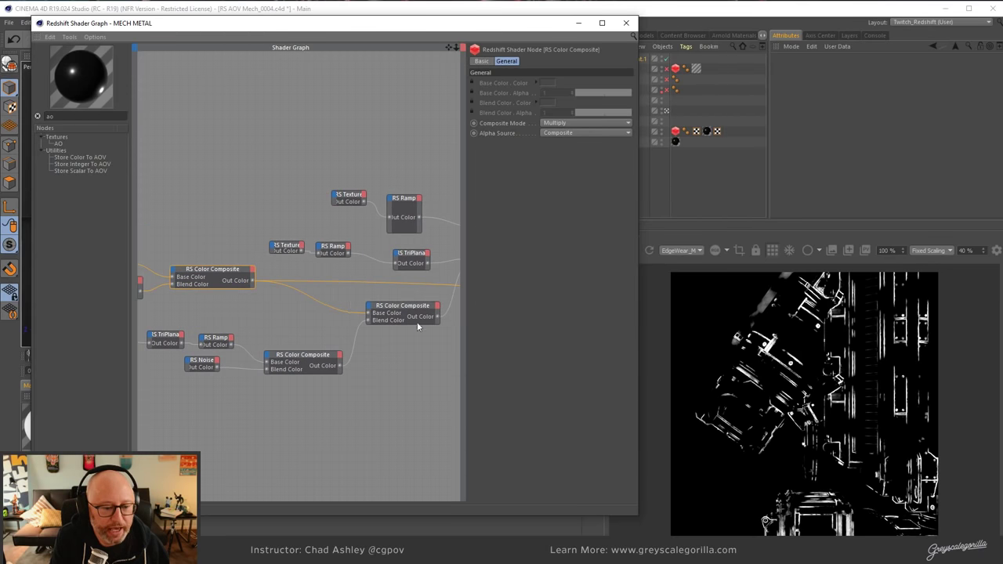
scroll(418, 325, "down", 2)
middle_click_drag(402, 377, 198, 354)
scroll(345, 380, "down", 2)
middle_click_drag(360, 383, 179, 406)
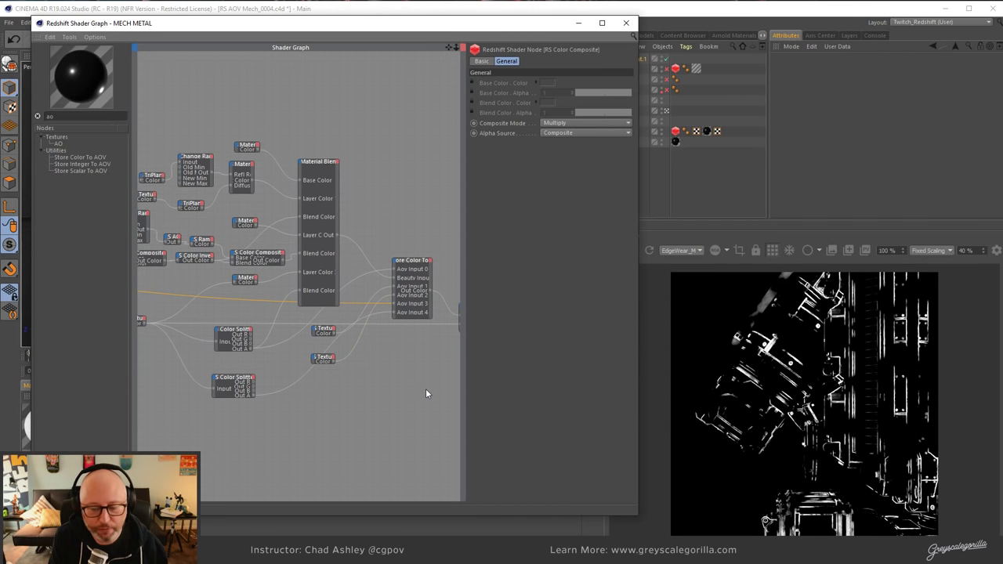
Examine the smudge texture nodes feeding the material layers and locate the dust and scratch texture branches.
middle_click_drag(198, 284, 298, 309, "alt")
left_click(214, 213)
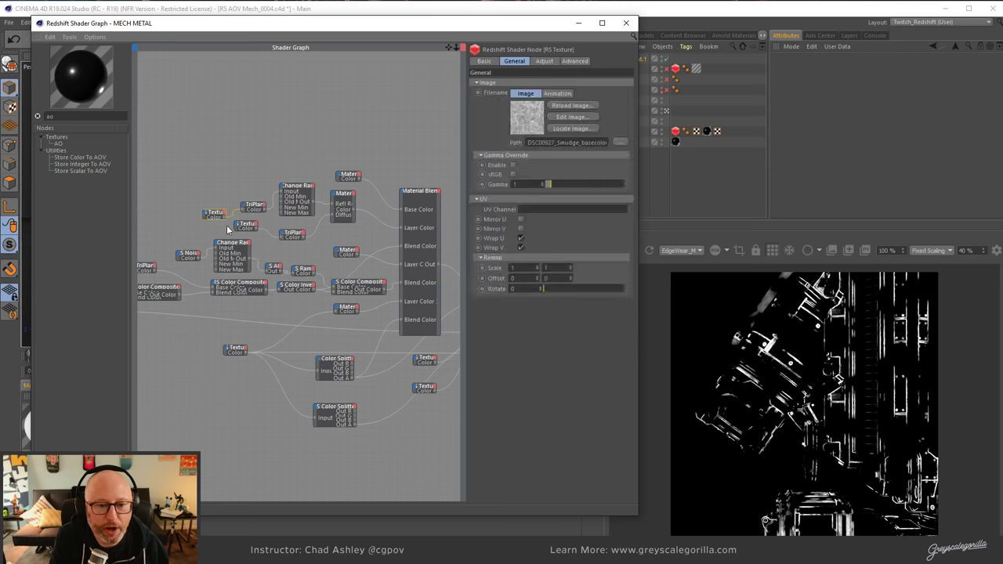
left_click(251, 228)
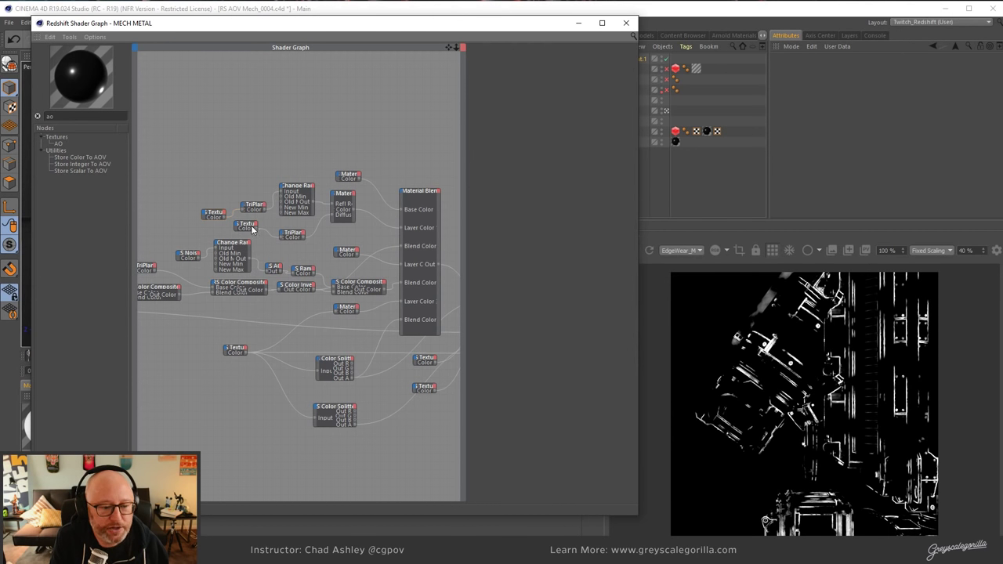
middle_click_drag(279, 323, 372, 287)
middle_click_drag(260, 282, 362, 284)
Preview the GSG_GM_Dust_009.jpg texture and the two dust and scratch TriPlanar nodes as the material output in the Beauty pass.
left_click(236, 218)
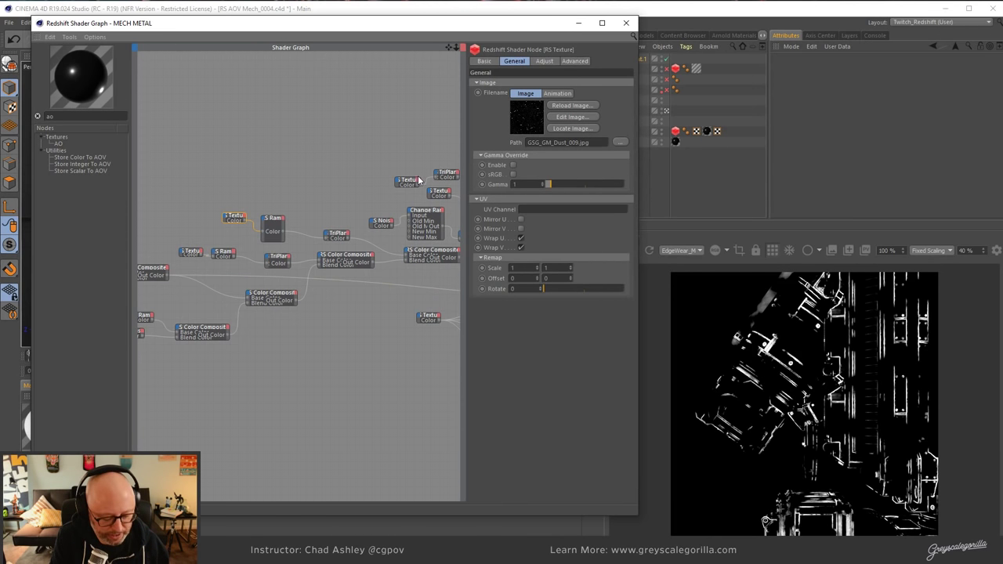
left_click(679, 251)
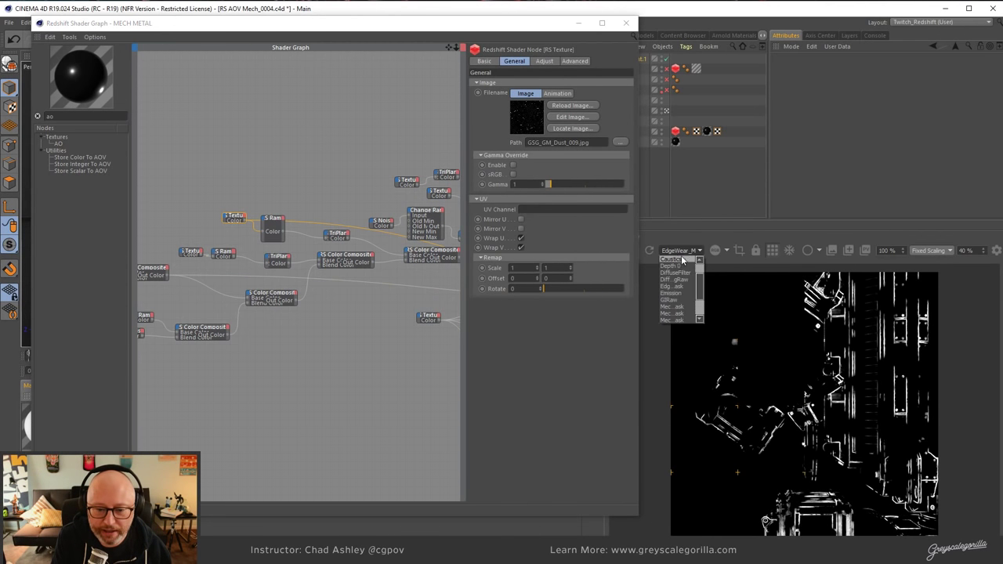
left_click(685, 257)
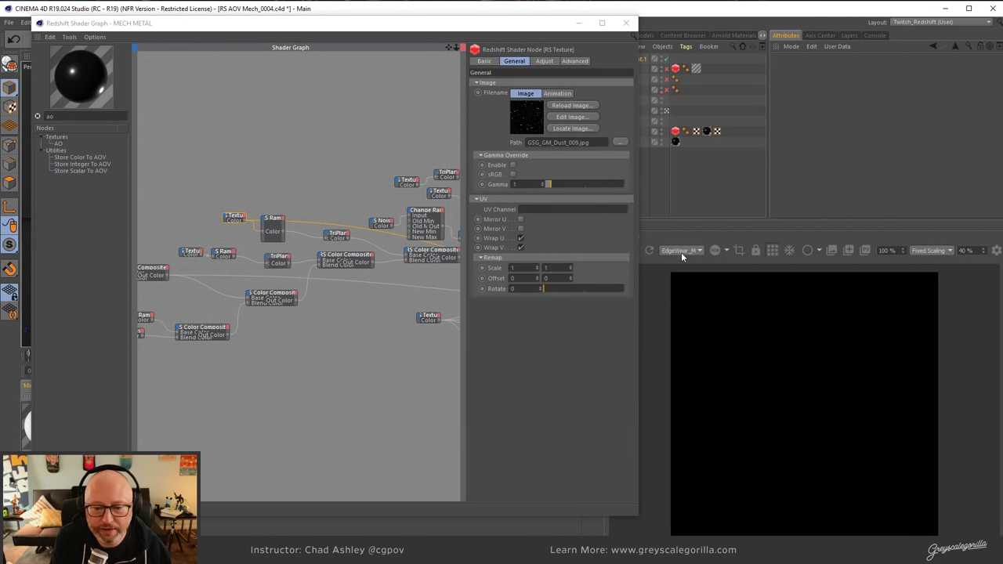
left_click(681, 253)
left_click(682, 260)
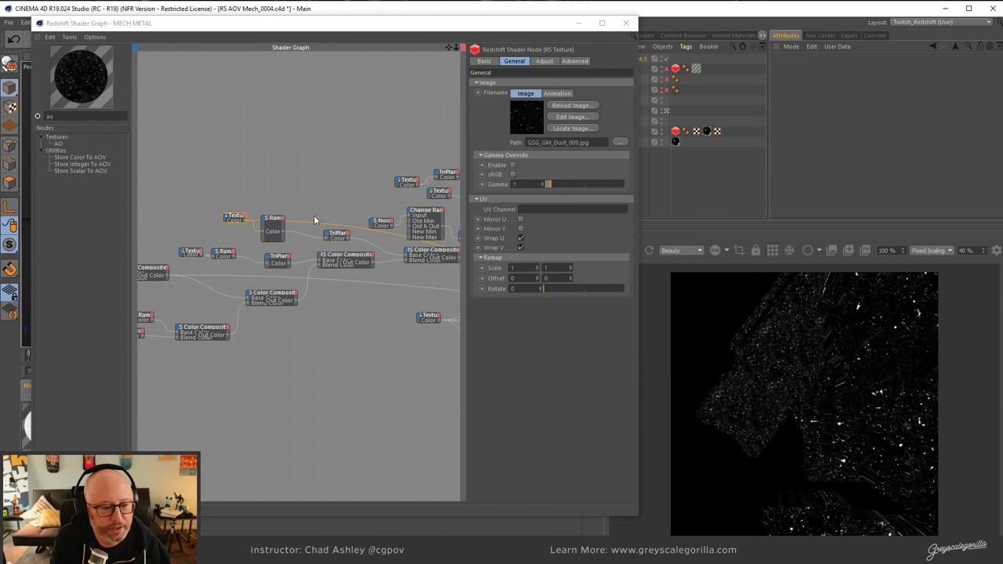
left_click(338, 237)
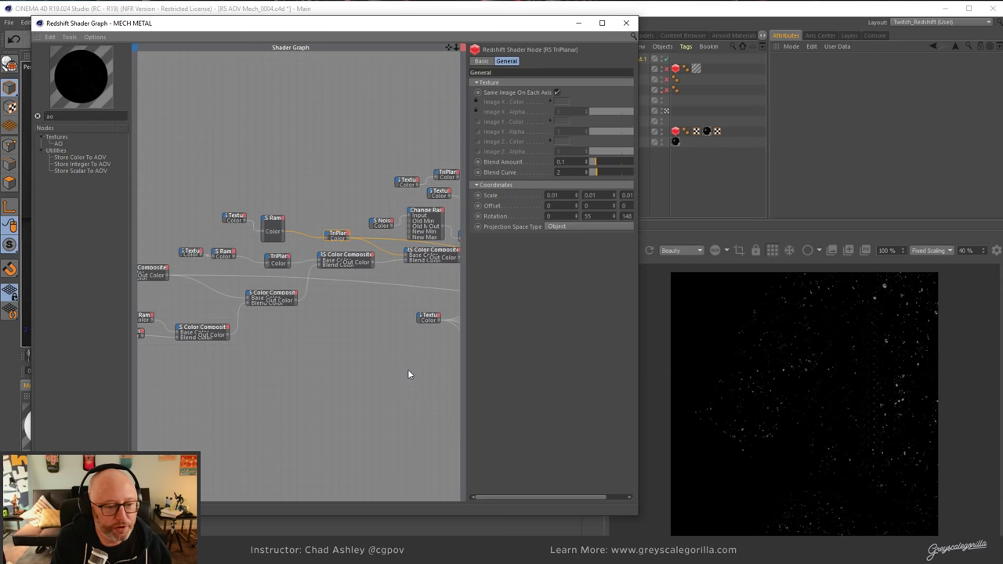
left_click(272, 261)
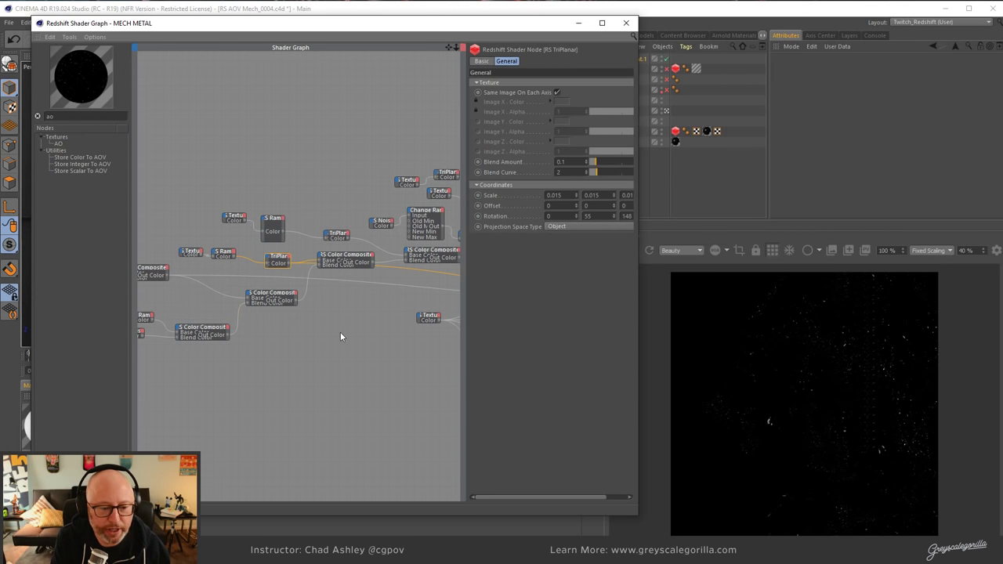
Move the TriPlanar node that follows the scratch texture's ramp to the free area below the Color Splitter nodes.
middle_click_drag(373, 338, 257, 353, "alt")
right_click_drag(332, 394, 243, 410, "alt")
middle_click_drag(339, 401, 314, 384, "alt")
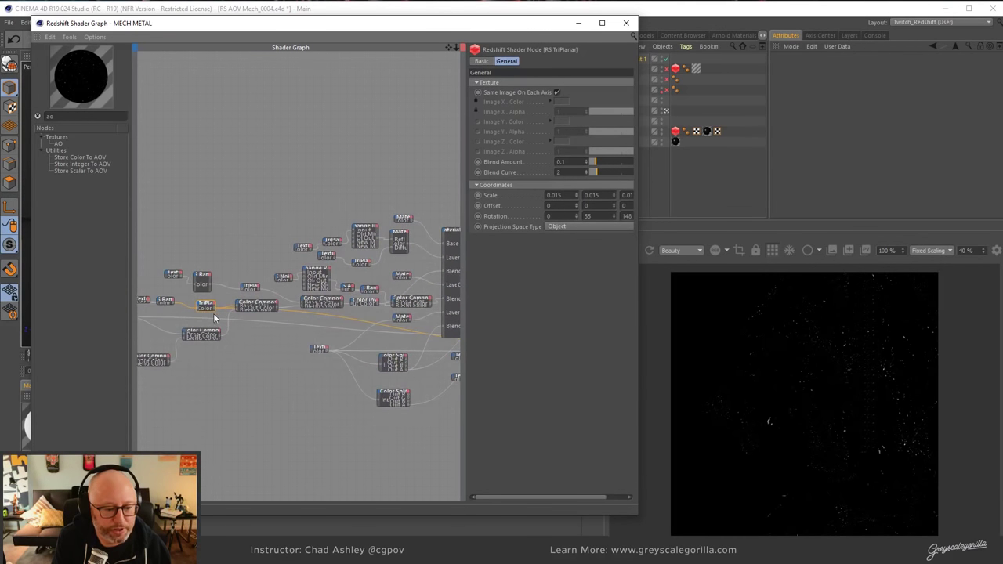
left_click_drag(214, 314, 407, 438)
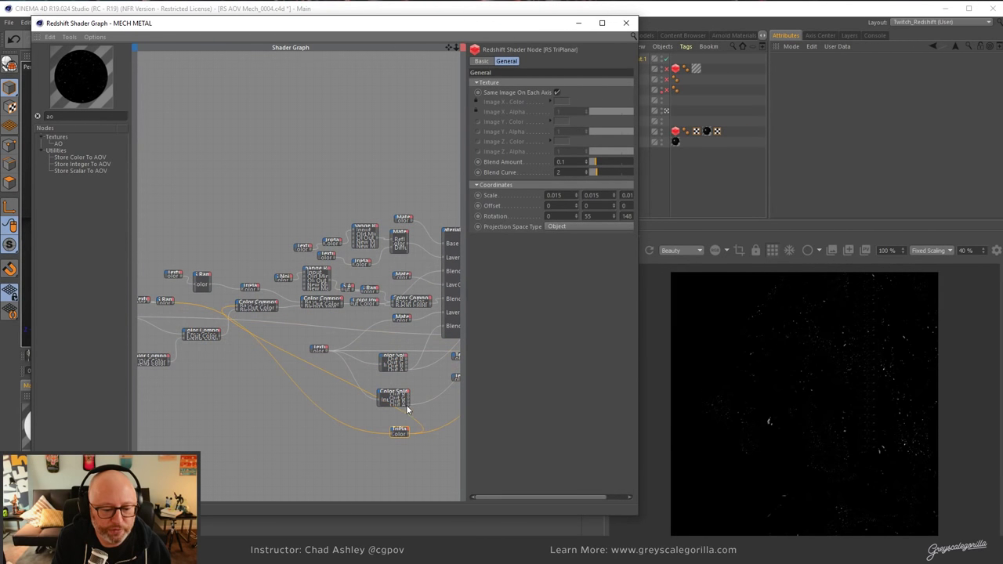
middle_click_drag(417, 410, 275, 351, "alt")
left_click(309, 387)
right_click_drag(328, 401, 487, 327, "alt")
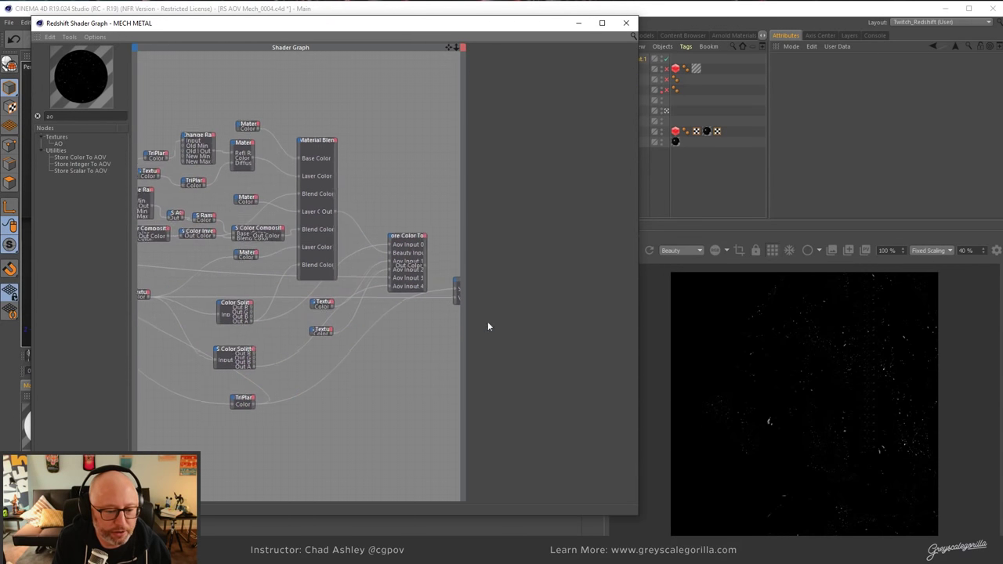
Connect the moved TriPlanar node's Out Color to Aov Input 5 of the Store Color To AOV node.
scroll(435, 363, "up", 3)
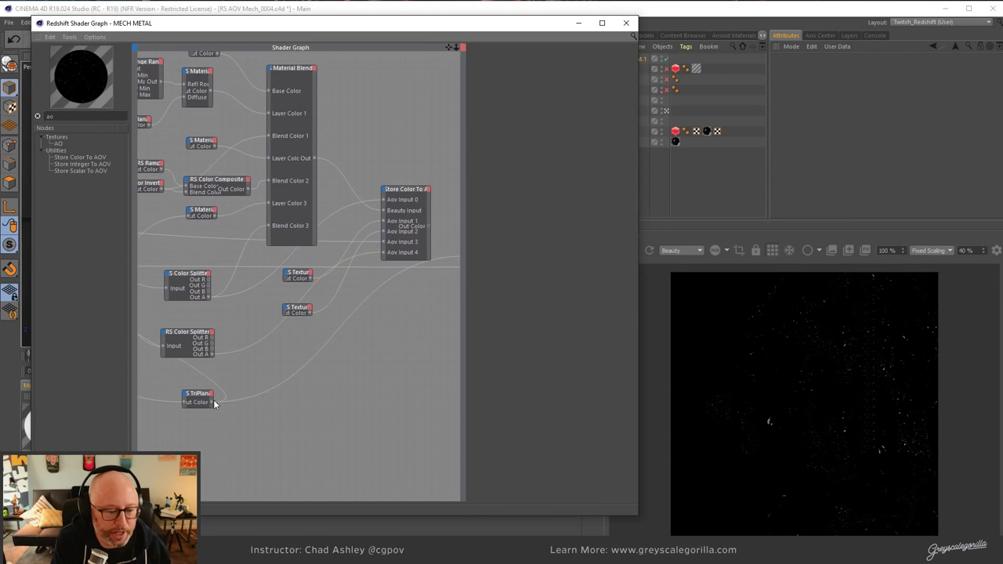
left_click_drag(211, 401, 384, 192)
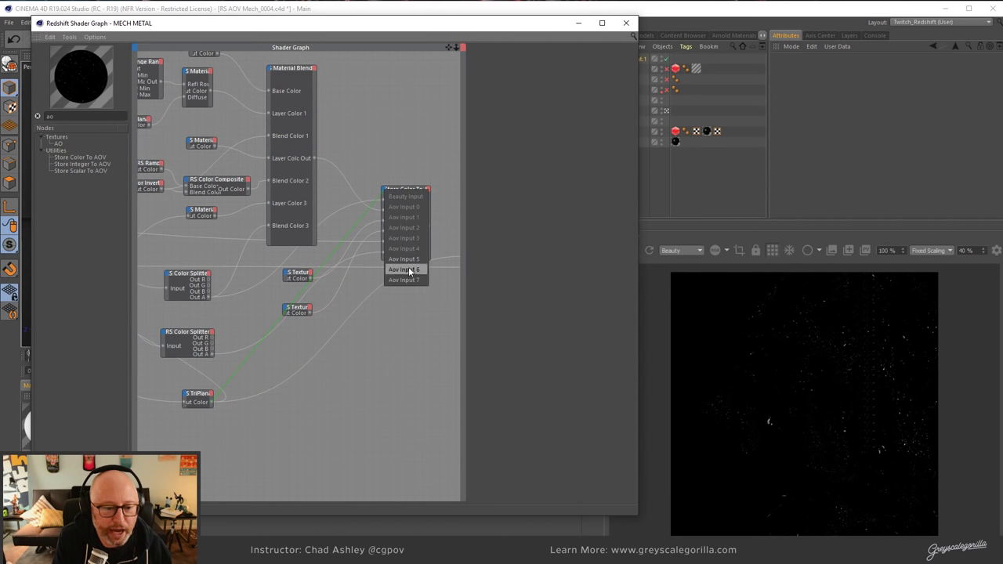
left_click_drag(415, 261, 415, 260)
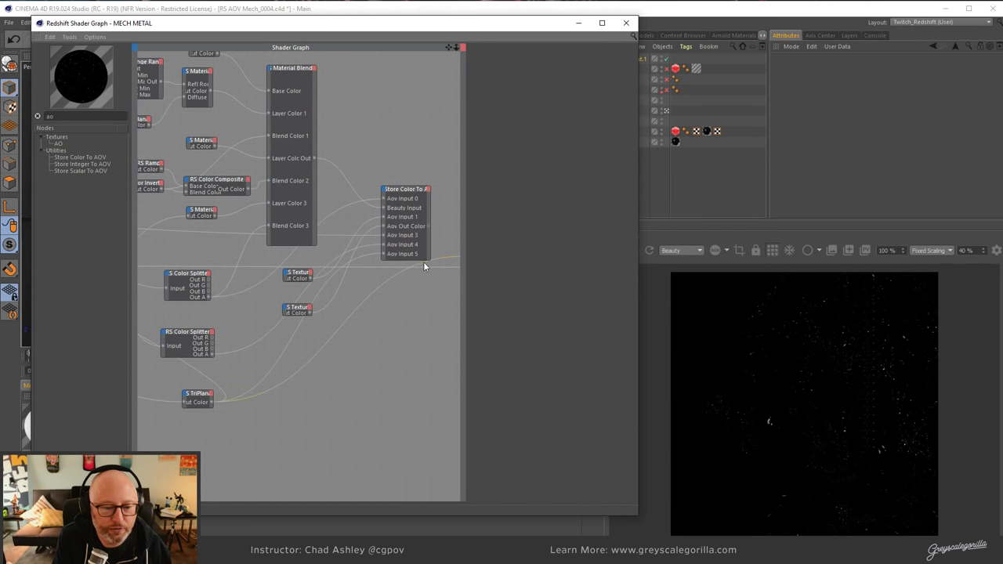
Create a new custom AOV named DustScratch and assign it as AOV Name 5 in the Store Color To AOV node.
left_click(409, 192)
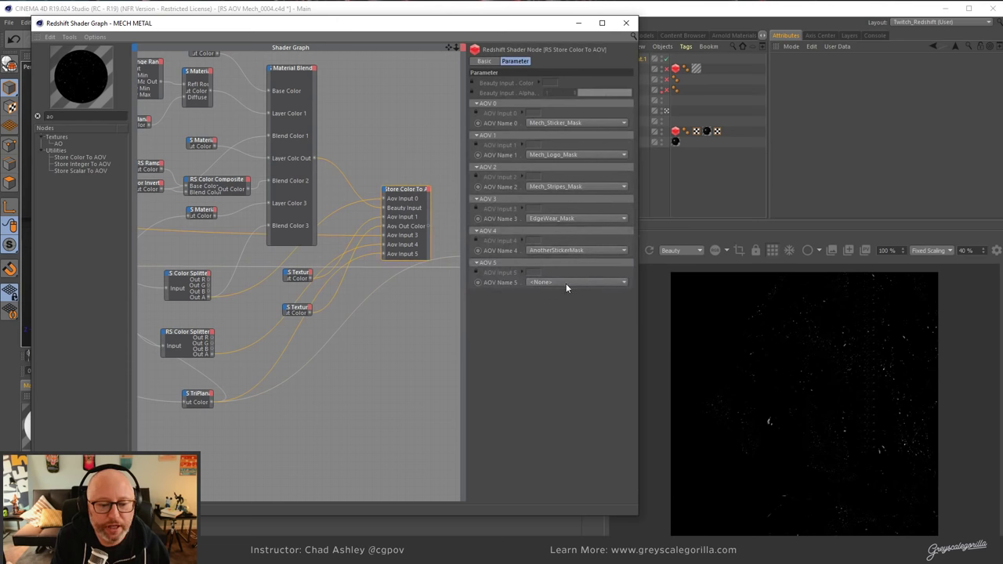
left_click(573, 282)
left_click(572, 304)
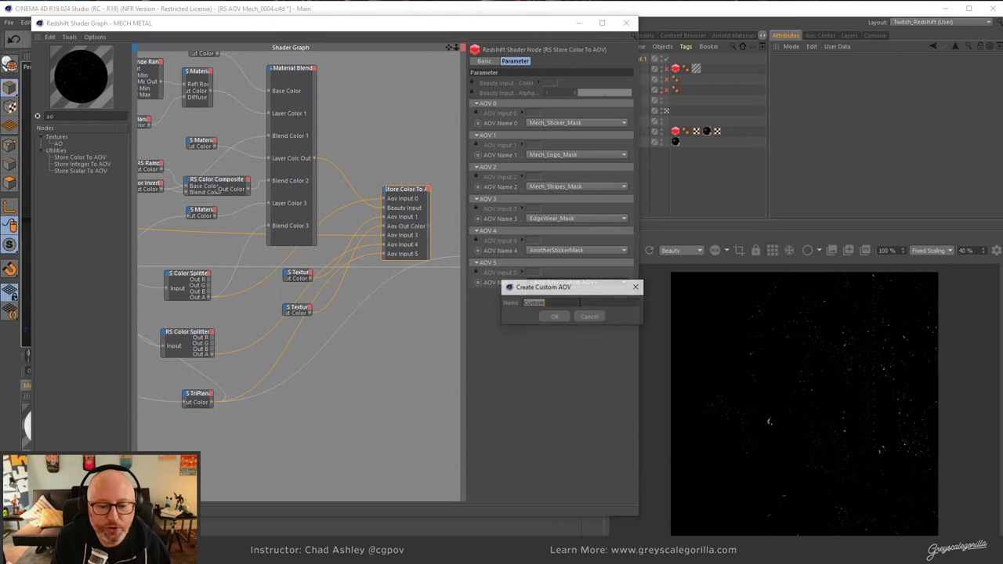
type("Dust")
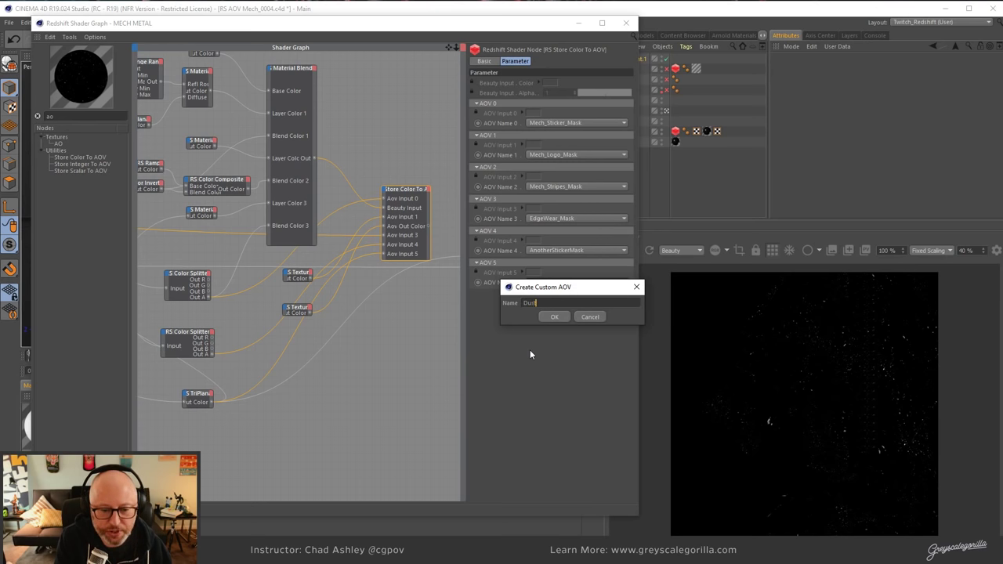
type("Stcratch")
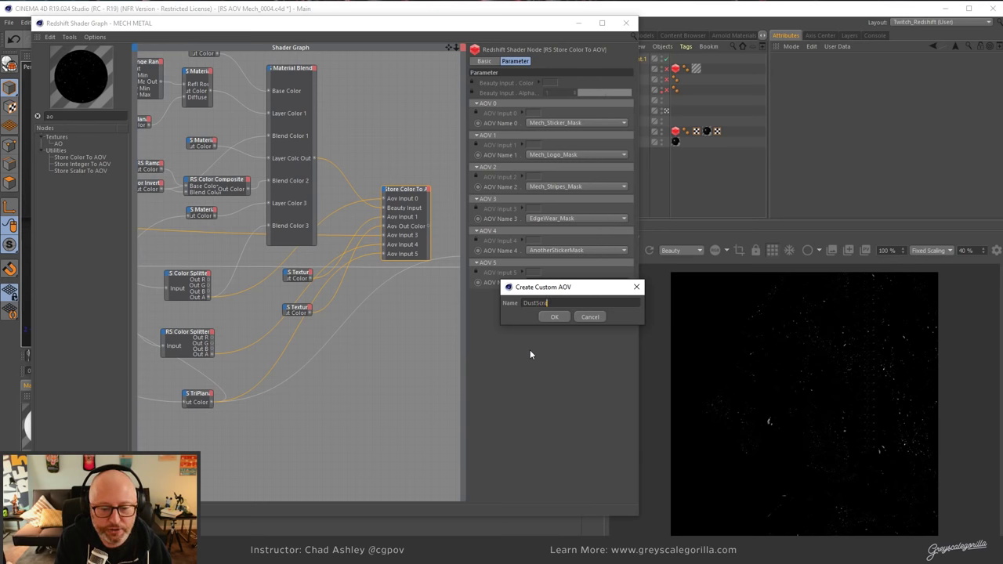
key("Return")
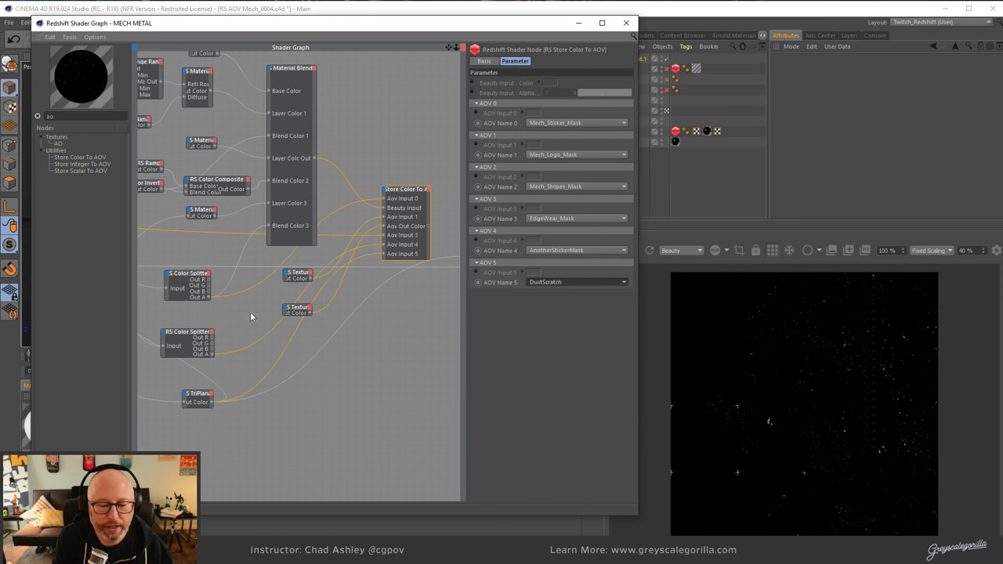
Route the Store Color To AOV node back into the Output's Surface and display the DustScratch pass in the render view.
left_click_drag(407, 196, 412, 200)
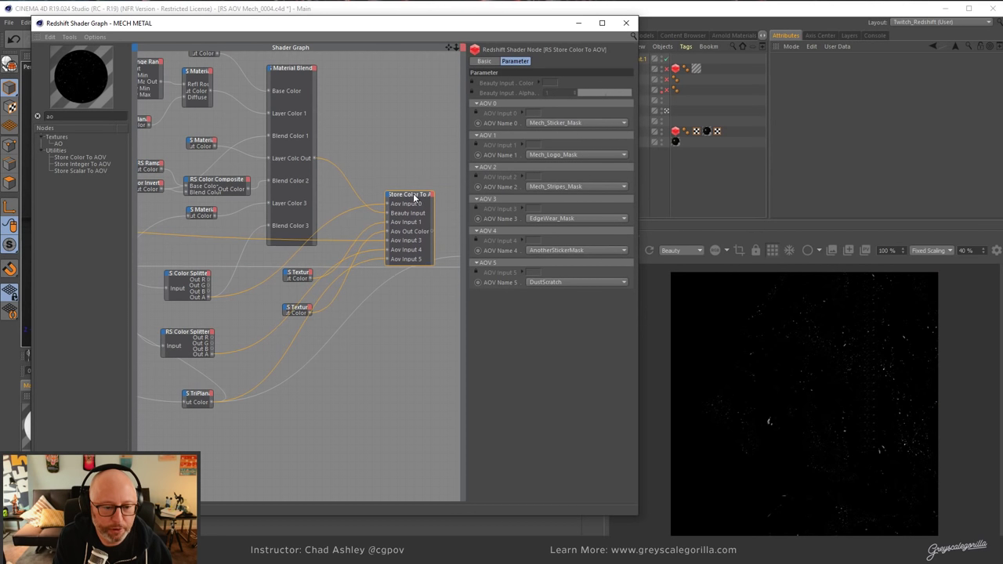
left_click(433, 224, "ctrl+alt")
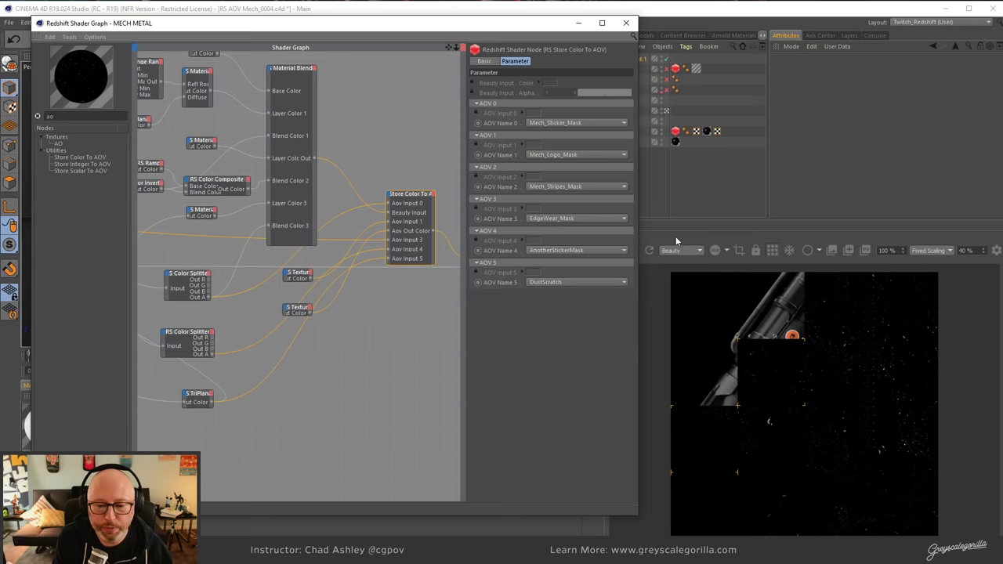
left_click(694, 251)
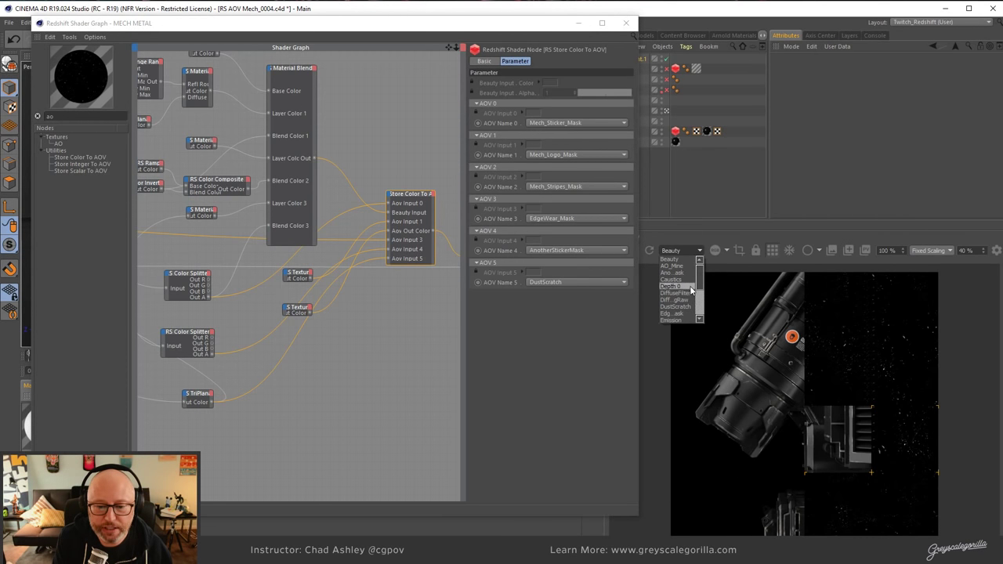
left_click(676, 306)
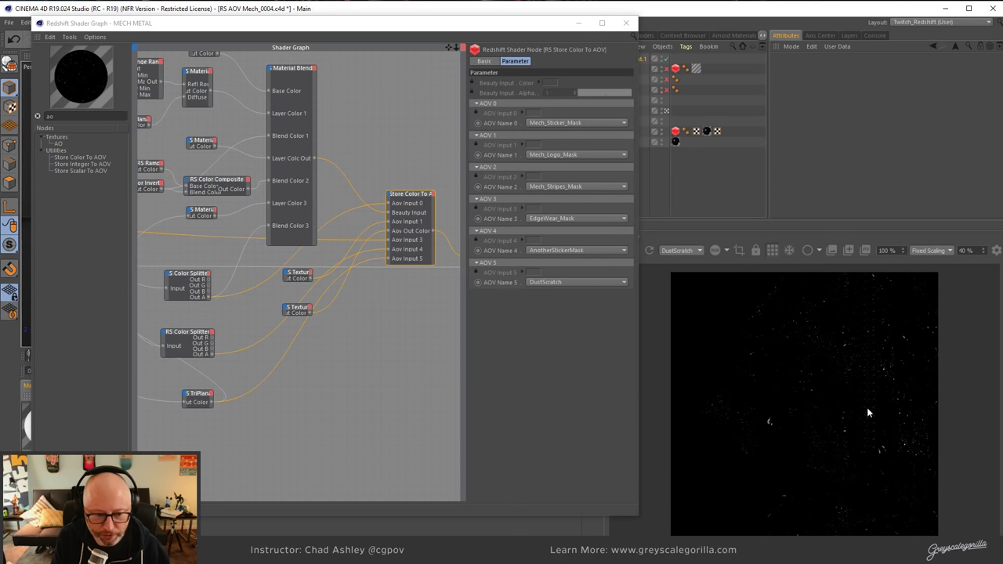
Move the Output node farther away from the Store Color To AOV node and close the shader graph.
middle_click_drag(340, 295, 354, 312)
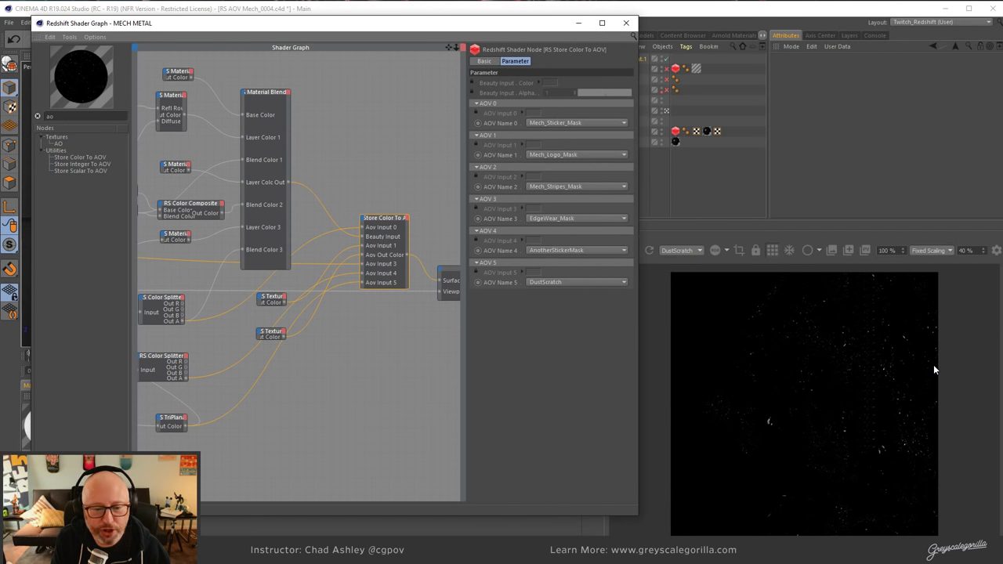
middle_click_drag(405, 365, 360, 340)
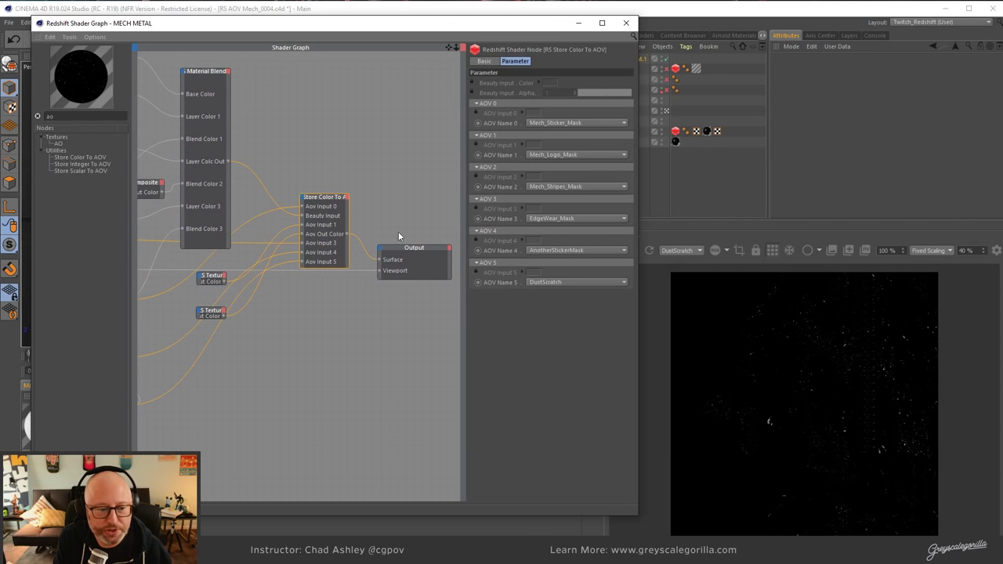
left_click_drag(419, 246, 436, 240)
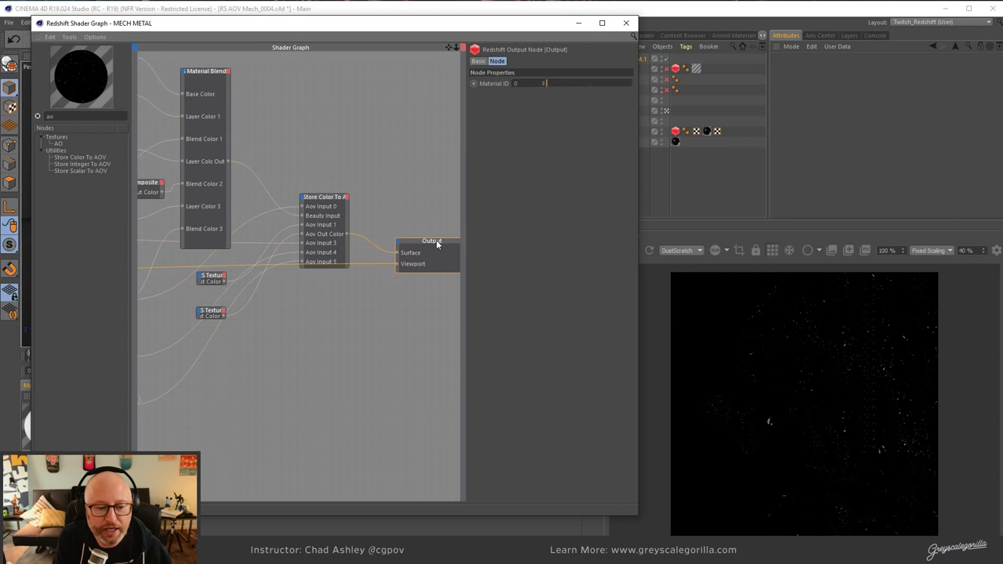
left_click(626, 23)
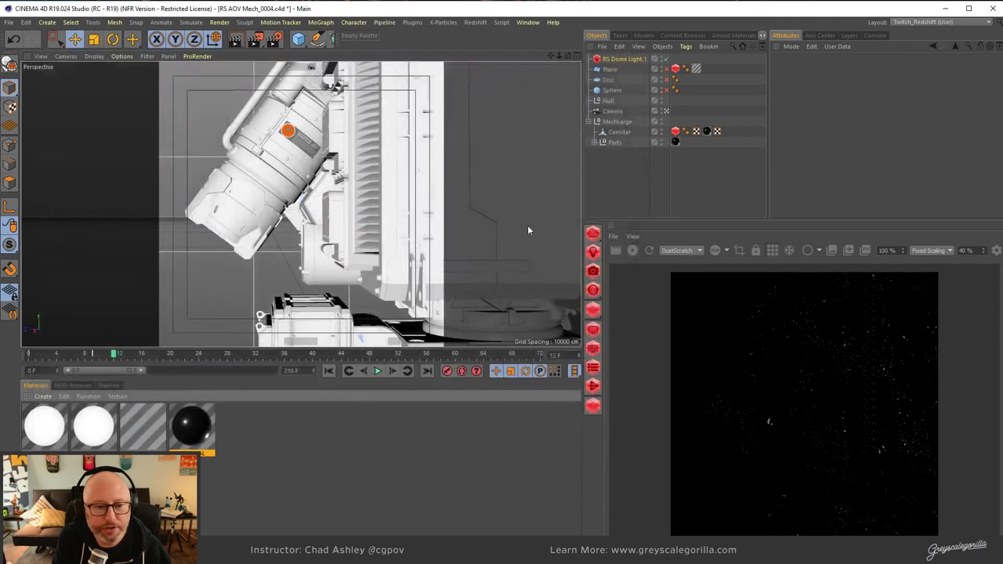
Review the Redshift AOV list in the render settings, including DustScratch, and open the Save settings for the multi-pass image.
left_click(274, 39)
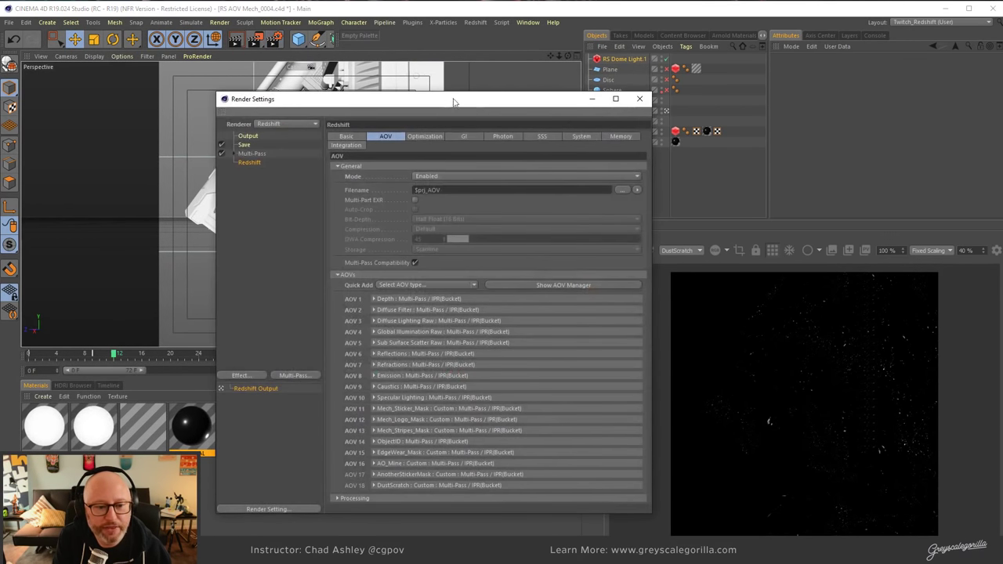
left_click_drag(453, 102, 471, 79)
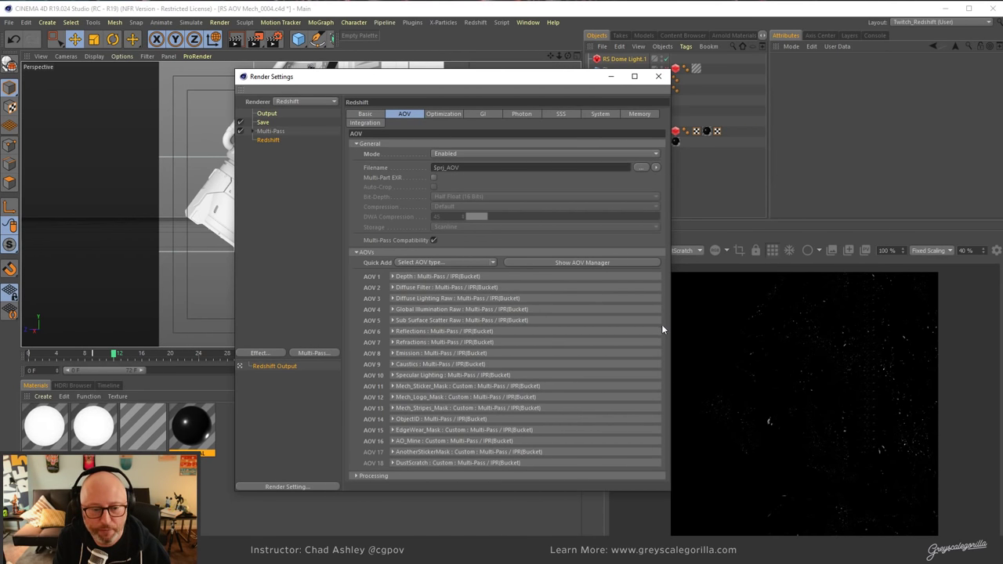
left_click(366, 114)
left_click(265, 123)
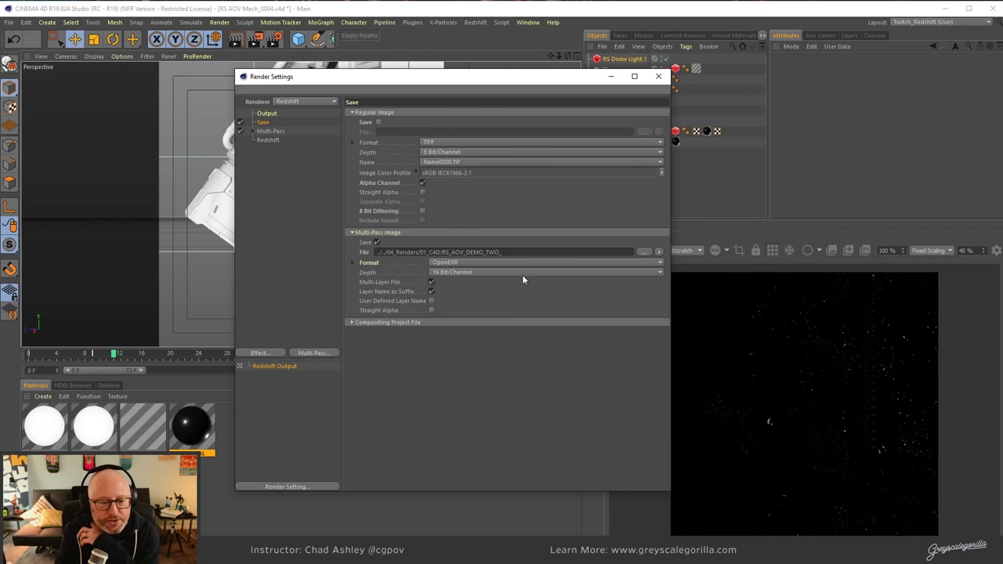
Look through the path tokens available for the multi-pass image's file name.
left_click(659, 252)
left_click(591, 406)
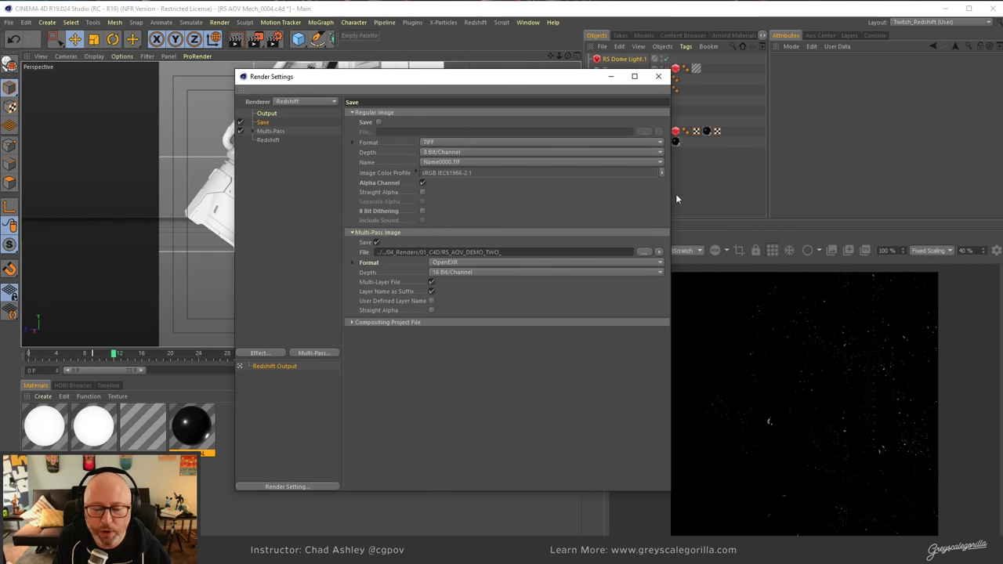
left_click(659, 251)
left_click(661, 253)
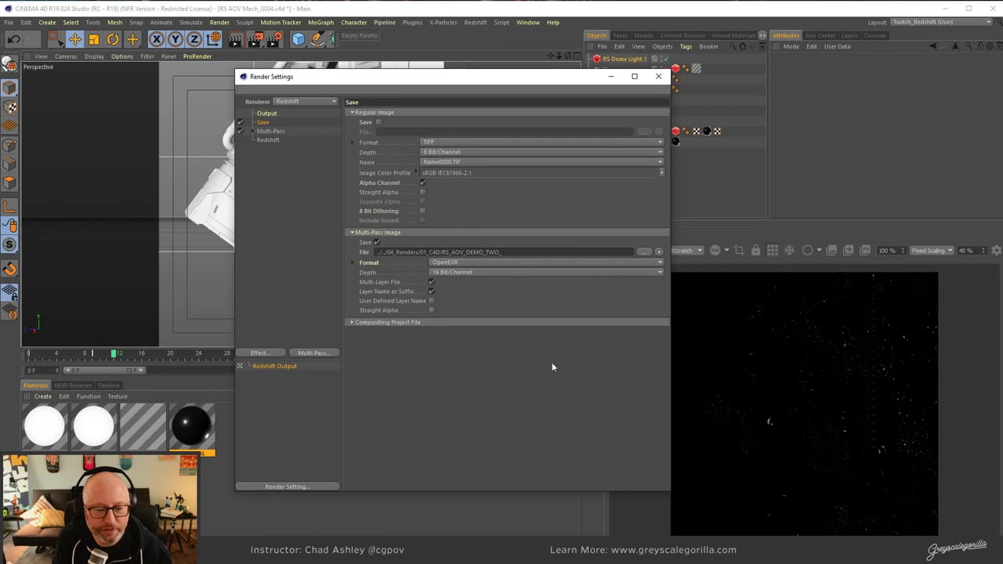
Review the Redshift AOV settings, close the render settings, and give the object list slightly more height above the render view.
left_click(268, 140)
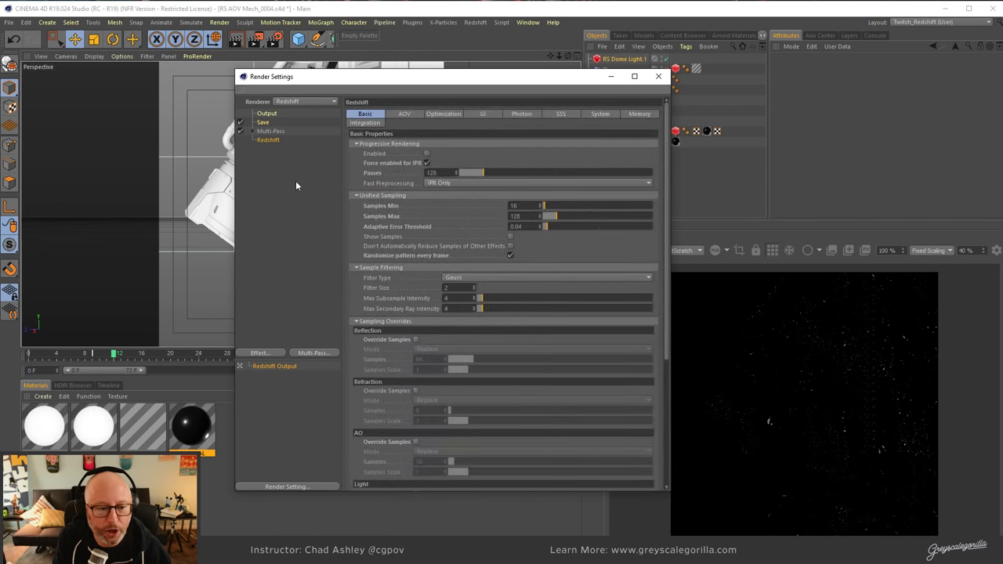
left_click(404, 114)
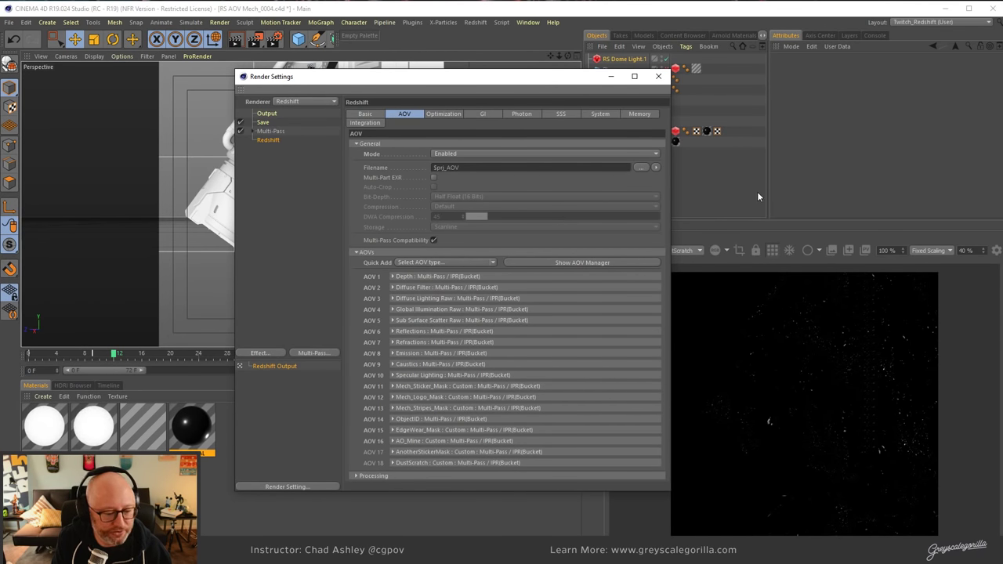
left_click(661, 77)
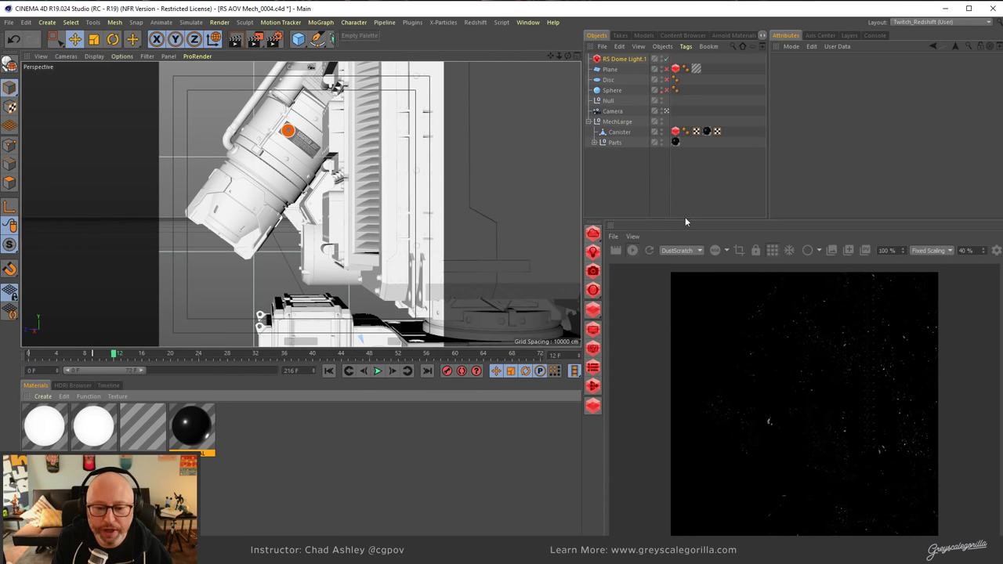
left_click_drag(684, 220, 688, 245)
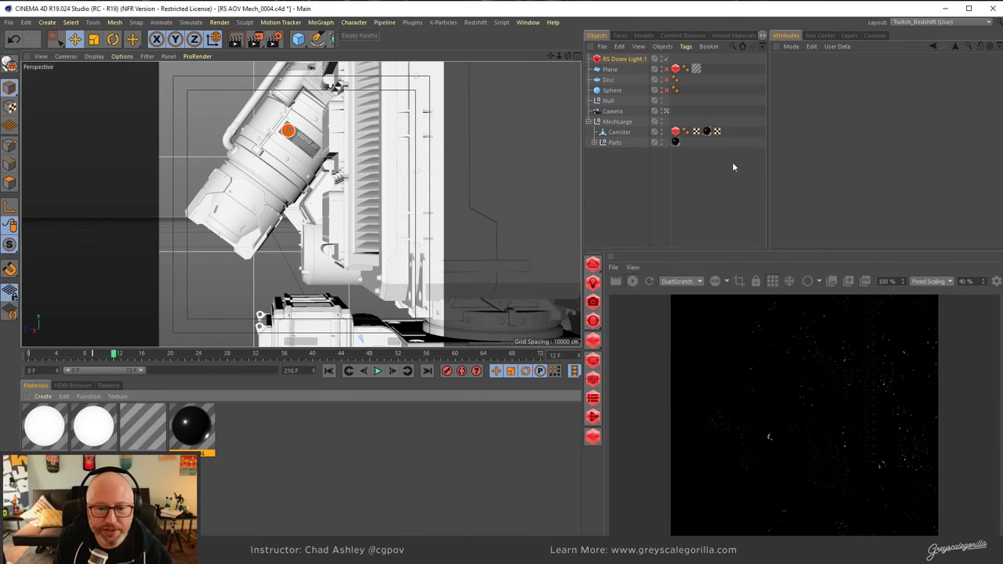
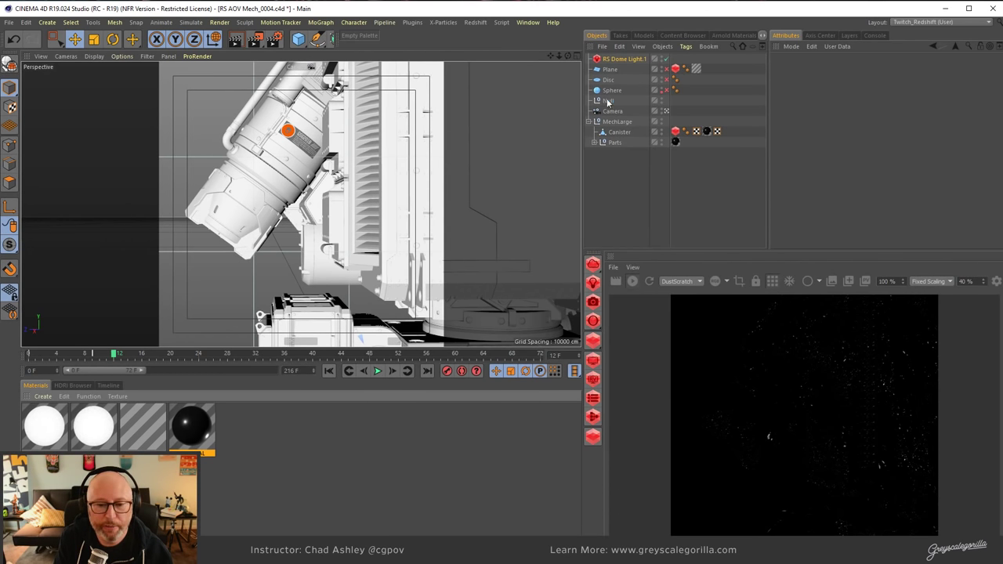
Expand the Parts null and enlarge the height of the object list above the render view.
left_click(601, 145)
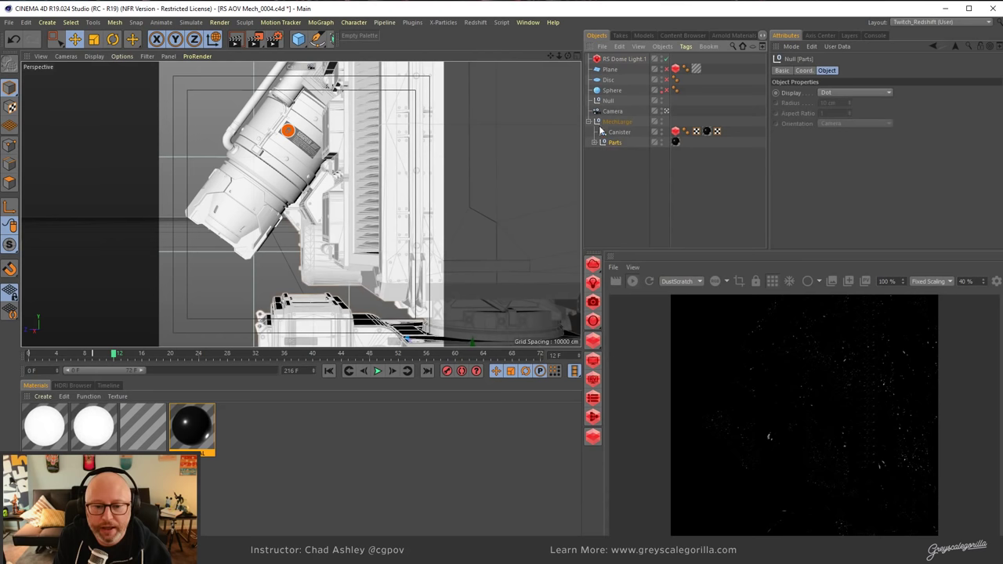
left_click(594, 143)
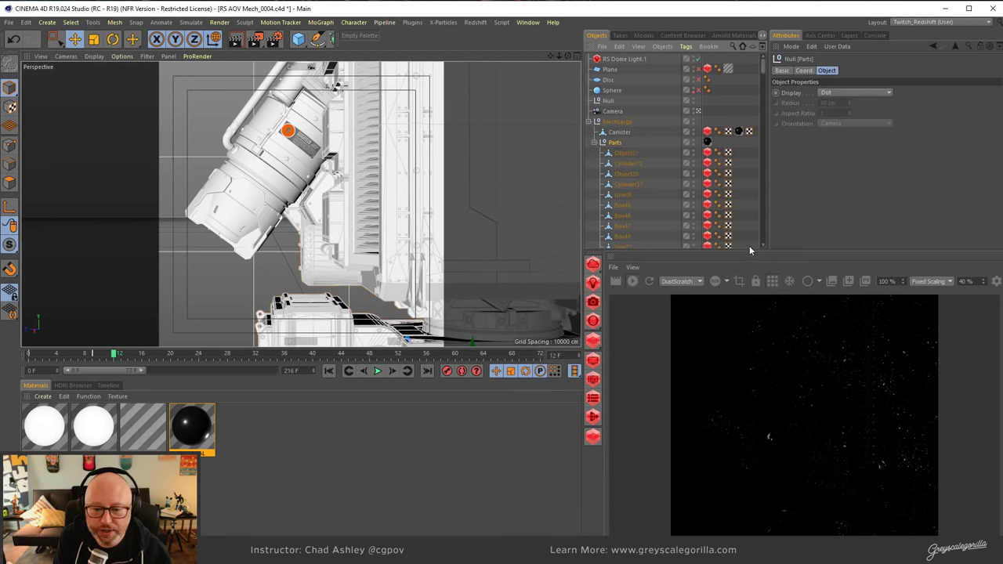
left_click_drag(750, 252, 749, 394)
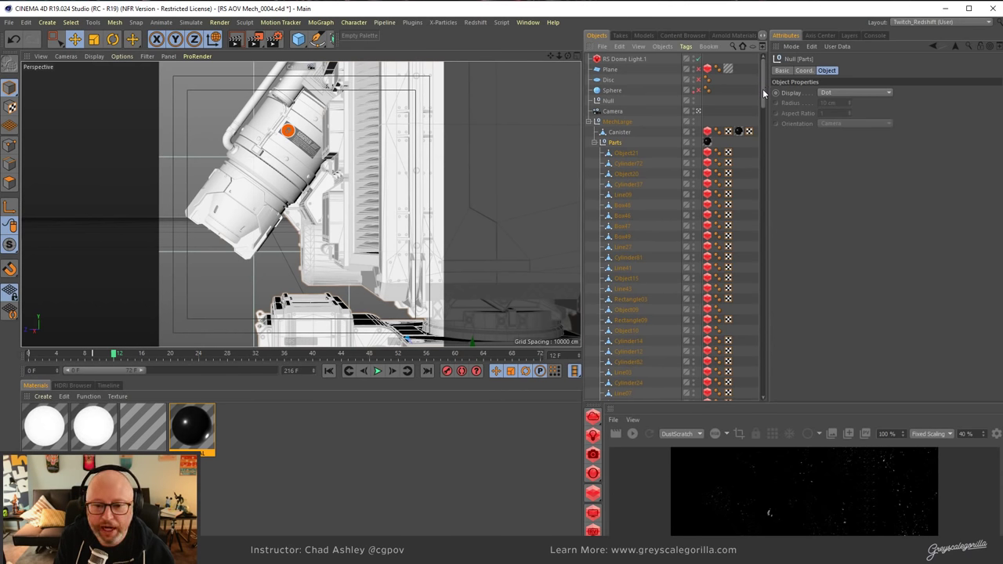
left_click_drag(764, 93, 845, 67)
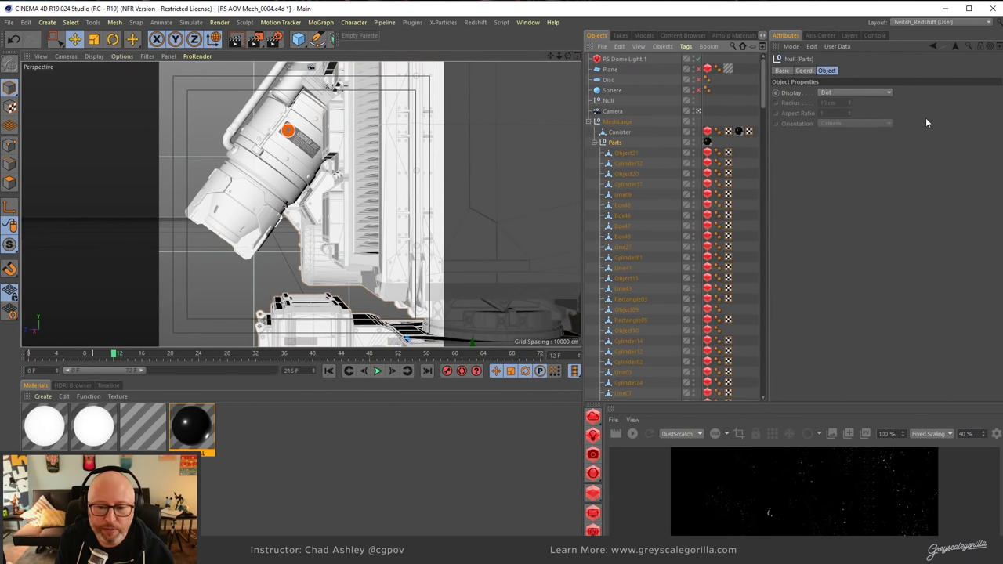
Inspect the Object ID settings of the Redshift Object tag on Object21.
left_click(707, 153)
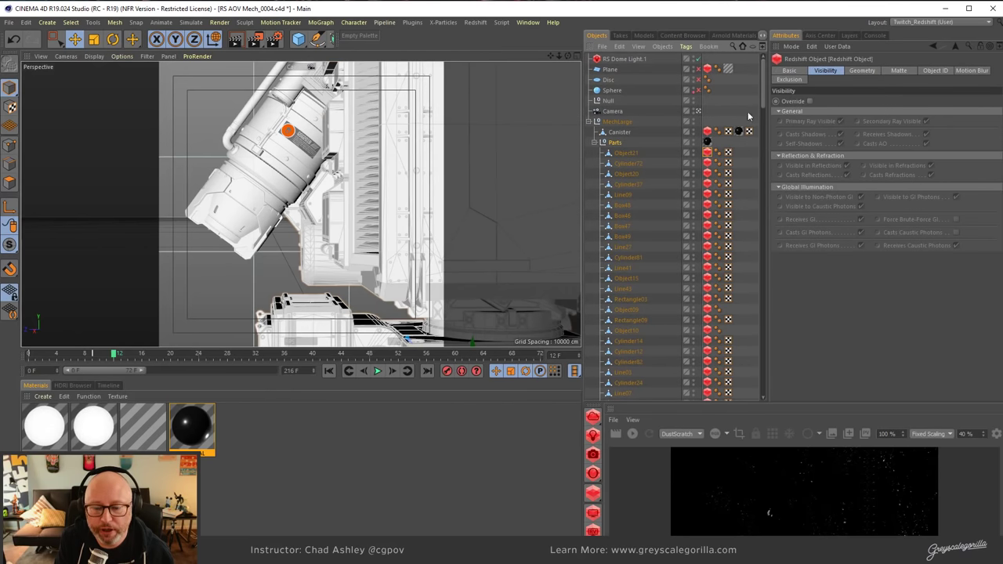
left_click(874, 69)
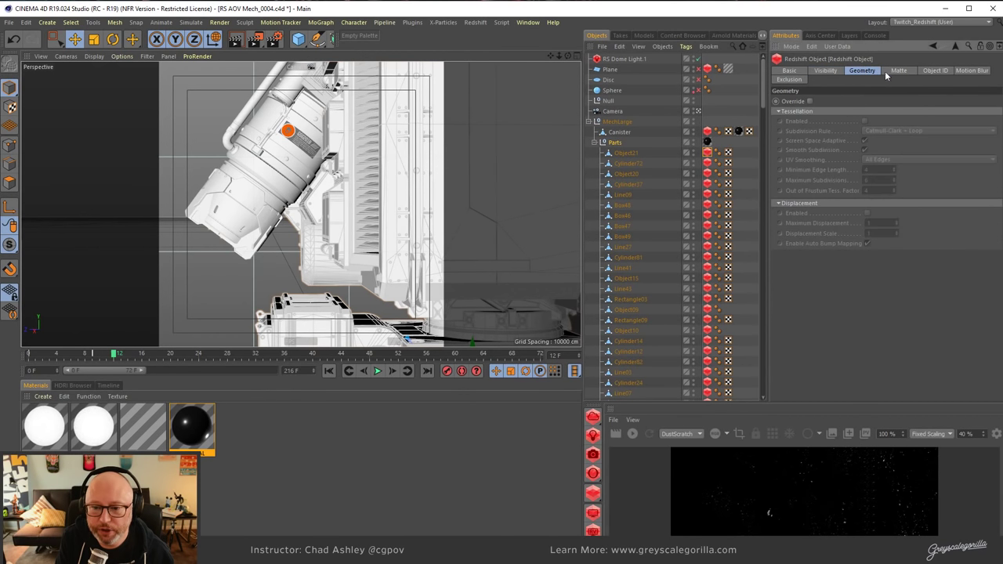
left_click(936, 70)
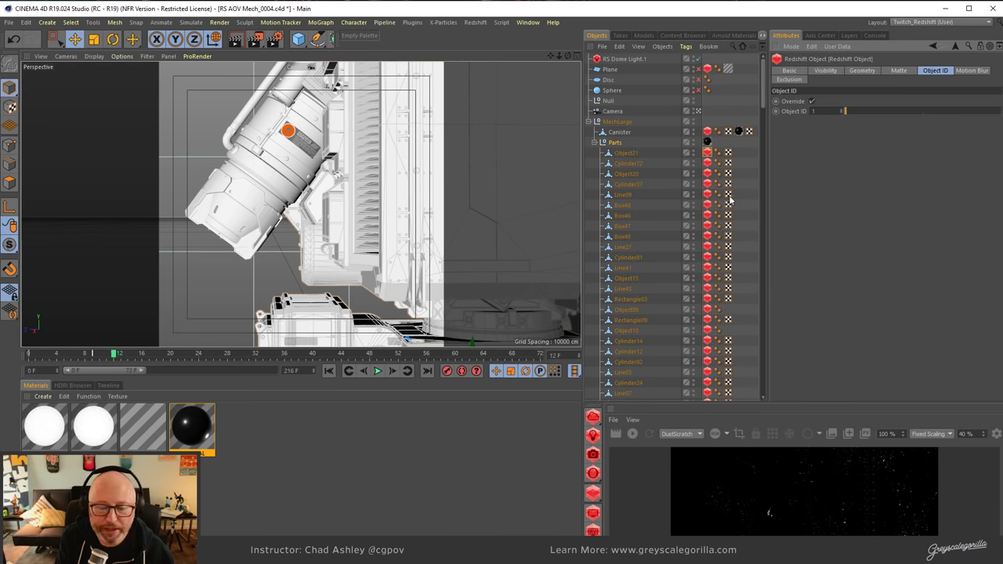
left_click(757, 102)
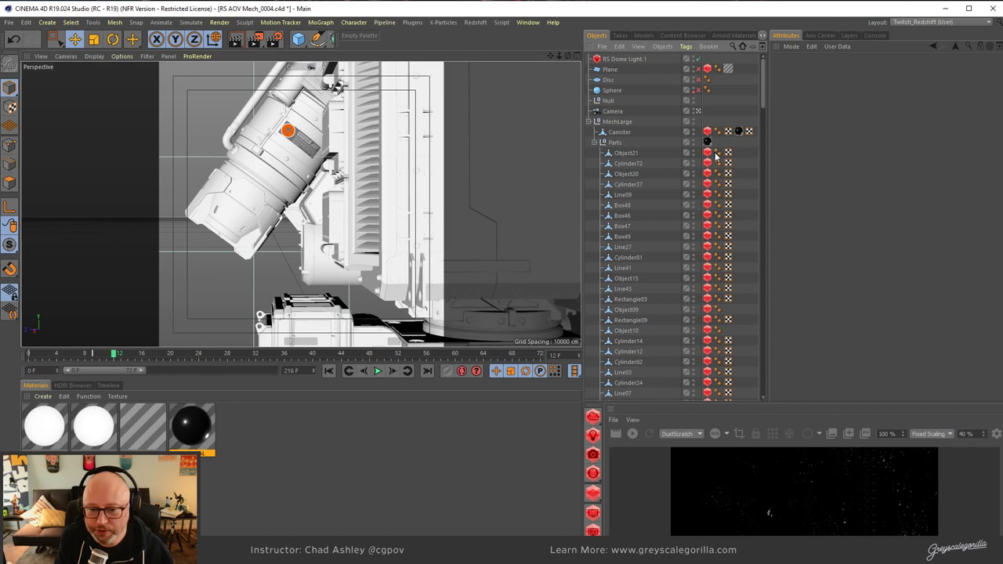
Try to delete the whole range of tags from Object21 through Object08 in the Parts null, and undo the deletion.
left_click(708, 155)
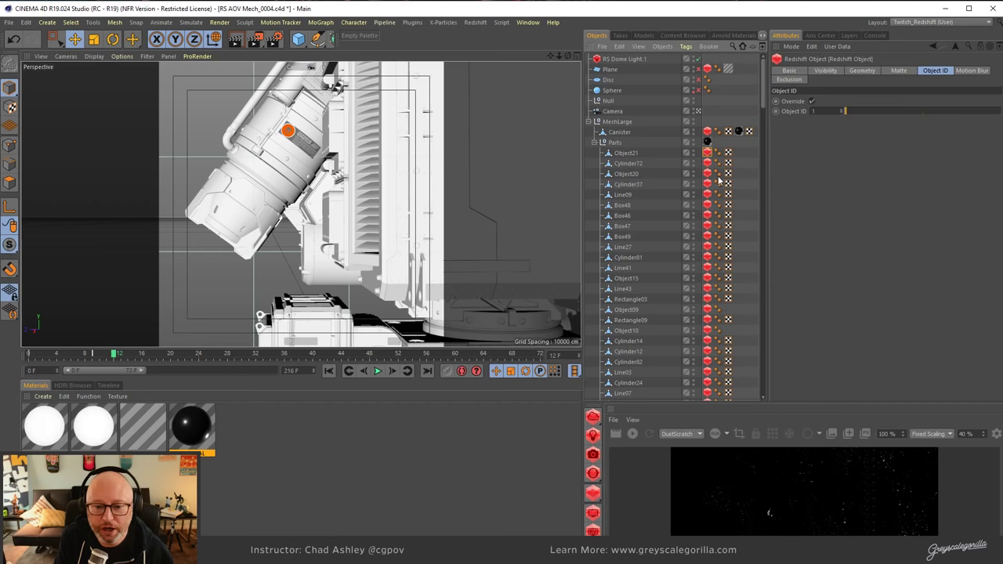
left_click_drag(764, 99, 772, 407)
left_click(707, 395, "ctrl")
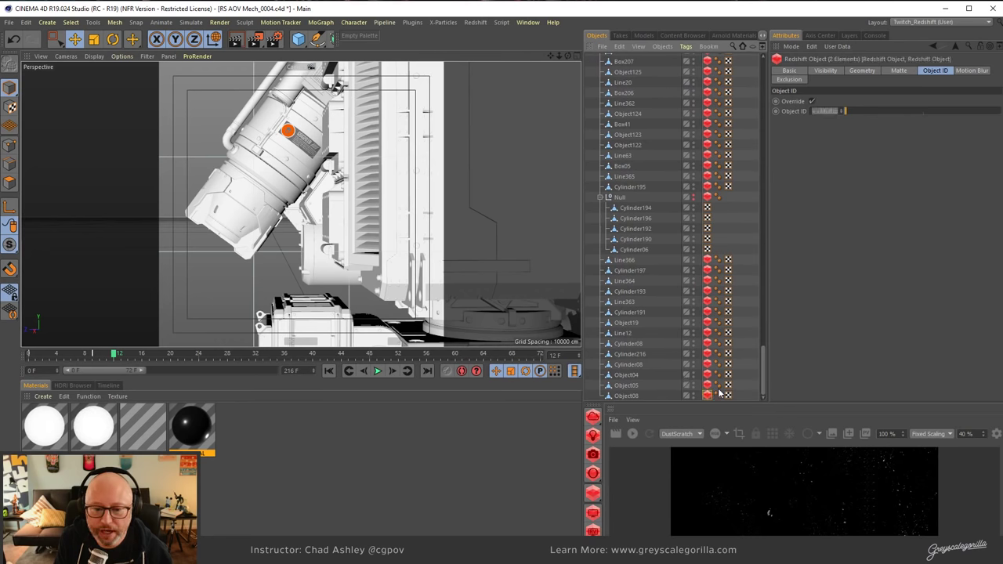
left_click_drag(766, 373, 812, 78)
left_click(707, 152)
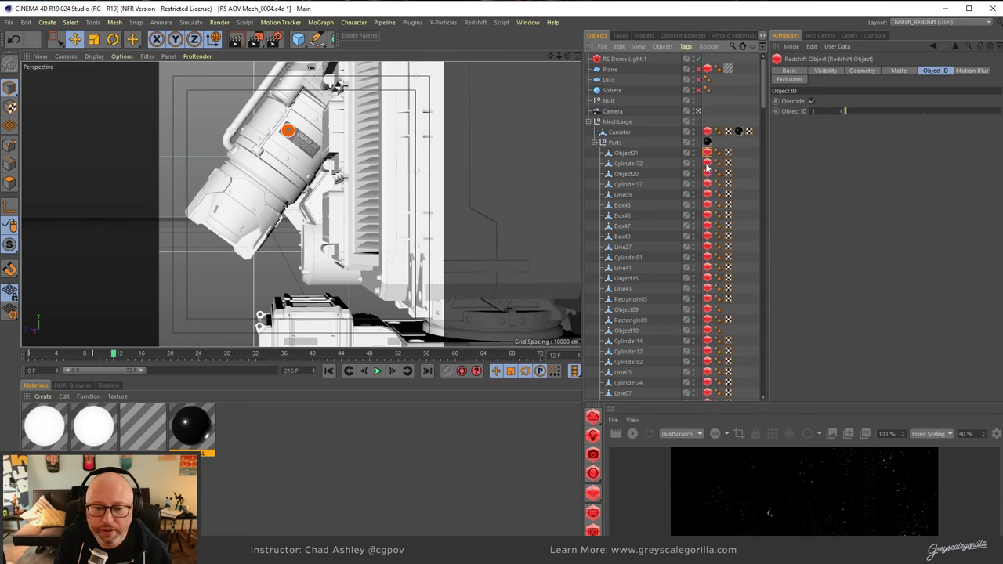
left_click_drag(771, 97, 776, 395)
left_click(709, 396, "shift")
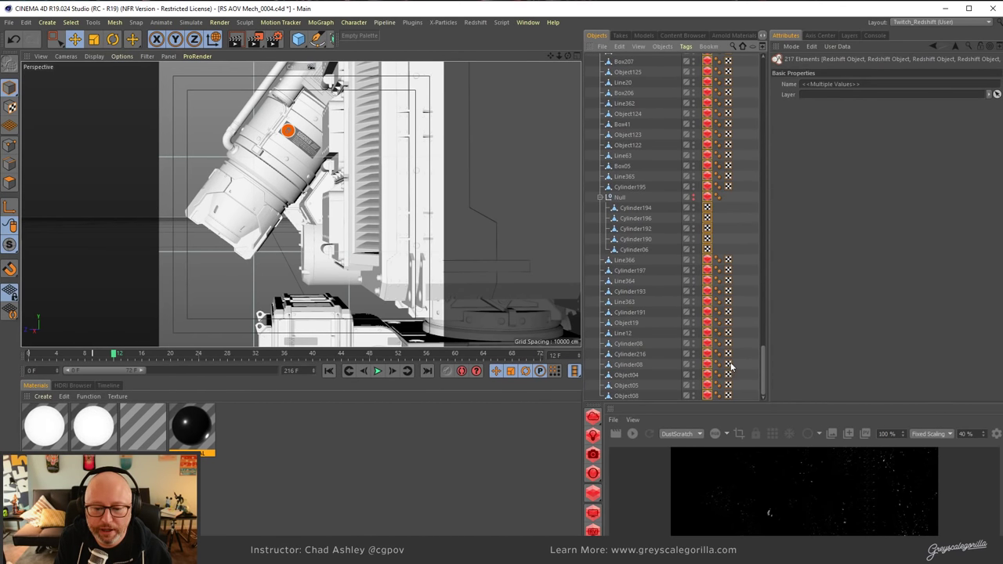
key("Delete")
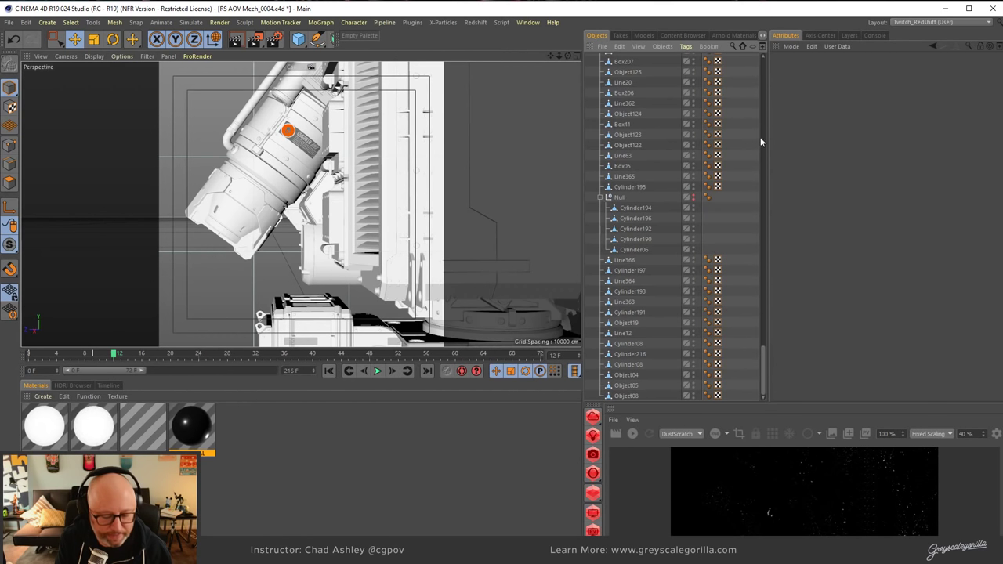
key("ctrl+z")
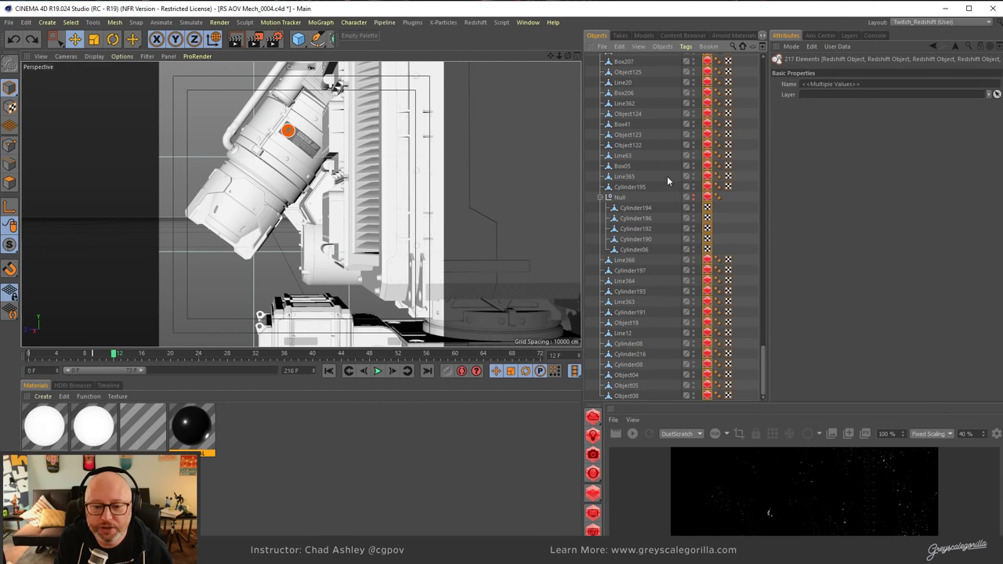
Delete the Redshift Object tags from Line366 through Object08, below the nested null.
left_click(707, 207)
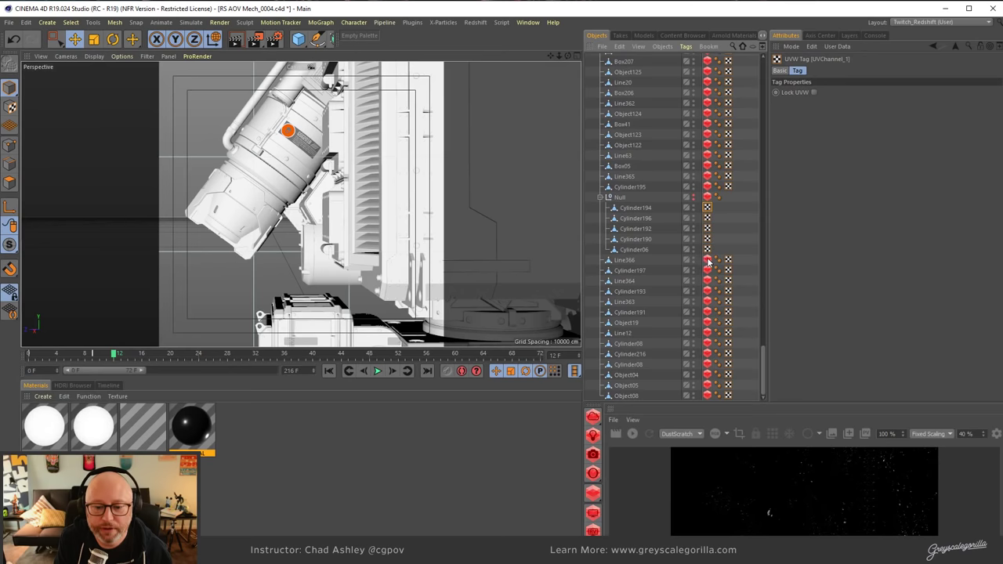
left_click(707, 259)
left_click(708, 396, "shift")
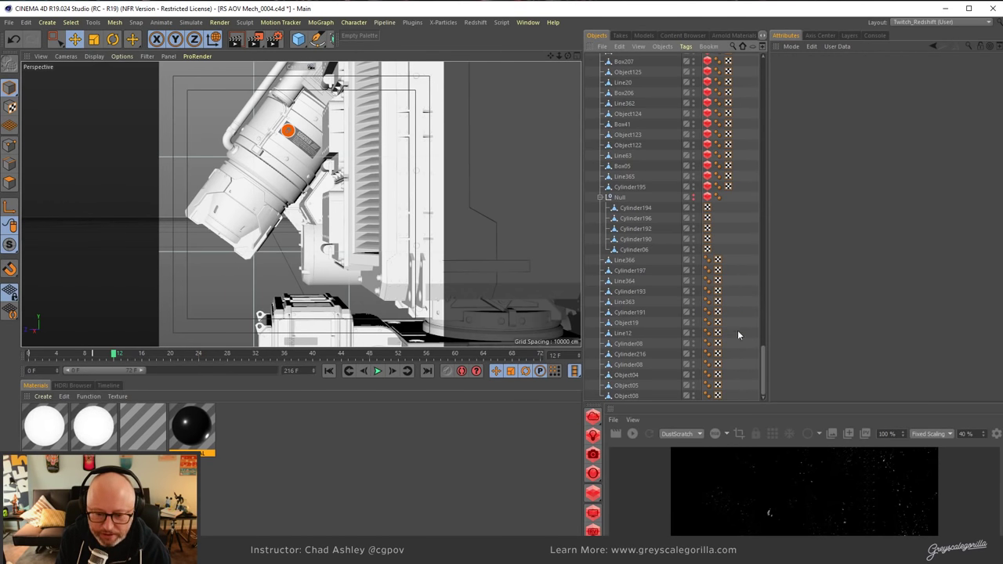
key("Delete")
key("ctrl+z")
Delete the remaining Redshift Object tags from Object21 through the nested null, as well as the tag on Canister.
left_click_drag(761, 369, 761, 83)
left_click(707, 153, "shift")
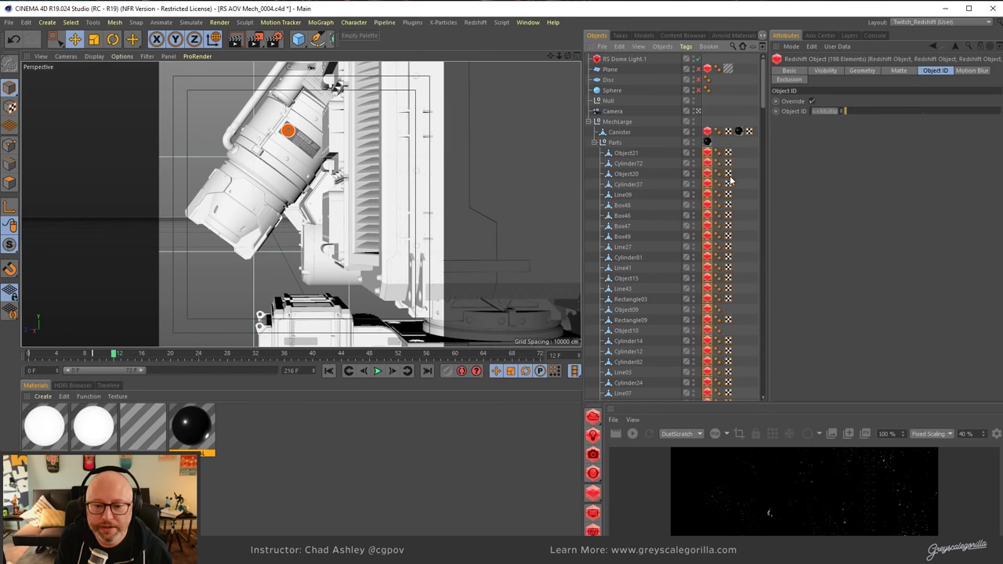
key("Delete")
left_click(708, 131)
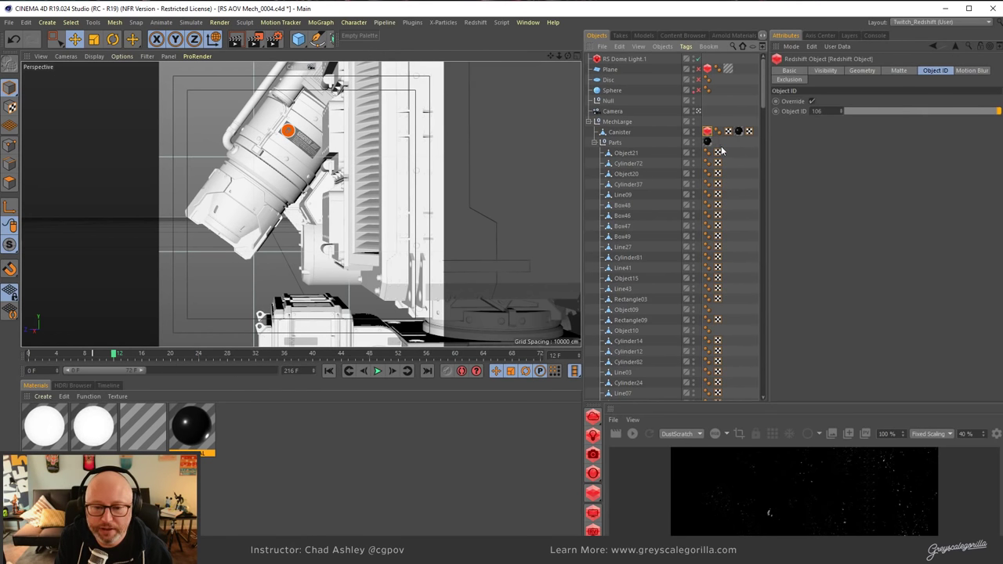
key("Delete")
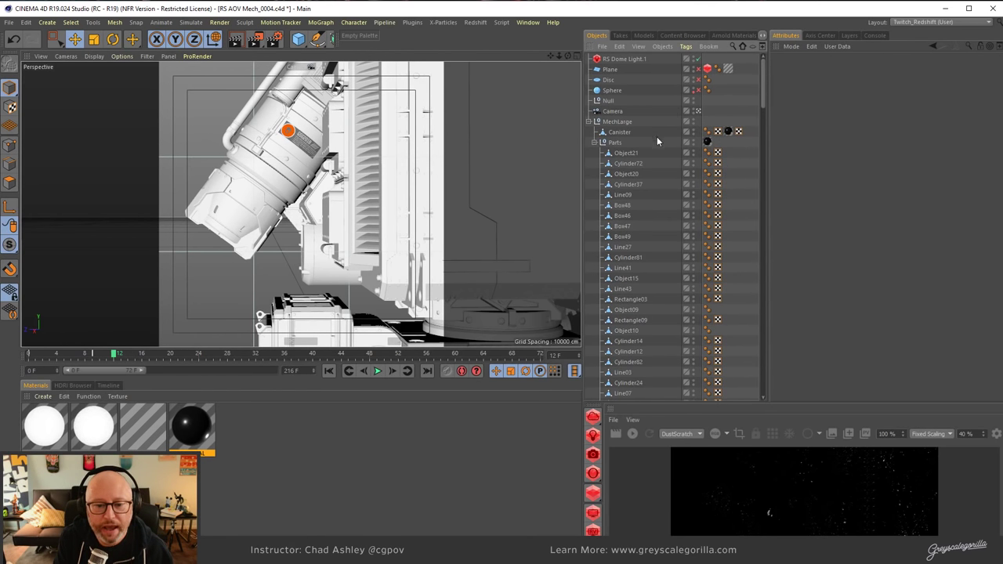
Move Canister into the Parts null and add a Redshift Object tag to every object from Canister through Object08.
left_click(621, 133)
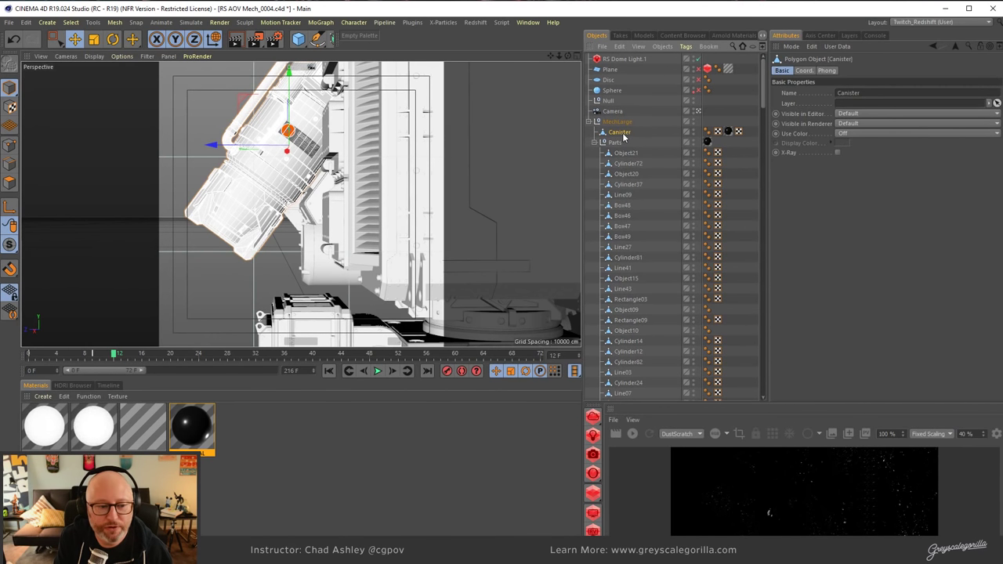
left_click_drag(621, 132, 624, 150)
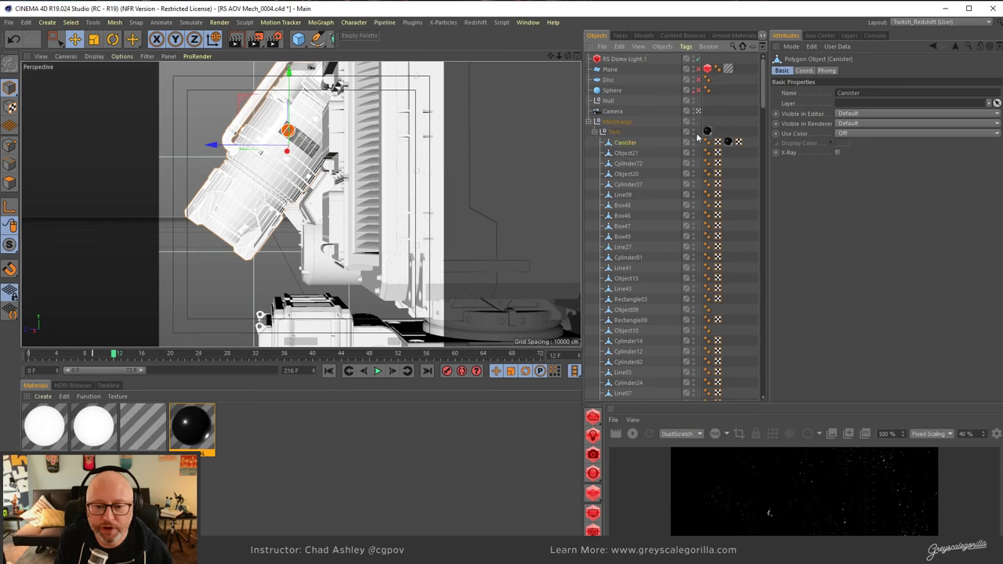
left_click_drag(763, 96, 758, 404)
left_click(632, 396, "shift")
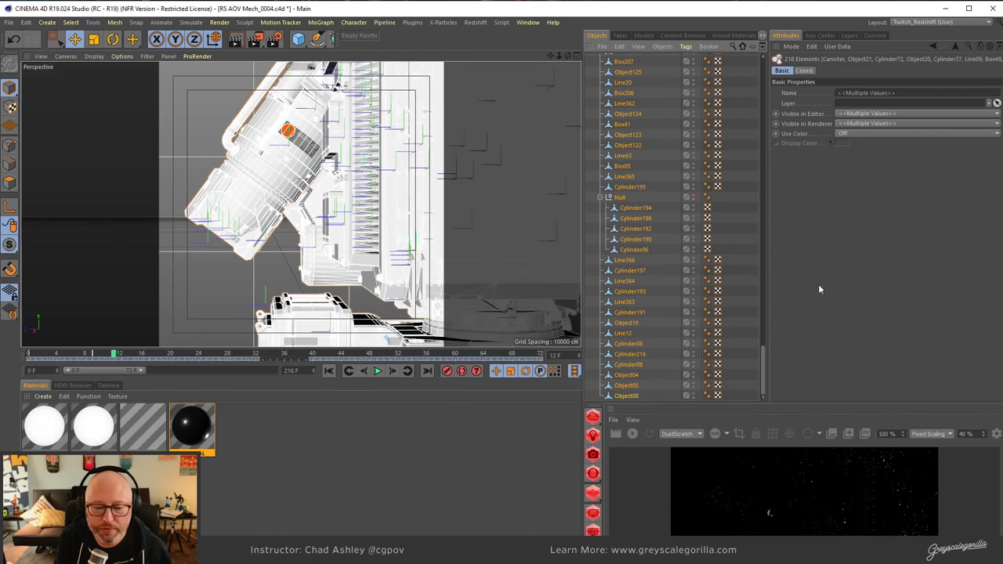
left_click(689, 47)
mouse_move(750, 188)
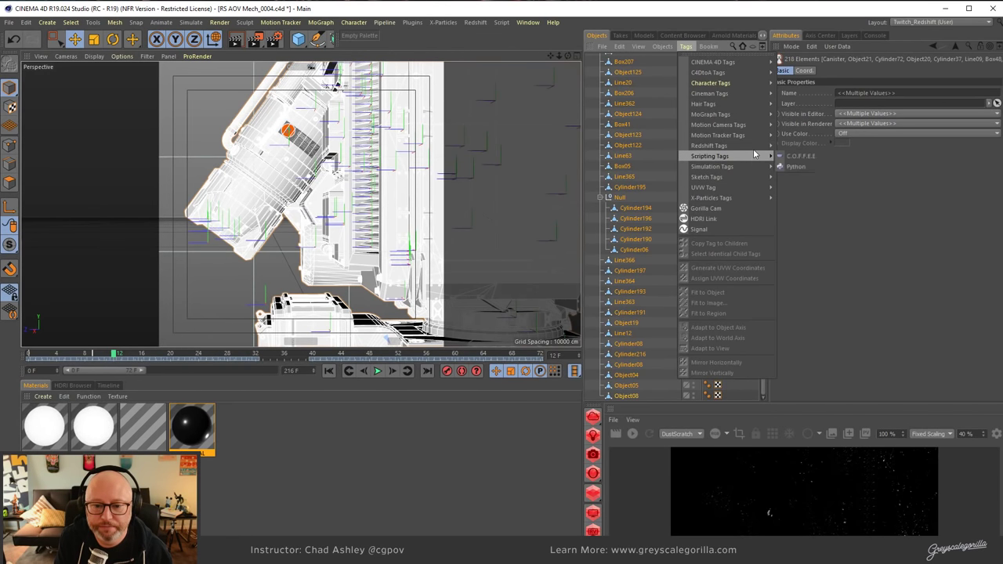
mouse_move(757, 148)
left_click(803, 157)
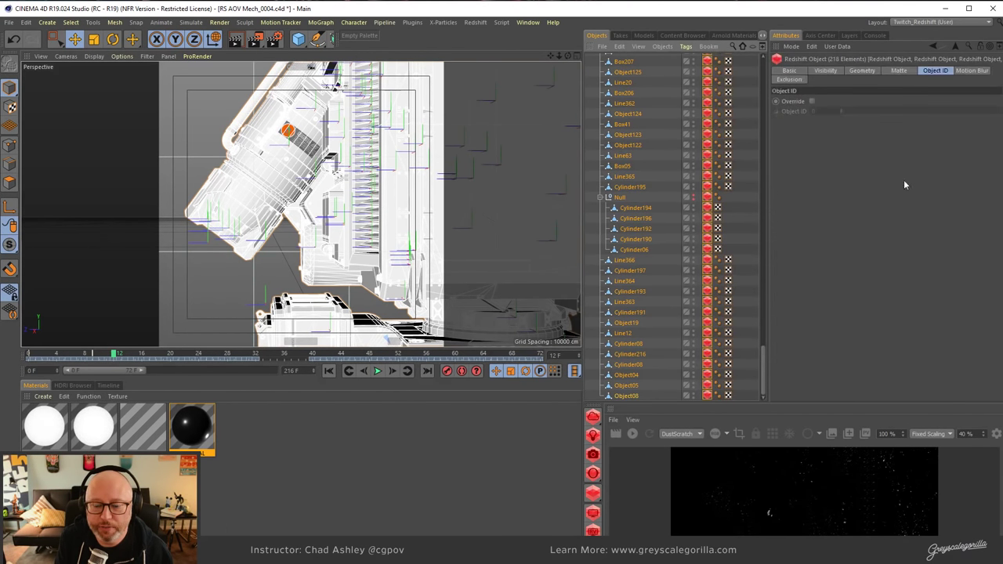
Enable the Object ID override on all the new Redshift Object tags and set the Object ID to "num + 1".
left_click(933, 72)
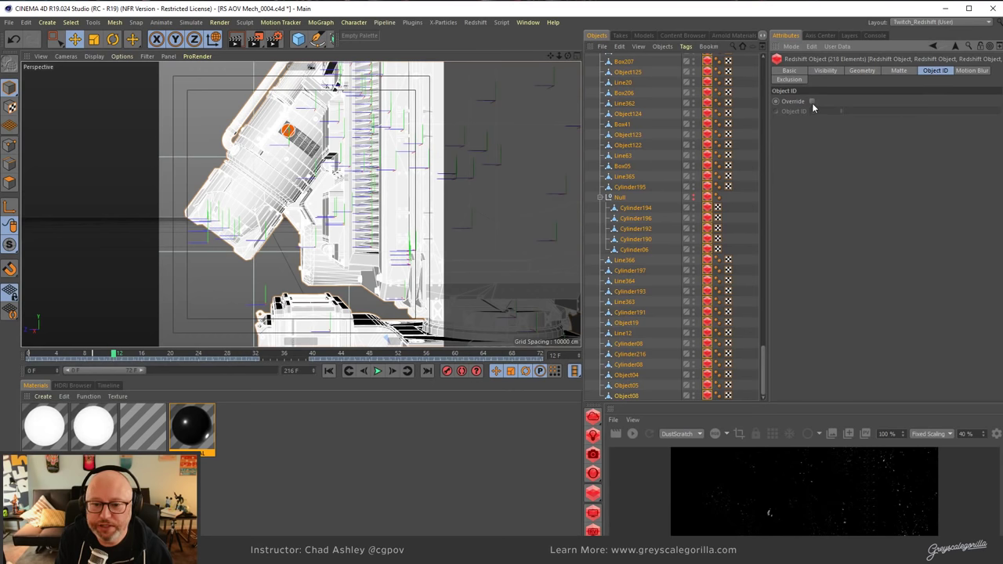
left_click(811, 102)
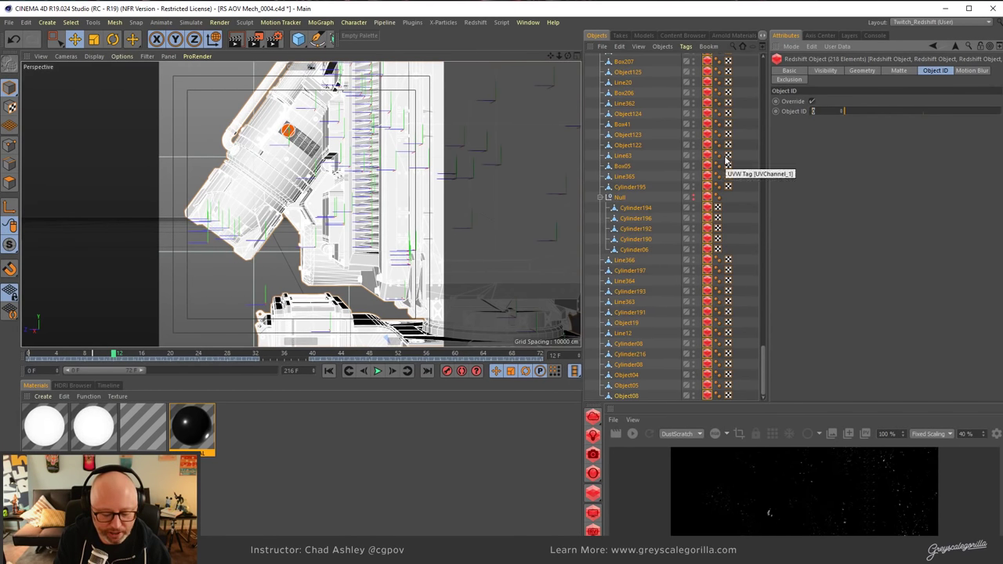
type("num")
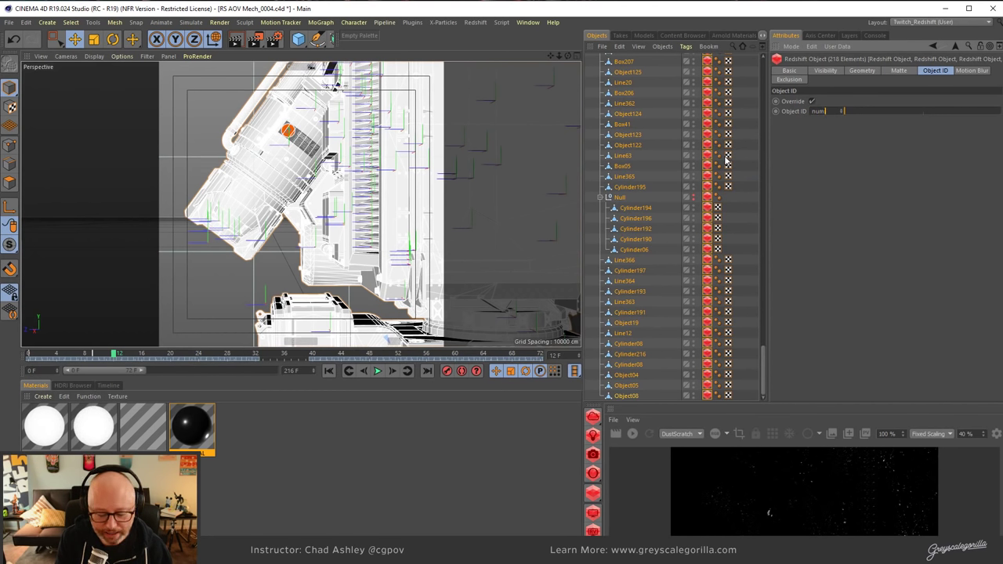
type(" +")
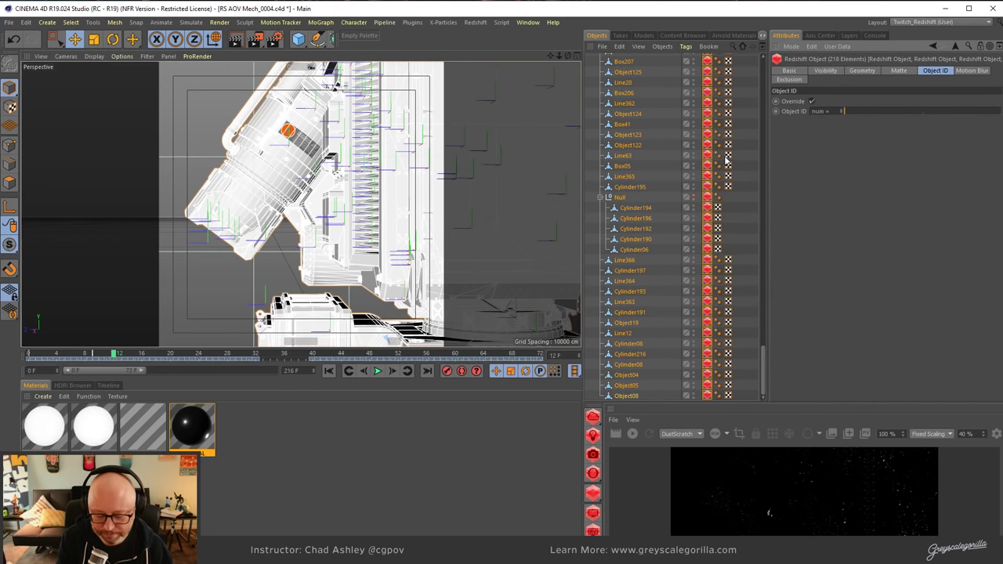
type(" + 1")
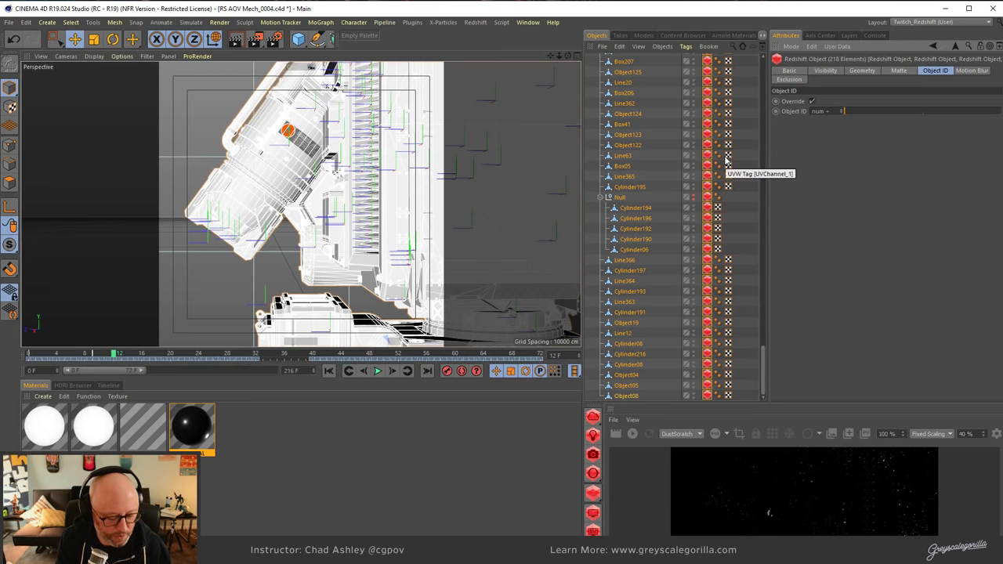
key("Return")
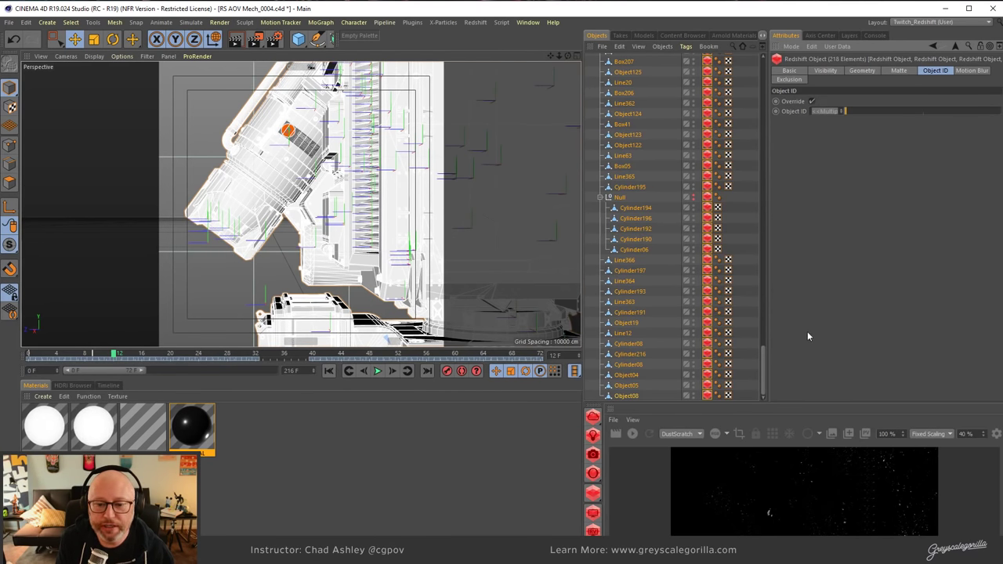
Check the Object ID of the individual Redshift Object tags from Canister down to Box46.
left_click_drag(762, 370, 786, 64)
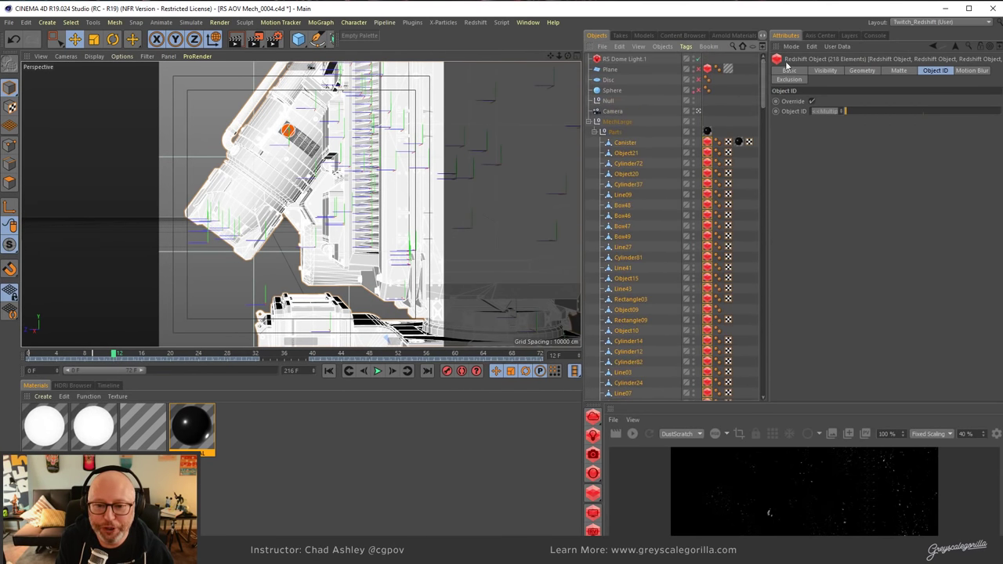
left_click(707, 144)
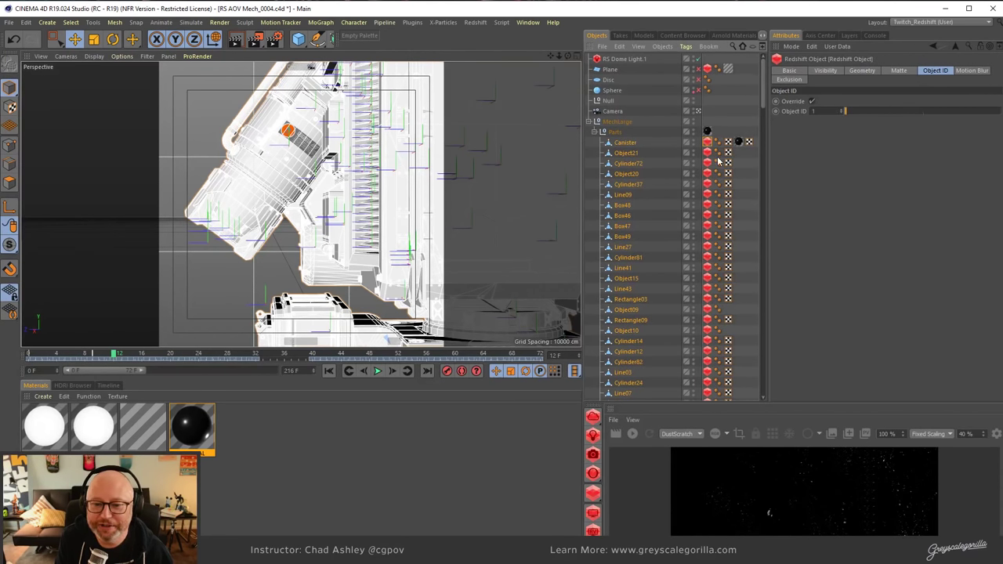
left_click(708, 154)
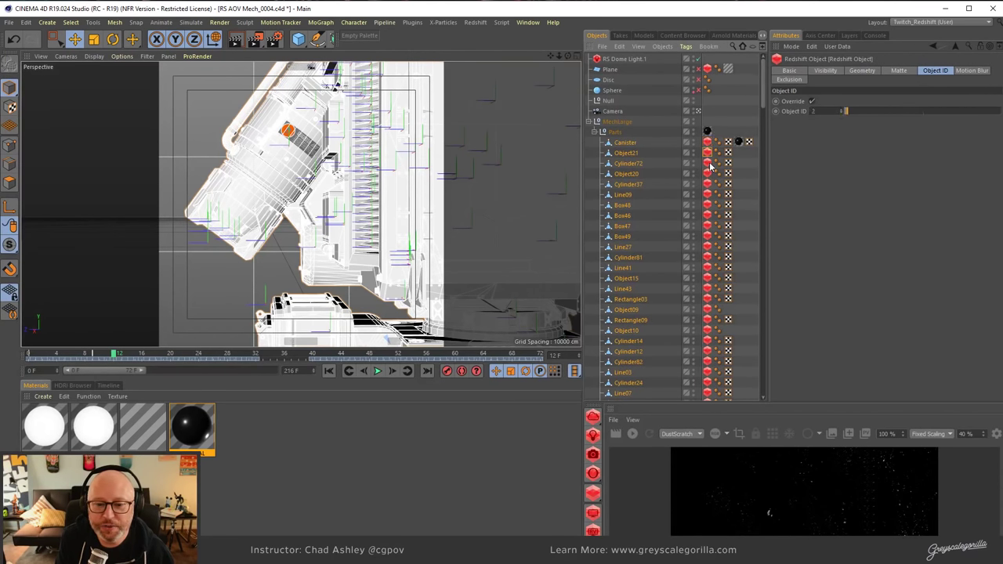
left_click(708, 164)
left_click(707, 174)
left_click(708, 184)
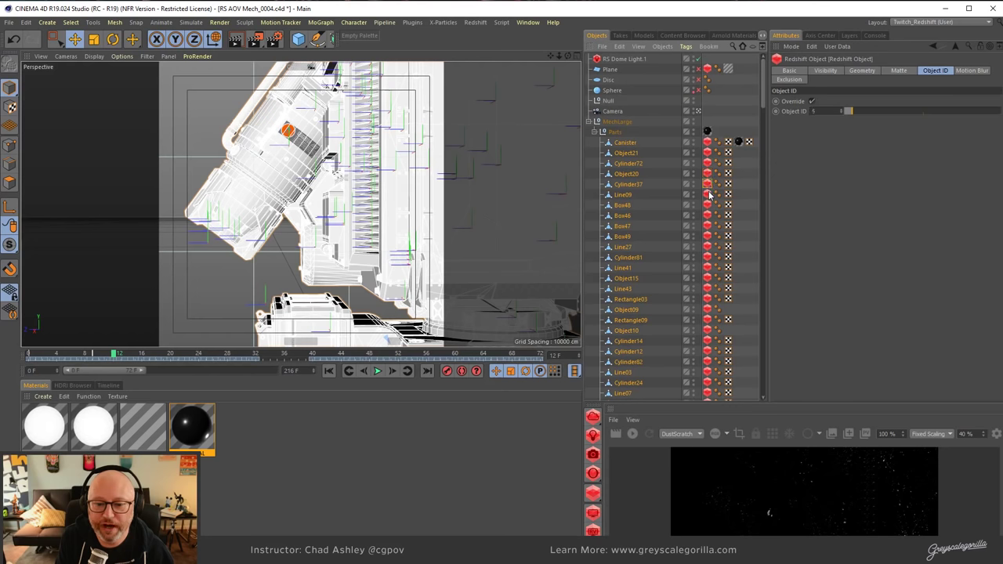
left_click(707, 194)
left_click(707, 205)
left_click(707, 214)
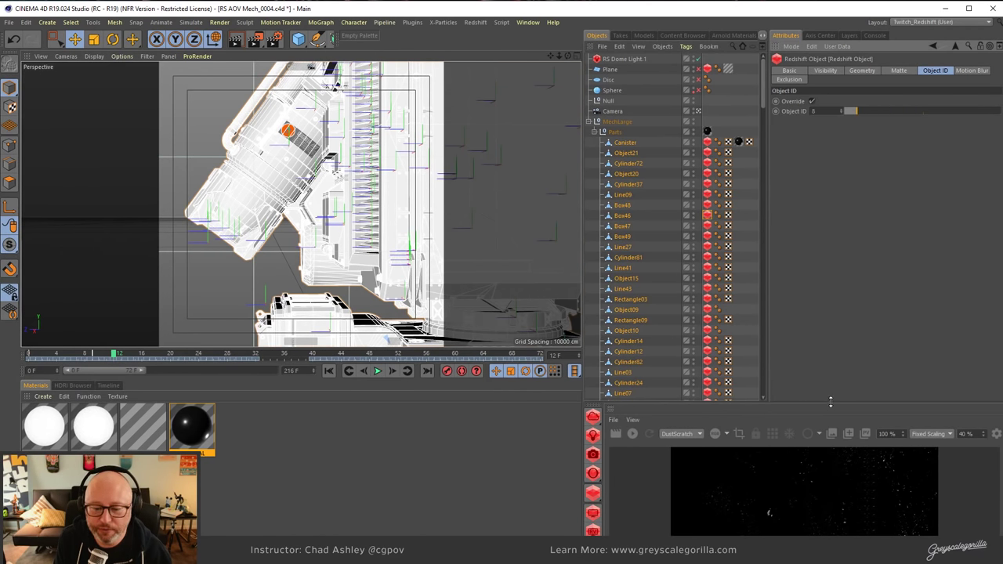
Enlarge the Redshift RenderView, start the interactive render and display the ObjectID 0 pass.
left_click_drag(830, 400, 816, 150)
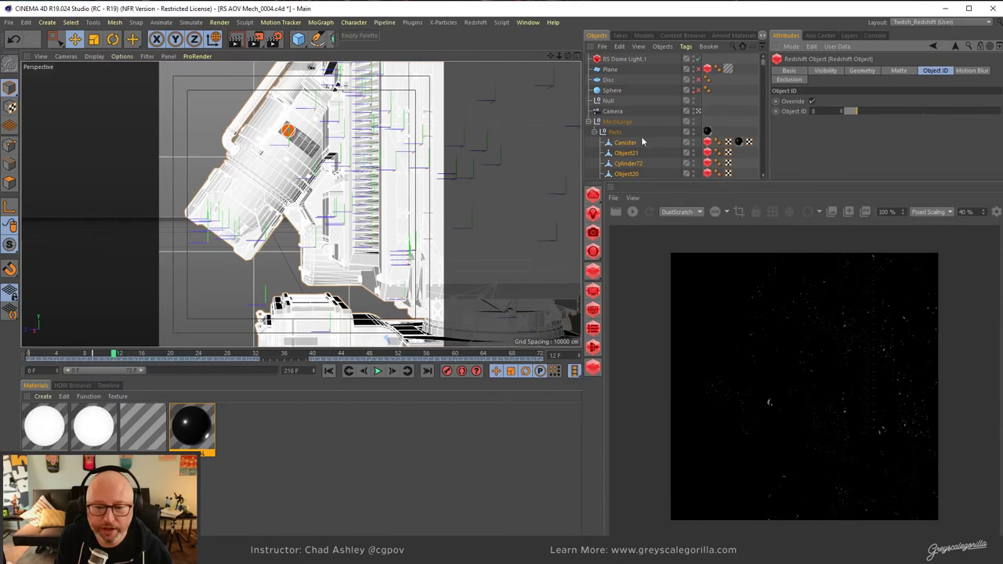
left_click(633, 212)
left_click(690, 214)
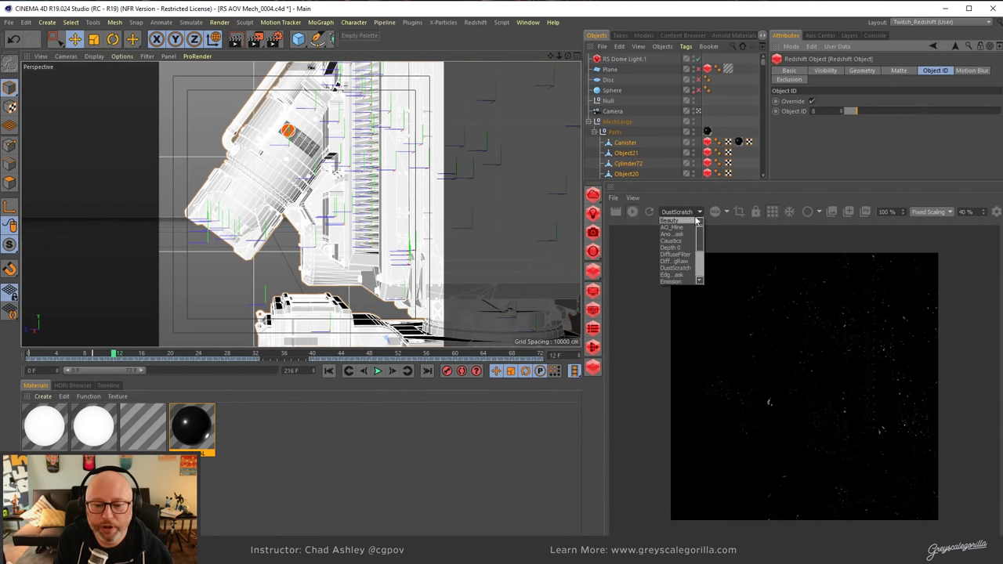
left_click_drag(698, 240, 697, 259)
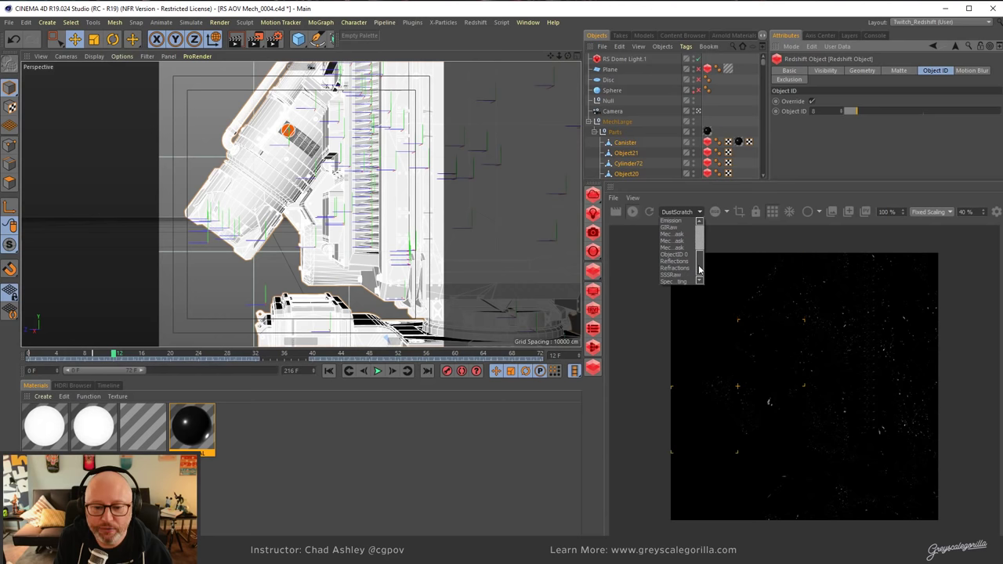
left_click(674, 261)
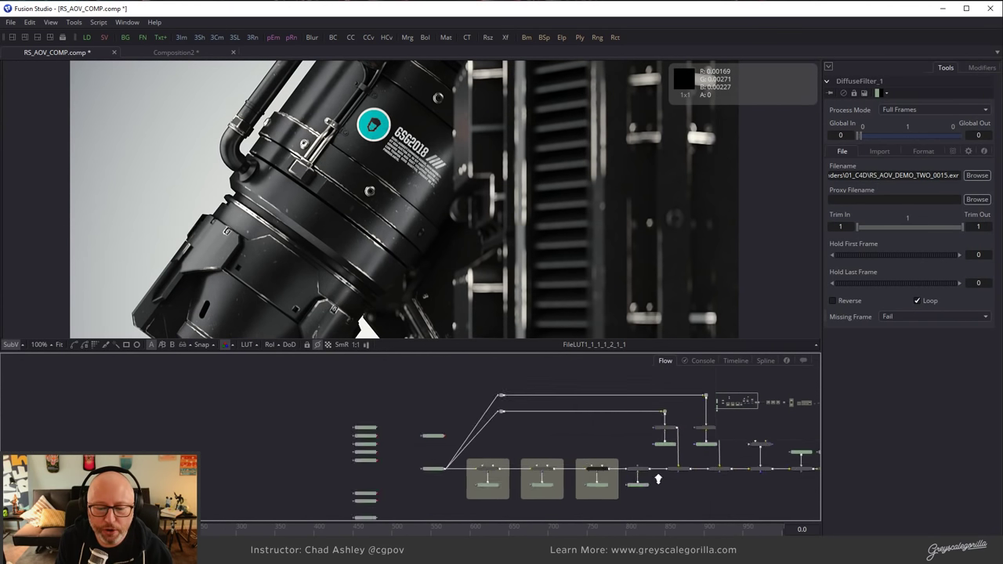
In the Fusion Studio composition, show the RS_AOV loader of the OBJID group in the viewer and frame the whole image.
scroll(409, 427, "up", 8, "ctrl")
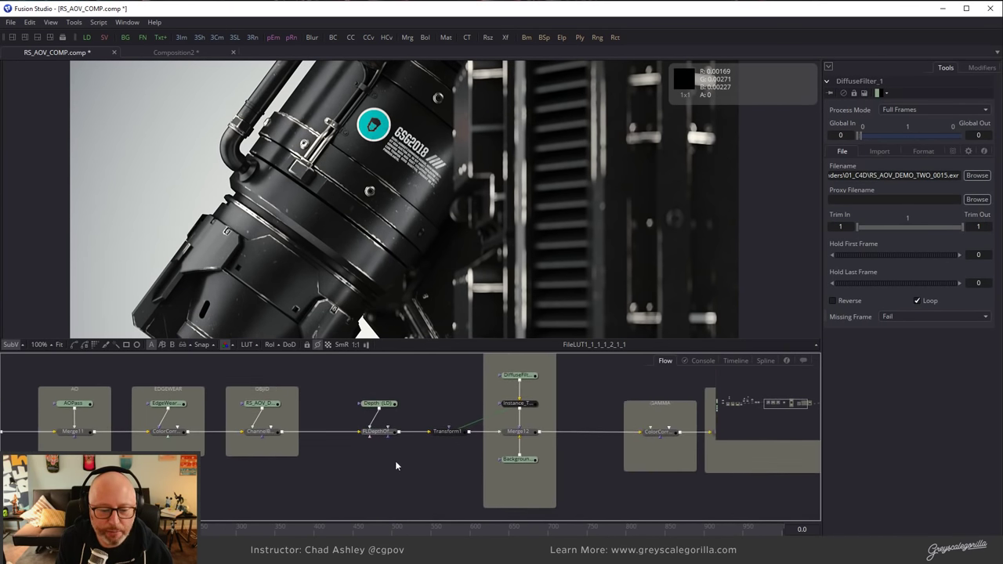
middle_click_drag(395, 466, 478, 494)
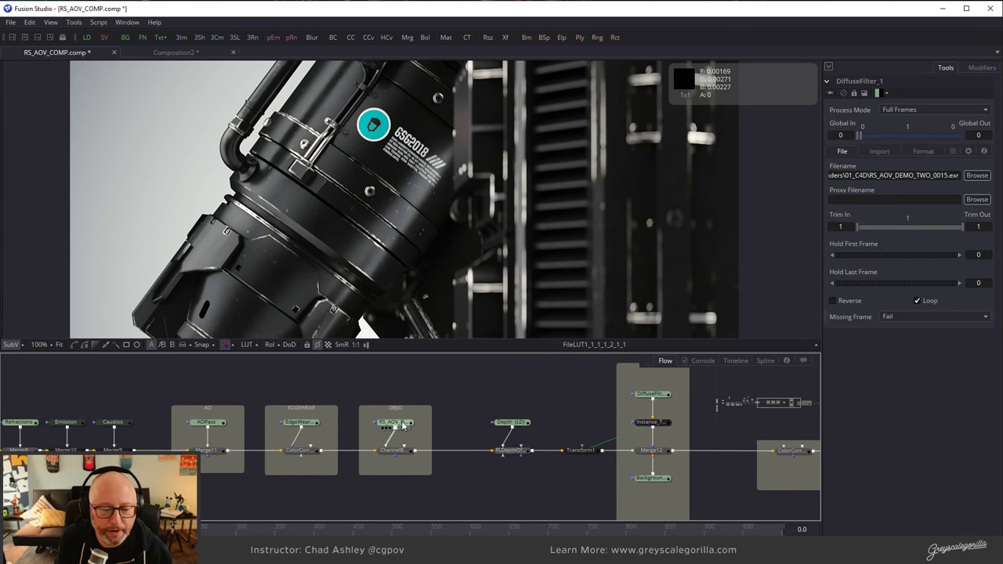
left_click_drag(404, 425, 519, 141)
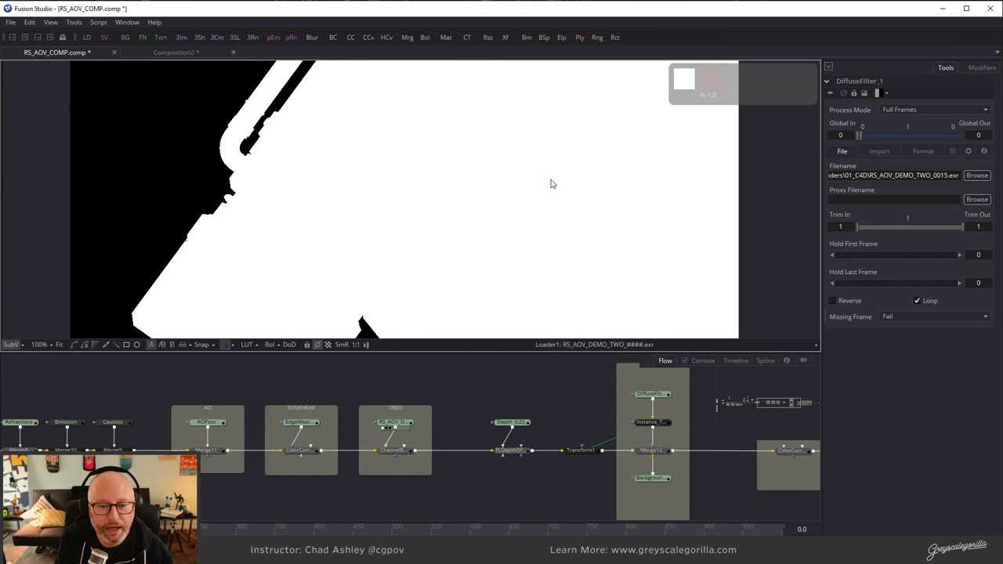
scroll(449, 212, "down", 3, "ctrl")
middle_click_drag(438, 197, 398, 215)
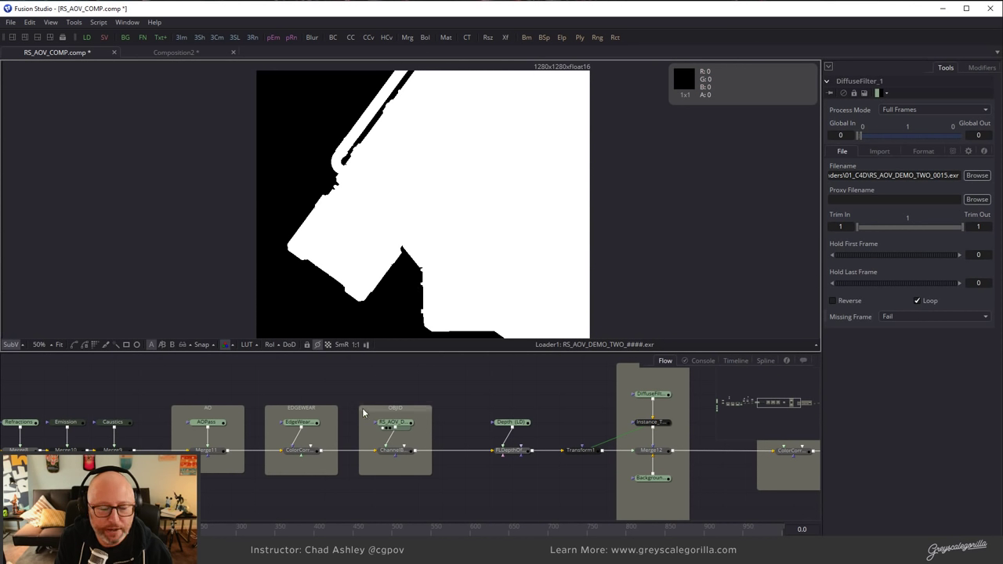
Show ChannelBooleans1 in the viewer with the viewer LUT on and examine its Aux Channels mapping to Object ID.
left_click(402, 452)
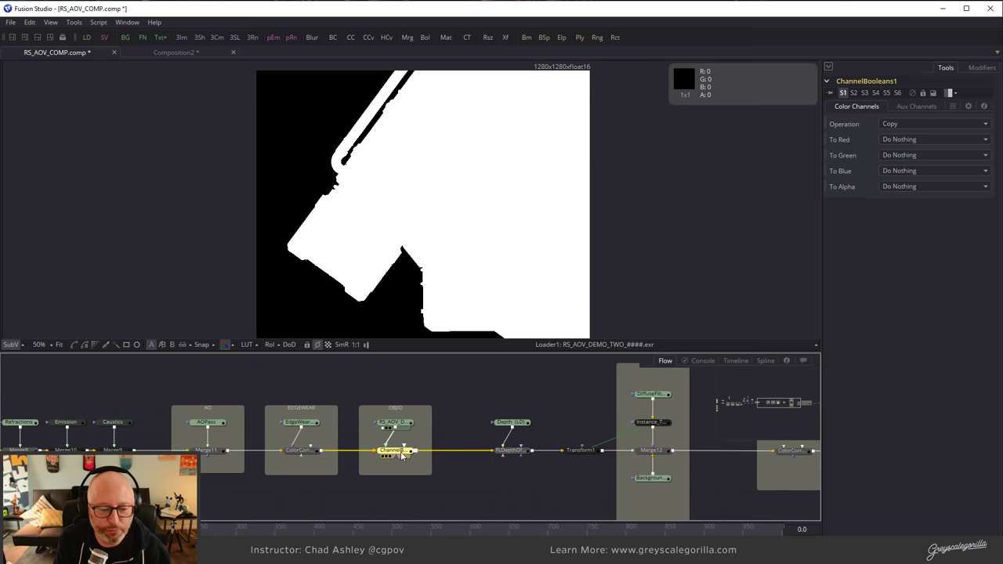
key("1")
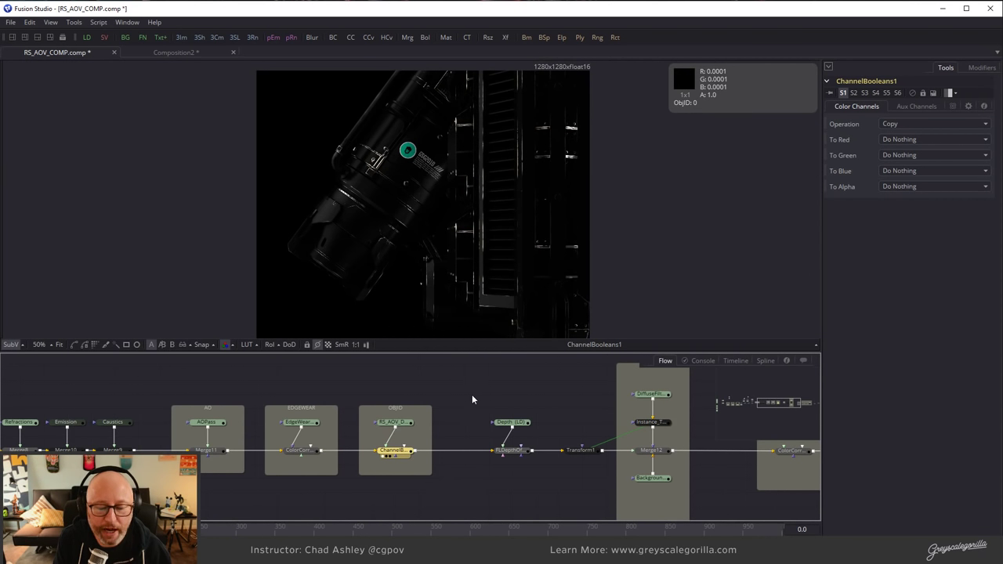
left_click(395, 422)
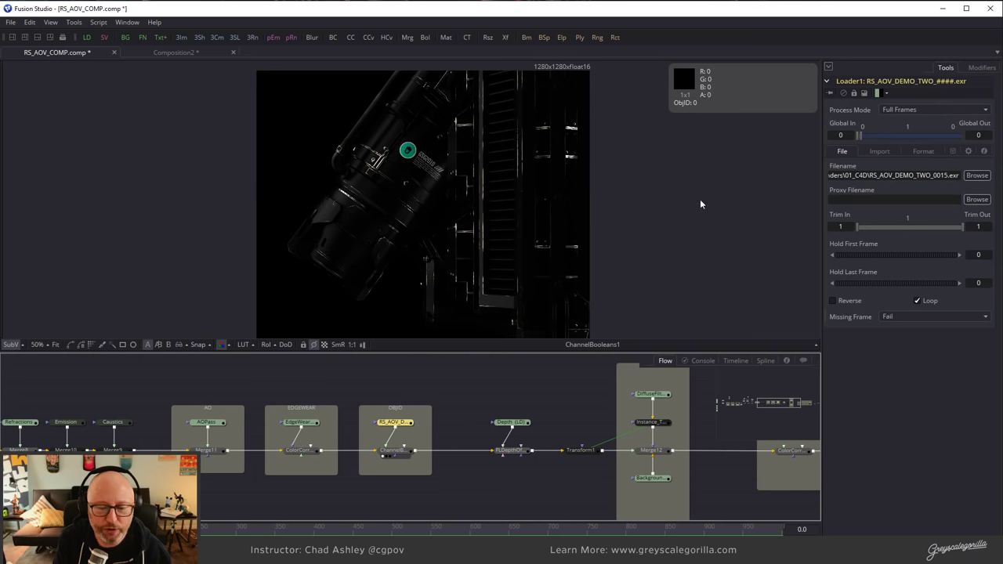
left_click(404, 452)
left_click(915, 108)
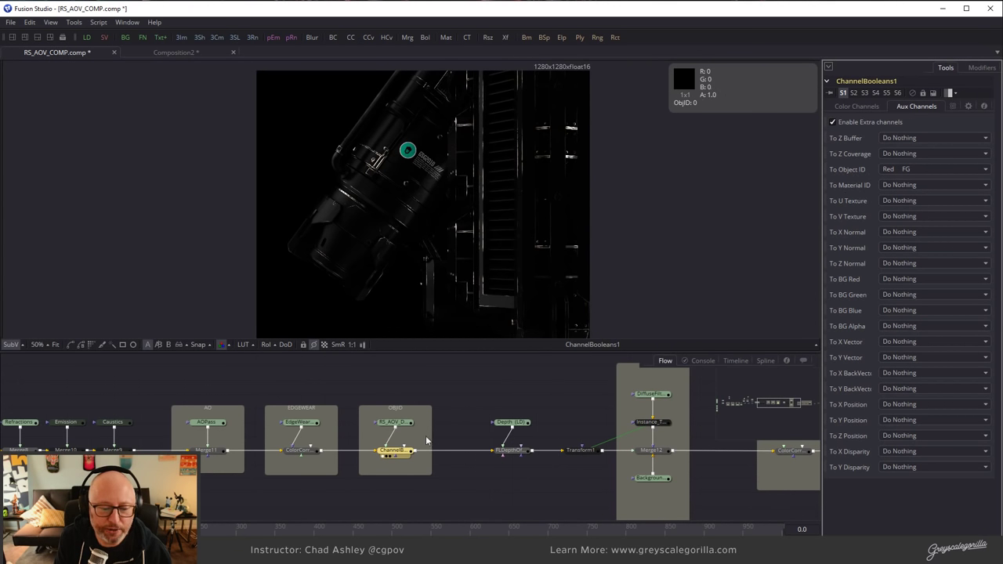
left_click(465, 400)
left_click(413, 449)
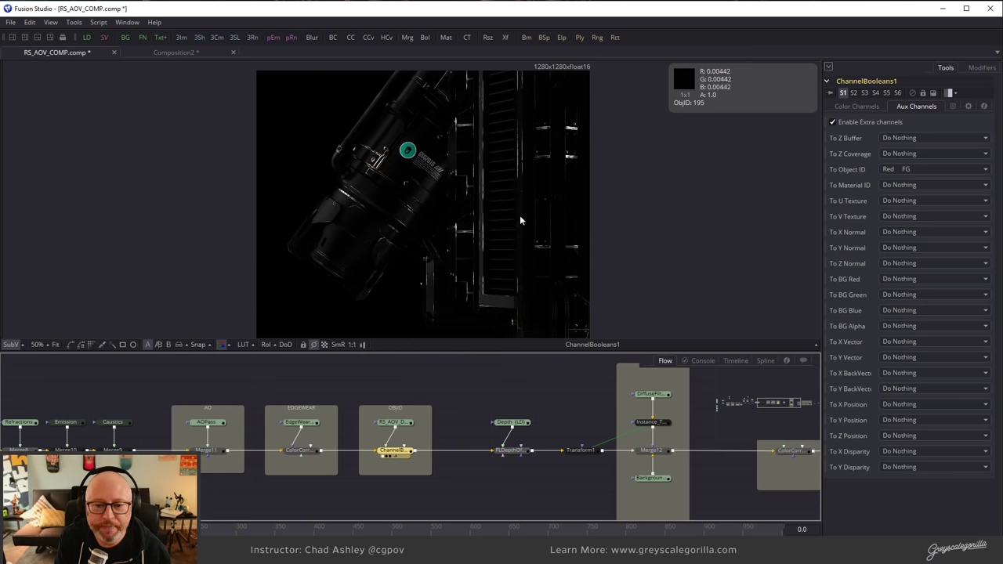
left_click(243, 345)
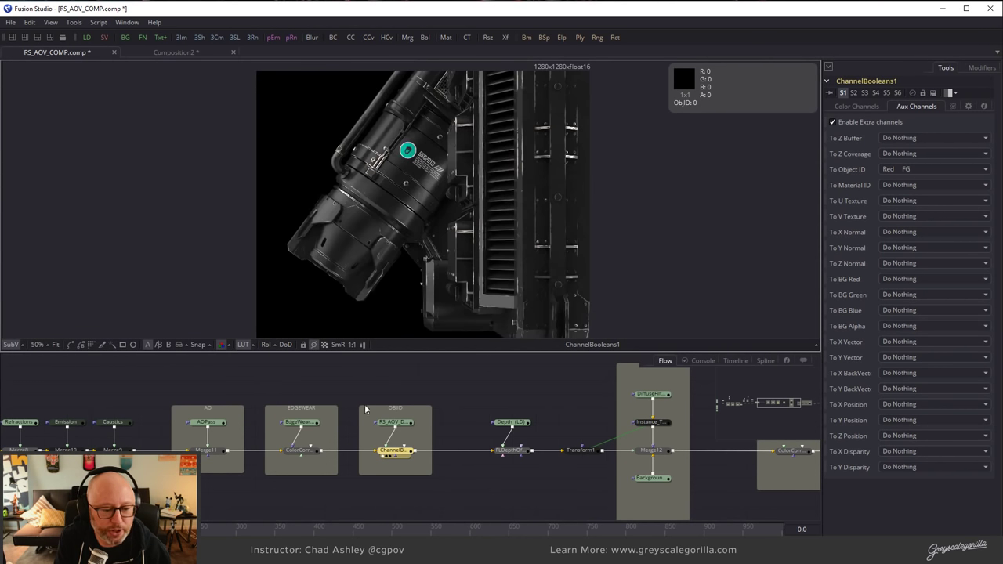
left_click(536, 387)
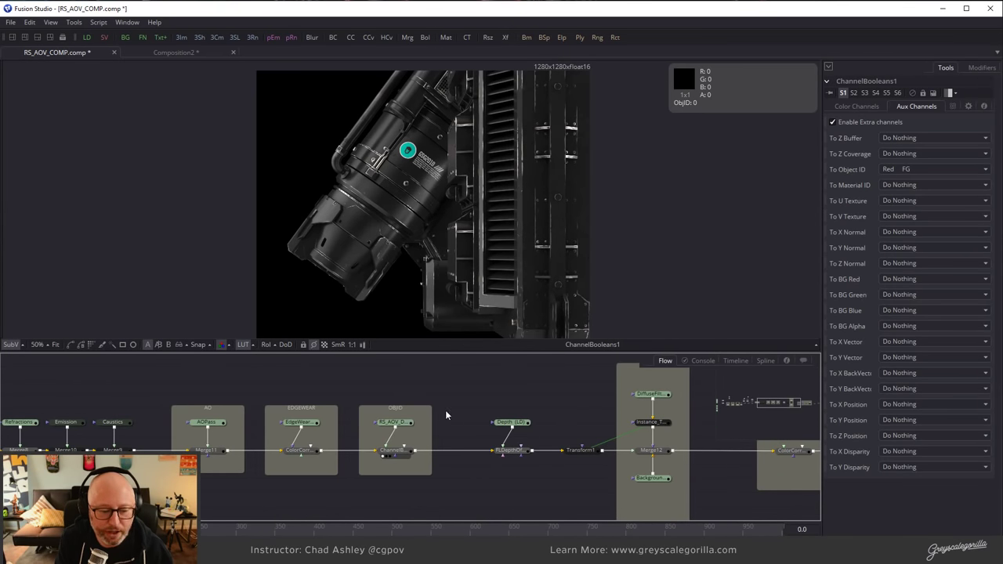
Shift the Depth, FLDepthOfField and Transform nodes aside, insert a Color Corrector after ChannelBooleans1 and show it in the viewer.
middle_click_drag(473, 387, 357, 407)
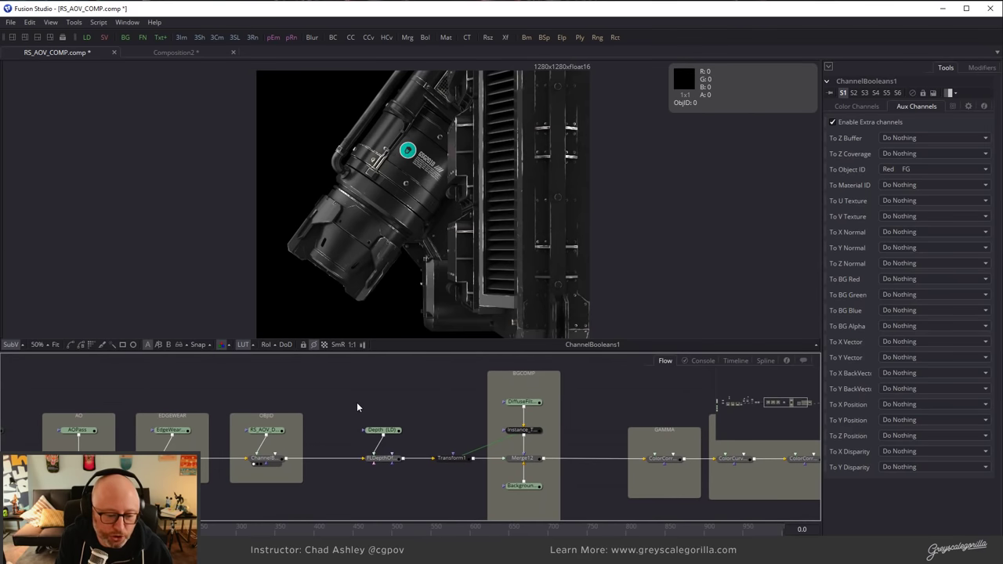
left_click_drag(355, 397, 487, 460)
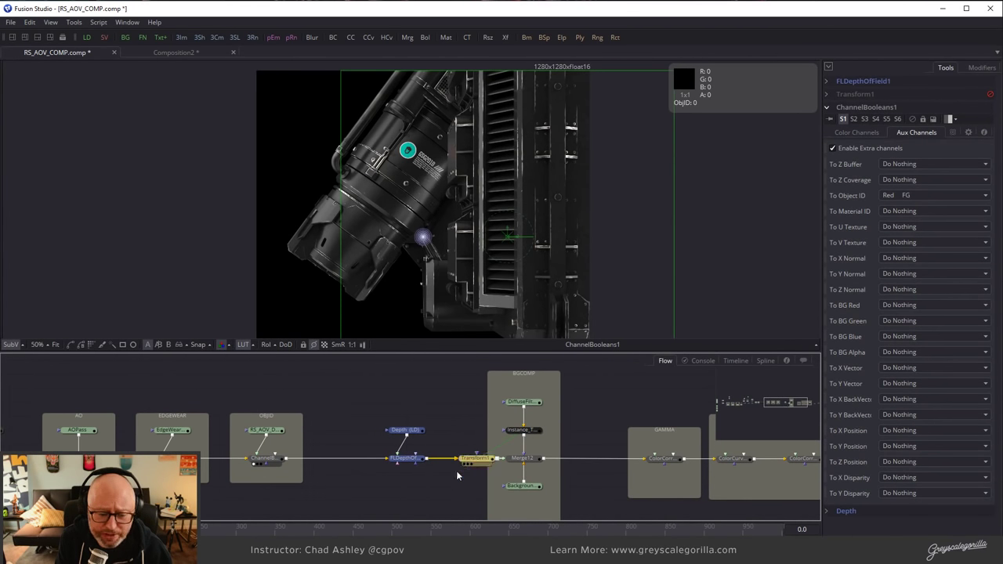
left_click(458, 475)
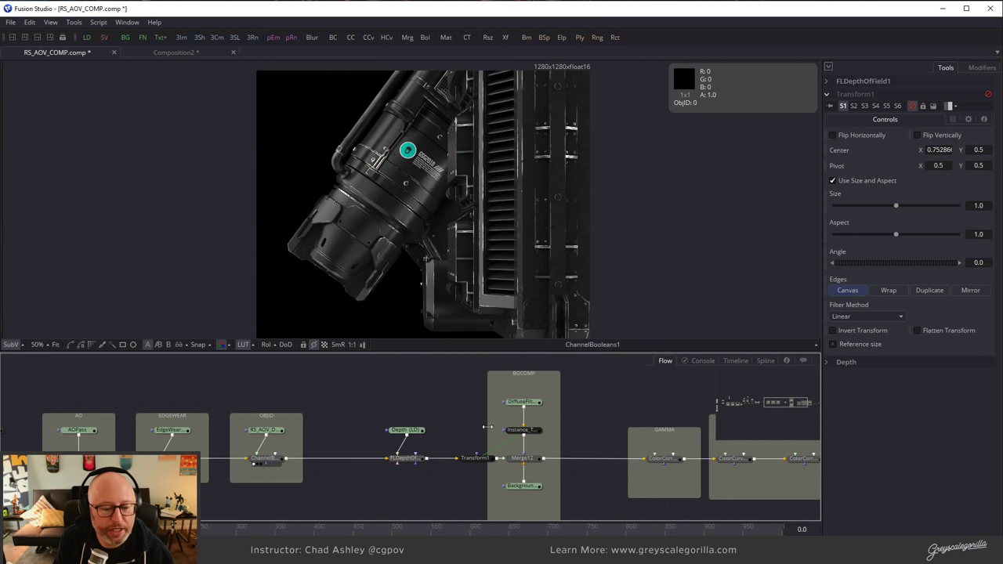
left_click_drag(350, 37, 341, 462)
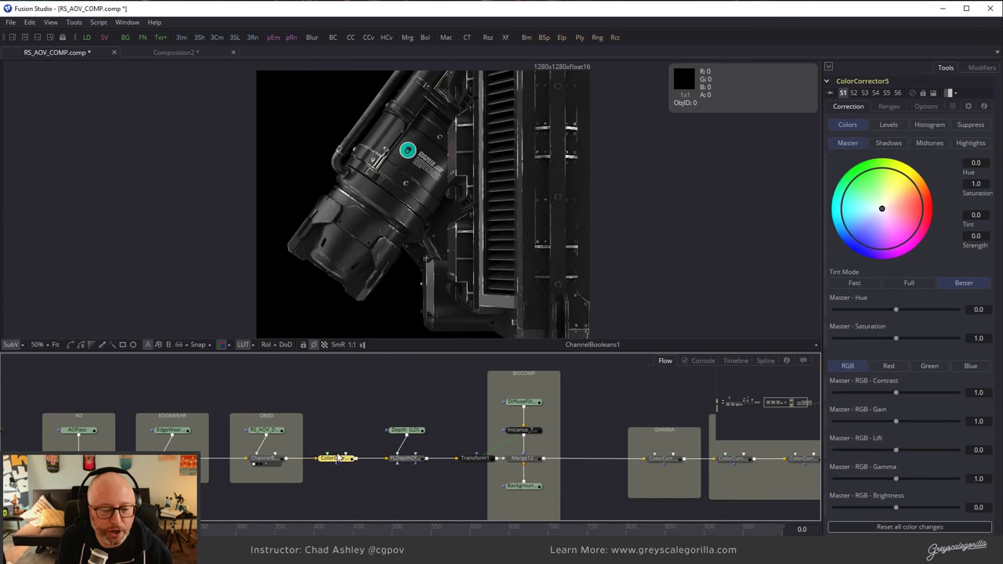
key("1")
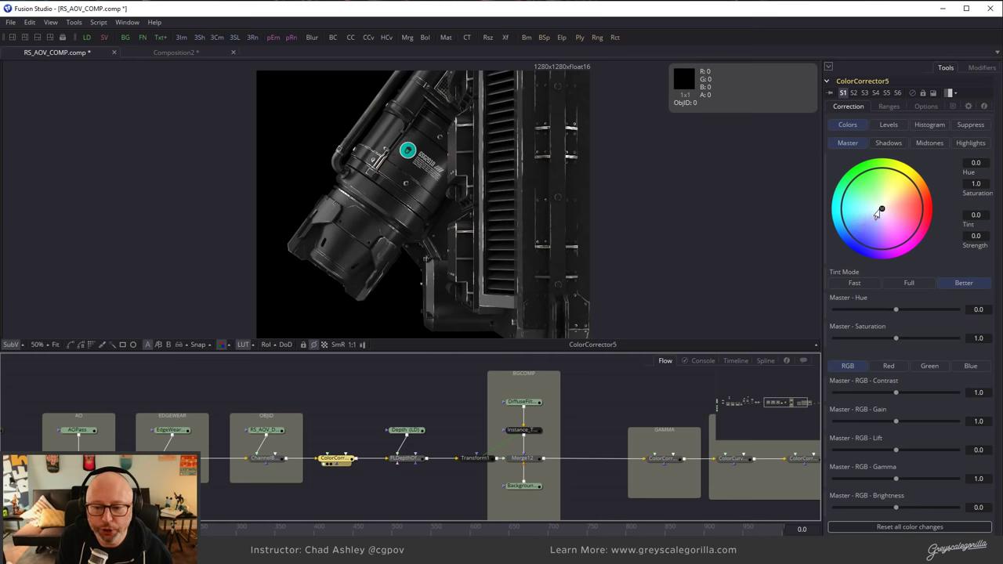
Tint the new Color Corrector's master toward blue with a strength of about 0.30 and set the RGB gain to about 1.12.
left_click_drag(880, 208, 863, 218)
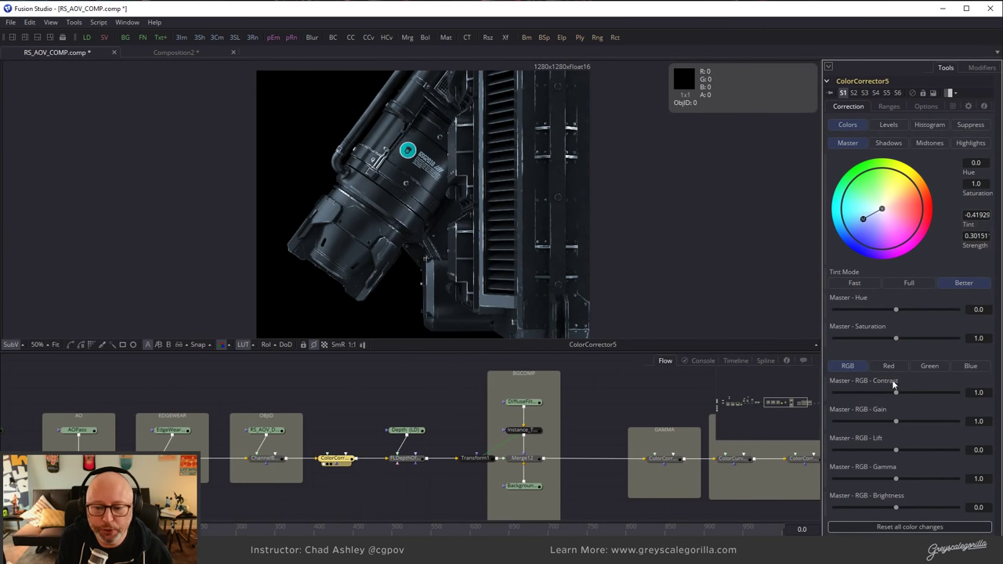
left_click_drag(896, 421, 898, 422)
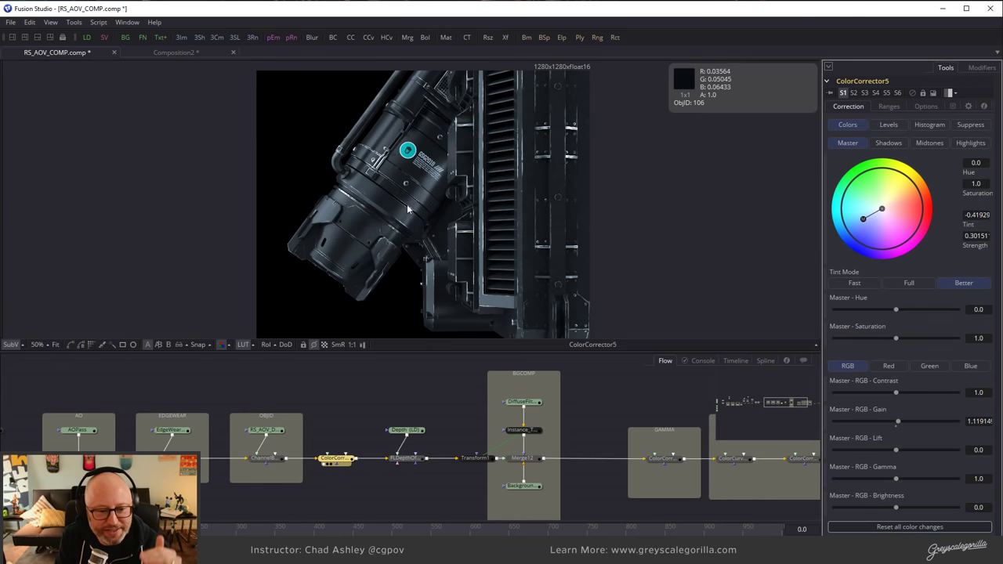
left_click_drag(378, 377, 398, 404)
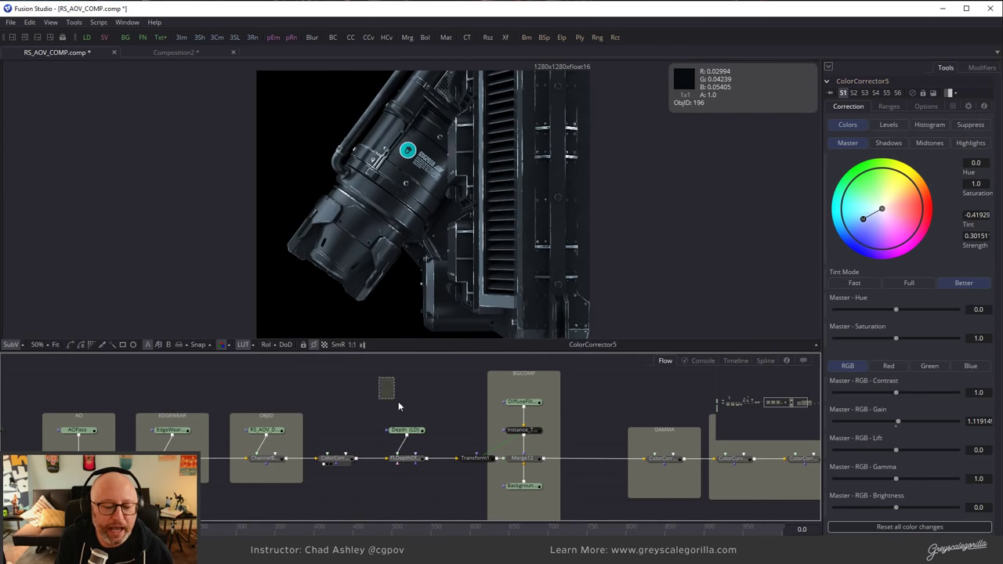
left_click(350, 458)
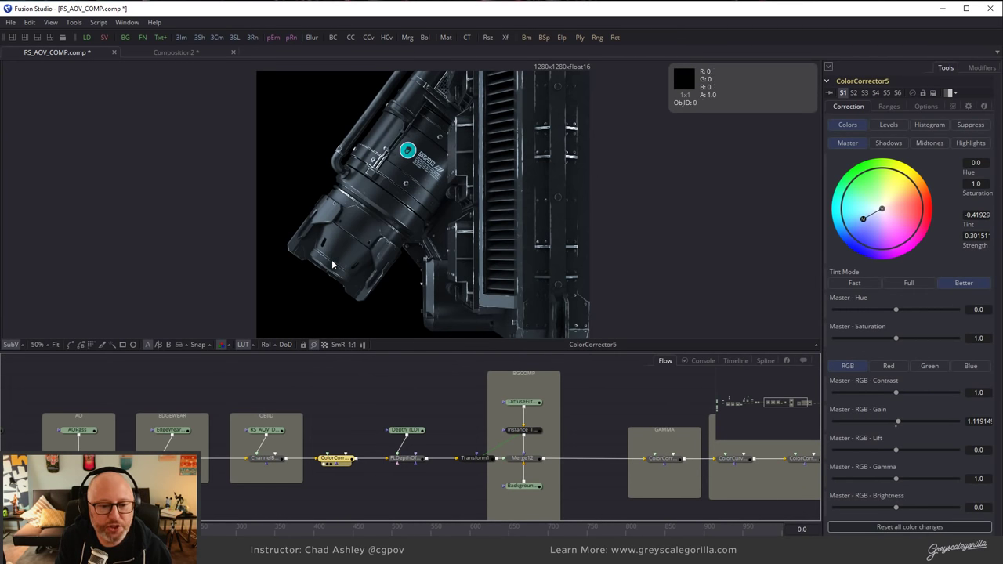
Enable Use Object on the Color Corrector and pick the canister in the viewer to limit the correction to object 106.
left_click(952, 107)
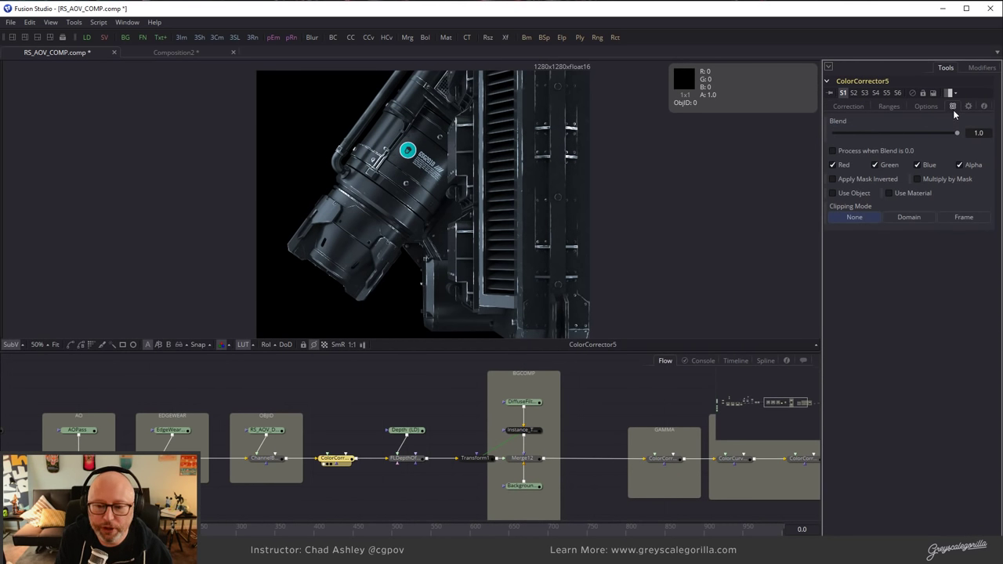
left_click(833, 193)
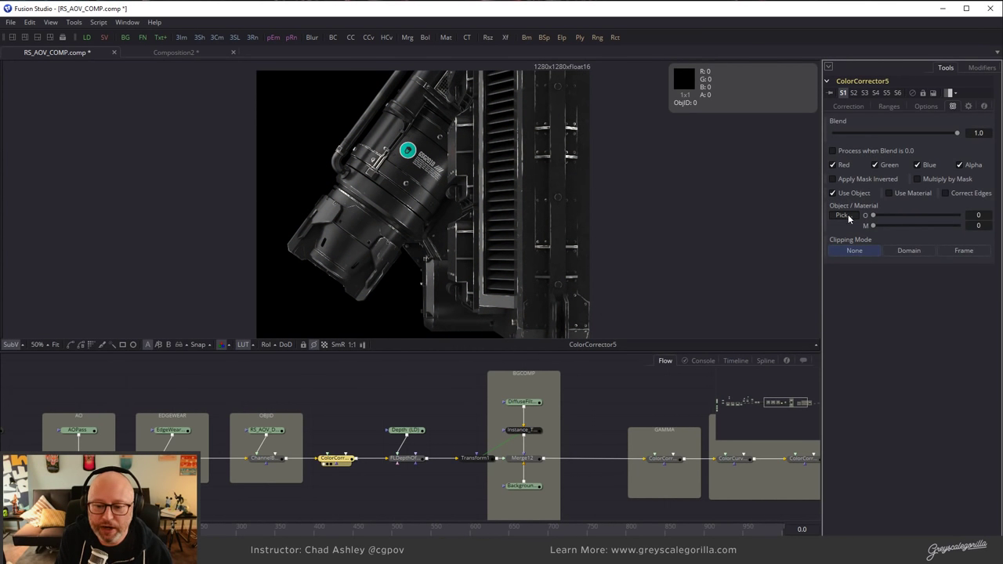
left_click_drag(843, 214, 431, 168)
left_click(342, 461)
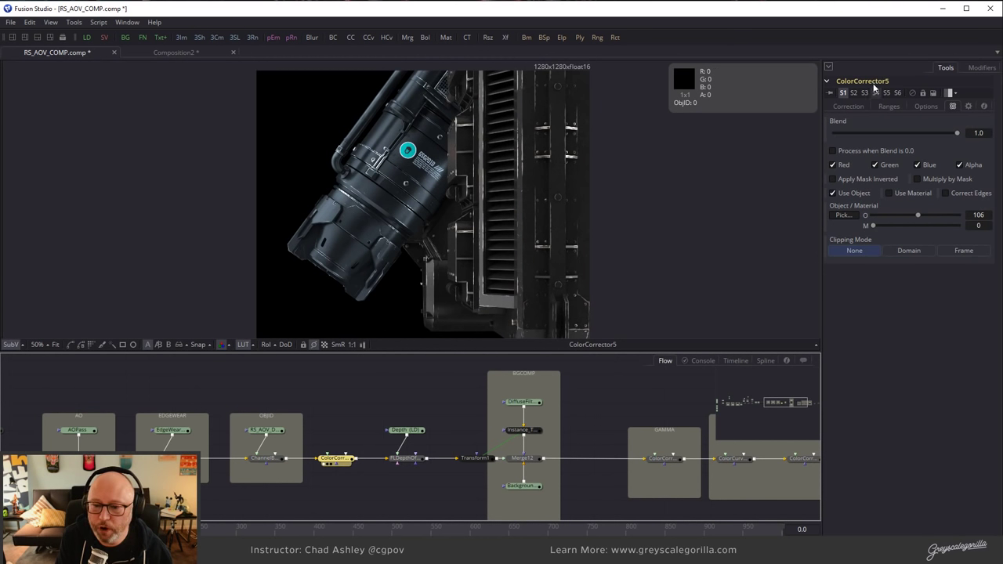
Set the Color Corrector's master RGB gain to about 1.83 and saturation to about 1.38, and re-pick the canister as its object.
left_click(857, 107)
left_click_drag(899, 421, 912, 423)
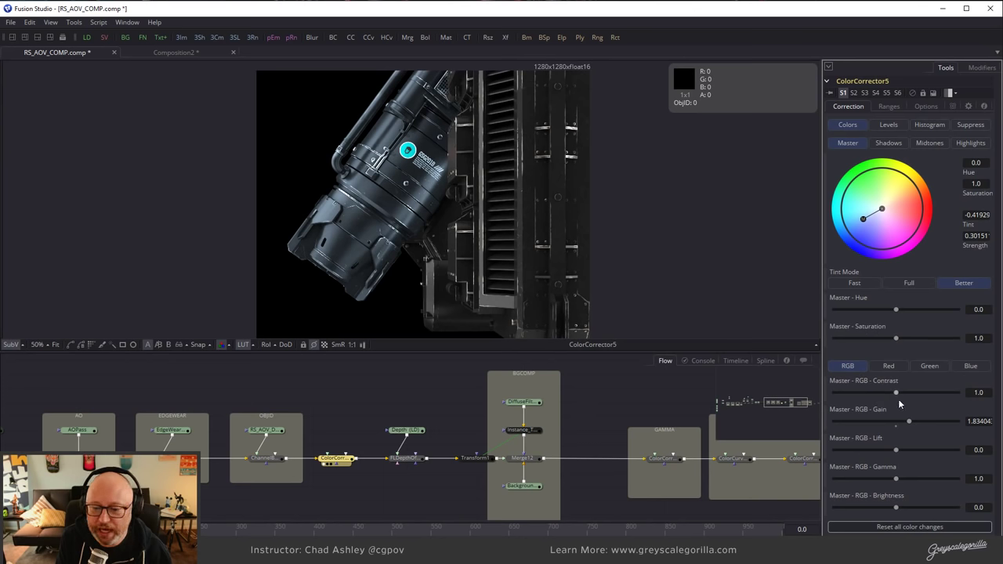
left_click_drag(897, 342, 927, 334)
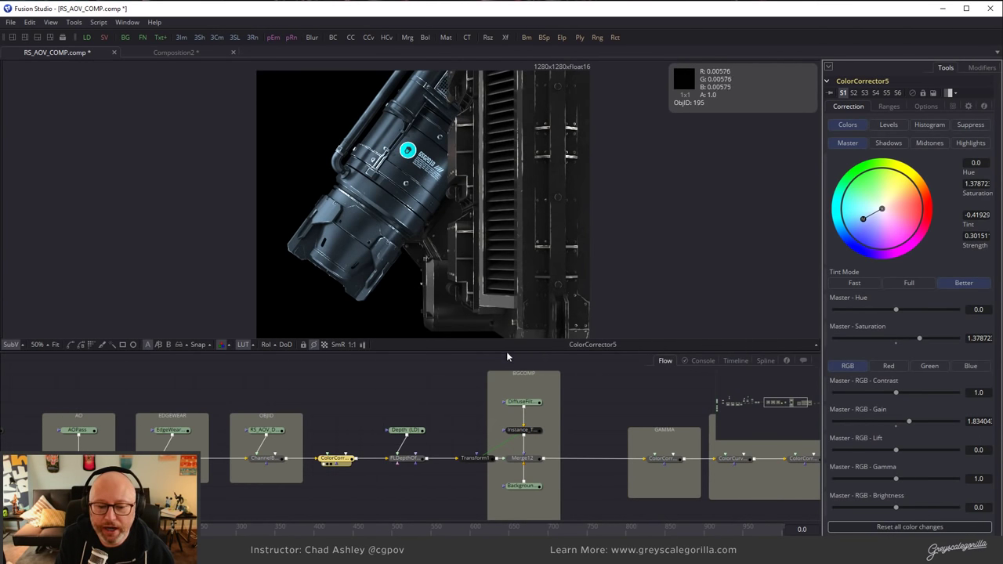
left_click(952, 108)
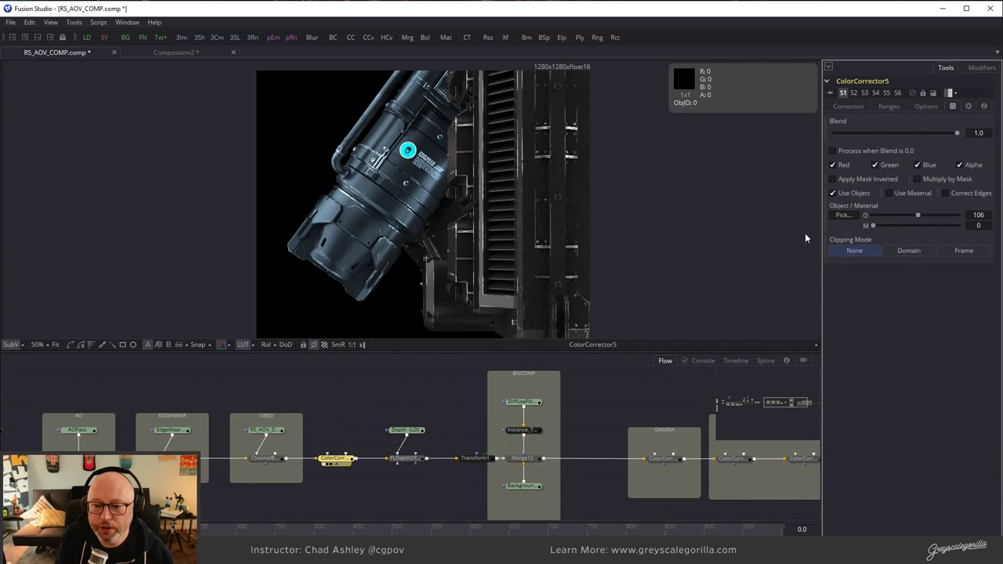
left_click_drag(844, 216, 429, 181)
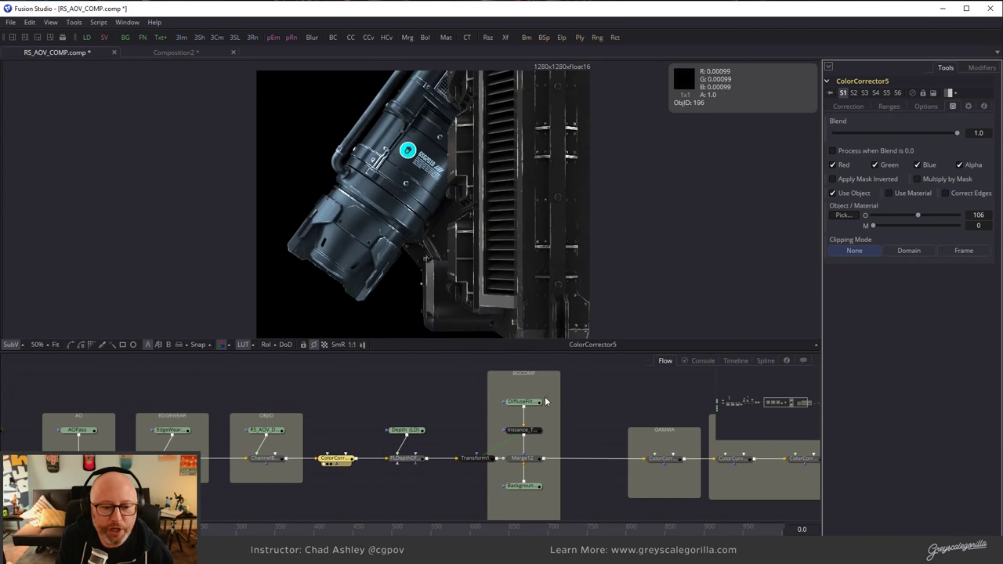
Show the final FileLUT node in the viewer with the viewer LUT off to check the graded composite.
mouse_move(638, 443)
middle_mouse_down()
mouse_move(363, 434)
mouse_move(372, 425)
middle_mouse_up()
middle_click_drag(743, 426, 549, 444)
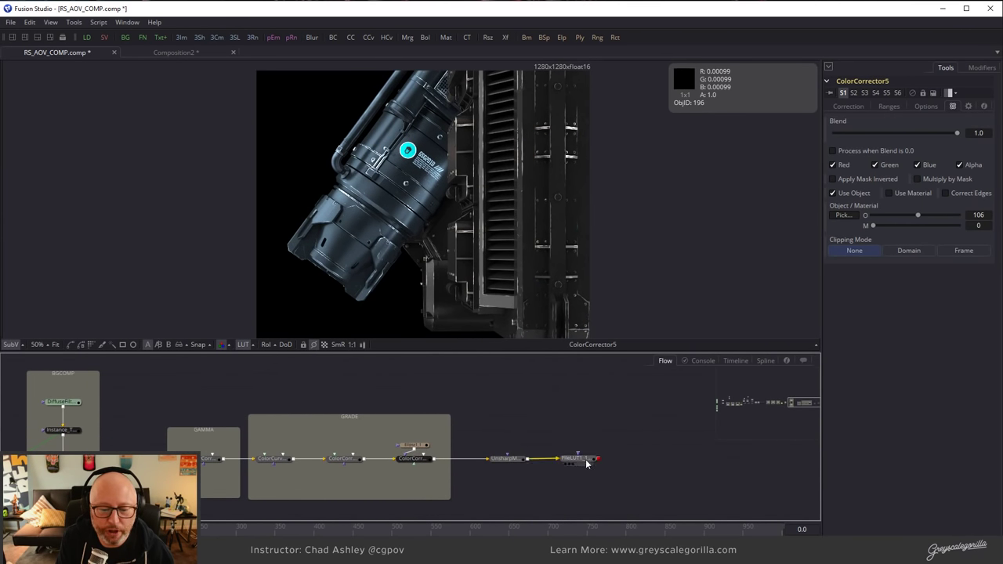
left_click_drag(586, 460, 635, 182)
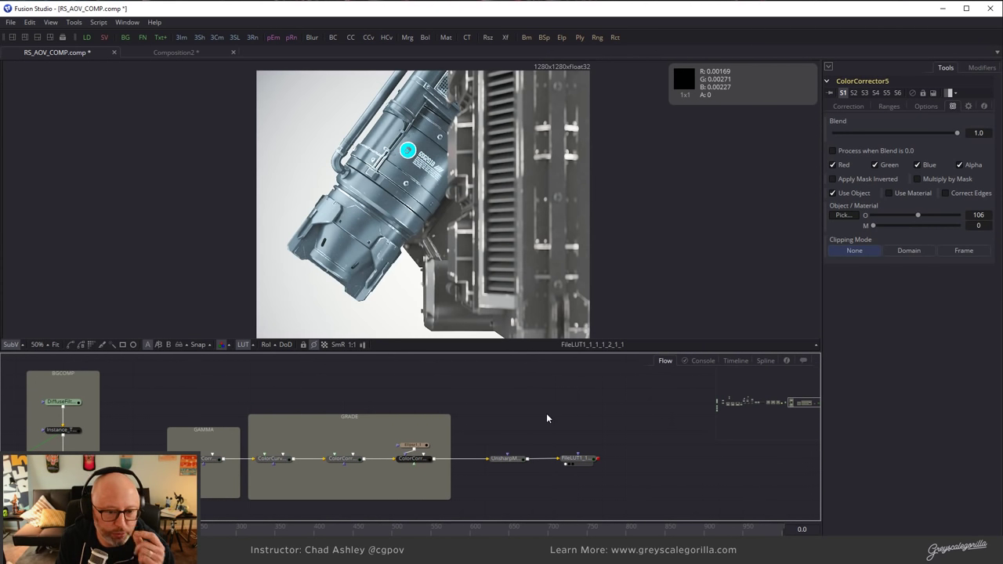
left_click(245, 346)
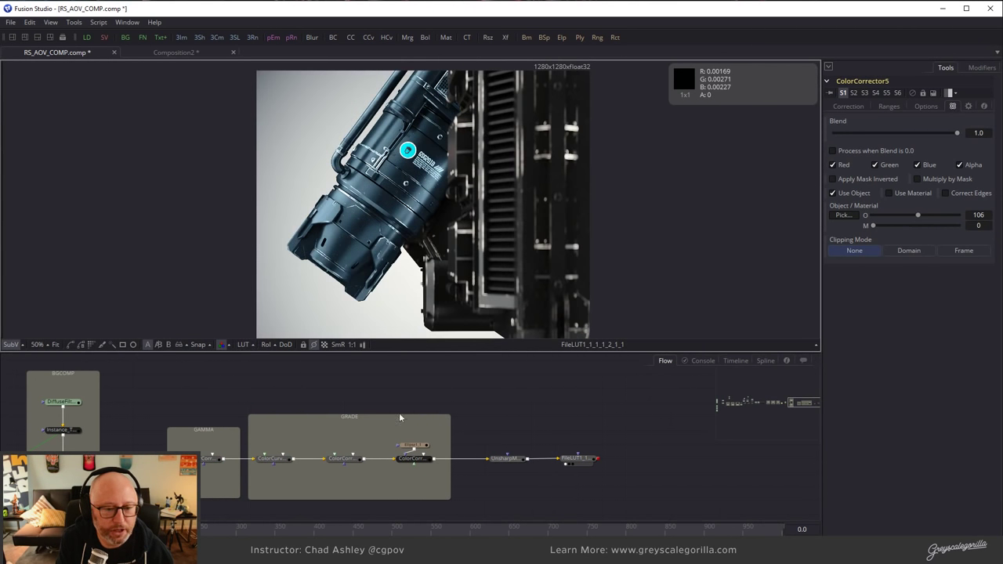
middle_click_drag(301, 384, 693, 393)
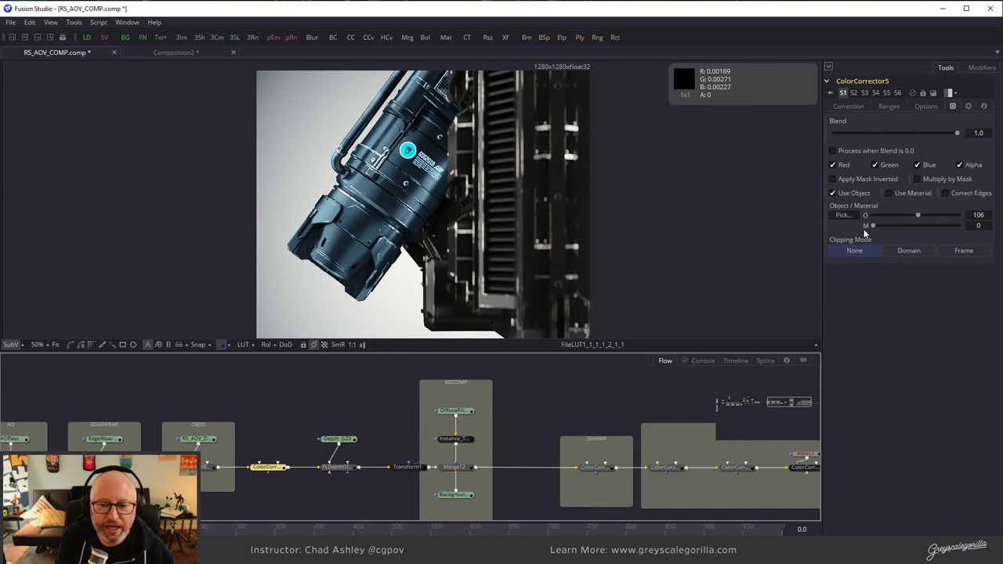
Examine the blue-corrected canister's edges up close, fit the whole image back in the viewer, and review the nodes around the Object ID and depth branches.
left_click(841, 252)
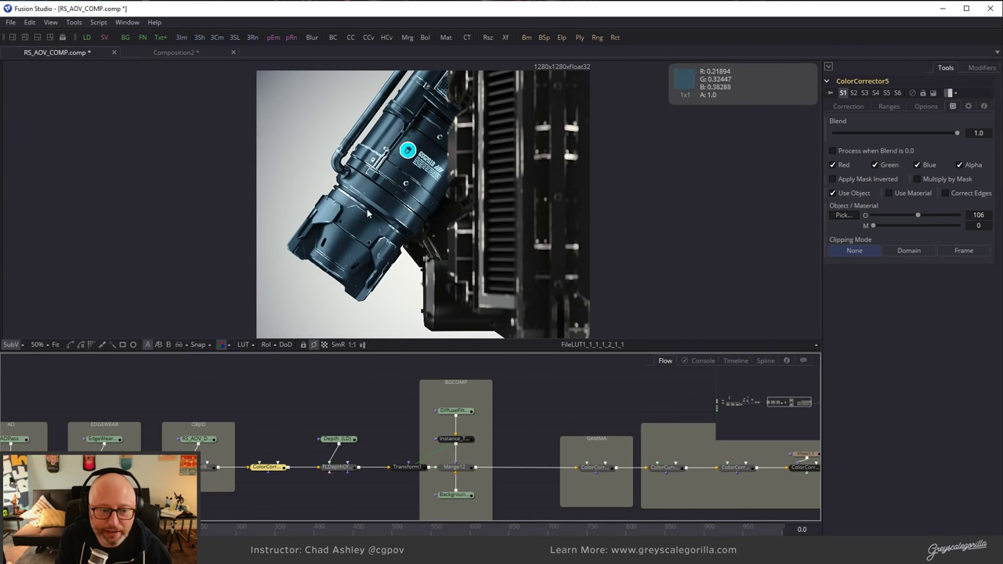
scroll(367, 213, "up", 10, "ctrl")
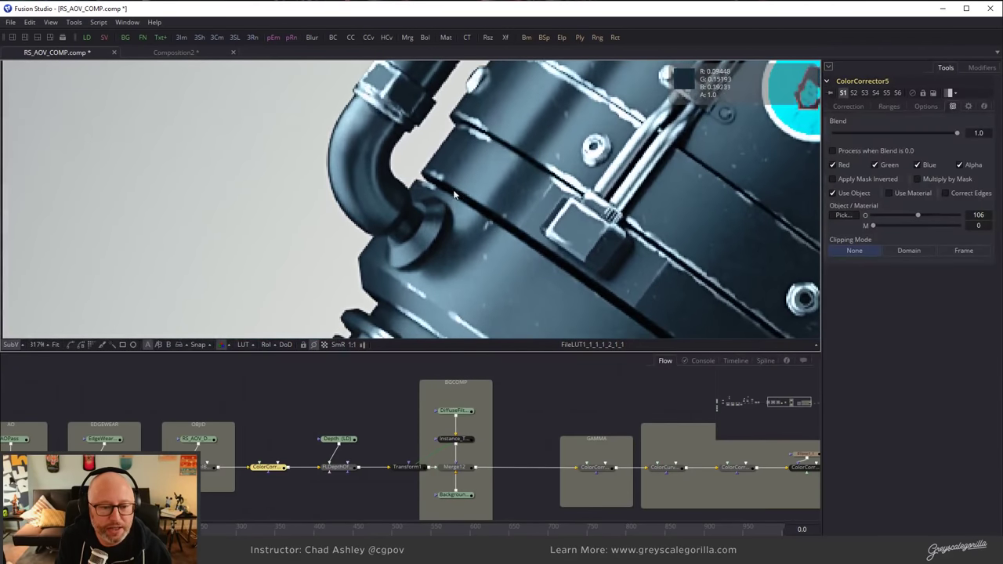
middle_click_drag(455, 194, 342, 304)
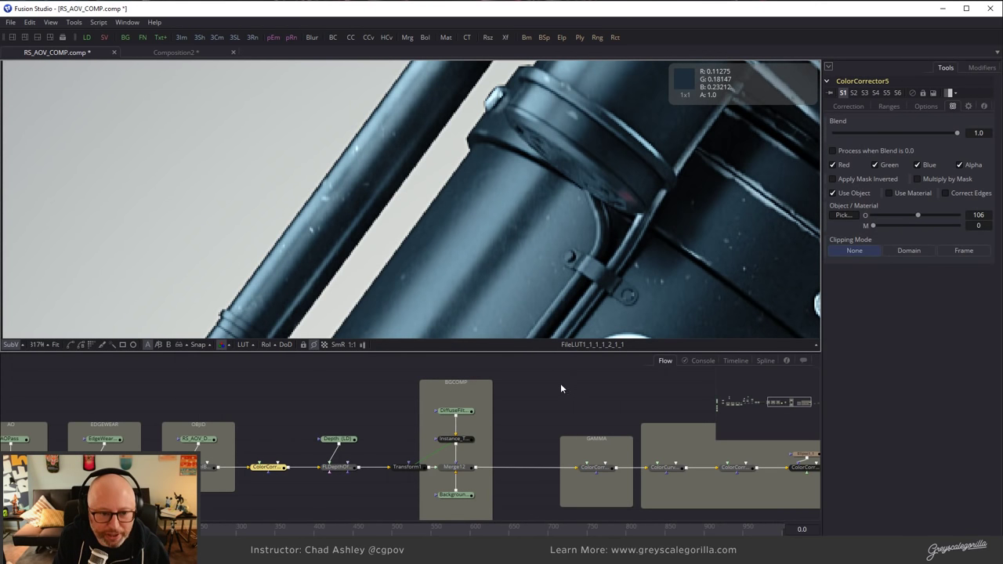
left_click(56, 344)
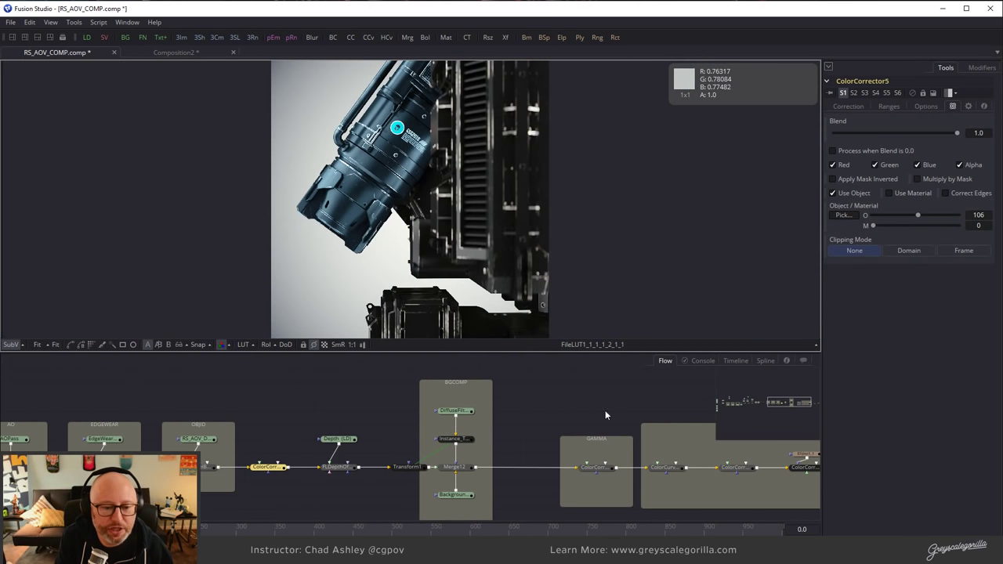
left_click(549, 392)
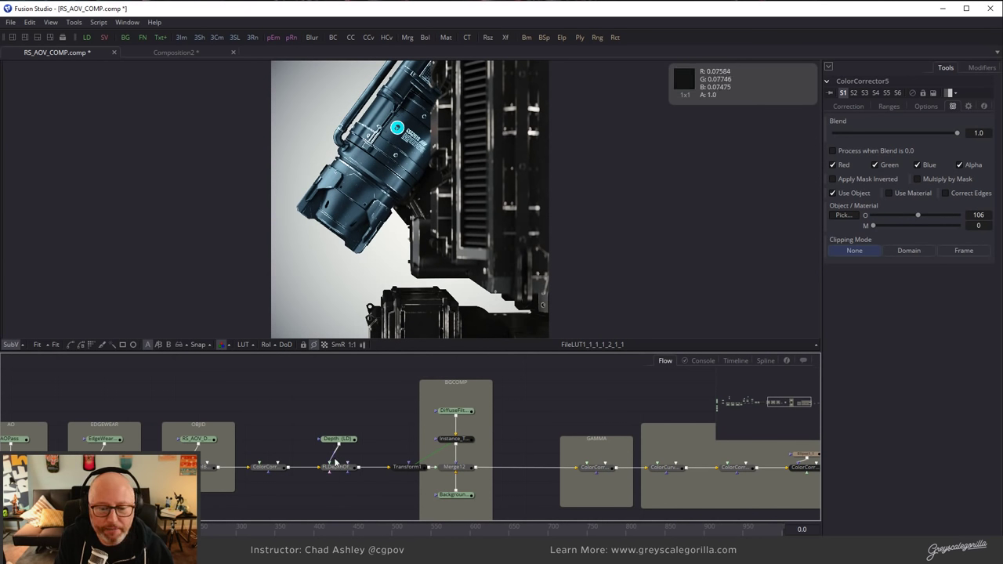
scroll(337, 404, "up", 3, "ctrl")
middle_click_drag(380, 440, 457, 398)
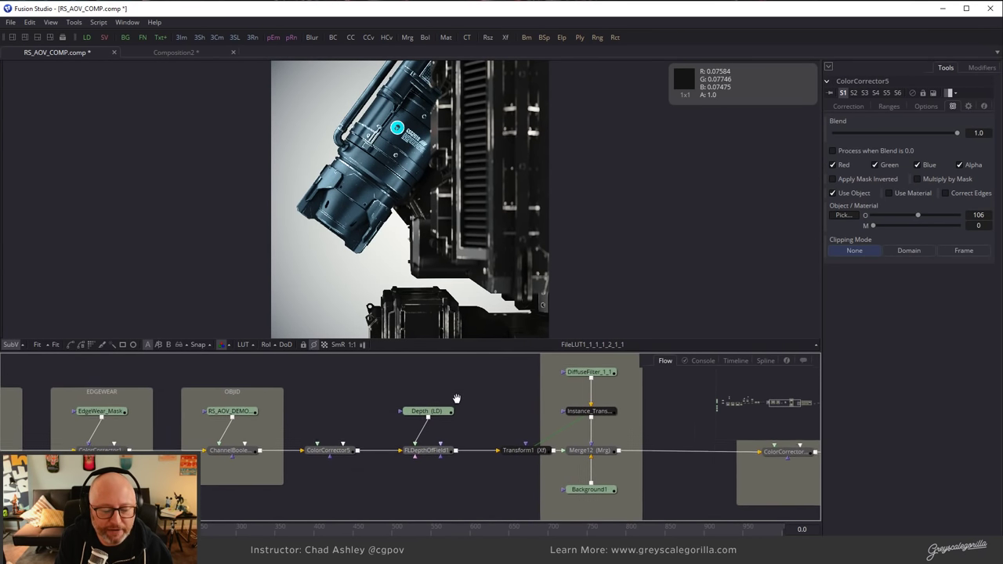
scroll(470, 416, "down", 3, "ctrl")
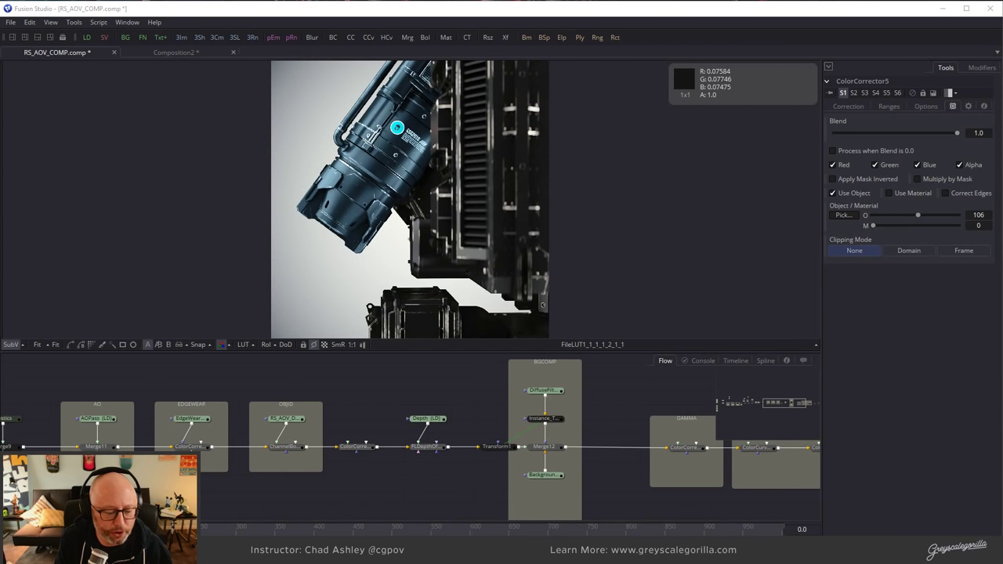
Switch to Cinema 4D and enlarge the object list above the Redshift render view so more of the mech's parts are shown.
key("alt+Tab")
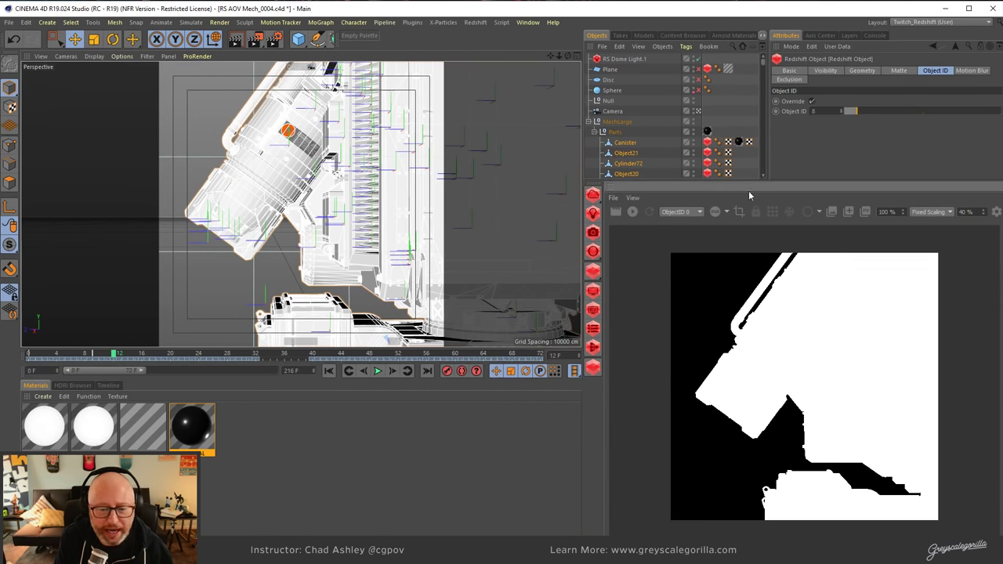
left_click_drag(748, 186, 748, 300)
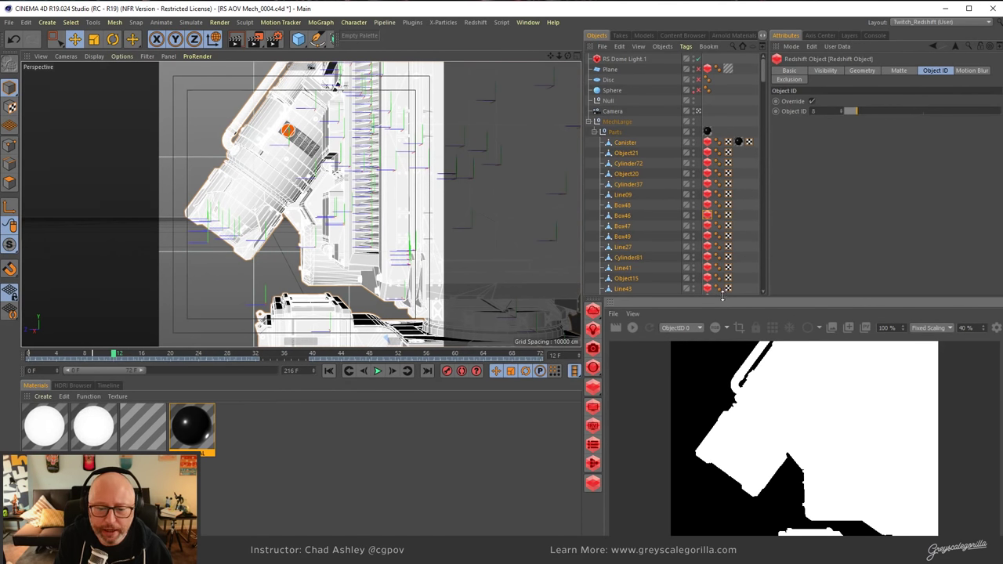
left_click_drag(724, 296, 721, 245)
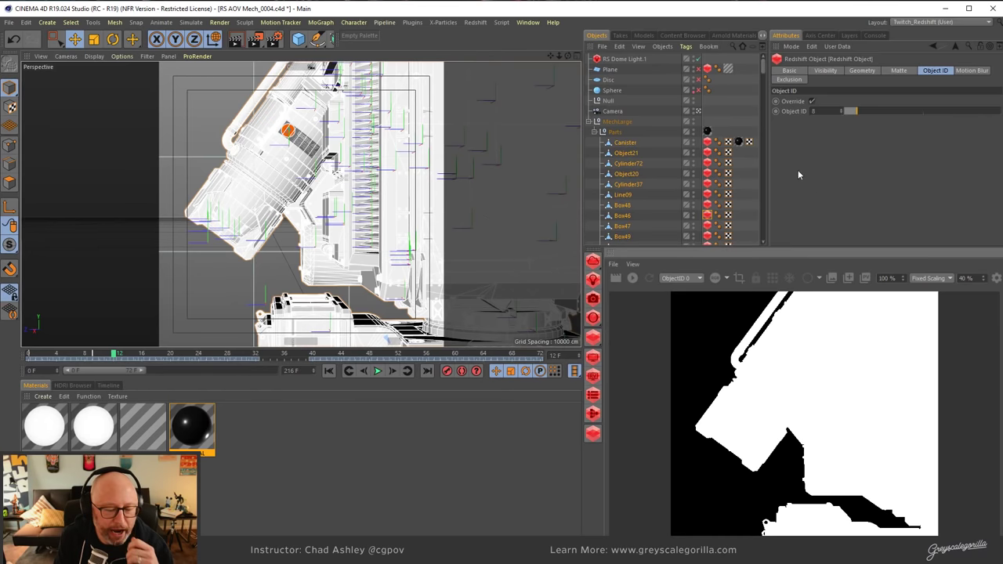
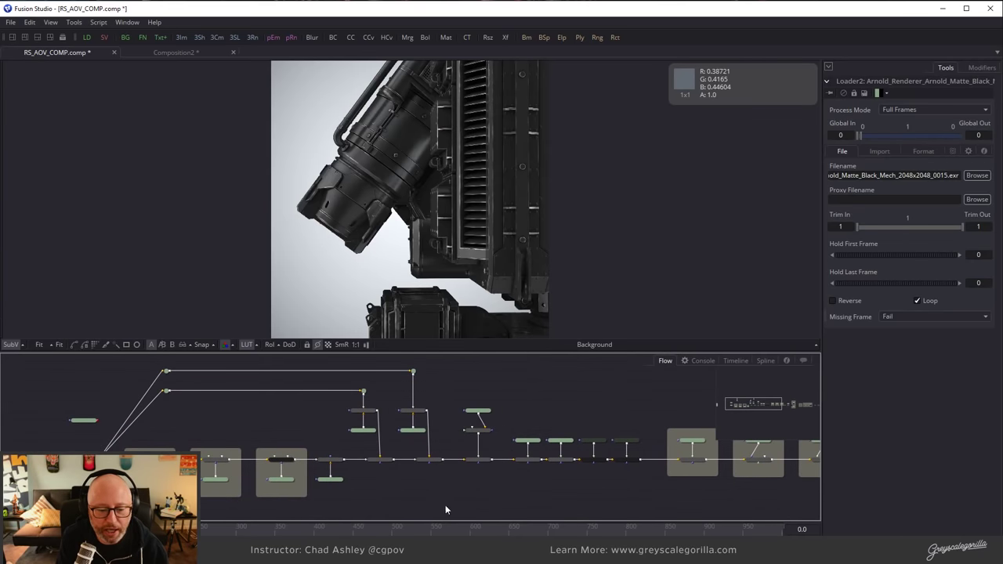
Show Merge9, the last merge of the beauty rebuild, in the viewer and review the AOV merge nodes leading up to it.
middle_click_drag(685, 479, 377, 476)
middle_click_drag(594, 471, 676, 459)
middle_click_drag(544, 448, 663, 467)
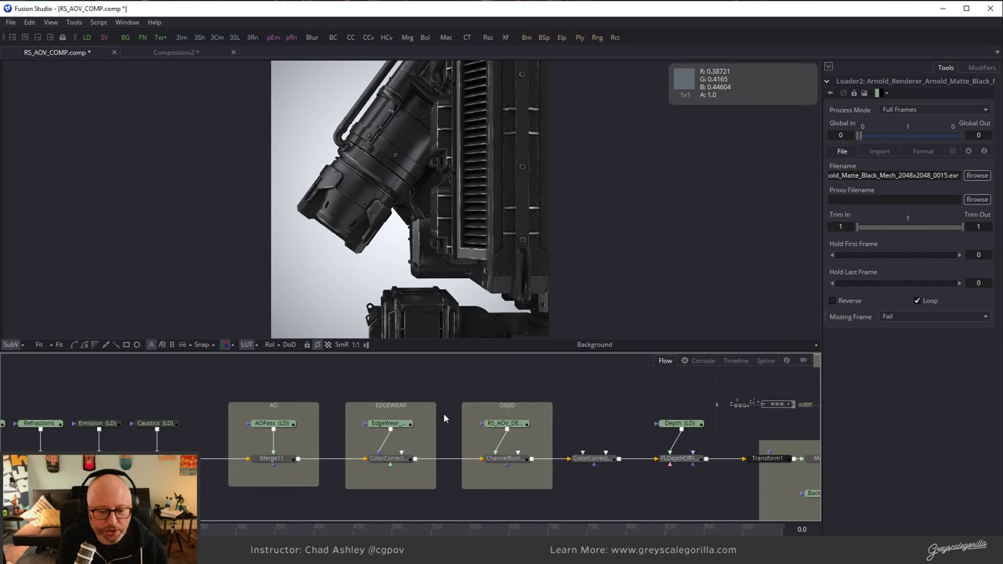
middle_click_drag(177, 438, 653, 430)
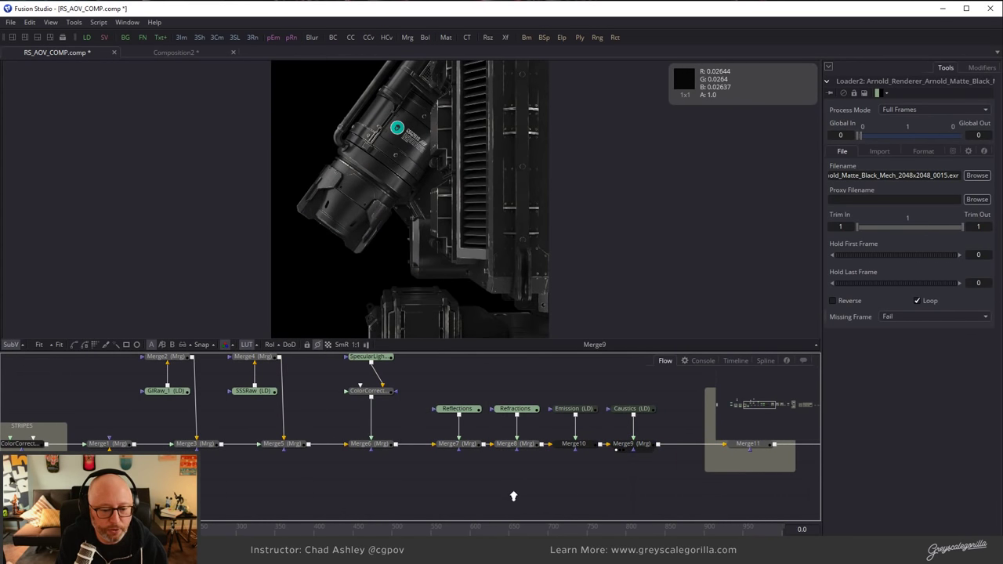
scroll(512, 497, "down", 2, "ctrl")
middle_click_drag(403, 483, 550, 487)
scroll(484, 481, "up", 3, "ctrl")
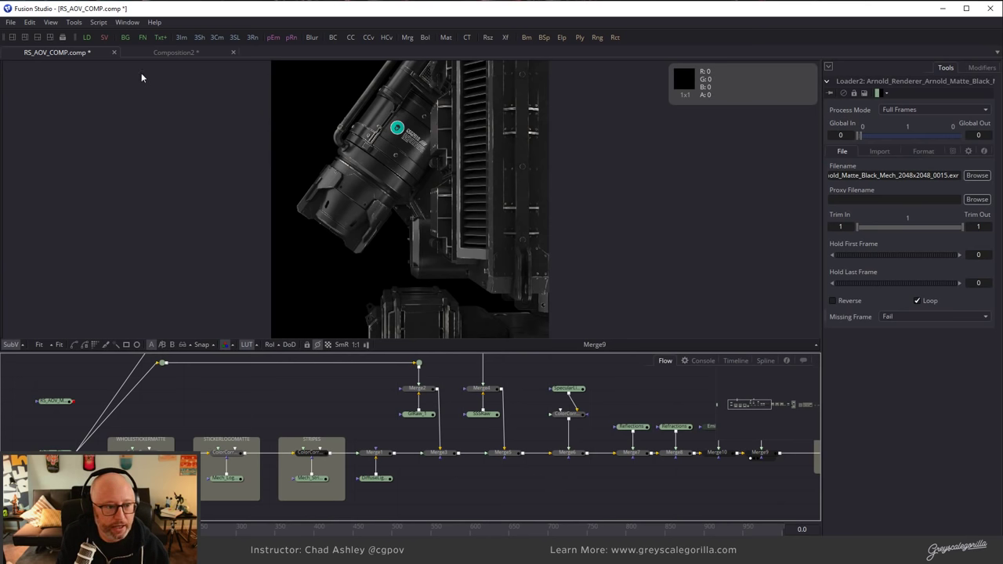
Review the AOV formula text in Composition2 and return to the RS_AOV_COMP composition.
left_click(185, 52)
middle_click_drag(309, 177, 275, 163)
middle_click_drag(535, 229, 551, 253)
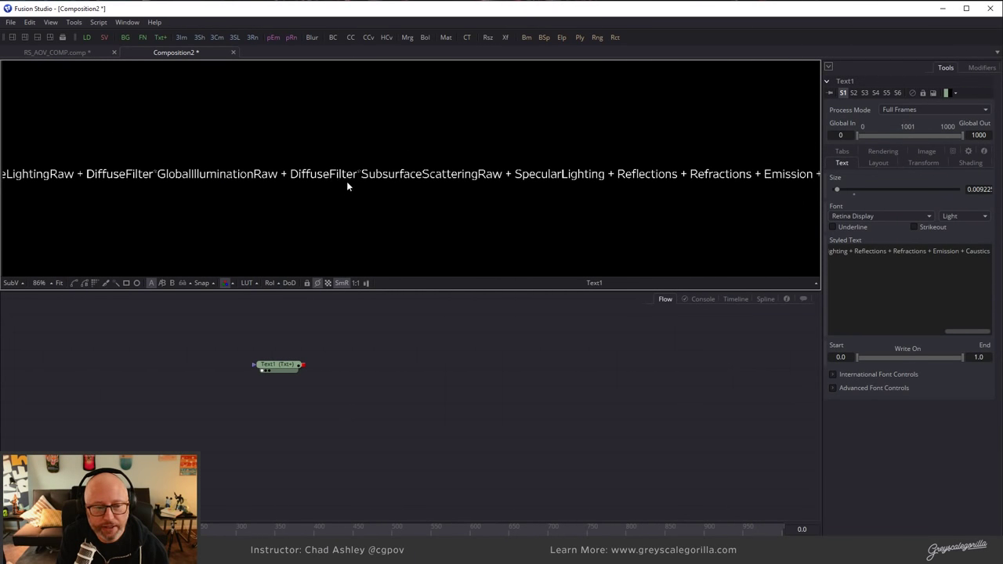
left_click(81, 54)
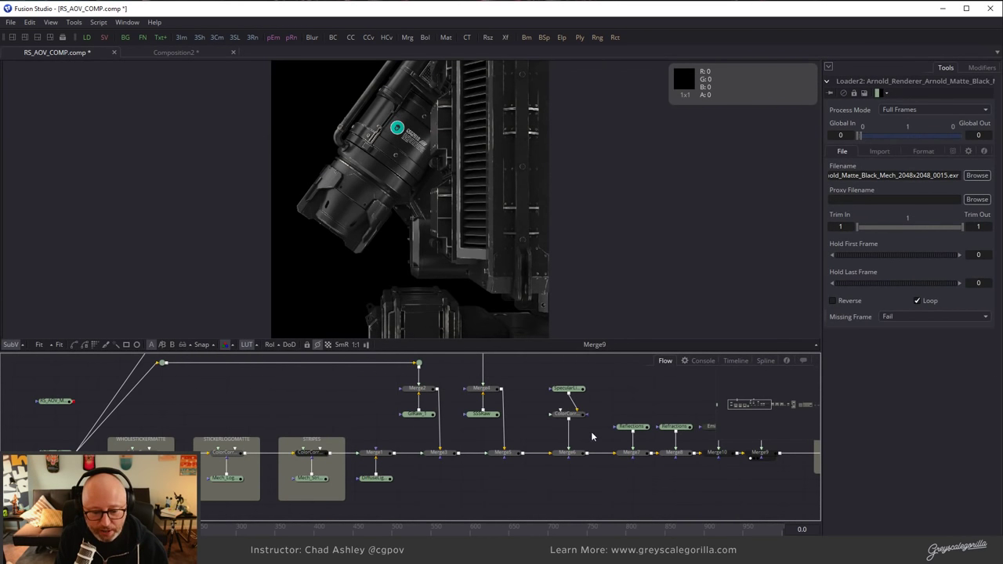
Examine the GSG2018 sticker up close and review the nodes from the beauty merges to the OBJID group.
scroll(435, 142, "up", 6, "ctrl")
middle_click_drag(433, 140, 503, 205)
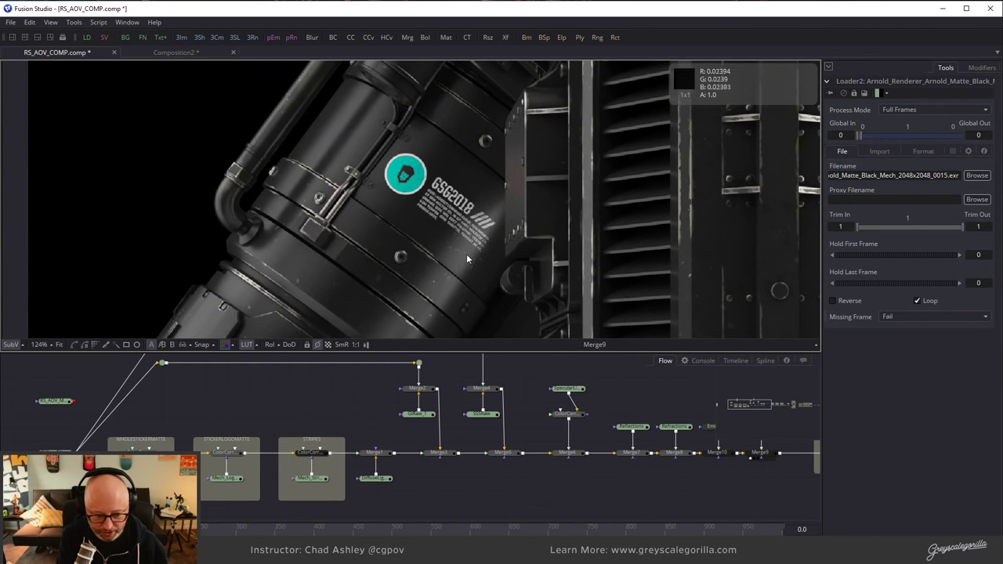
middle_click_drag(617, 485, 531, 490)
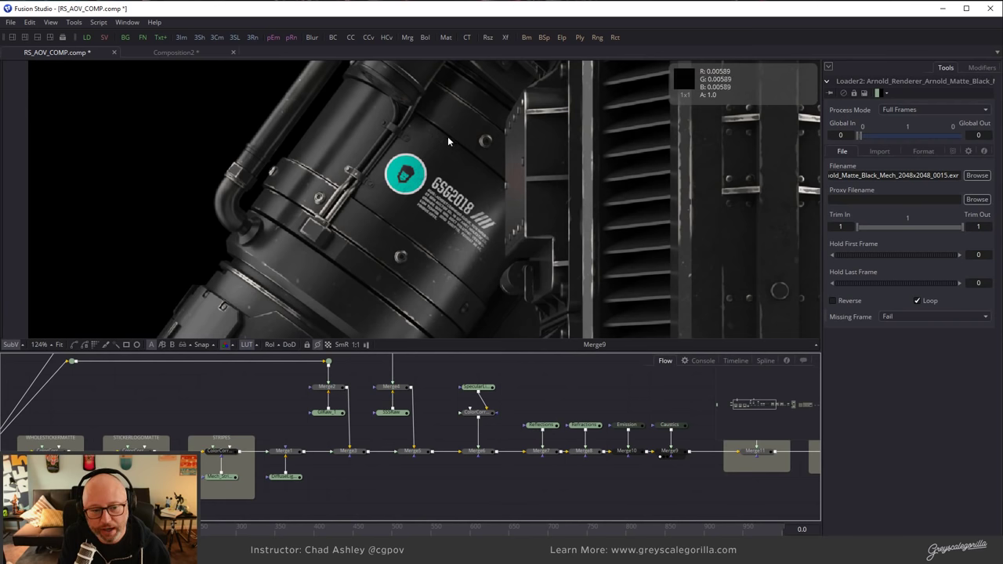
middle_click_drag(600, 433, 334, 450)
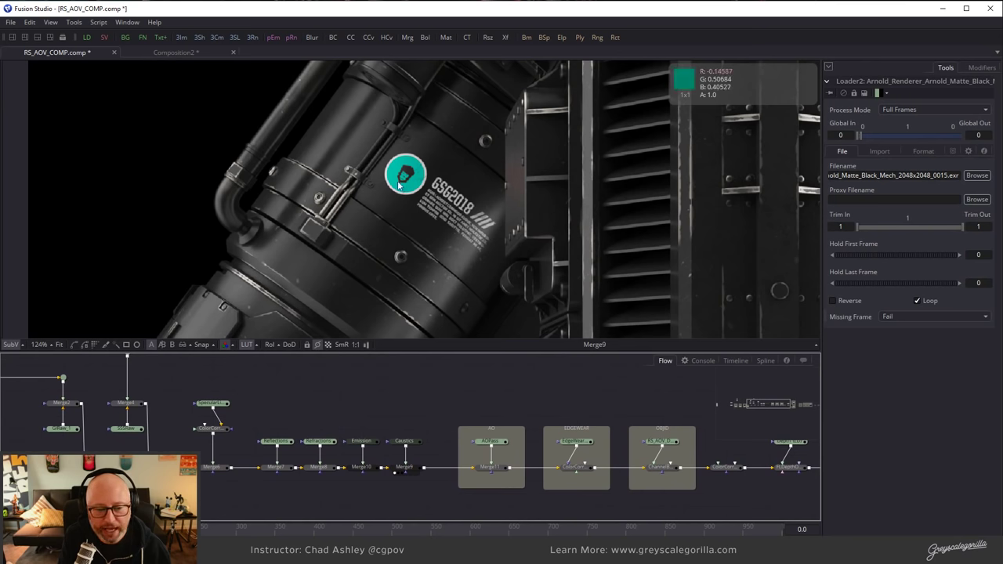
middle_click_drag(569, 400, 748, 404)
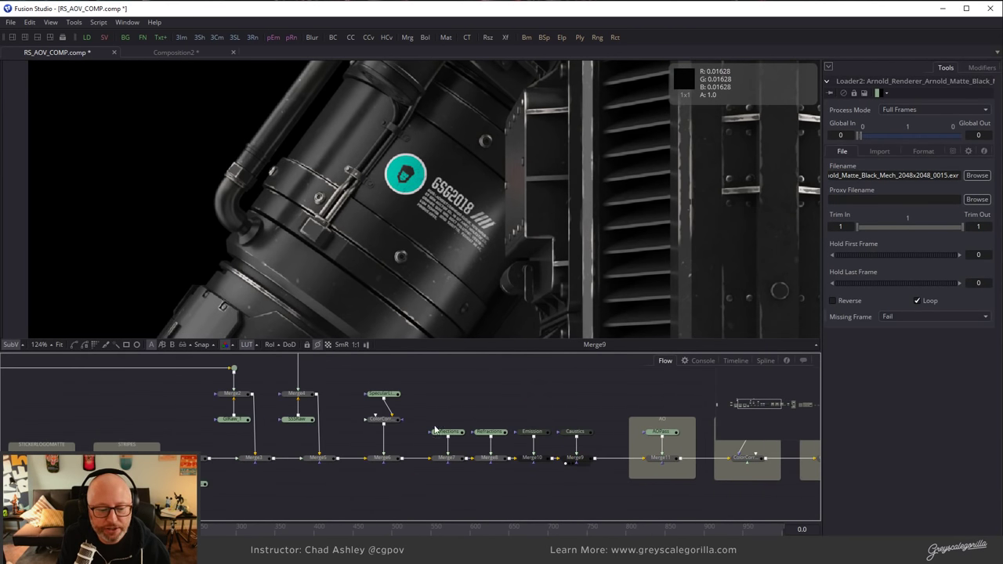
Set the master RGB gain of ColorCorrector2 in the WHOLESTICKERMATTE group to about 2.48.
middle_click_drag(241, 435, 588, 414)
left_click(297, 435)
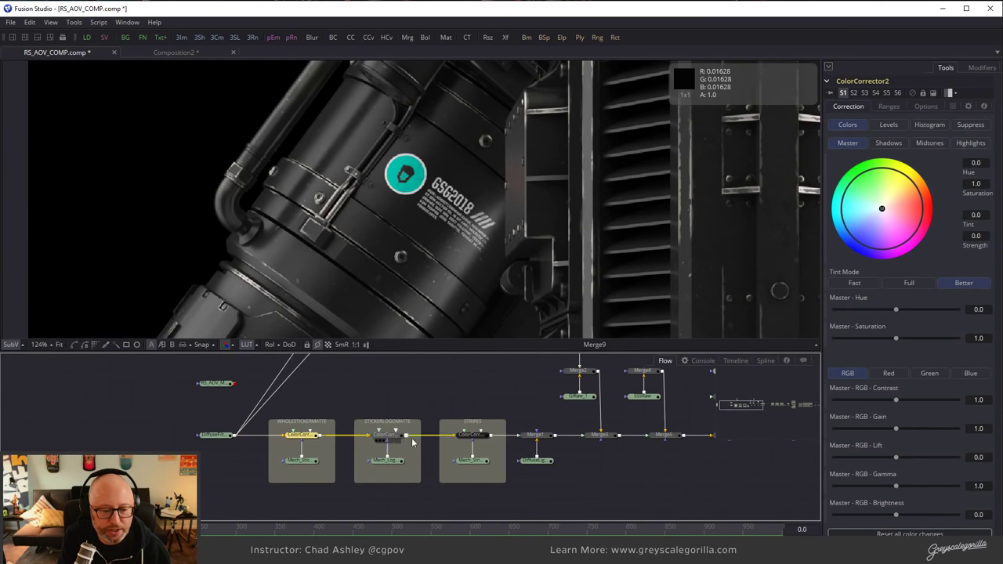
left_click_drag(896, 430, 920, 426)
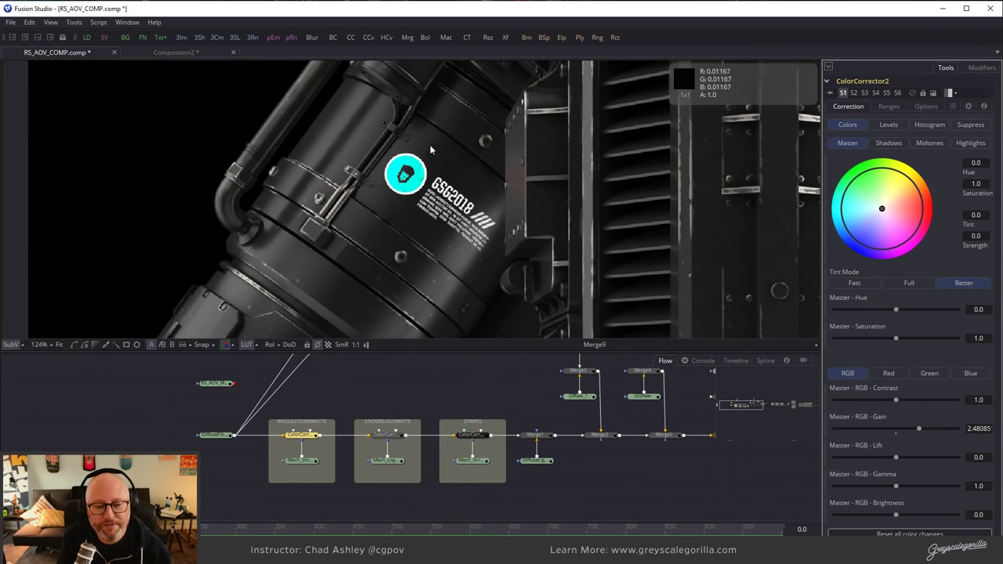
Show Merge7, where the reflections are added, in the viewer to check the brightened sticker.
middle_click_drag(624, 490, 336, 497)
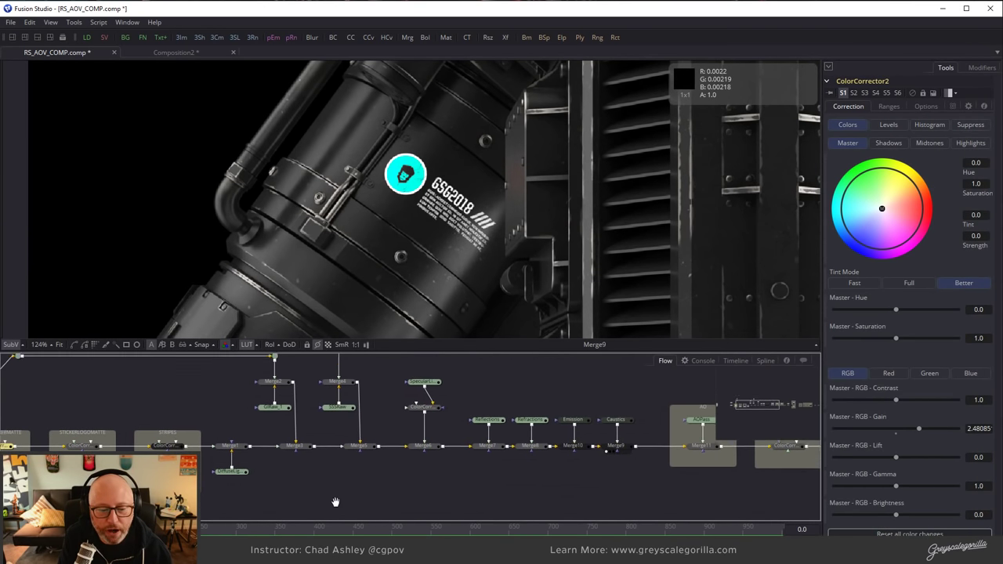
middle_click_drag(551, 502, 415, 501)
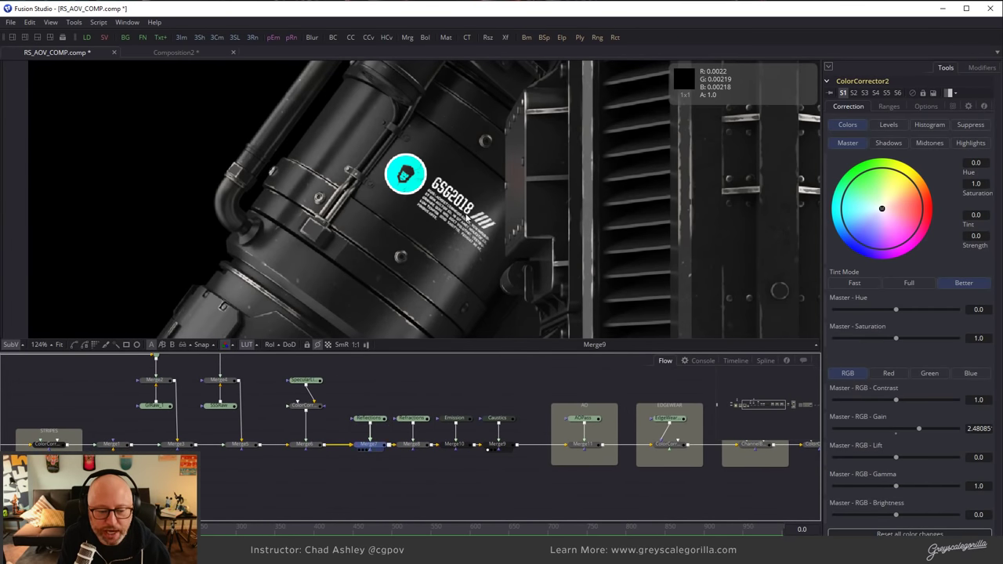
key("1")
left_click(507, 406)
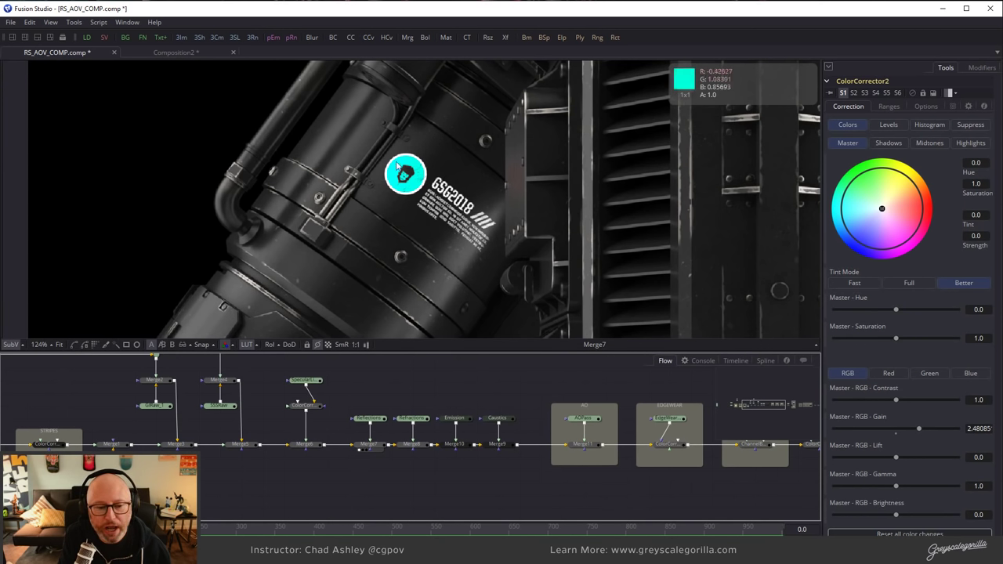
Show WHOLESTICKERMATTE's ColorCorrector2 in the viewer and examine the three matte groups applied to the diffuse filter.
middle_click_drag(239, 443, 663, 444)
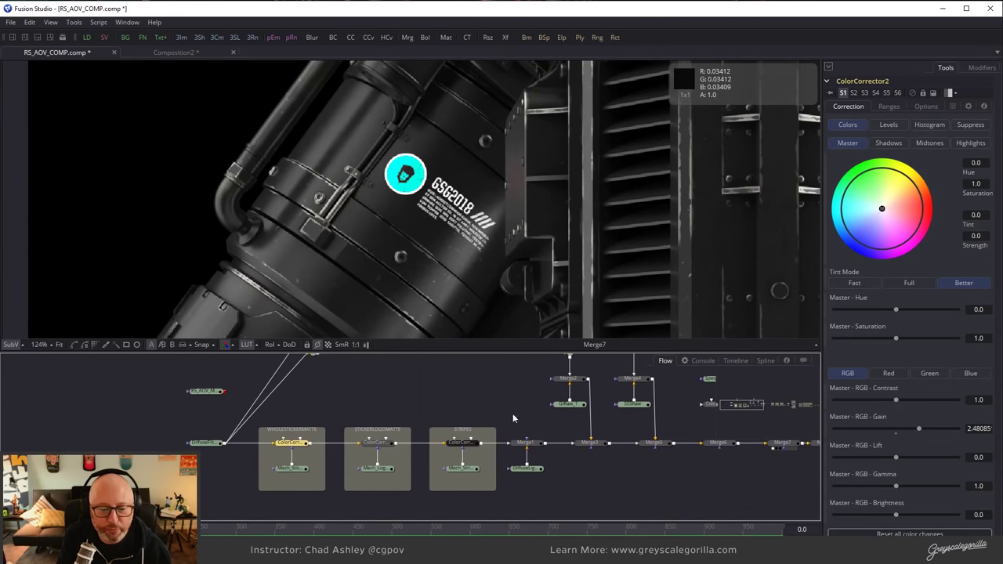
left_click_drag(295, 443, 433, 276)
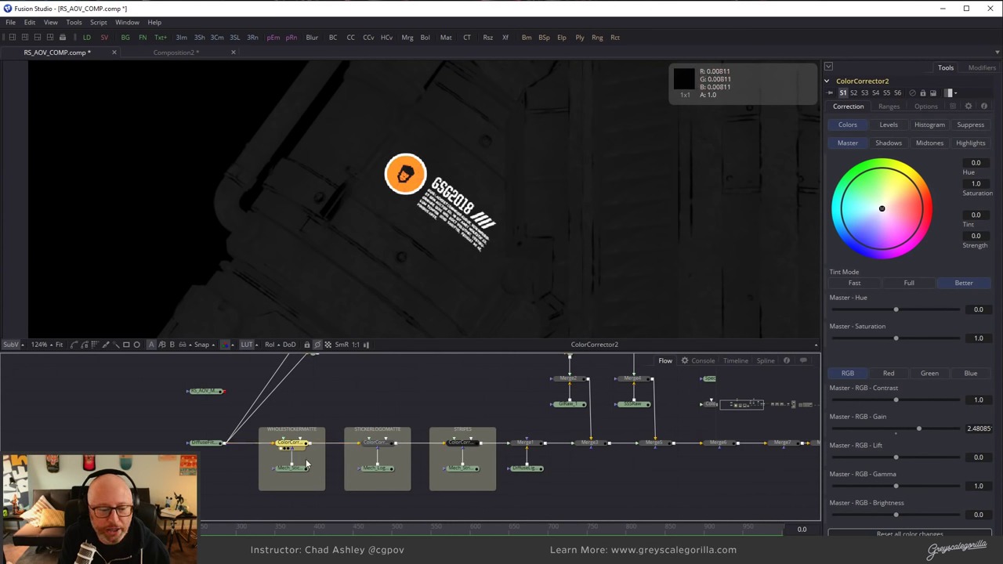
scroll(305, 464, "up", 4, "ctrl")
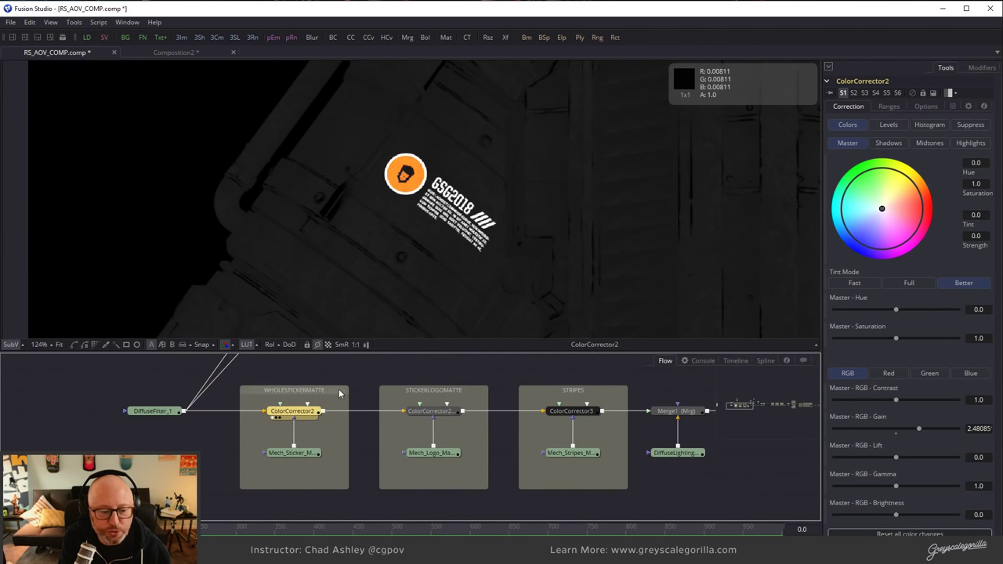
middle_click_drag(339, 393, 319, 414)
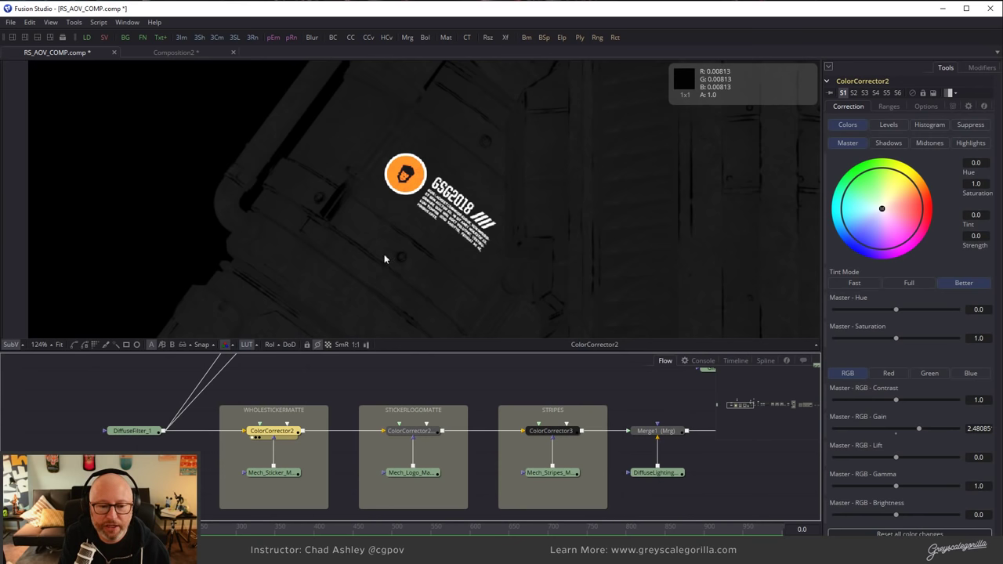
scroll(471, 398, "down", 2, "ctrl")
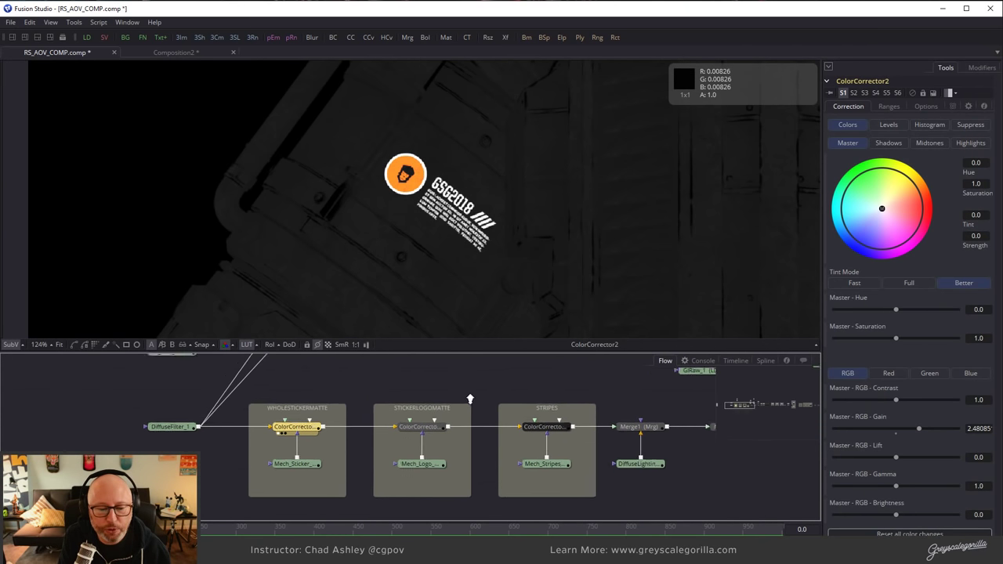
Show Merge9 in the viewer again and examine the sticker's GSG2018 text and small print up close.
middle_click_drag(538, 437, 411, 454)
scroll(586, 493, "down", 5, "ctrl")
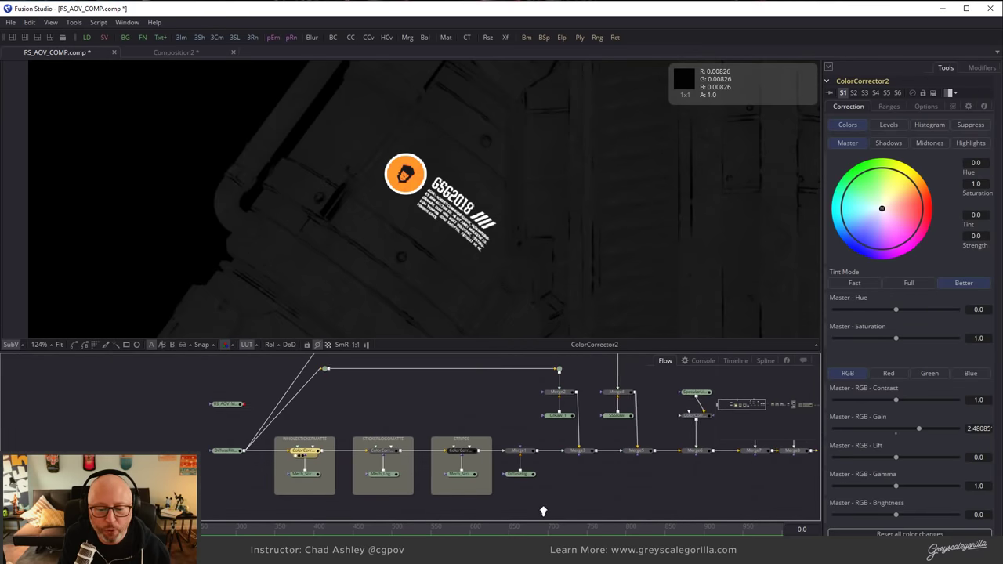
middle_click_drag(521, 488, 313, 472)
middle_click_drag(683, 486, 363, 491)
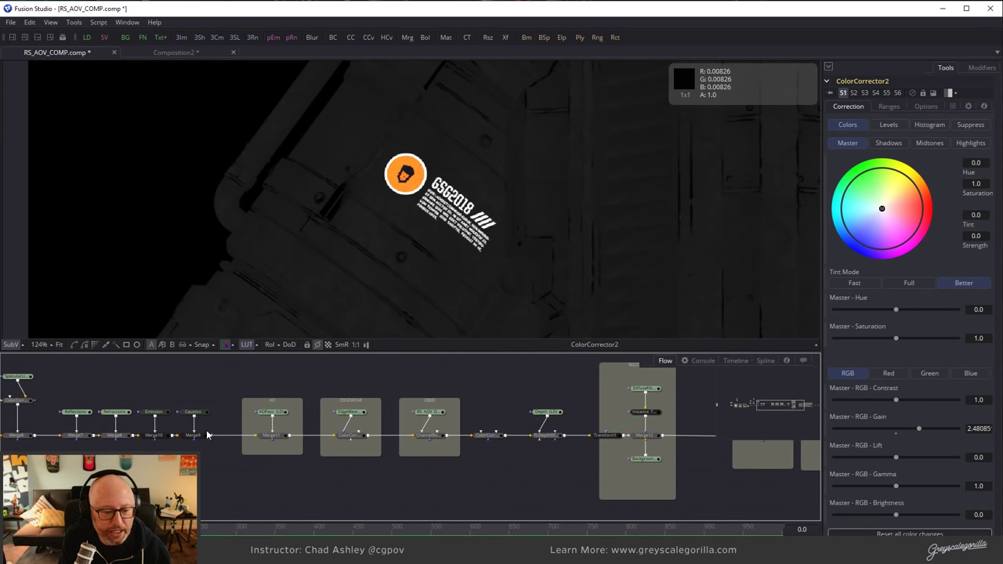
left_click_drag(201, 434, 299, 278)
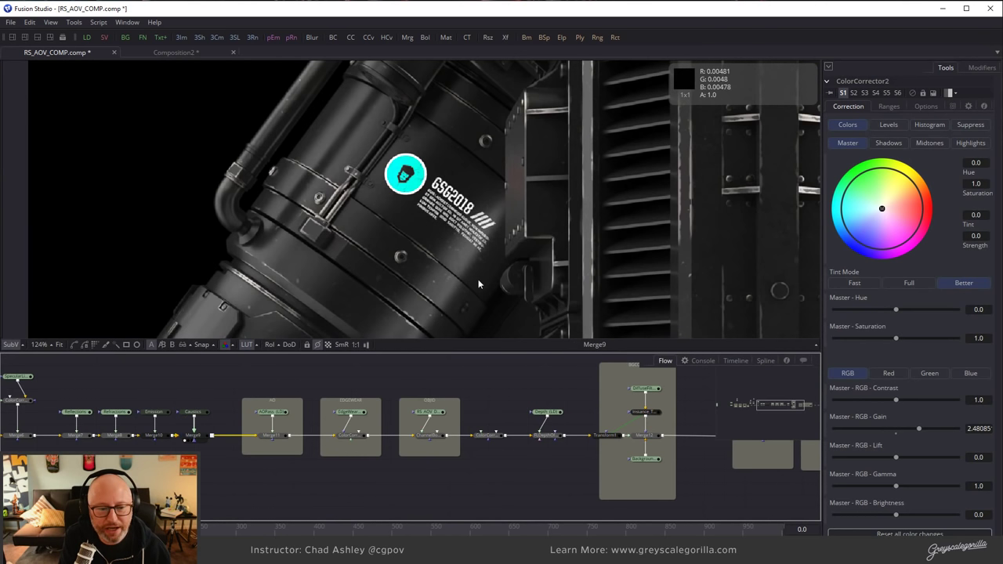
scroll(509, 205, "up", 5, "ctrl")
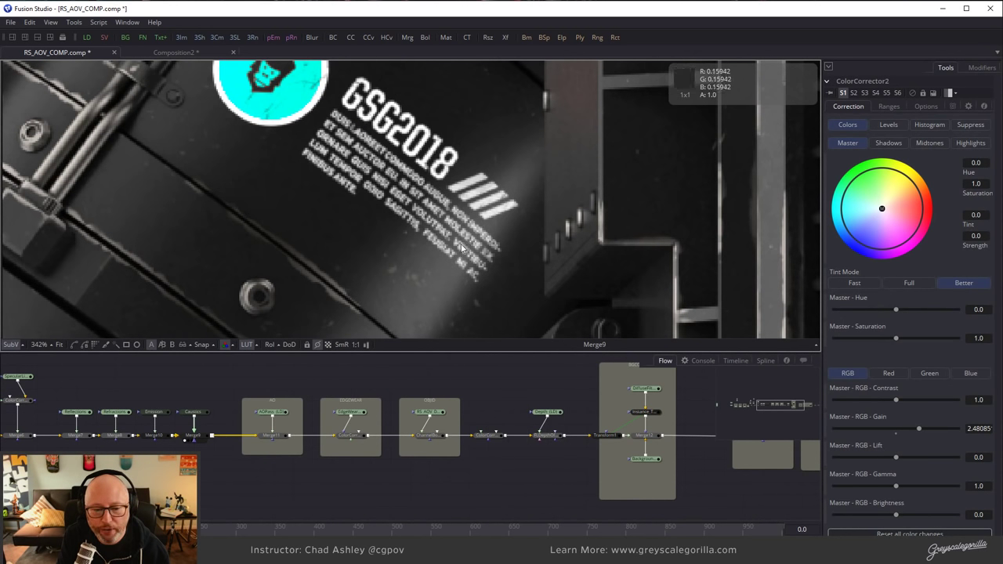
Show Merge7 in the viewer with the sticker close up and review the nodes back to the sticker matte groups.
middle_click_drag(266, 413, 689, 426)
middle_click_drag(294, 437, 373, 449)
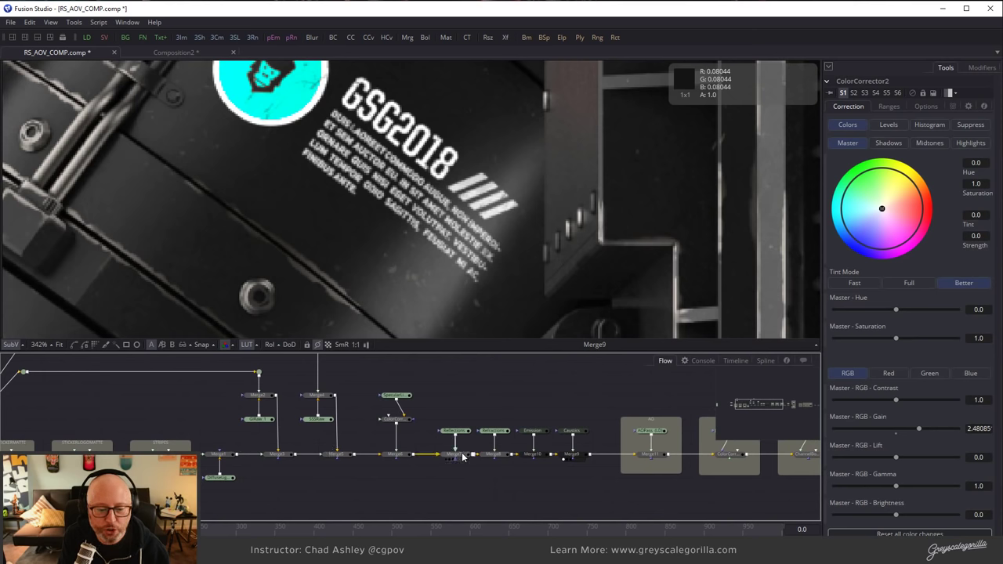
key("1")
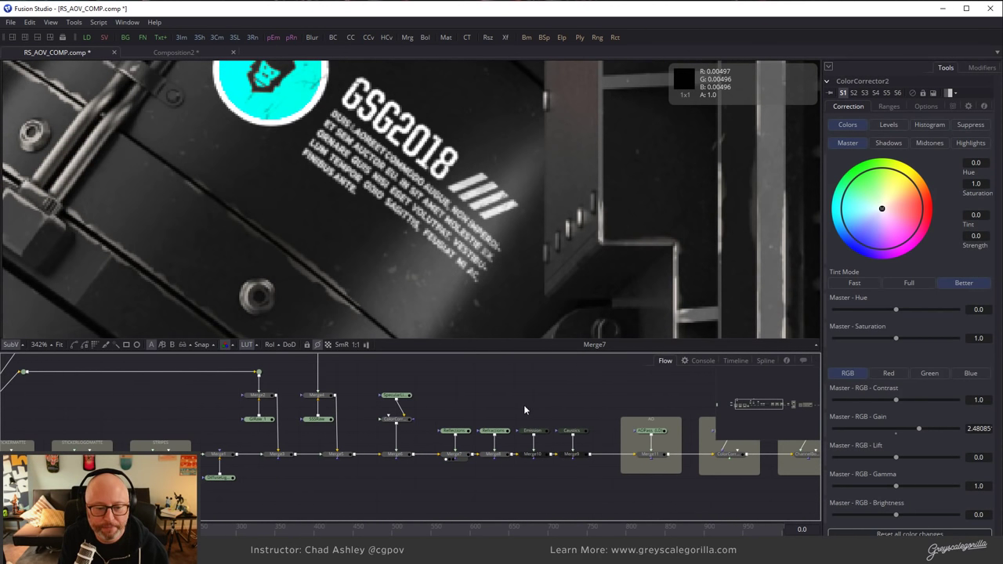
middle_click_drag(274, 428, 506, 416)
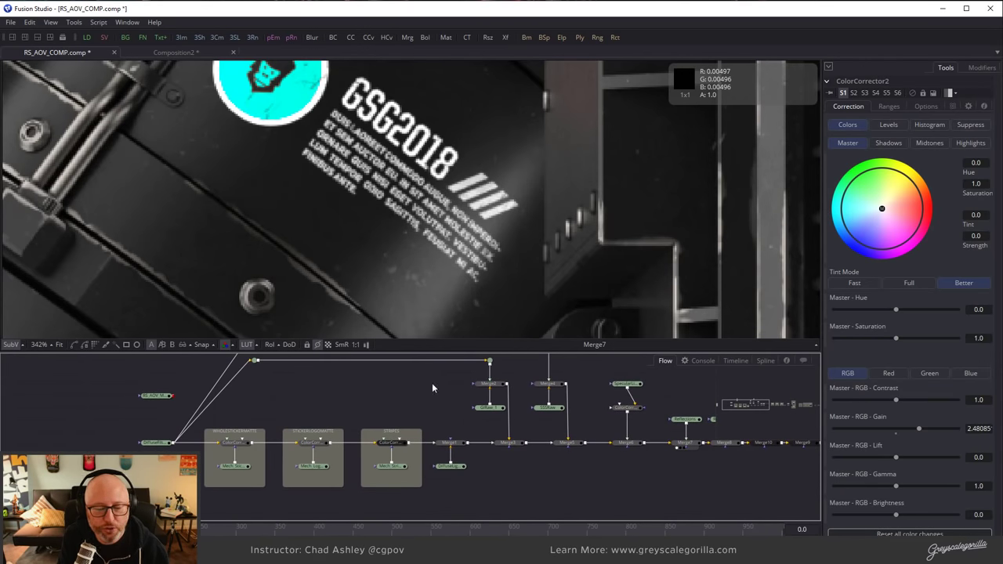
middle_click_drag(615, 424, 320, 437)
Raise the Reflections loader further above Merge7 and show it in the viewer at a wider view.
middle_click_drag(441, 403, 502, 411)
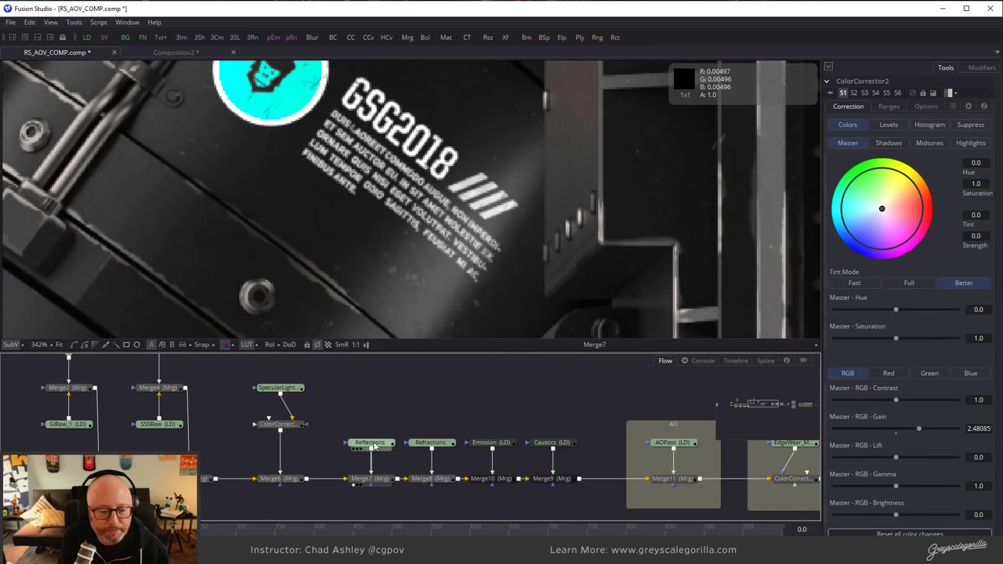
left_click_drag(383, 441, 384, 410)
key("1")
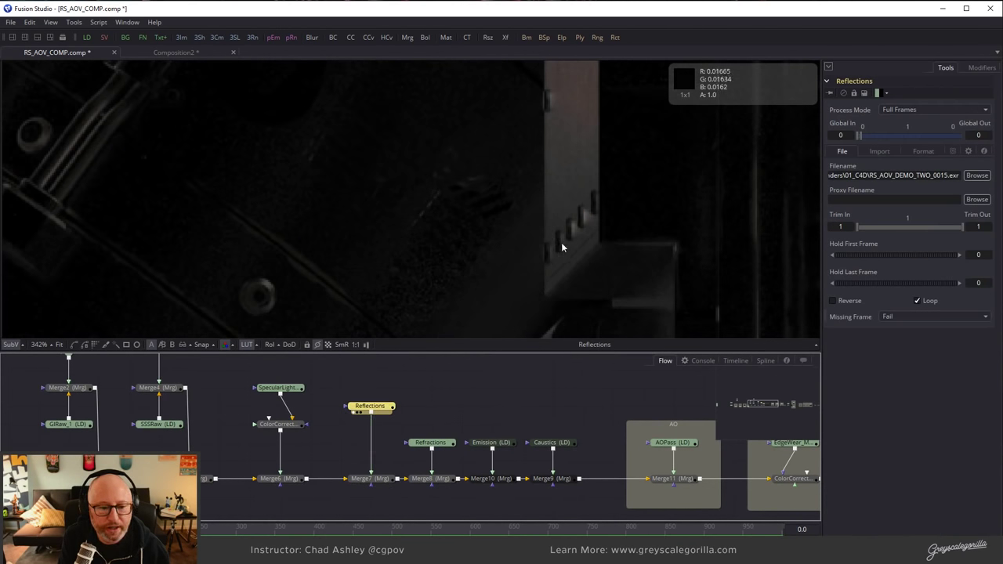
key("ctrl+f")
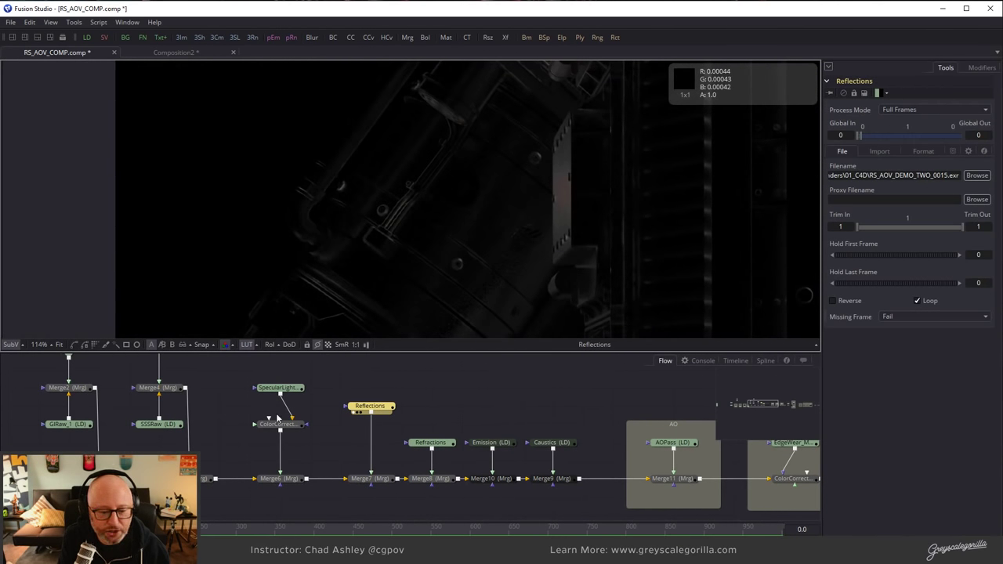
Show the specular lighting's ColorCorrector4 in the viewer, examine the canister's highlights up close, and open that node's settings.
middle_click_drag(278, 419, 376, 428)
scroll(523, 247, "down", 3, "ctrl")
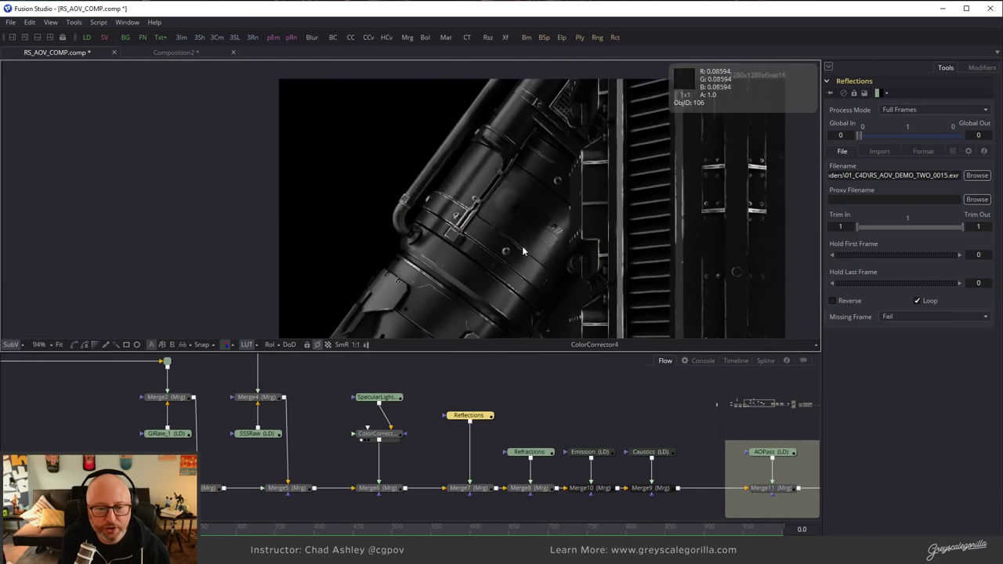
middle_click_drag(524, 247, 503, 265)
scroll(517, 251, "up", 4, "ctrl")
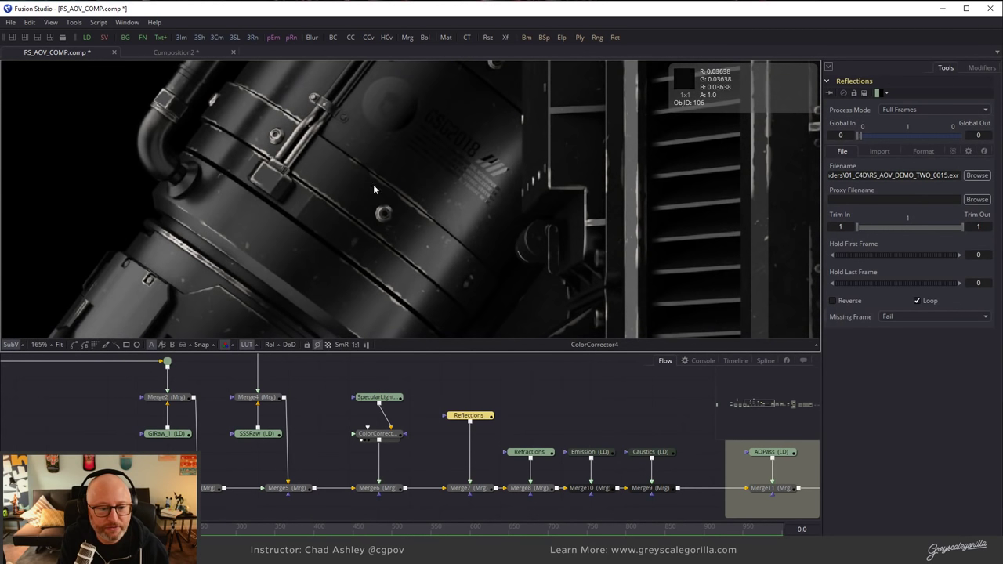
left_click(383, 436)
Try a higher master RGB gain and a tint of about -0.60 at 0.26 strength on ColorCorrector4.
left_click_drag(897, 422, 918, 421)
double_click(909, 422)
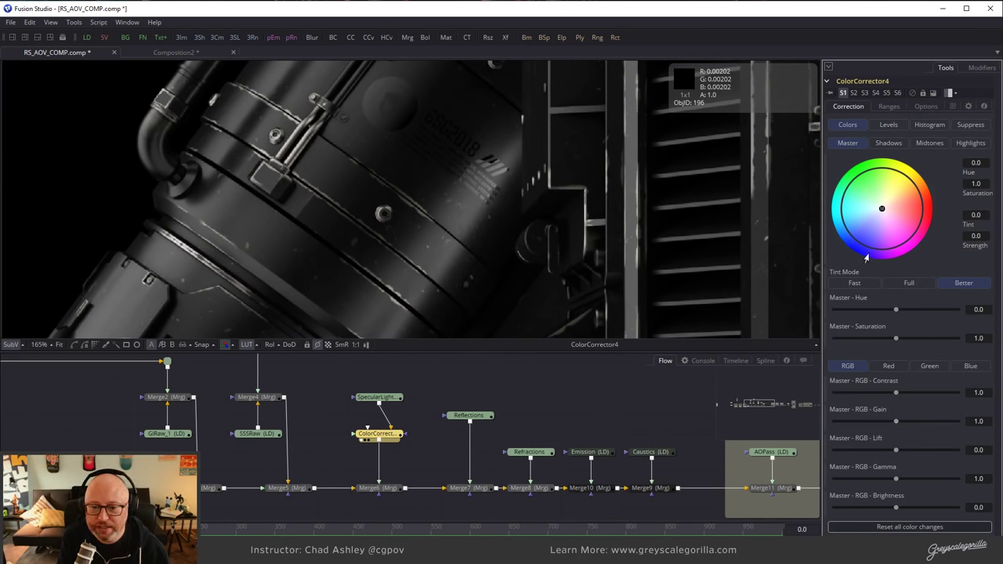
left_click_drag(881, 207, 867, 196)
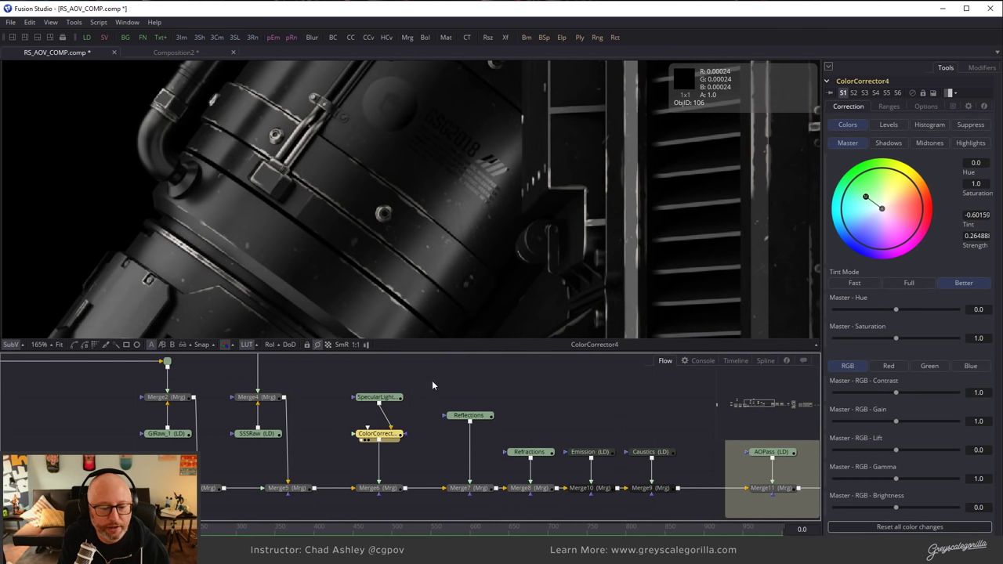
left_click(361, 403)
key("1")
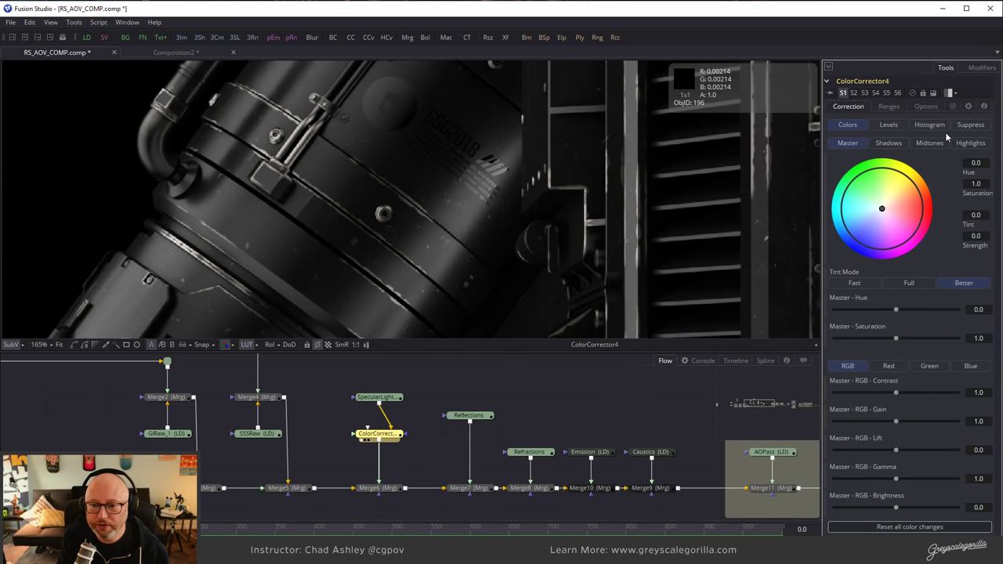
Tint the specular lighting toward cyan on ColorCorrector4, with a master tint of about 0.54 at 0.35 strength.
left_click(951, 108)
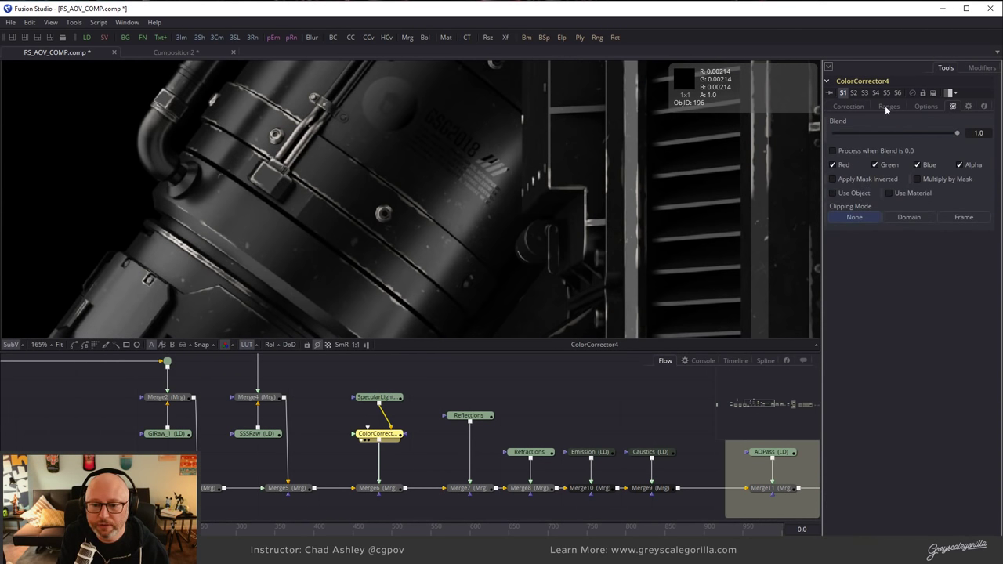
left_click(848, 106)
left_click_drag(880, 210, 859, 212)
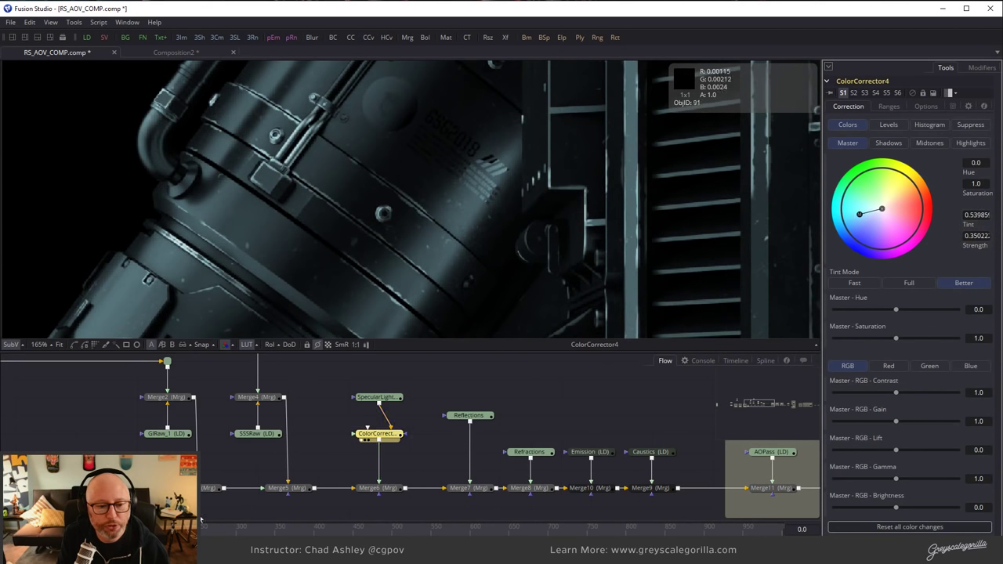
Show Merge5 in the viewer at a wider view, and compare it with the tinted specular result at Merge8.
middle_click_drag(438, 384, 424, 397)
middle_click_drag(503, 400, 477, 420)
scroll(476, 420, "down", 3, "ctrl")
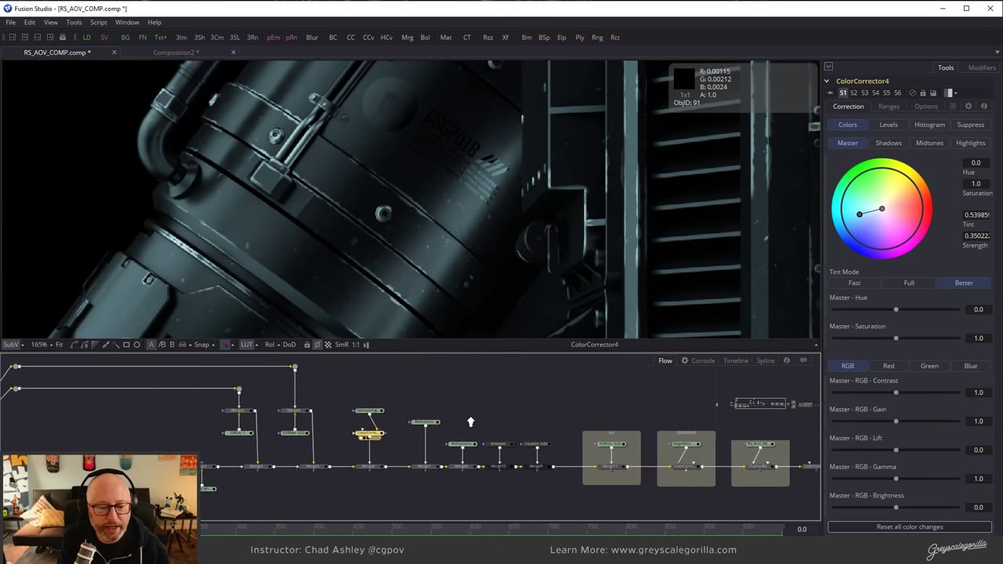
middle_click_drag(599, 442, 662, 448)
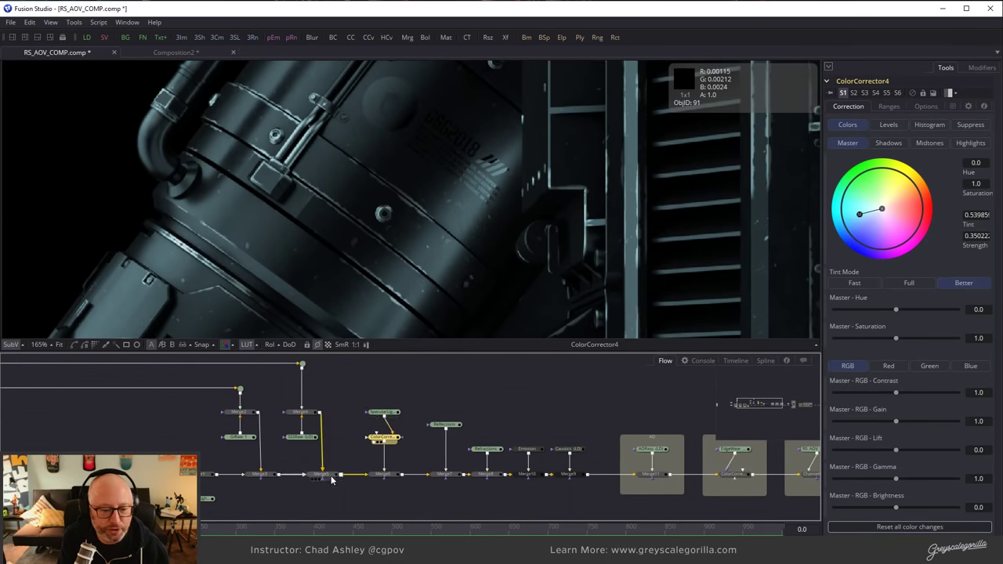
left_click(316, 479)
scroll(515, 213, "down", 4, "ctrl")
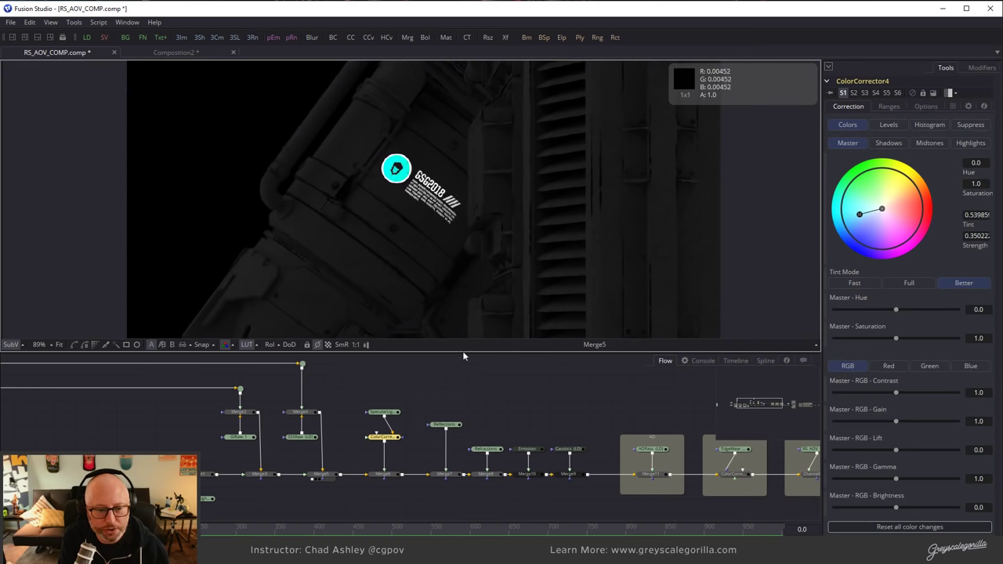
left_click(525, 478)
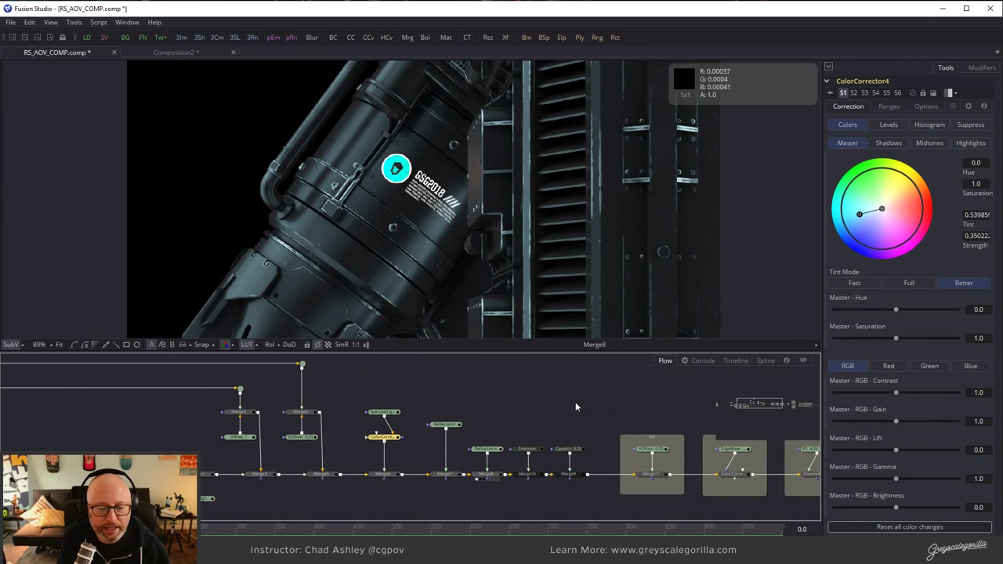
left_click(593, 417)
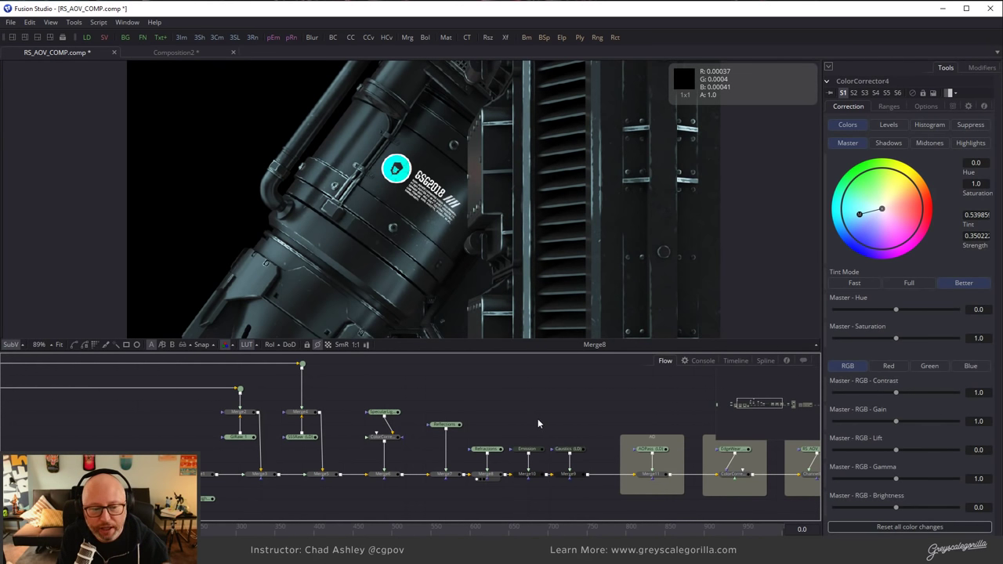
middle_click_drag(539, 405, 557, 392)
middle_click_drag(611, 408, 553, 420)
scroll(575, 430, "down", 2, "ctrl")
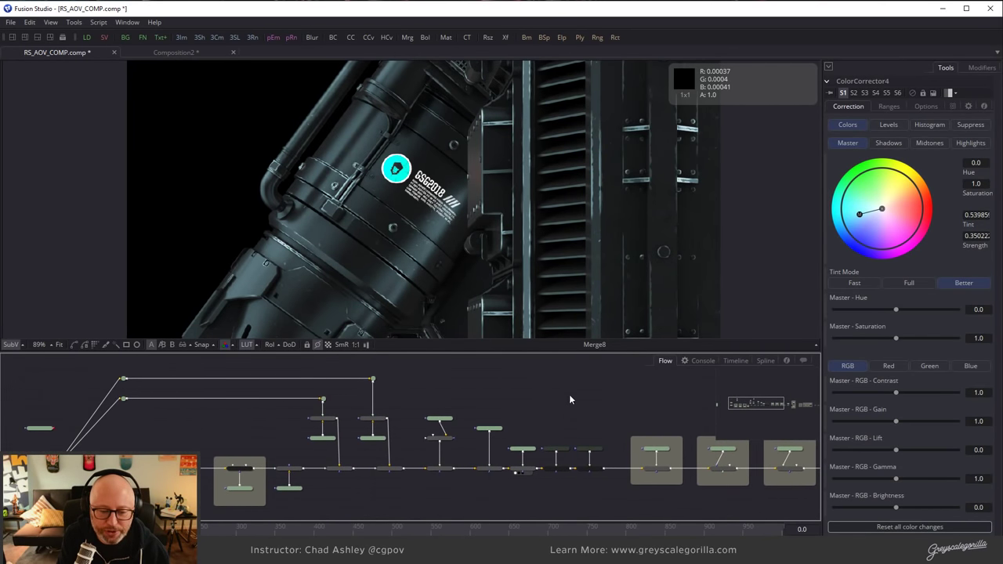